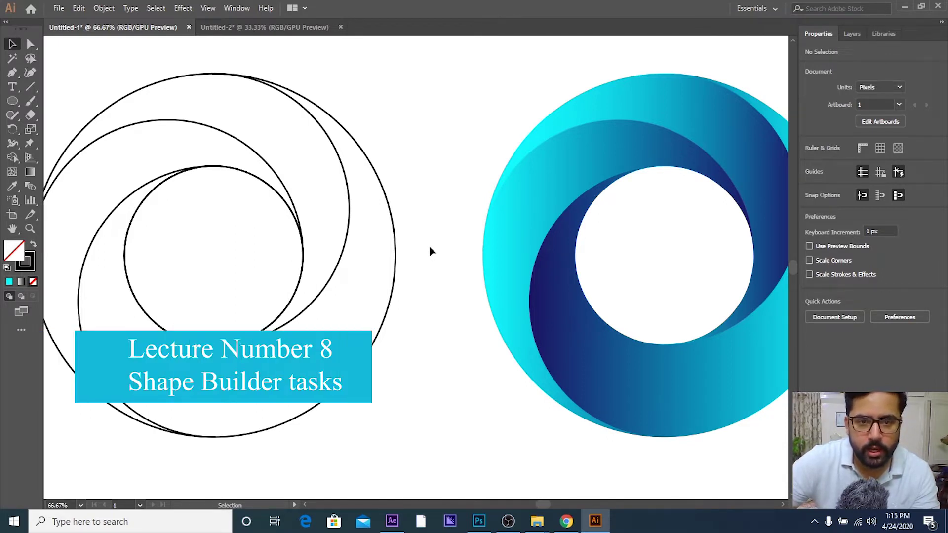
- Pan around the existing artwork, briefly opening and dismissing the File menu
{"action": "scroll", "coordinate": [431, 253], "scroll_direction": "down", "scroll_amount": 2}
{"action": "mouse_move", "coordinate": [474, 237]}
{"action": "left_mouse_down"}
{"action": "mouse_move", "coordinate": [402, 163]}
{"action": "mouse_move", "coordinate": [378, 192]}
{"action": "mouse_move", "coordinate": [372, 187]}
{"action": "left_mouse_up"}
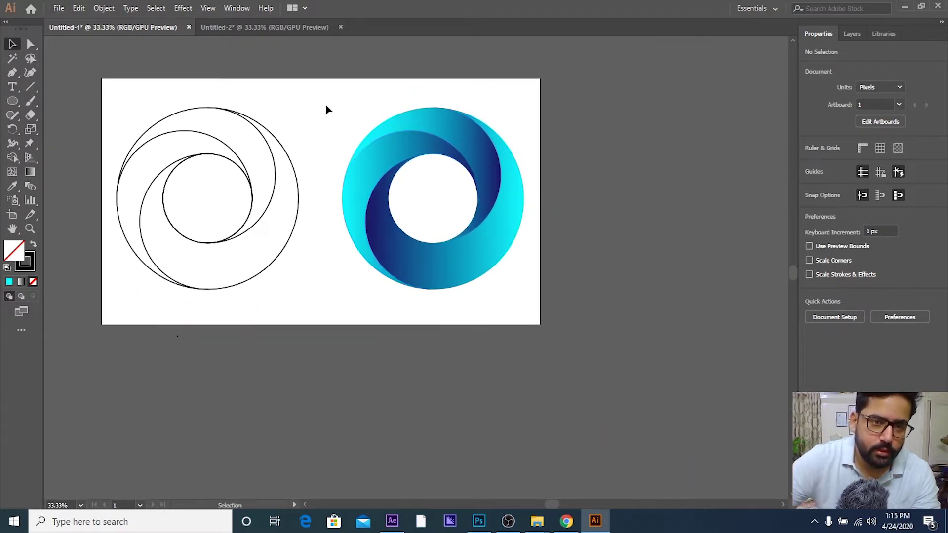
{"action": "scroll", "coordinate": [184, 169], "scroll_direction": "up", "scroll_amount": 1}
{"action": "scroll", "coordinate": [184, 170], "scroll_direction": "up", "scroll_amount": 1}
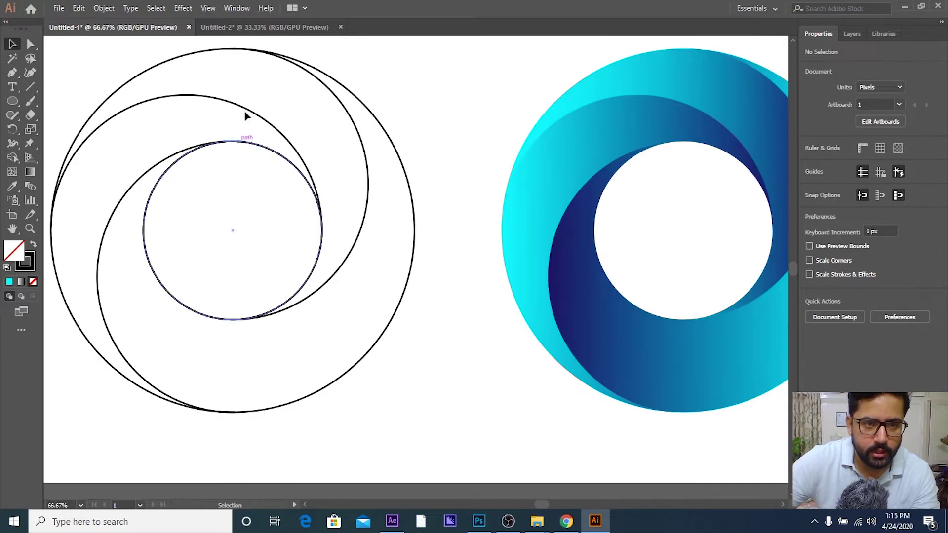
{"action": "scroll", "coordinate": [355, 208], "scroll_direction": "down", "scroll_amount": 1}
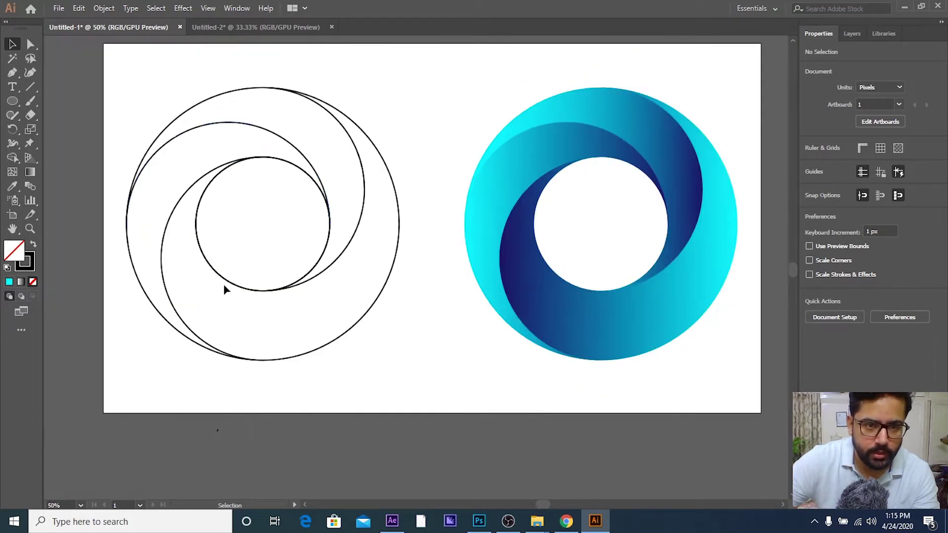
{"action": "scroll", "coordinate": [307, 154], "scroll_direction": "right", "scroll_amount": 3}
{"action": "scroll", "coordinate": [396, 152], "scroll_direction": "right", "scroll_amount": 2}
{"action": "scroll", "coordinate": [430, 210], "scroll_direction": "up", "scroll_amount": 1}
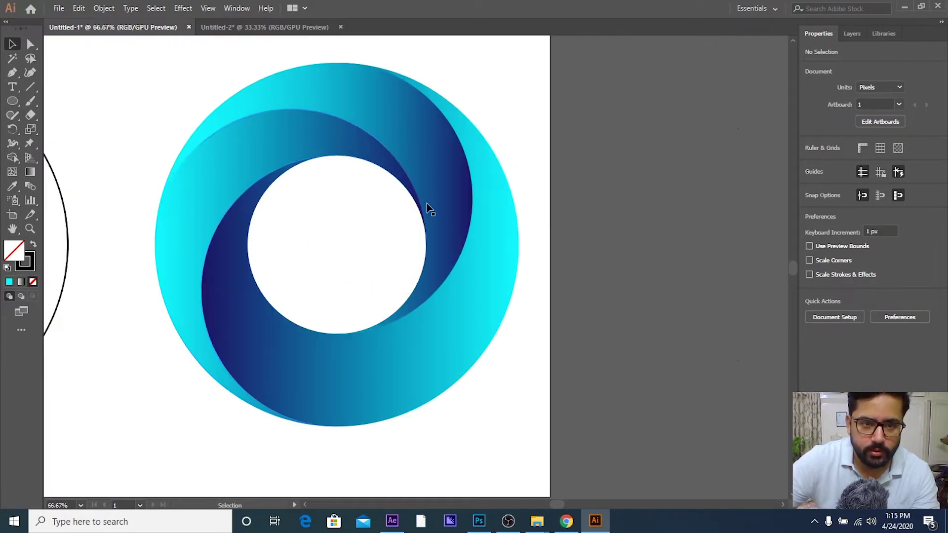
{"action": "scroll", "coordinate": [343, 192], "scroll_direction": "down", "scroll_amount": 2}
{"action": "mouse_move", "coordinate": [229, 163]}
{"action": "left_mouse_down"}
{"action": "mouse_move", "coordinate": [322, 110]}
{"action": "mouse_move", "coordinate": [282, 110]}
{"action": "mouse_move", "coordinate": [387, 163]}
{"action": "mouse_move", "coordinate": [368, 133]}
{"action": "mouse_move", "coordinate": [325, 119]}
{"action": "left_mouse_up"}
{"action": "left_click_drag", "start_coordinate": [211, 162], "coordinate": [283, 121]}
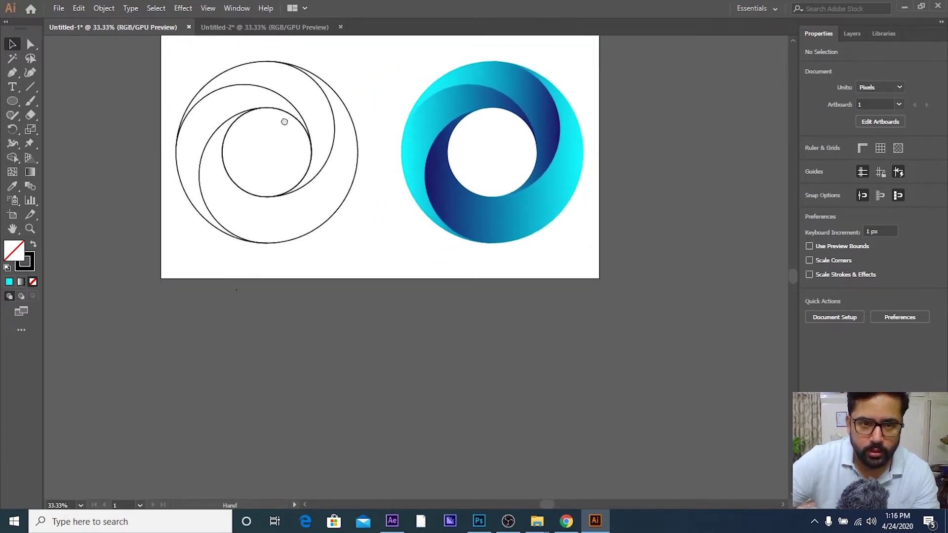
{"action": "left_click_drag", "start_coordinate": [372, 178], "coordinate": [332, 206]}
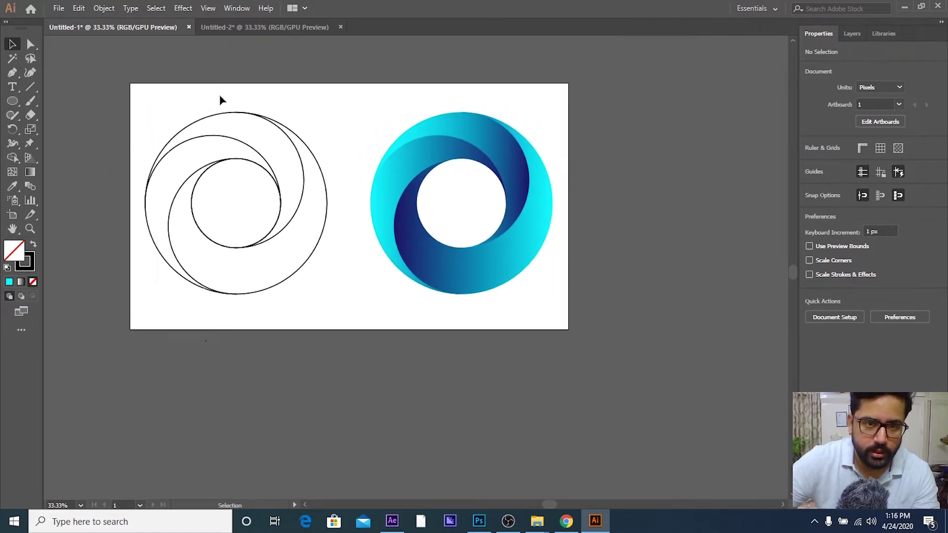
{"action": "left_click_drag", "start_coordinate": [196, 113], "coordinate": [217, 123]}
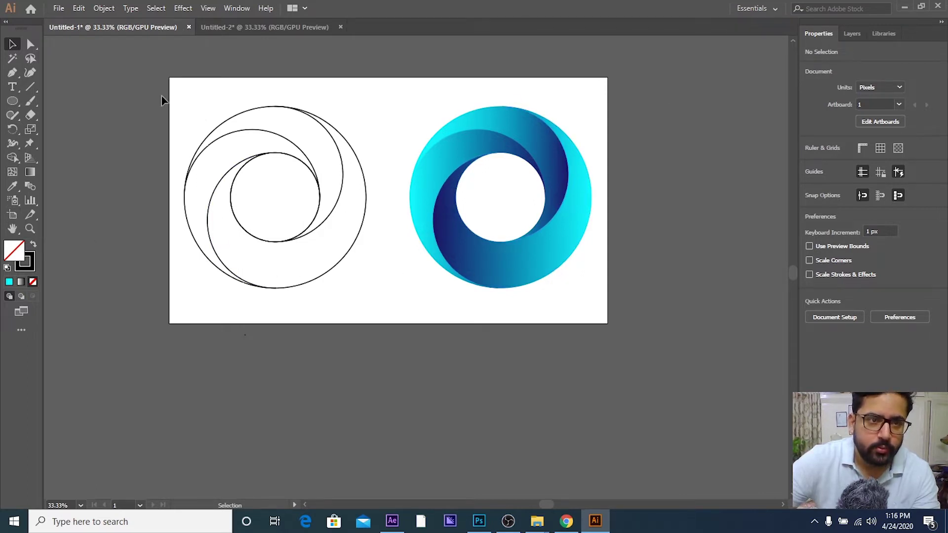
{"action": "left_click", "coordinate": [57, 8]}
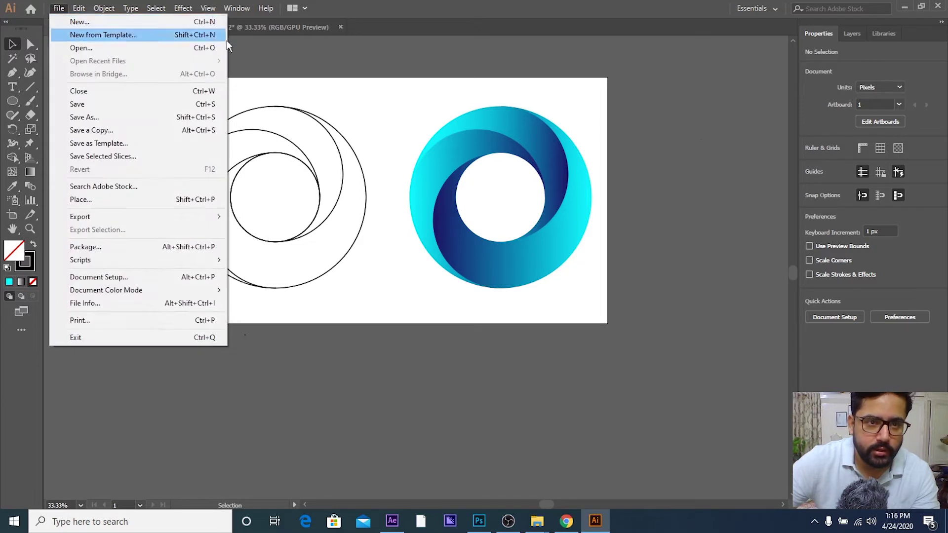
{"action": "left_click", "coordinate": [294, 87]}
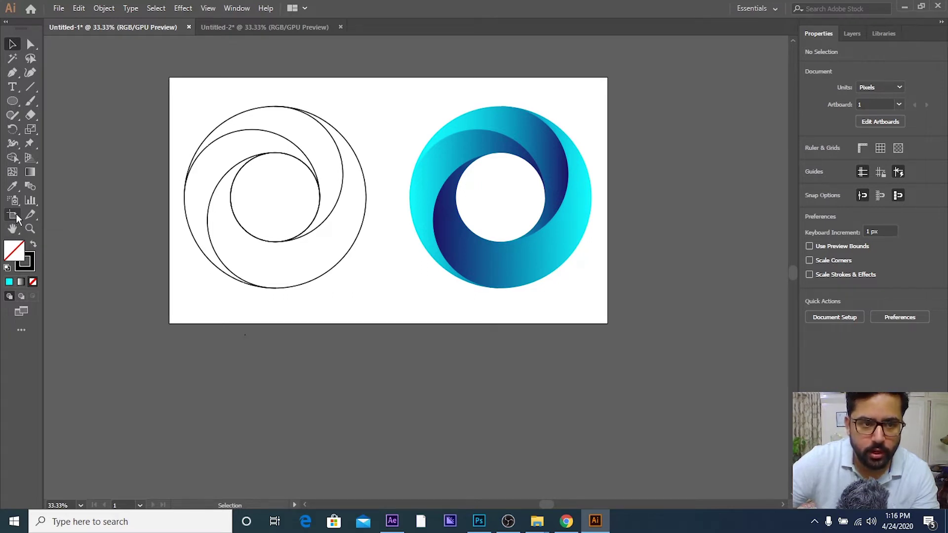
- Draw a new 1366 px wide artboard below Artboard 1 with the Artboard tool
{"action": "left_click", "coordinate": [14, 216]}
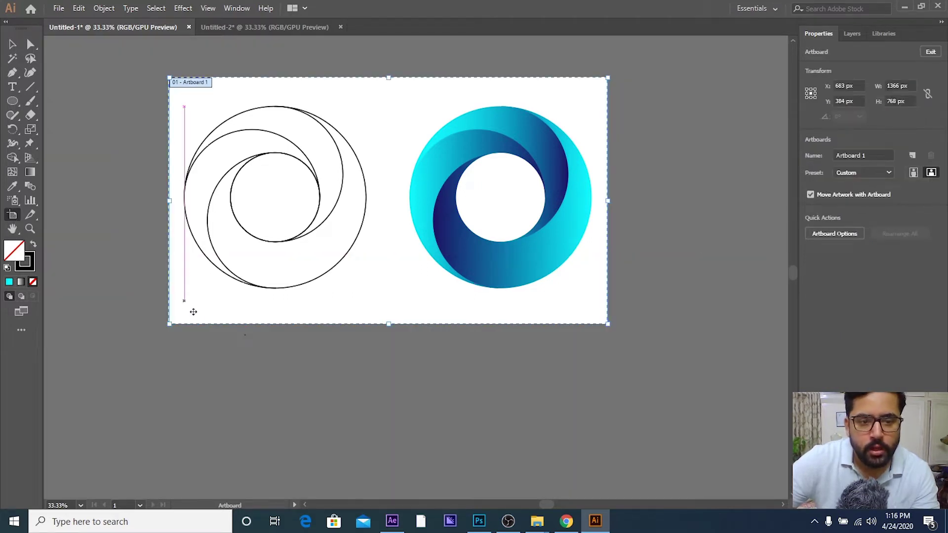
{"action": "scroll", "coordinate": [214, 332], "scroll_direction": "down", "scroll_amount": 3}
{"action": "scroll", "coordinate": [214, 331], "scroll_direction": "down", "scroll_amount": 2}
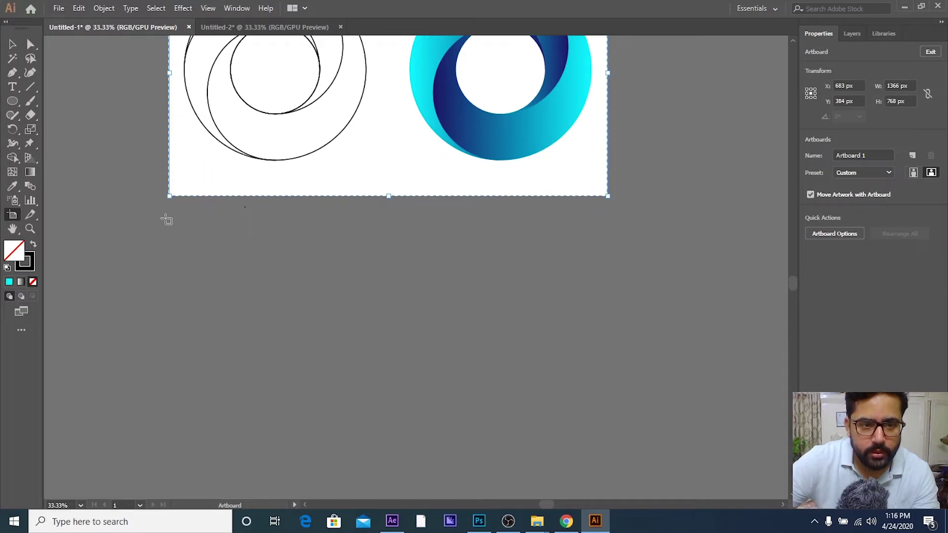
{"action": "left_click_drag", "start_coordinate": [169, 219], "coordinate": [596, 436]}
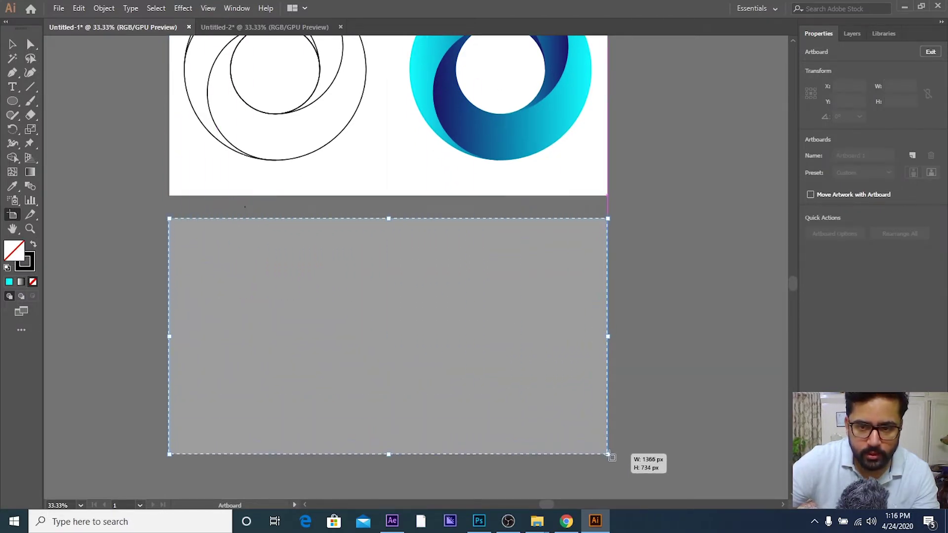
{"action": "mouse_move", "coordinate": [596, 435]}
{"action": "left_mouse_down"}
{"action": "mouse_move", "coordinate": [608, 383]}
{"action": "mouse_move", "coordinate": [607, 290]}
{"action": "mouse_move", "coordinate": [159, 273]}
{"action": "mouse_move", "coordinate": [410, 305]}
{"action": "mouse_move", "coordinate": [499, 430]}
{"action": "mouse_move", "coordinate": [370, 467]}
{"action": "mouse_move", "coordinate": [542, 464]}
{"action": "mouse_move", "coordinate": [608, 436]}
{"action": "mouse_move", "coordinate": [611, 460]}
{"action": "left_mouse_up"}
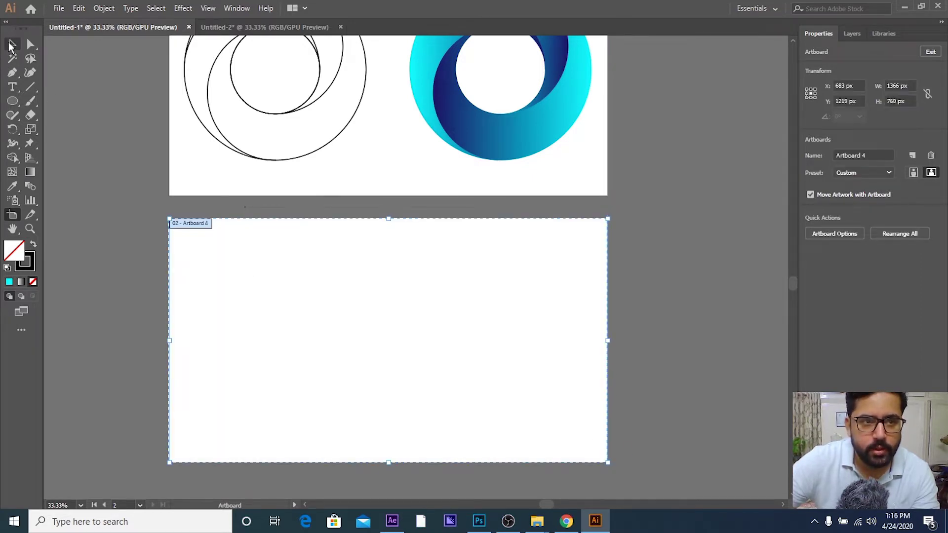
{"action": "left_click", "coordinate": [13, 44]}
{"action": "scroll", "coordinate": [229, 241], "scroll_direction": "down", "scroll_amount": 2, "text": "alt"}
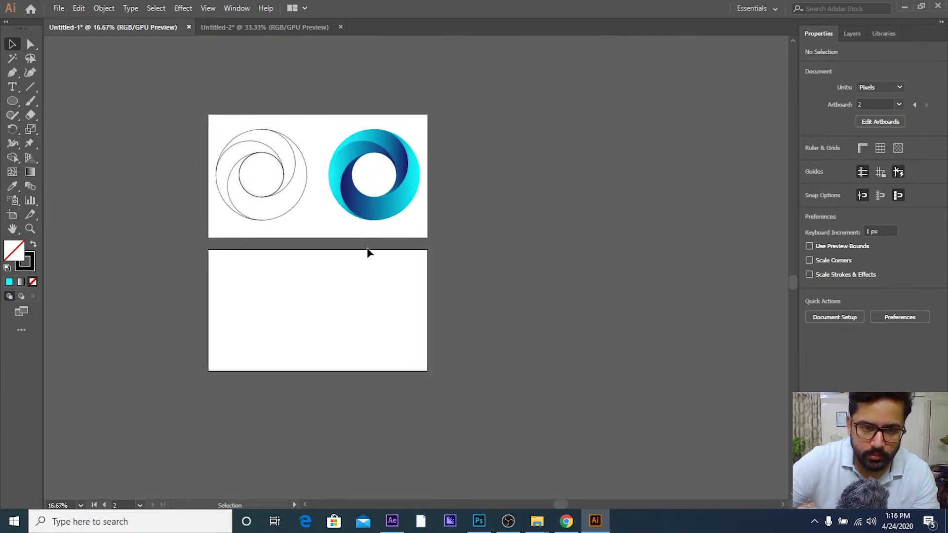
{"action": "scroll", "coordinate": [294, 252], "scroll_direction": "up", "scroll_amount": 1}
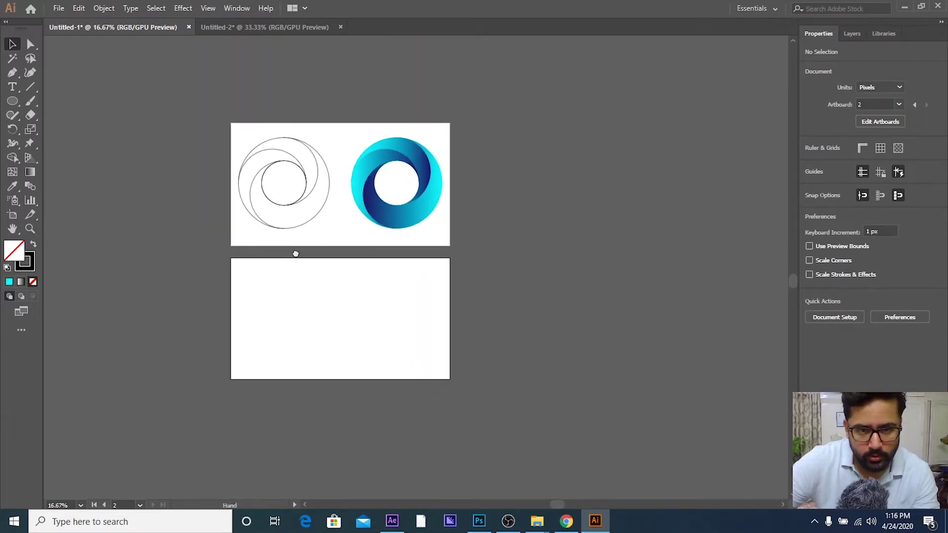
{"action": "scroll", "coordinate": [289, 261], "scroll_direction": "up", "scroll_amount": 1, "text": "alt"}
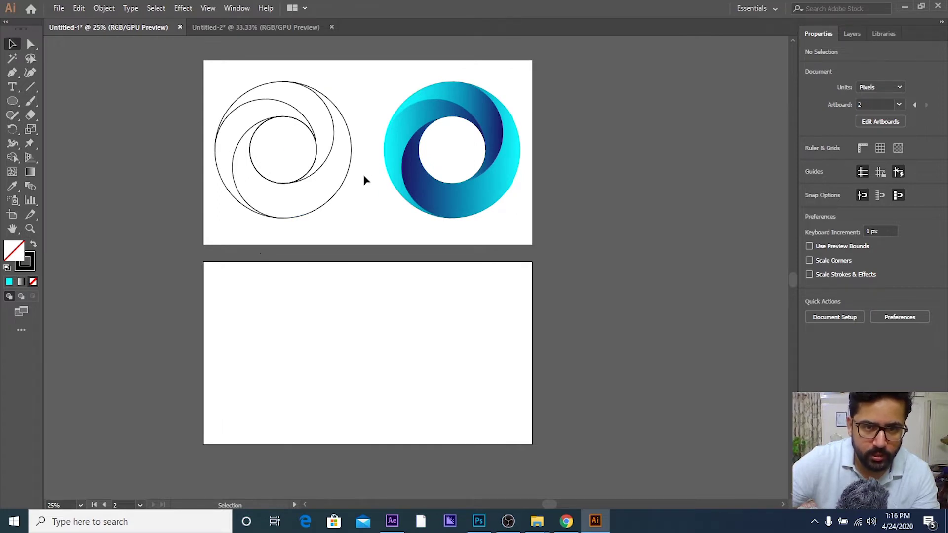
{"action": "scroll", "coordinate": [381, 217], "scroll_direction": "up", "scroll_amount": 1, "text": "alt"}
{"action": "scroll", "coordinate": [385, 215], "scroll_direction": "down", "scroll_amount": 1}
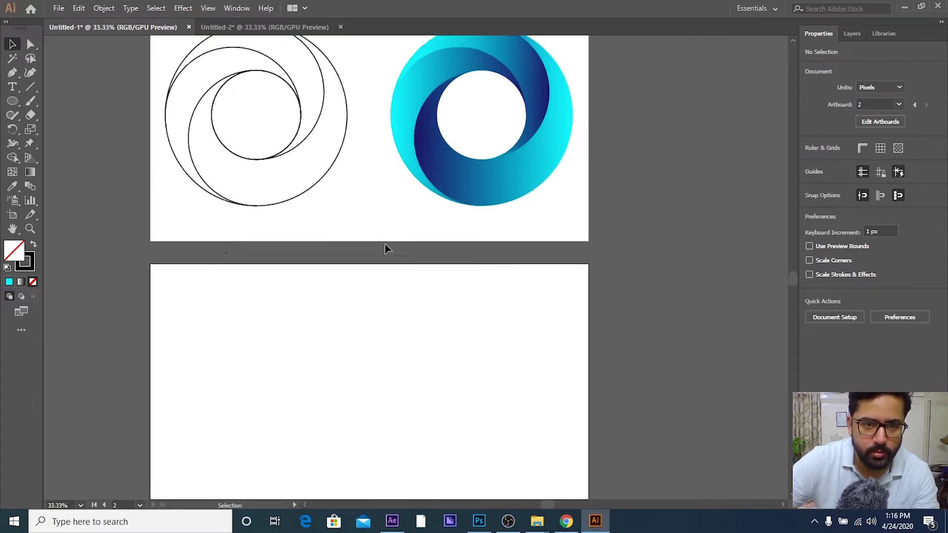
{"action": "scroll", "coordinate": [385, 247], "scroll_direction": "down", "scroll_amount": 1, "text": "alt"}
{"action": "scroll", "coordinate": [395, 248], "scroll_direction": "right", "scroll_amount": 1, "text": "ctrl"}
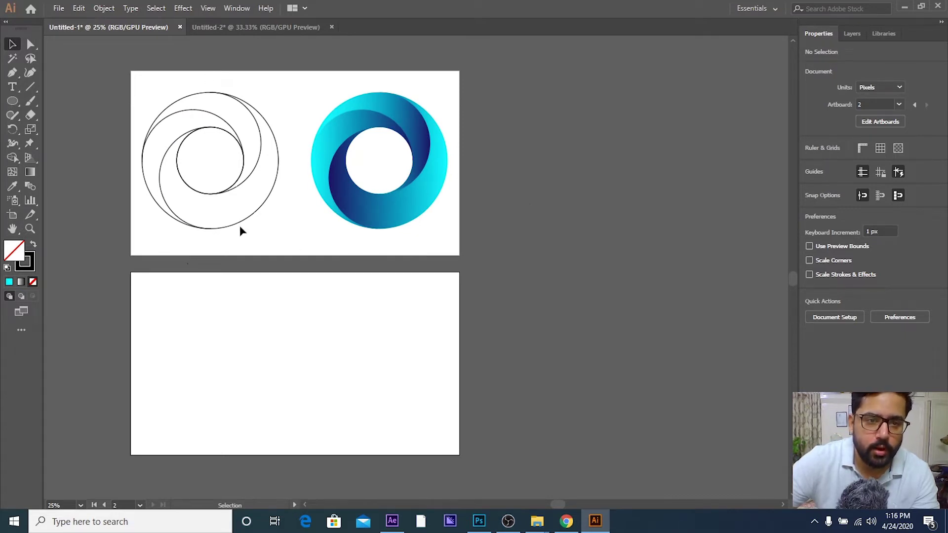
- Alt-drag Artboard 1 to the right to duplicate it along with its artwork
{"action": "left_click", "coordinate": [13, 215]}
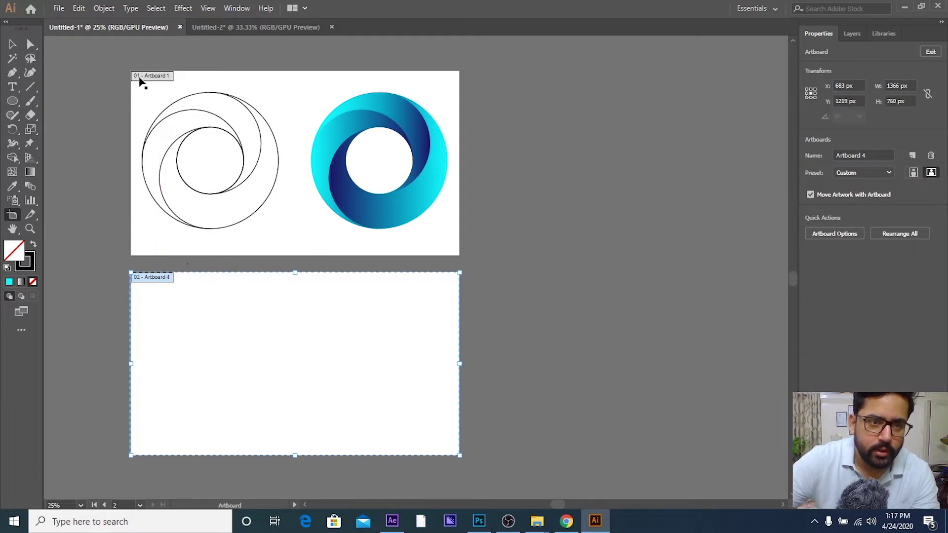
{"action": "scroll", "coordinate": [137, 81], "scroll_direction": "up", "scroll_amount": 2}
{"action": "scroll", "coordinate": [127, 69], "scroll_direction": "up", "scroll_amount": 3}
{"action": "scroll", "coordinate": [182, 87], "scroll_direction": "down", "scroll_amount": 1}
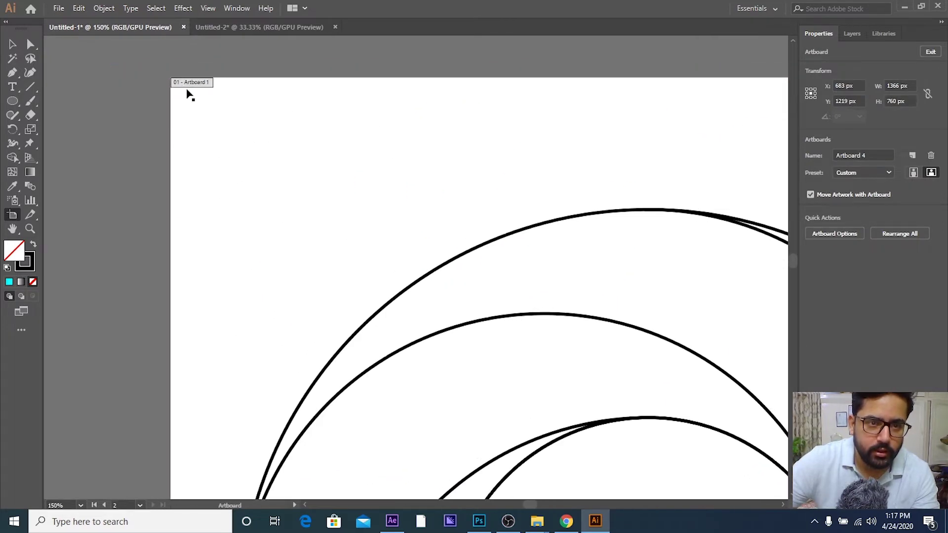
{"action": "scroll", "coordinate": [181, 94], "scroll_direction": "down", "scroll_amount": 2}
{"action": "mouse_move", "coordinate": [180, 93]}
{"action": "left_mouse_down"}
{"action": "mouse_move", "coordinate": [153, 98]}
{"action": "mouse_move", "coordinate": [103, 75]}
{"action": "mouse_move", "coordinate": [782, 95]}
{"action": "mouse_move", "coordinate": [617, 95]}
{"action": "mouse_move", "coordinate": [628, 94]}
{"action": "left_mouse_up"}
{"action": "scroll", "coordinate": [518, 143], "scroll_direction": "down", "scroll_amount": 3}
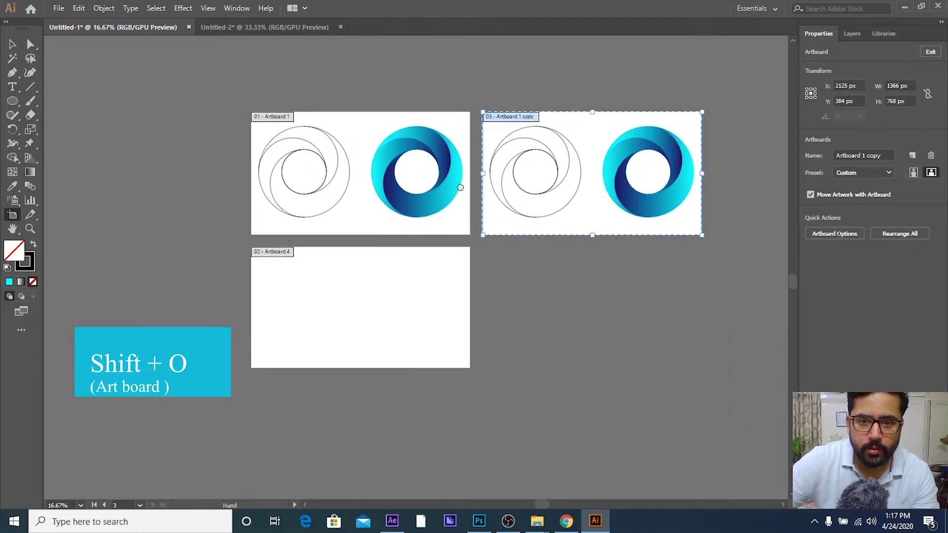
{"action": "left_click_drag", "start_coordinate": [552, 224], "coordinate": [452, 212]}
{"action": "key", "text": "Escape"}
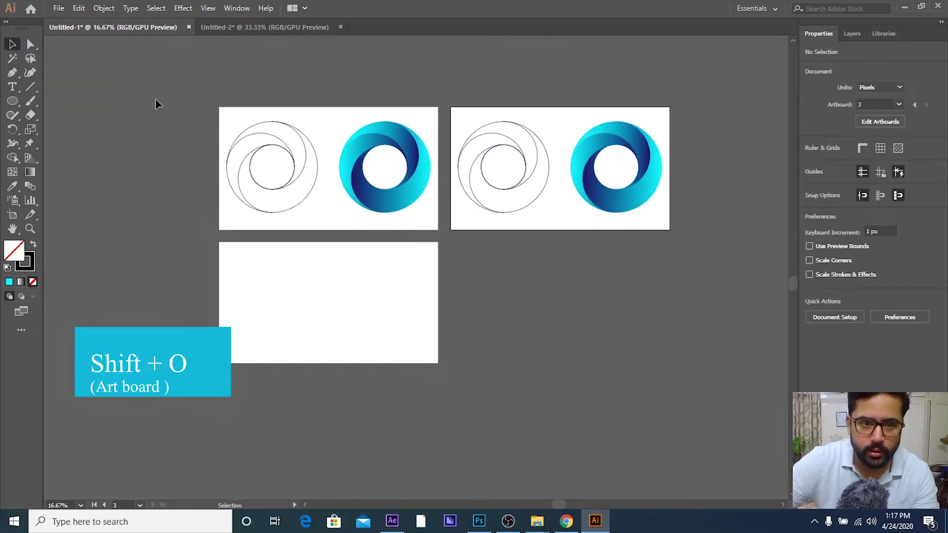
- Delete the blank lower artboard
{"action": "left_click", "coordinate": [15, 215]}
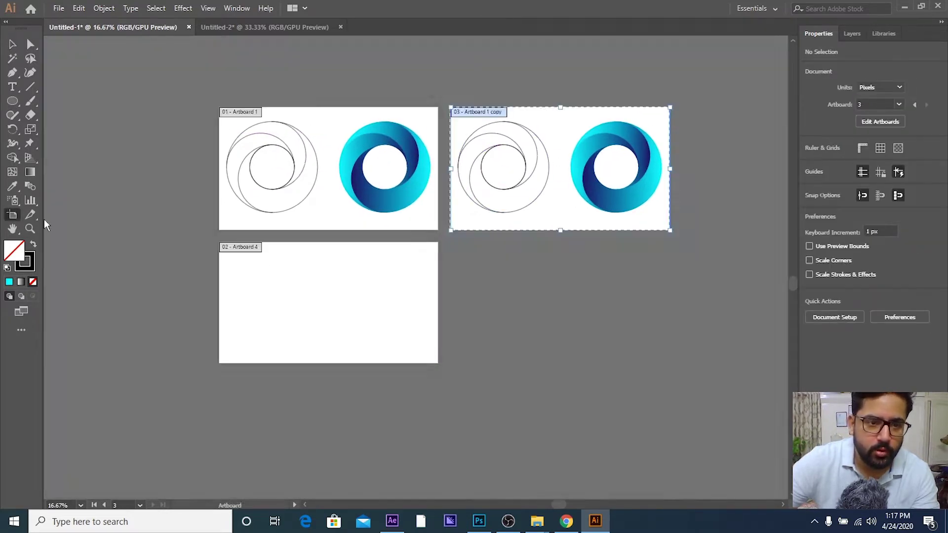
{"action": "left_click", "coordinate": [248, 261]}
{"action": "key", "text": "Delete"}
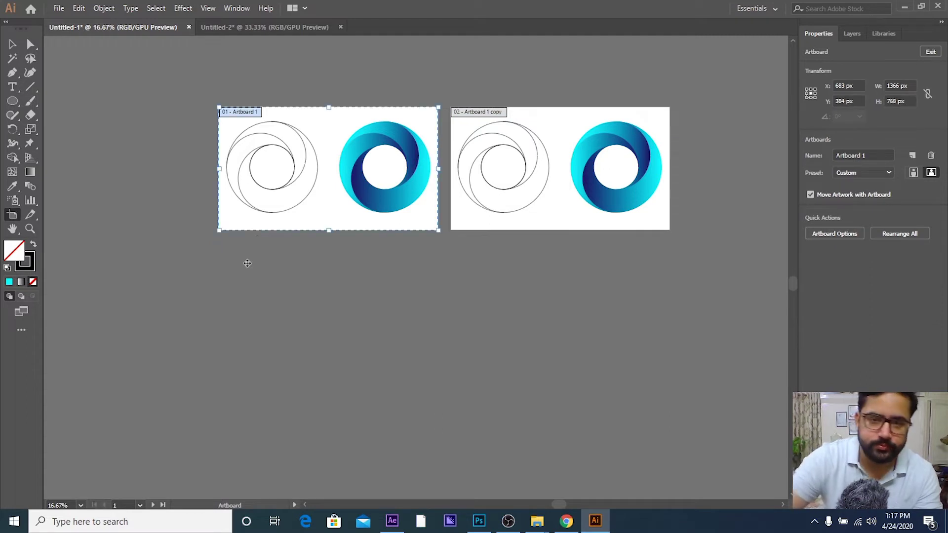
{"action": "left_click", "coordinate": [13, 43]}
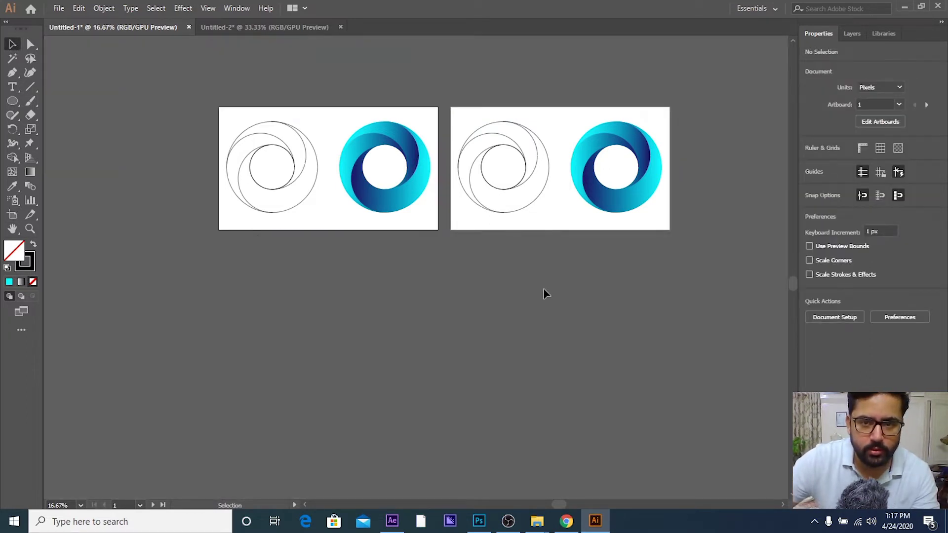
- Select all artwork on the copied right artboard and delete it
{"action": "left_click_drag", "start_coordinate": [544, 289], "coordinate": [458, 304]}
{"action": "key", "text": "ctrl+alt+a"}
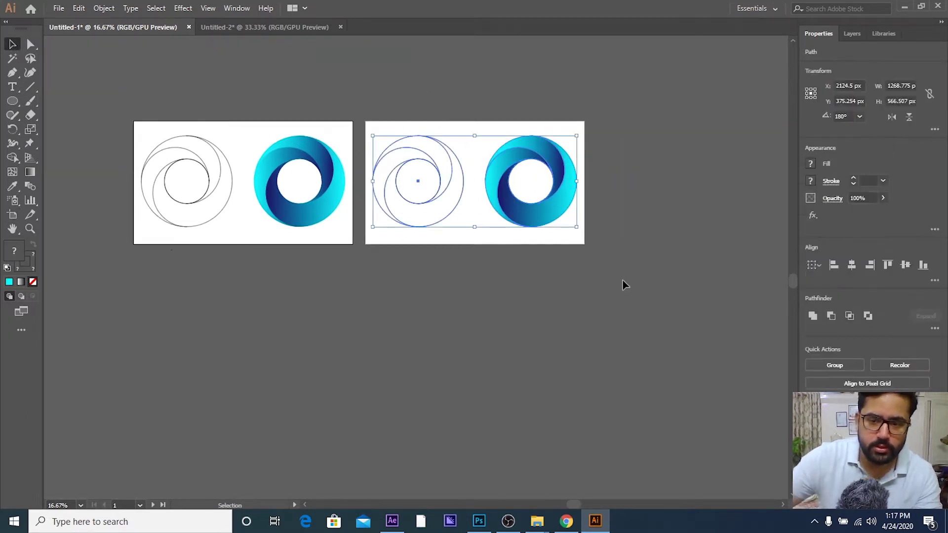
{"action": "key", "text": "Delete"}
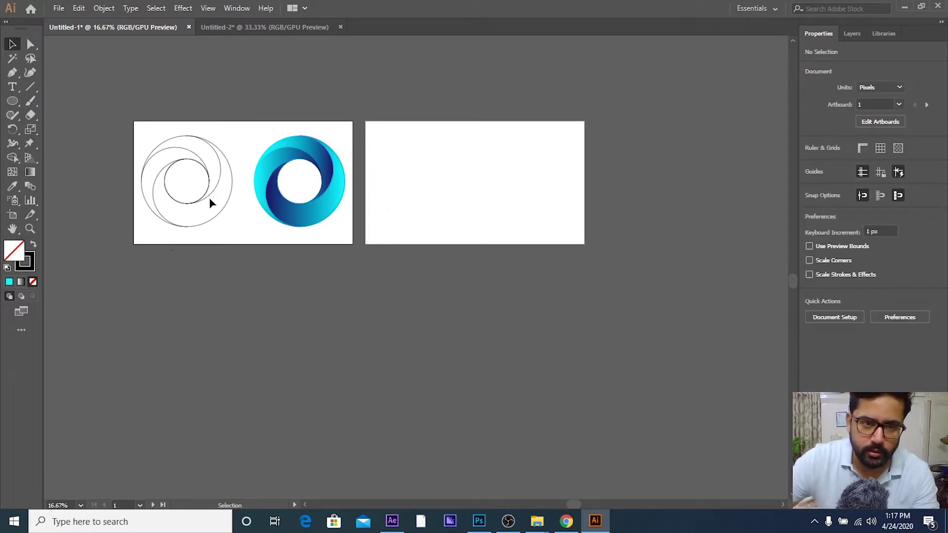
- Zoom out to 33.33% and pan until the empty second artboard shows beside the logo
{"action": "scroll", "coordinate": [144, 182], "scroll_direction": "up", "scroll_amount": 1}
{"action": "scroll", "coordinate": [323, 177], "scroll_direction": "up", "scroll_amount": 1}
{"action": "scroll", "coordinate": [376, 160], "scroll_direction": "up", "scroll_amount": 1}
{"action": "left_click_drag", "start_coordinate": [376, 160], "coordinate": [379, 184]}
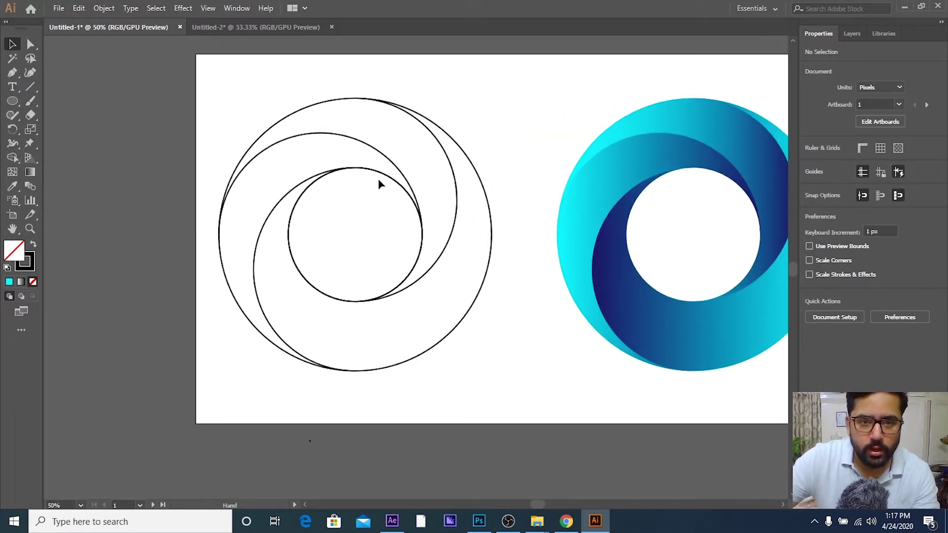
{"action": "scroll", "coordinate": [373, 225], "scroll_direction": "down", "scroll_amount": 1}
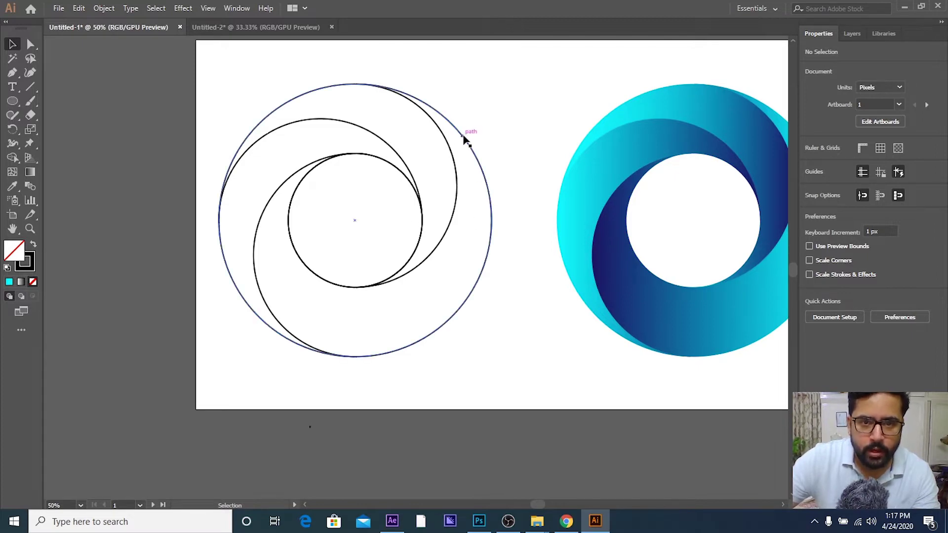
{"action": "scroll", "coordinate": [422, 171], "scroll_direction": "up", "scroll_amount": 1}
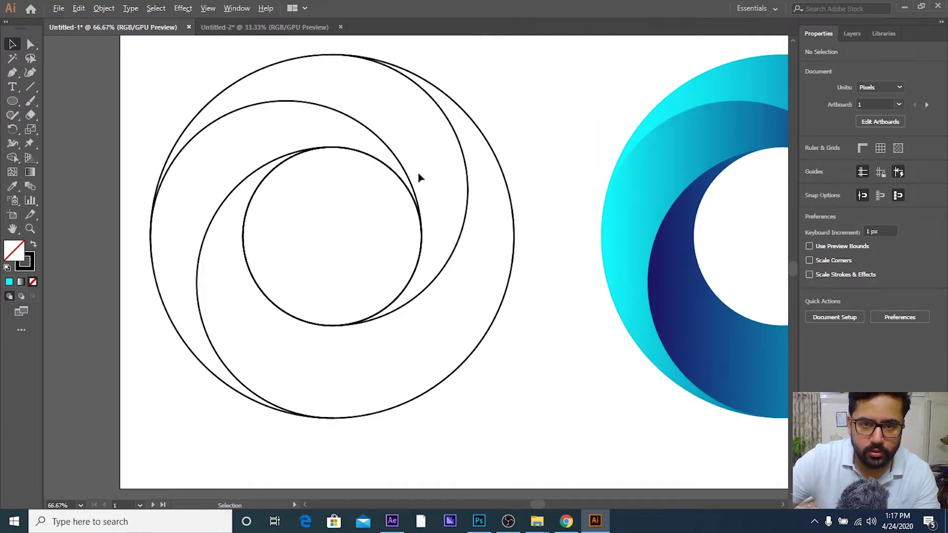
{"action": "scroll", "coordinate": [409, 204], "scroll_direction": "up", "scroll_amount": 1}
{"action": "left_click_drag", "start_coordinate": [408, 203], "coordinate": [406, 218]}
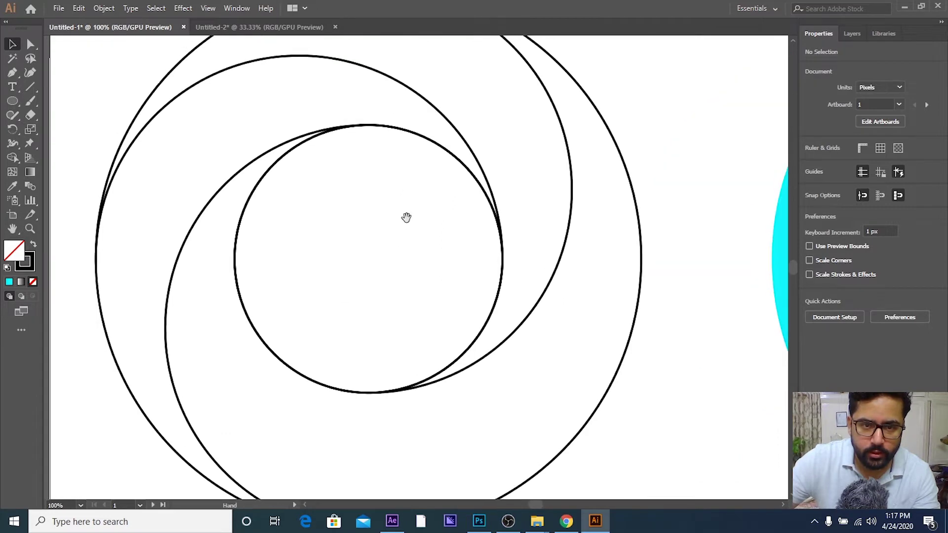
{"action": "scroll", "coordinate": [406, 218], "scroll_direction": "down", "scroll_amount": 1}
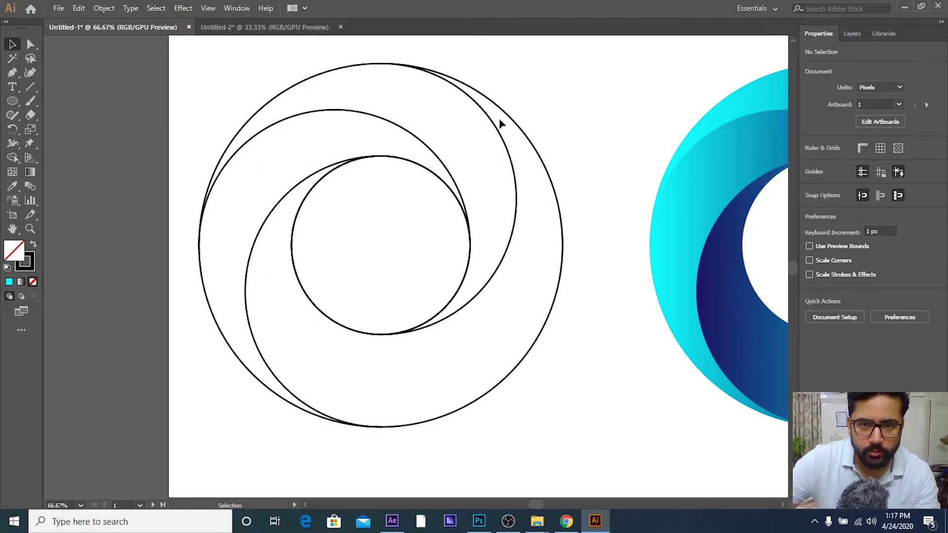
{"action": "scroll", "coordinate": [365, 240], "scroll_direction": "down", "scroll_amount": 2}
{"action": "mouse_move", "coordinate": [418, 241]}
{"action": "left_mouse_down"}
{"action": "mouse_move", "coordinate": [309, 183]}
{"action": "mouse_move", "coordinate": [241, 188]}
{"action": "left_mouse_up"}
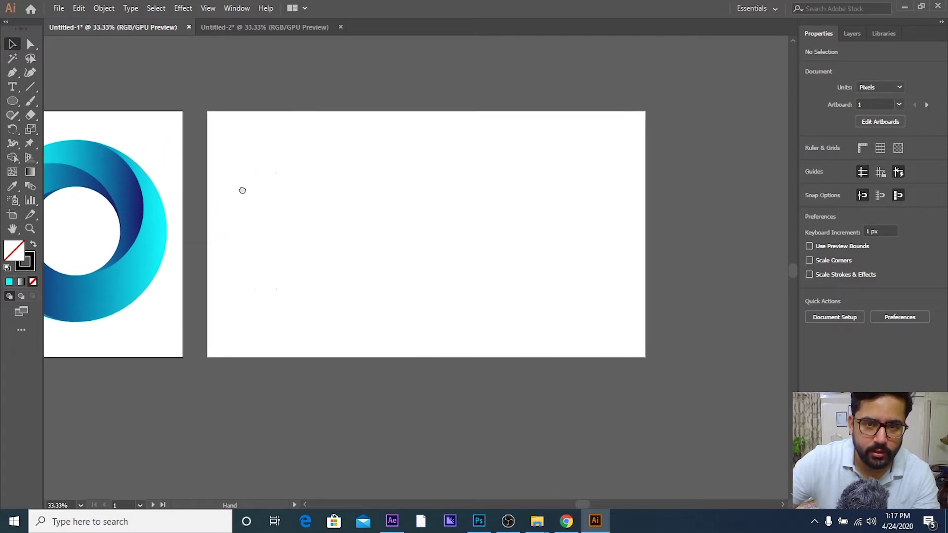
- Draw a 468 px circle on the empty artboard and move it to the artboard's centre
{"action": "left_click", "coordinate": [13, 101]}
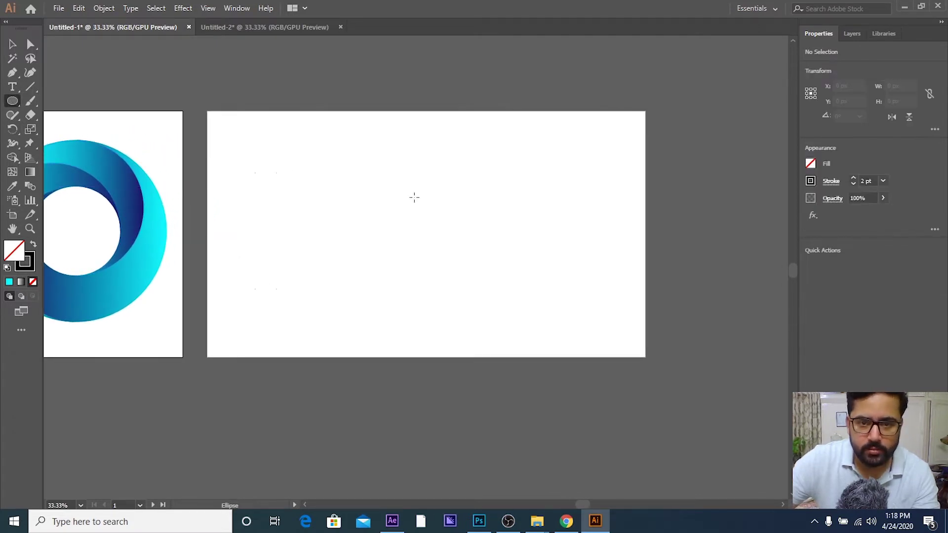
{"action": "left_click_drag", "start_coordinate": [416, 214], "coordinate": [491, 274]}
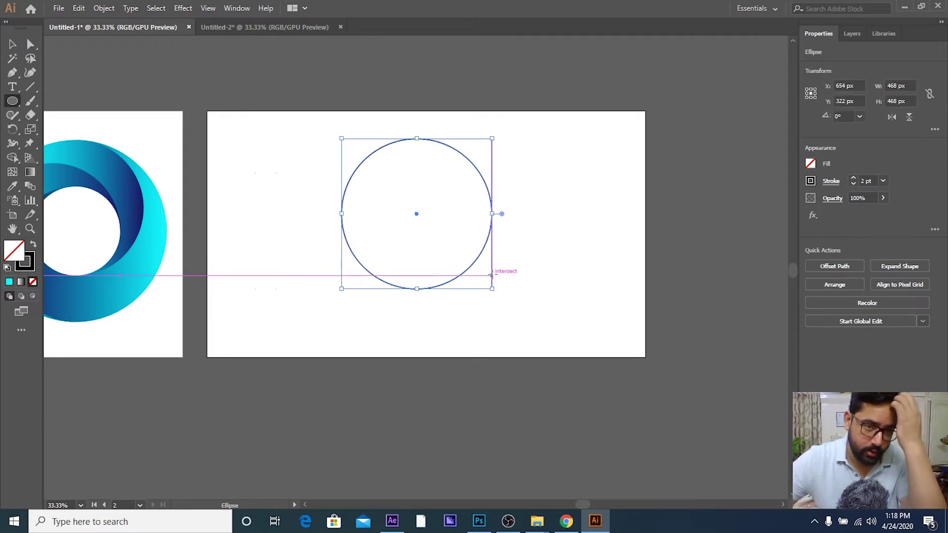
{"action": "left_click", "coordinate": [13, 44]}
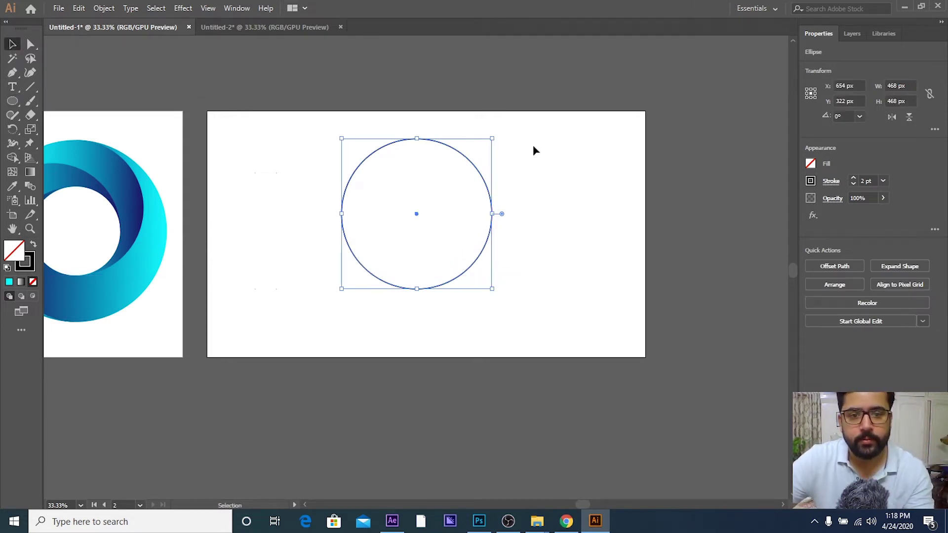
{"action": "left_click", "coordinate": [532, 144]}
{"action": "left_click", "coordinate": [490, 232]}
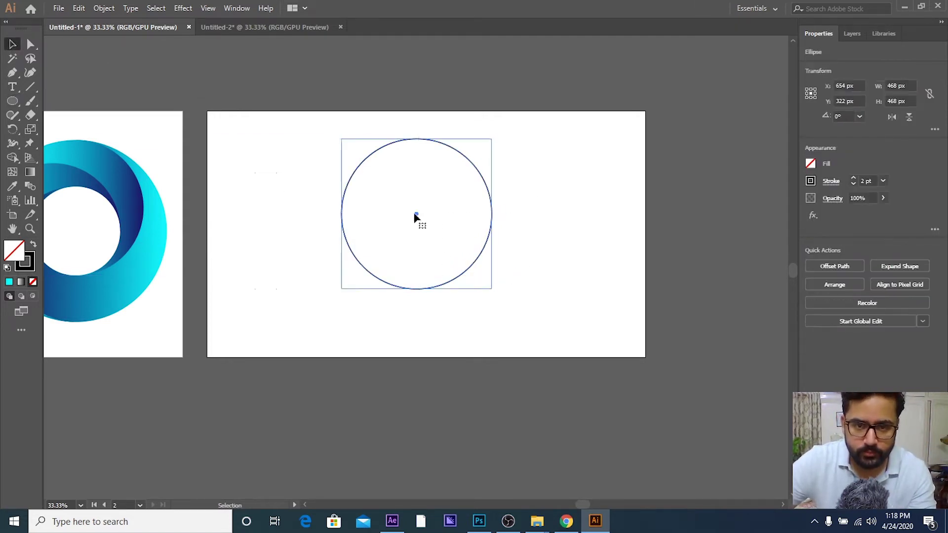
{"action": "left_click_drag", "start_coordinate": [414, 215], "coordinate": [427, 231]}
{"action": "left_click", "coordinate": [577, 238]}
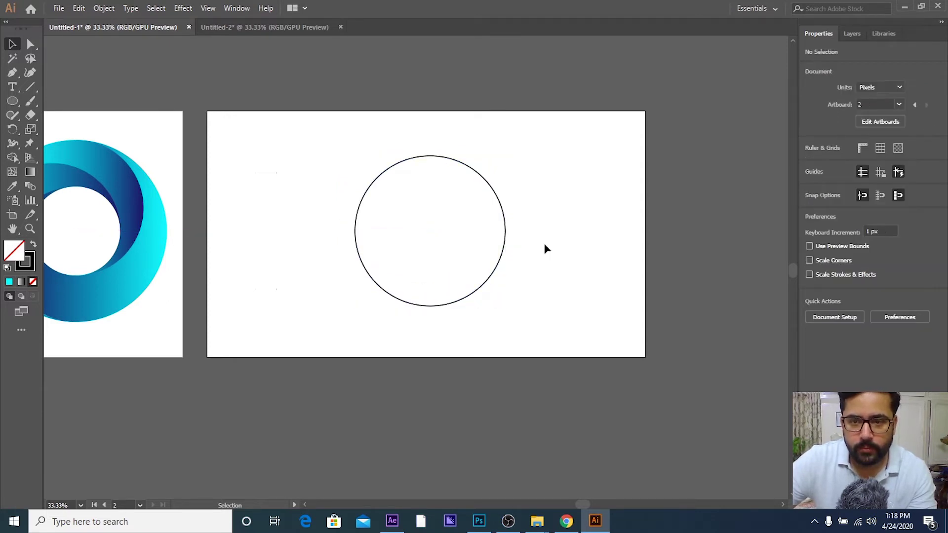
{"action": "left_click", "coordinate": [501, 264]}
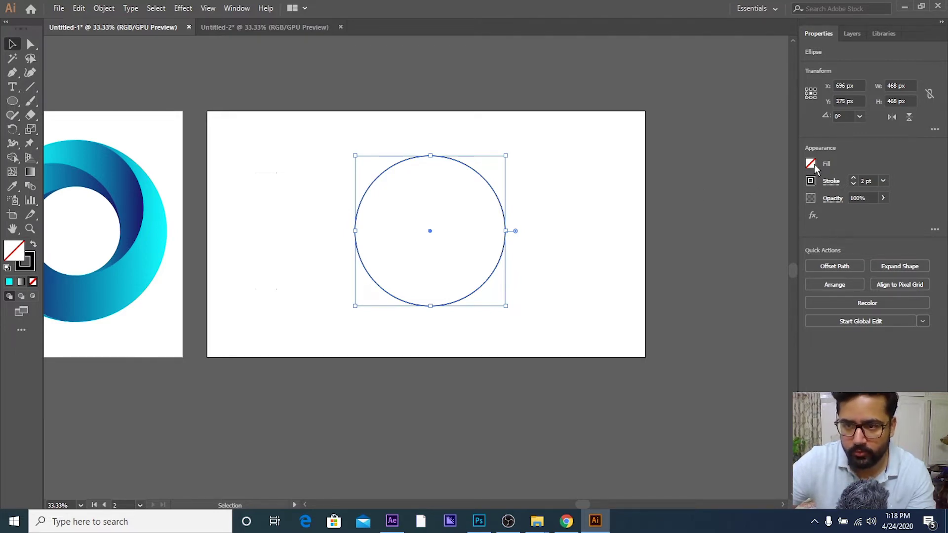
- Alt+Shift-drag a corner handle inward to make a smaller concentric copy of the circle
{"action": "left_click", "coordinate": [612, 195]}
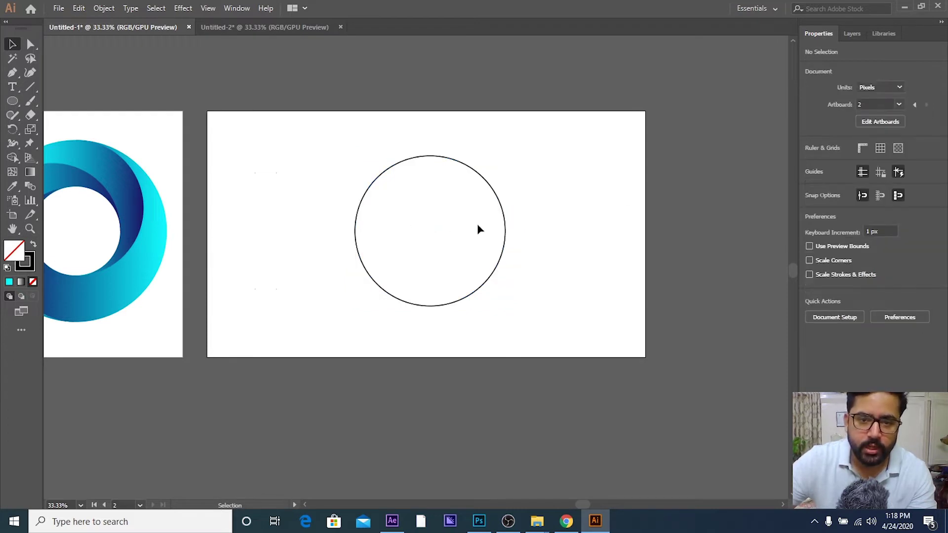
{"action": "left_click", "coordinate": [505, 226]}
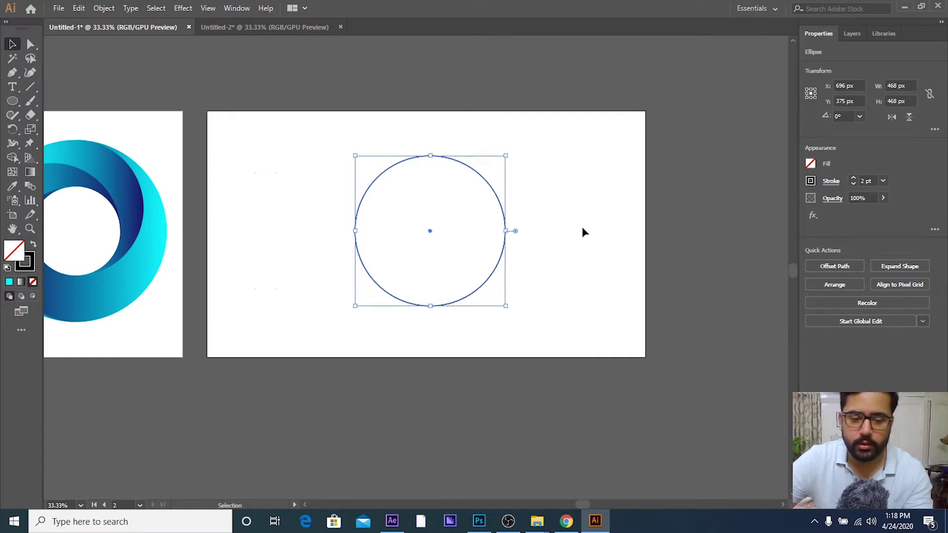
{"action": "key", "text": "a"}
{"action": "key", "text": "ctrl"}
{"action": "key", "text": "ctrl"}
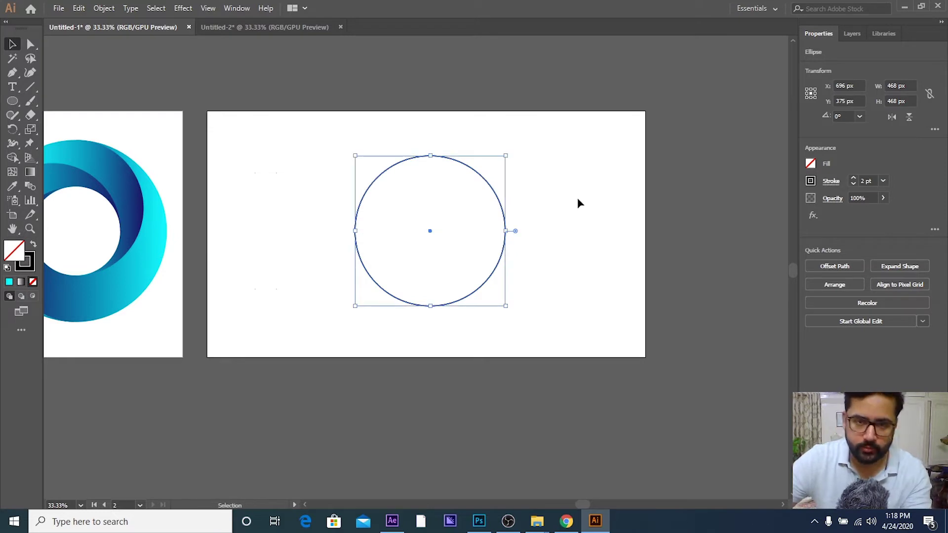
{"action": "left_click_drag", "start_coordinate": [505, 155], "coordinate": [480, 197]}
{"action": "left_click", "coordinate": [578, 202]}
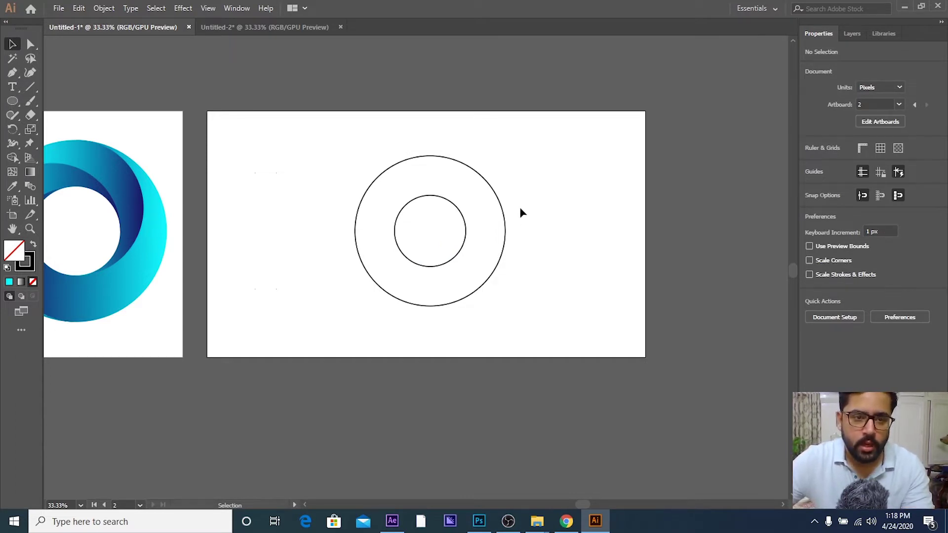
{"action": "left_click_drag", "start_coordinate": [294, 200], "coordinate": [621, 197]}
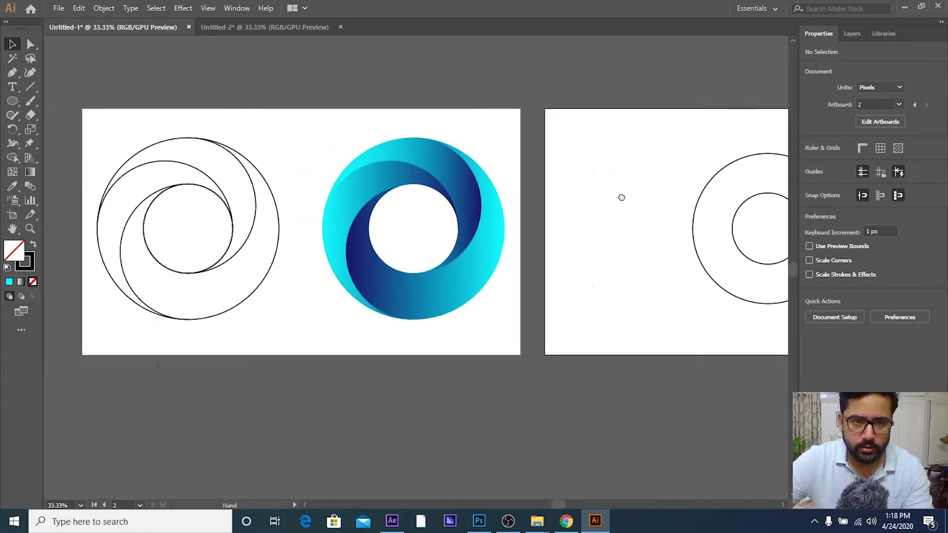
- Pan back to artboard 2 and zoom to 50% on the concentric circles
{"action": "left_click_drag", "start_coordinate": [223, 180], "coordinate": [313, 165]}
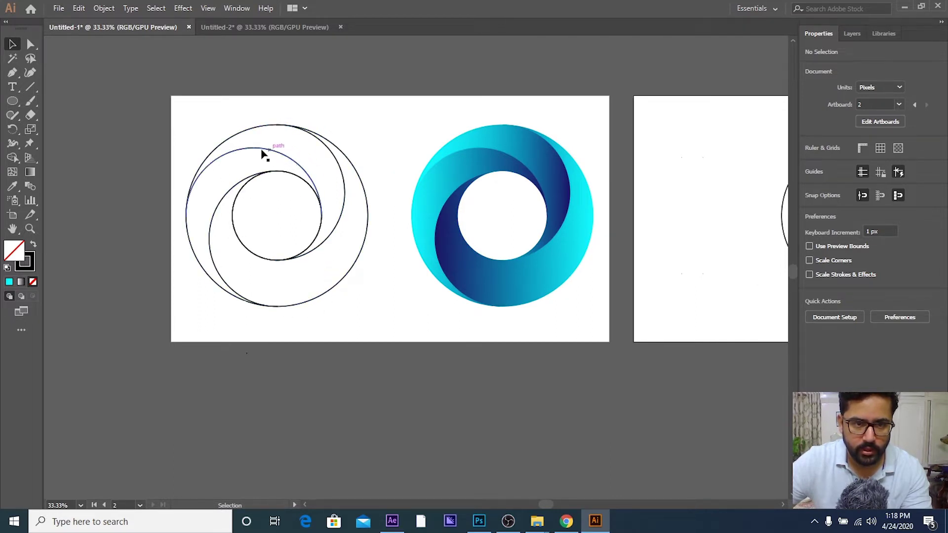
{"action": "scroll", "coordinate": [335, 260], "scroll_direction": "down", "scroll_amount": 2}
{"action": "scroll", "coordinate": [324, 242], "scroll_direction": "right", "scroll_amount": 3}
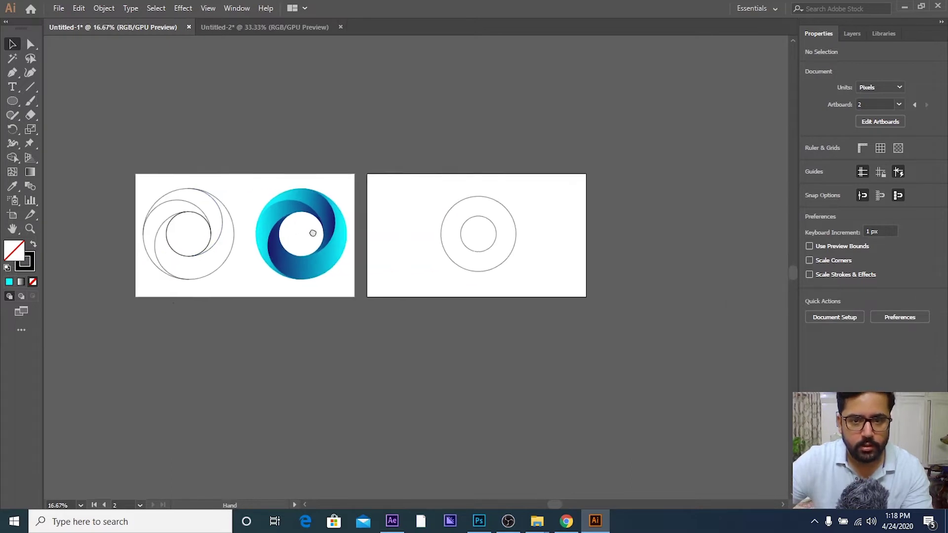
{"action": "scroll", "coordinate": [404, 213], "scroll_direction": "right", "scroll_amount": 3}
{"action": "scroll", "coordinate": [424, 227], "scroll_direction": "up", "scroll_amount": 2}
- Alt-drag the inner circle's handle outward to create a 324 px copy touching the outer circle
{"action": "scroll", "coordinate": [404, 203], "scroll_direction": "up", "scroll_amount": 1}
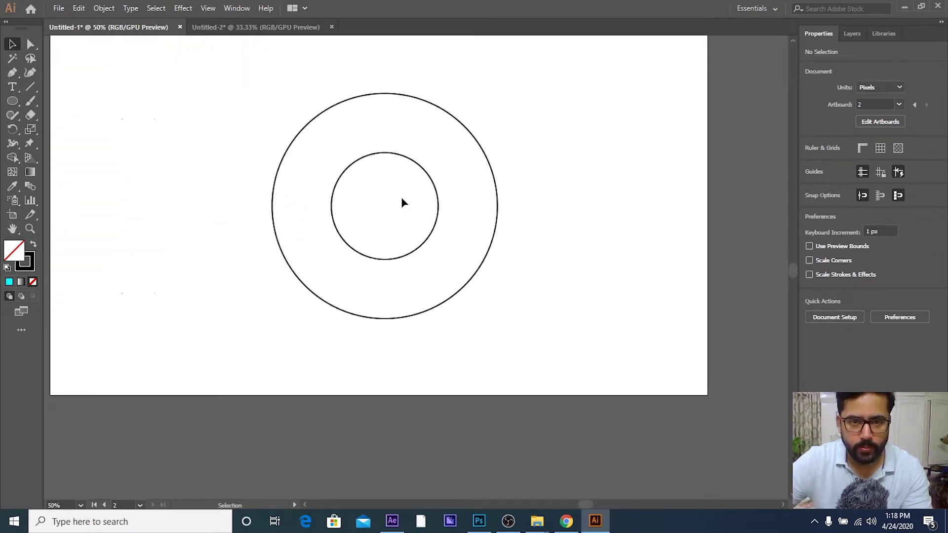
{"action": "scroll", "coordinate": [401, 206], "scroll_direction": "up", "scroll_amount": 1}
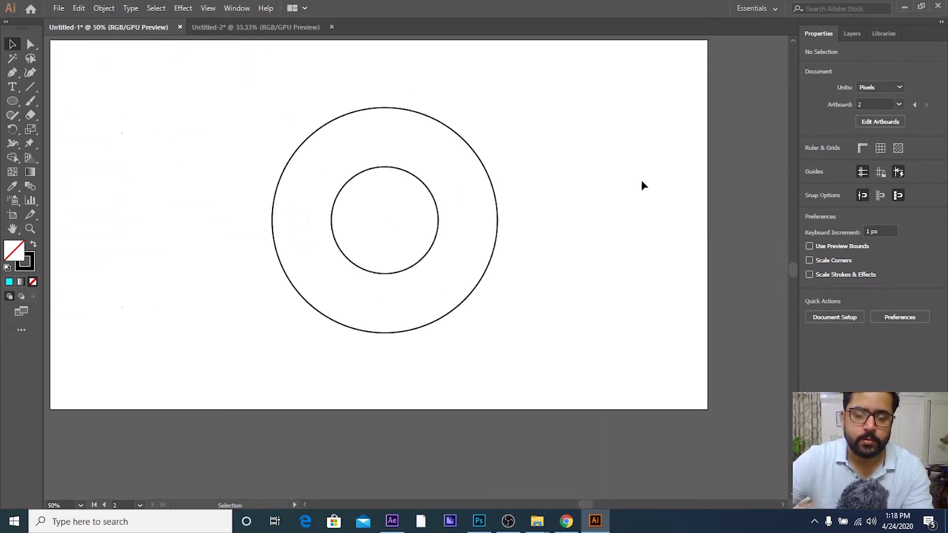
{"action": "left_click", "coordinate": [405, 176]}
{"action": "left_click", "coordinate": [563, 193]}
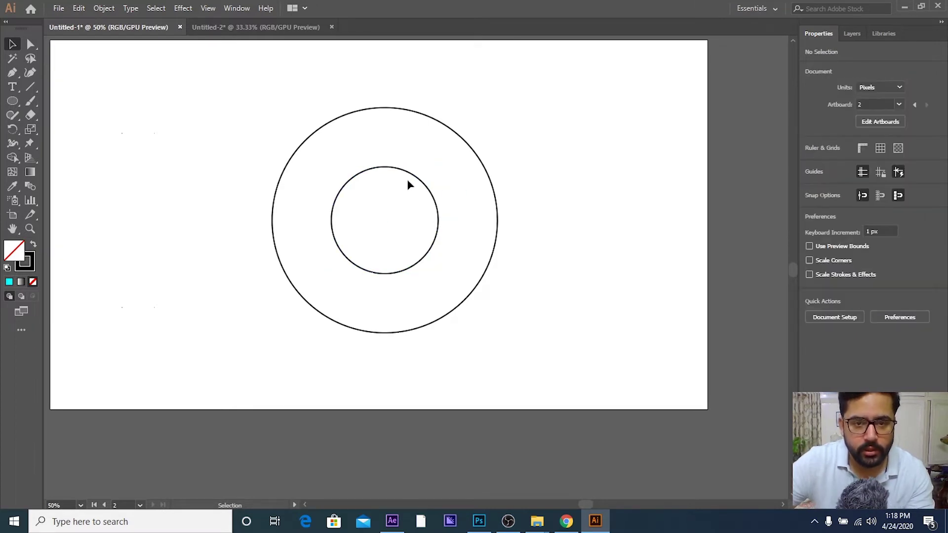
{"action": "left_click", "coordinate": [413, 179]}
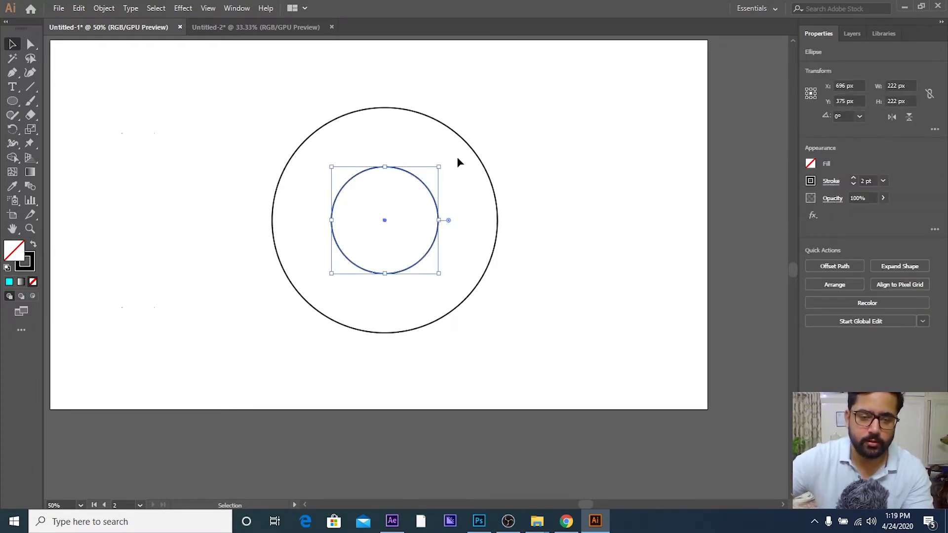
{"action": "left_click", "coordinate": [598, 174]}
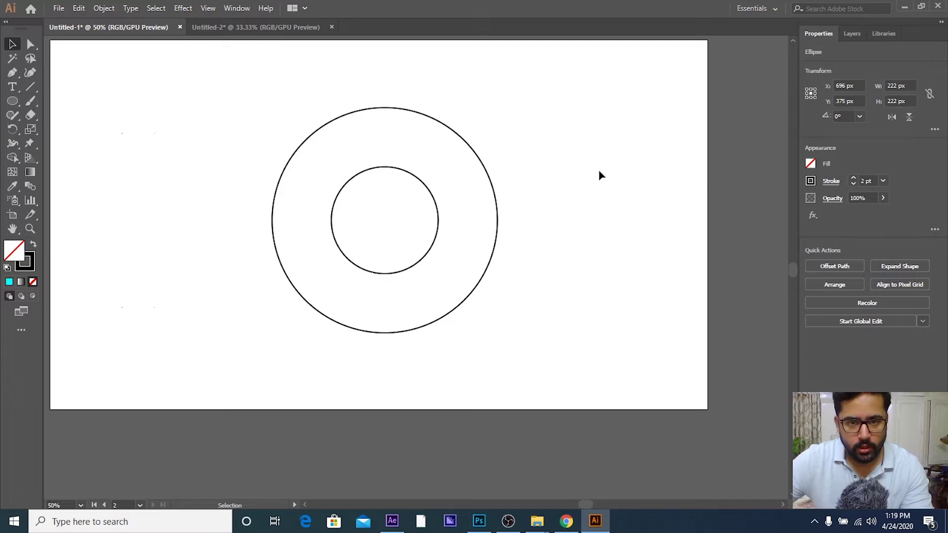
{"action": "left_click", "coordinate": [429, 191]}
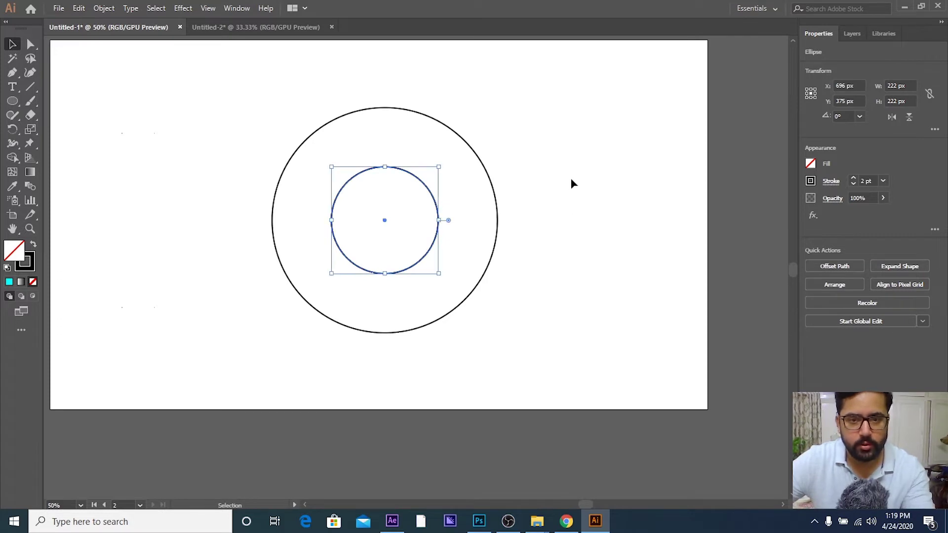
{"action": "left_click_drag", "start_coordinate": [439, 166], "coordinate": [487, 118]}
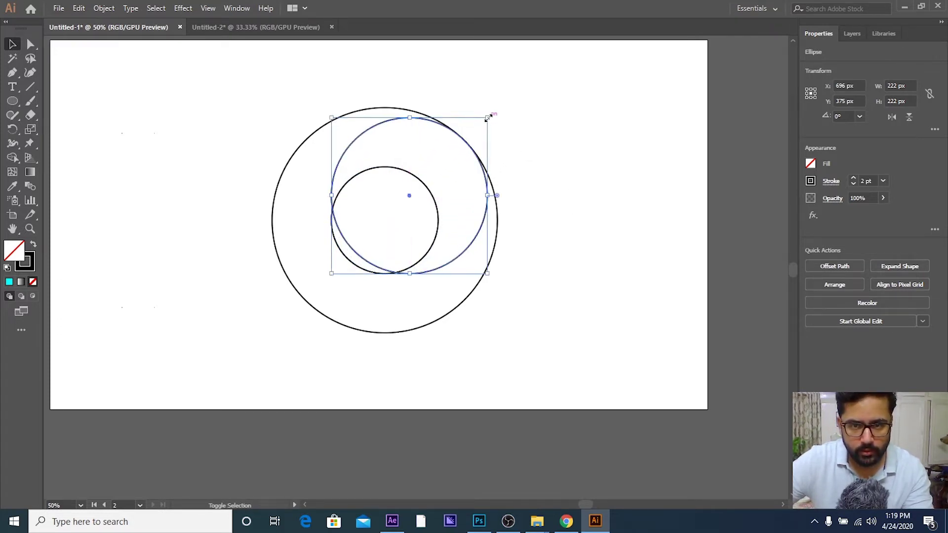
{"action": "scroll", "coordinate": [469, 143], "scroll_direction": "up", "scroll_amount": 3}
{"action": "scroll", "coordinate": [495, 110], "scroll_direction": "up", "scroll_amount": 2}
{"action": "scroll", "coordinate": [489, 119], "scroll_direction": "down", "scroll_amount": 2}
{"action": "scroll", "coordinate": [481, 128], "scroll_direction": "down", "scroll_amount": 3}
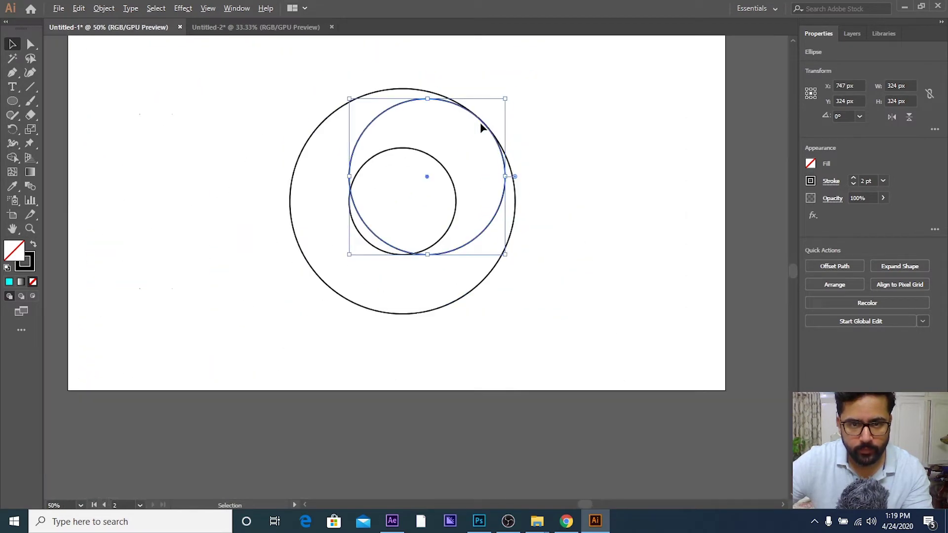
- Give the 324 px circle a red outline instead of a fill
{"action": "left_click", "coordinate": [581, 173]}
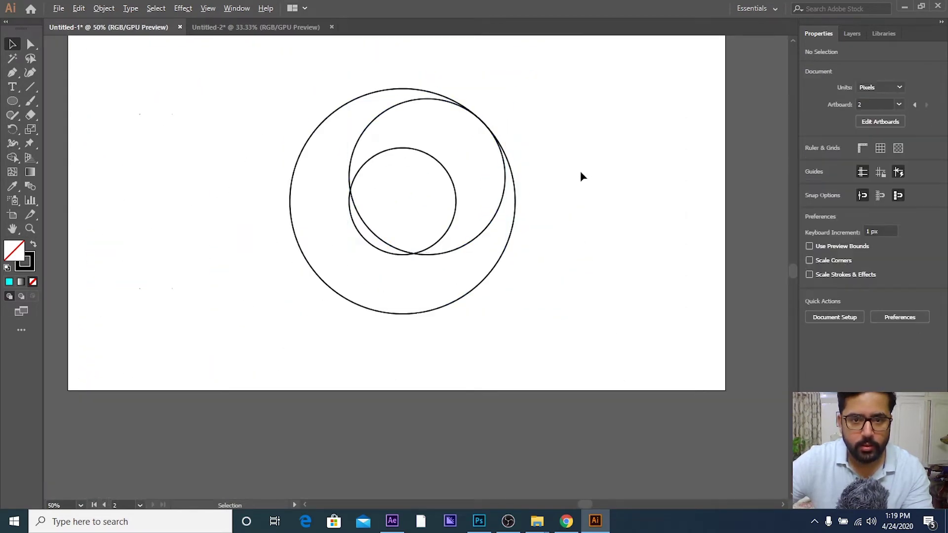
{"action": "left_click", "coordinate": [374, 127]}
{"action": "left_click", "coordinate": [810, 163]}
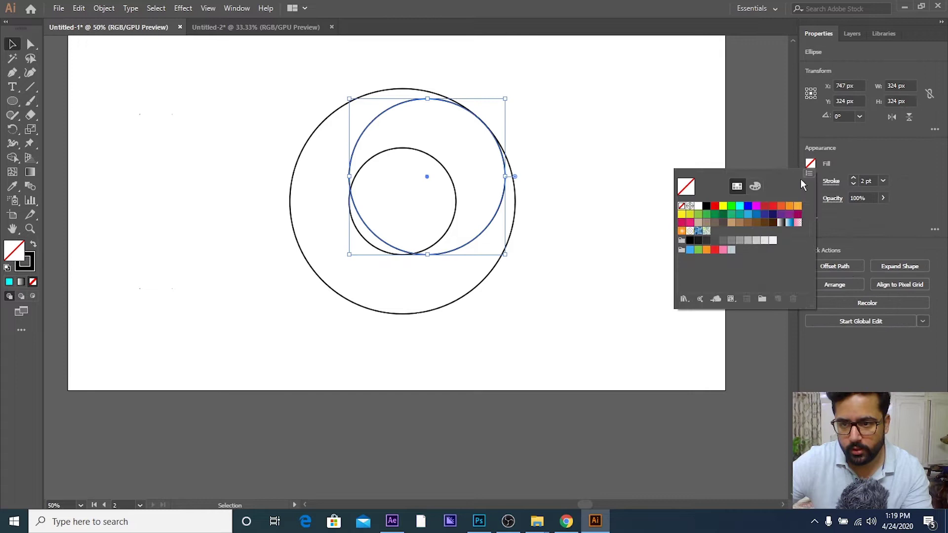
{"action": "left_click", "coordinate": [766, 208]}
{"action": "left_click", "coordinate": [822, 164]}
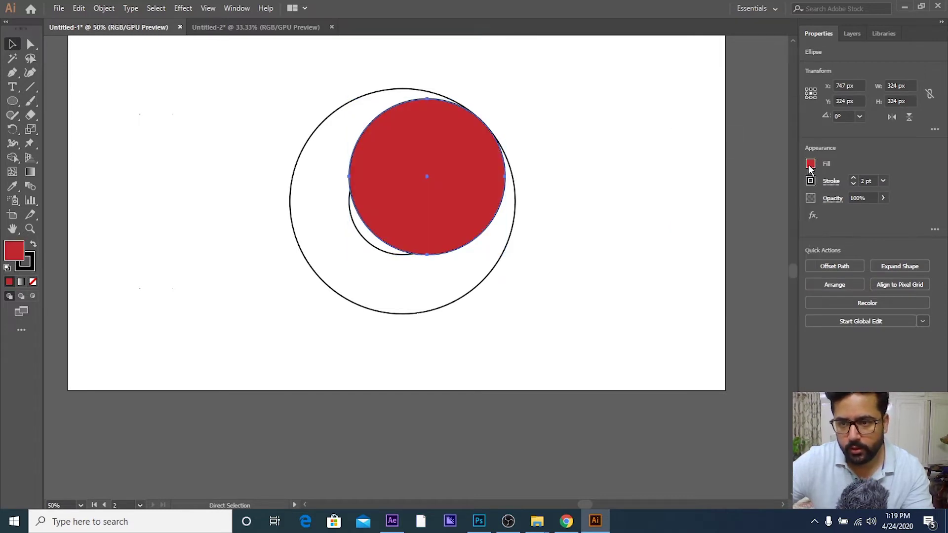
{"action": "key", "text": "slash"}
{"action": "left_click", "coordinate": [810, 180]}
{"action": "left_click", "coordinate": [715, 223]}
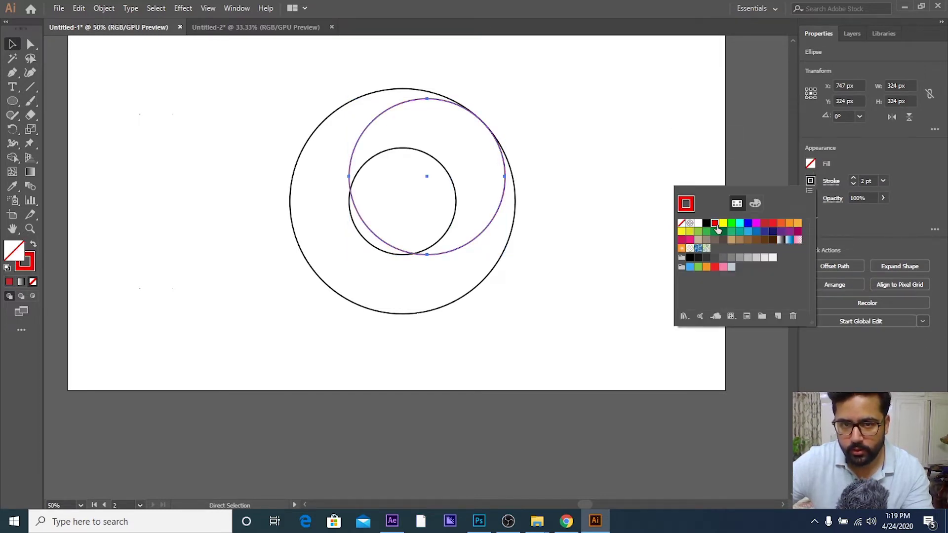
{"action": "left_click", "coordinate": [610, 136]}
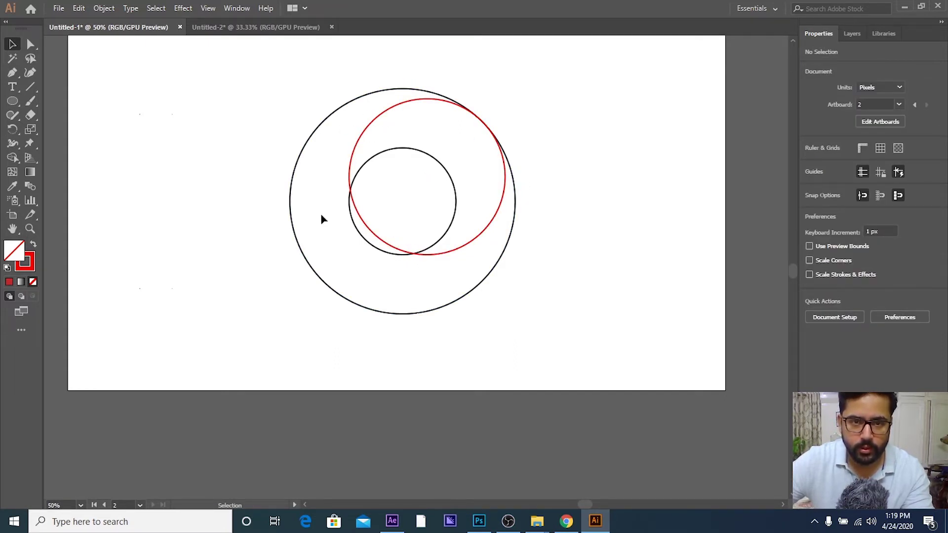
- Zoom and pan between the artboards to bring artboard 2's circles into close view
{"action": "key", "text": "ctrl+minus"}
{"action": "key", "text": "ctrl+minus"}
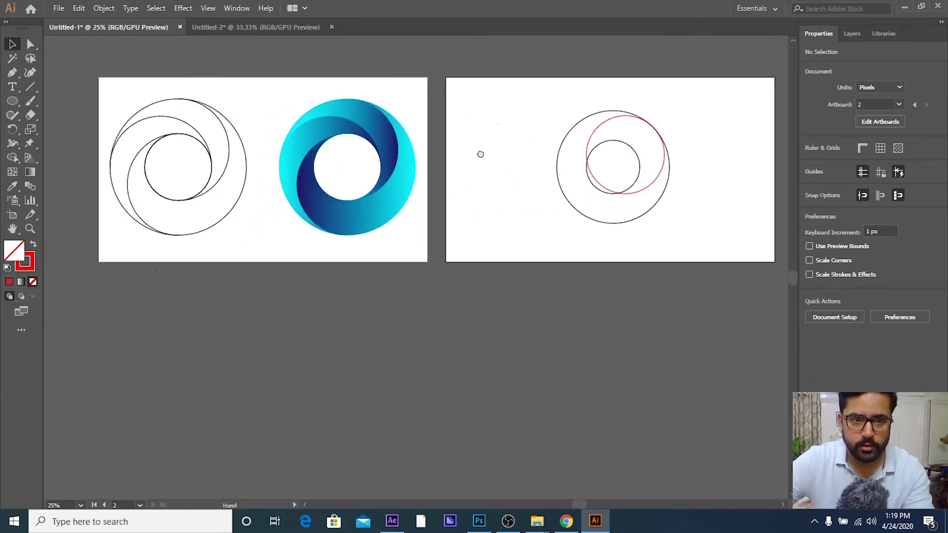
{"action": "left_click_drag", "start_coordinate": [481, 154], "coordinate": [695, 170]}
{"action": "key", "text": "ctrl+plus"}
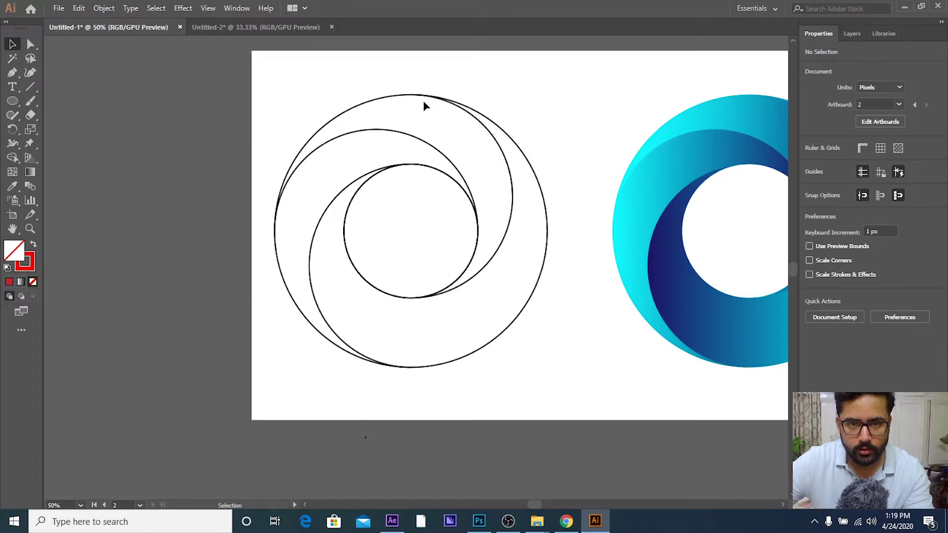
{"action": "key", "text": "ctrl+minus"}
{"action": "key", "text": "ctrl+minus"}
{"action": "left_click_drag", "start_coordinate": [450, 123], "coordinate": [244, 132]}
{"action": "left_click_drag", "start_coordinate": [487, 166], "coordinate": [419, 167]}
{"action": "key", "text": "ctrl+plus"}
{"action": "key", "text": "ctrl+plus"}
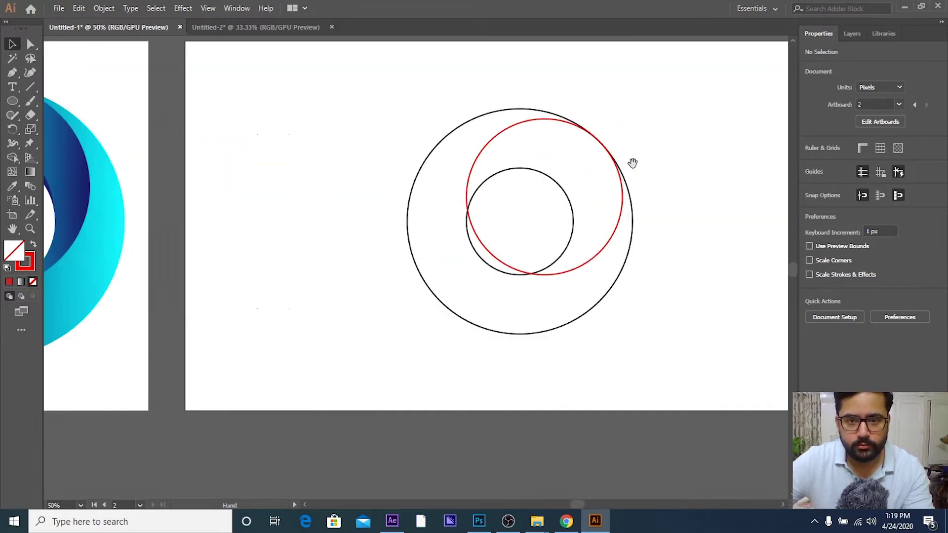
{"action": "left_click_drag", "start_coordinate": [632, 163], "coordinate": [484, 161]}
{"action": "scroll", "coordinate": [500, 154], "scroll_direction": "left", "scroll_amount": 3}
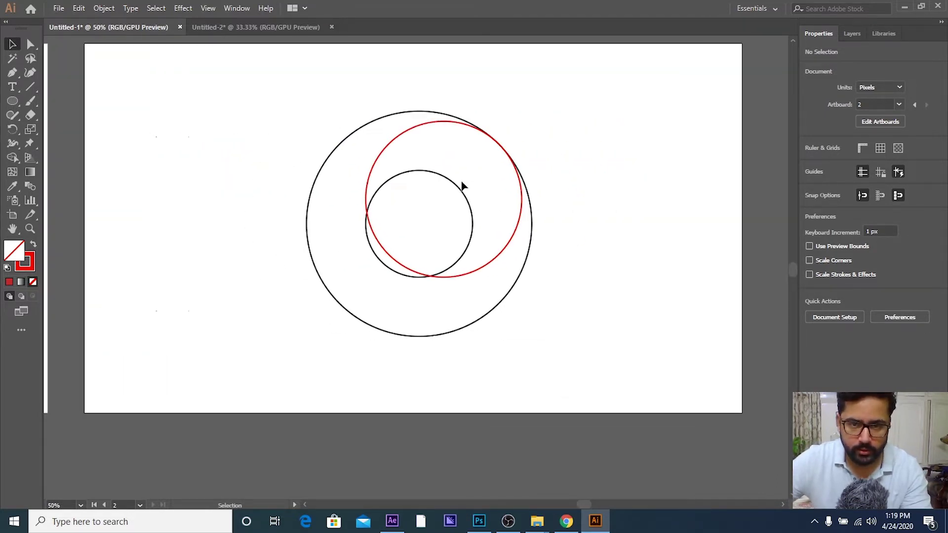
{"action": "scroll", "coordinate": [463, 185], "scroll_direction": "up", "scroll_amount": 1}
- Change the small inner circle's outline from black to green
{"action": "left_click", "coordinate": [449, 183]}
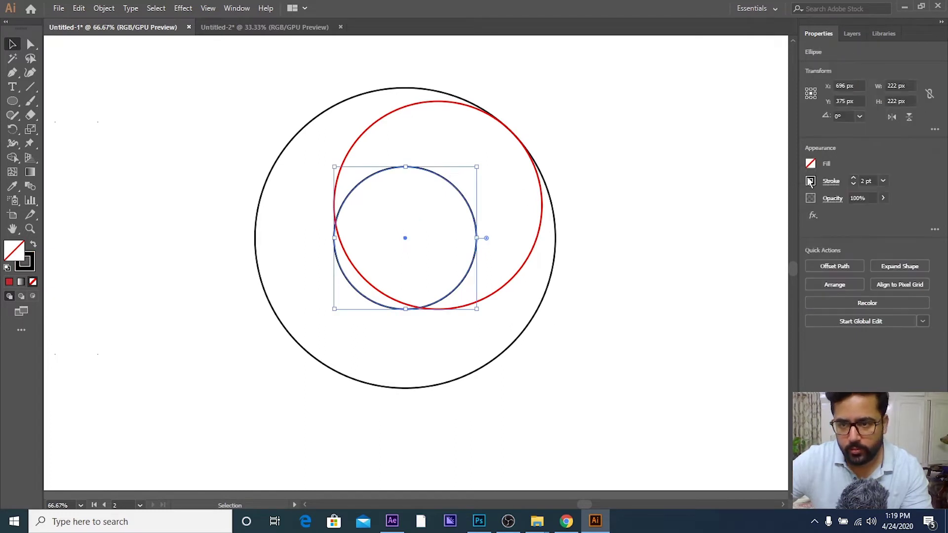
{"action": "left_click", "coordinate": [810, 181]}
{"action": "left_click", "coordinate": [734, 227]}
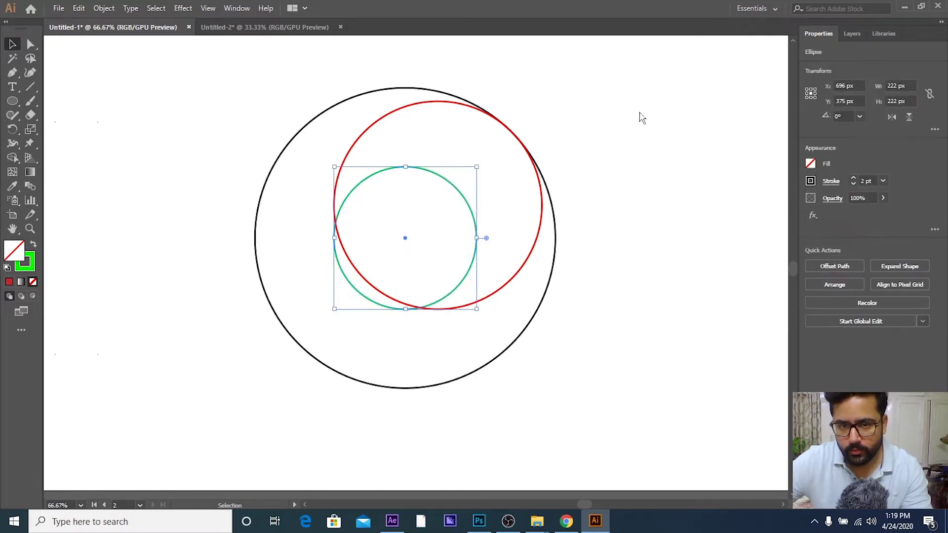
{"action": "left_click", "coordinate": [456, 202]}
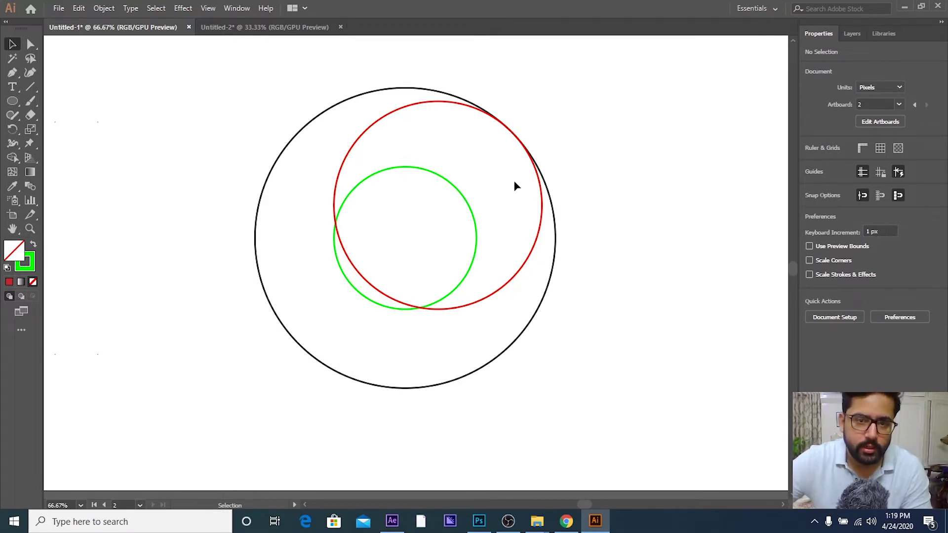
- Select the green inner circle and the red circle together
{"action": "left_click", "coordinate": [457, 194]}
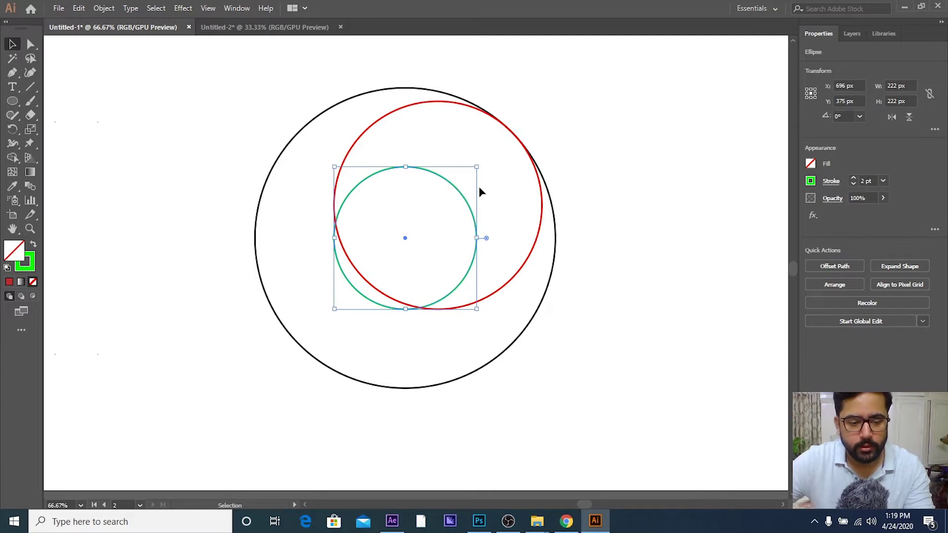
{"action": "left_click", "coordinate": [395, 110], "text": "shift"}
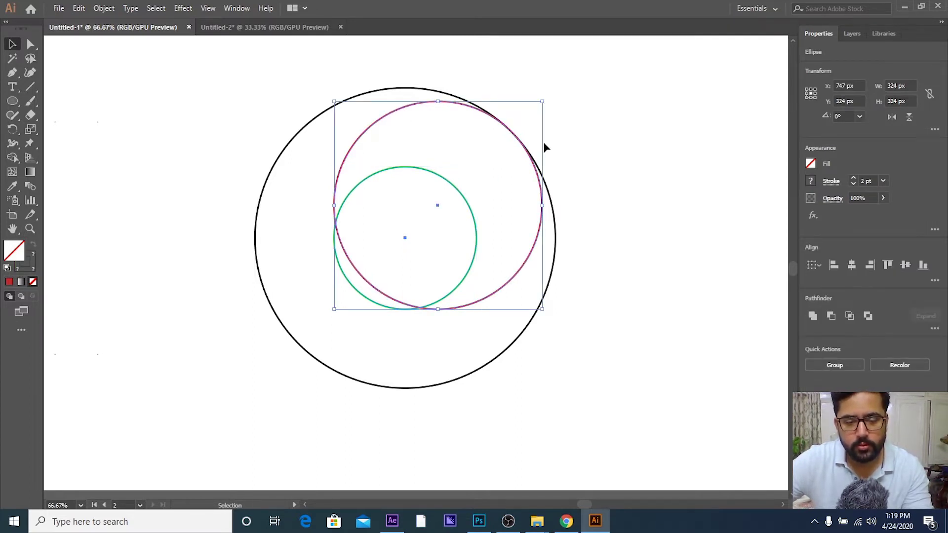
{"action": "scroll", "coordinate": [588, 179], "scroll_direction": "up", "scroll_amount": 1}
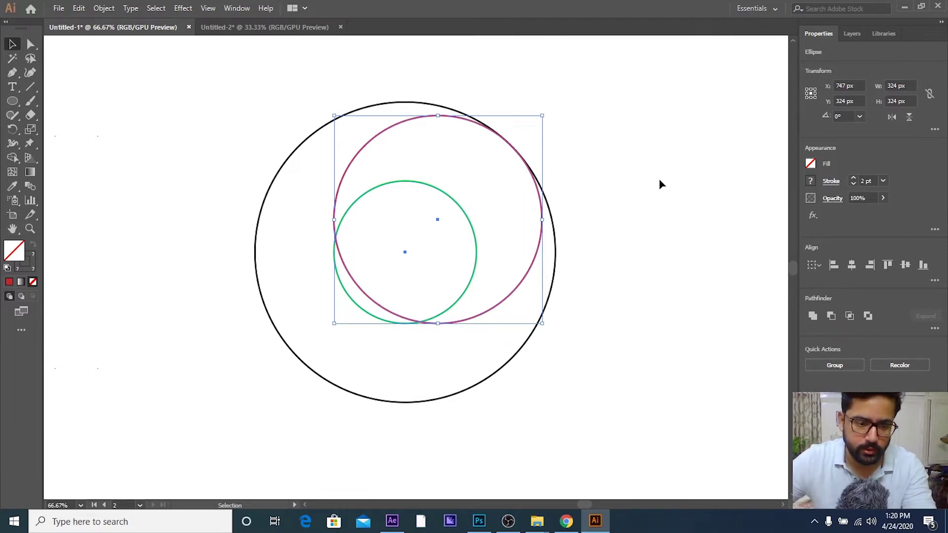
{"action": "left_click", "coordinate": [456, 202]}
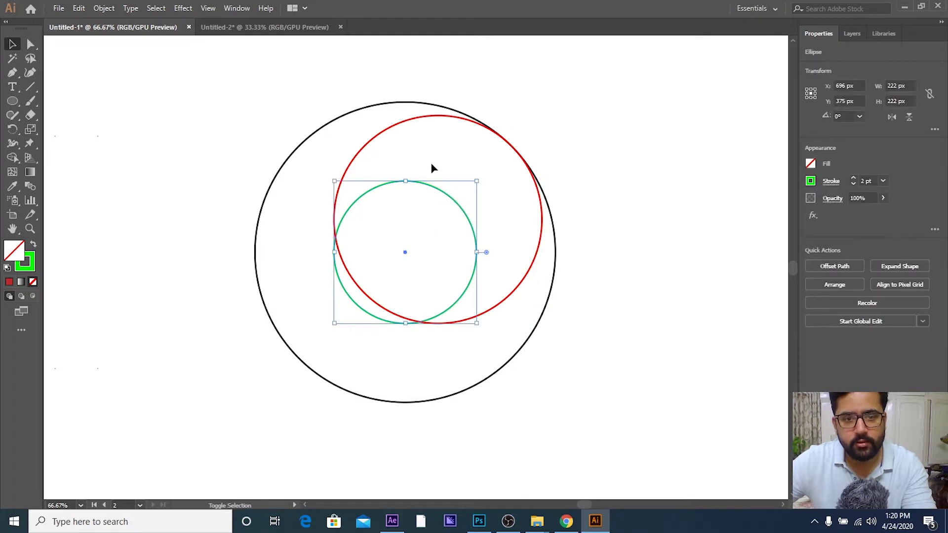
{"action": "left_click", "coordinate": [408, 117], "text": "shift"}
{"action": "left_click", "coordinate": [811, 165]}
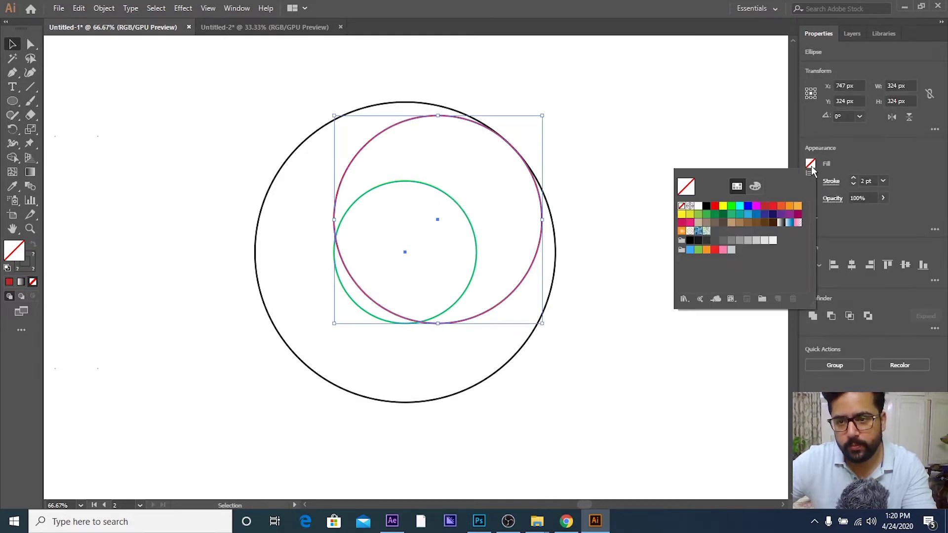
{"action": "left_click", "coordinate": [810, 166]}
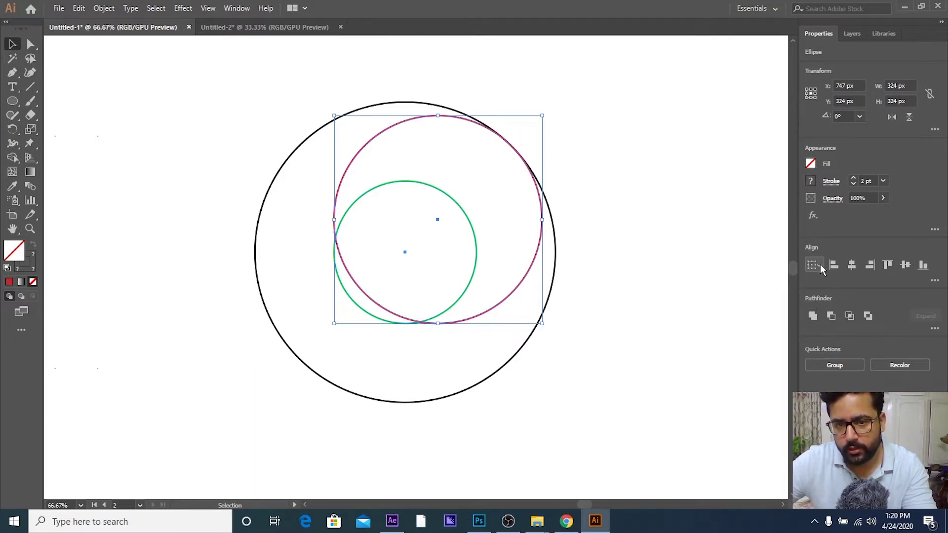
- Horizontally centre the red circle on the green circle, using the green circle as key object
{"action": "left_click", "coordinate": [819, 265]}
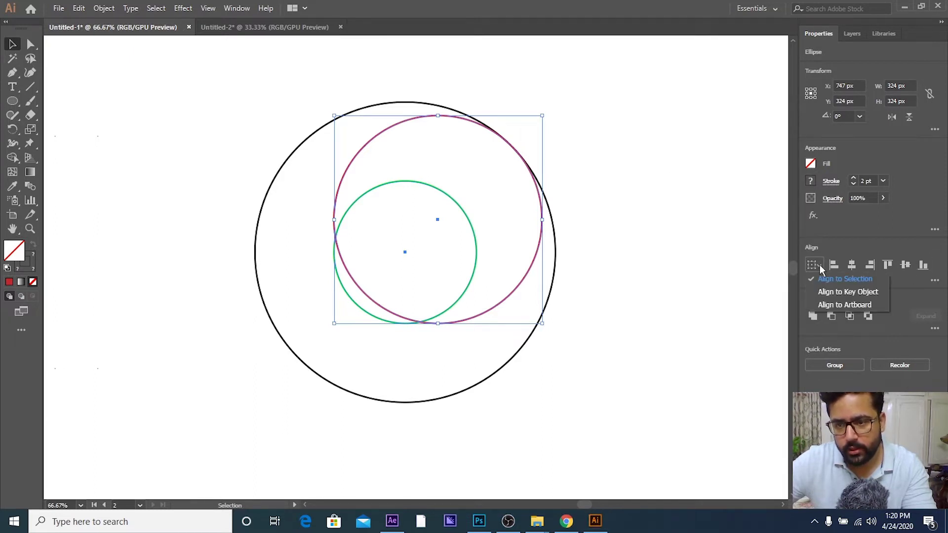
{"action": "left_click", "coordinate": [871, 294]}
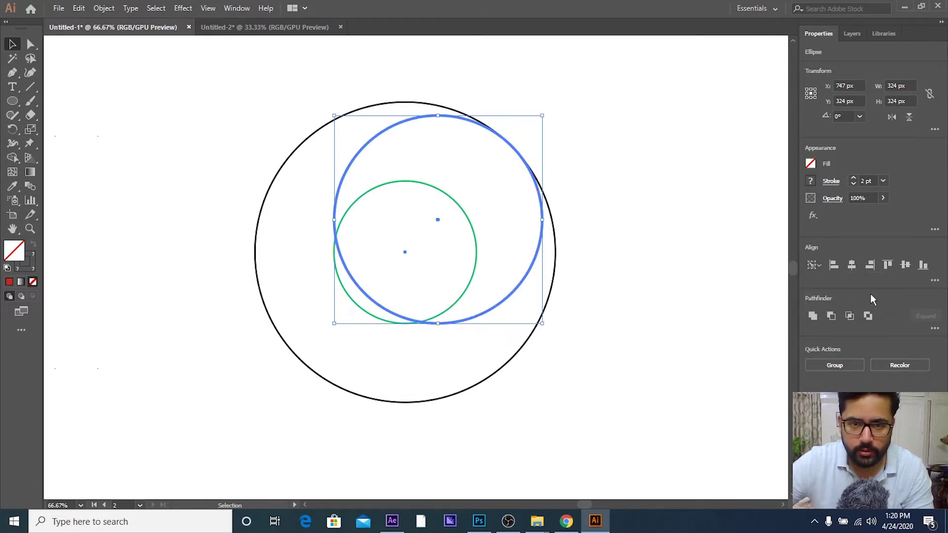
{"action": "left_click", "coordinate": [452, 200]}
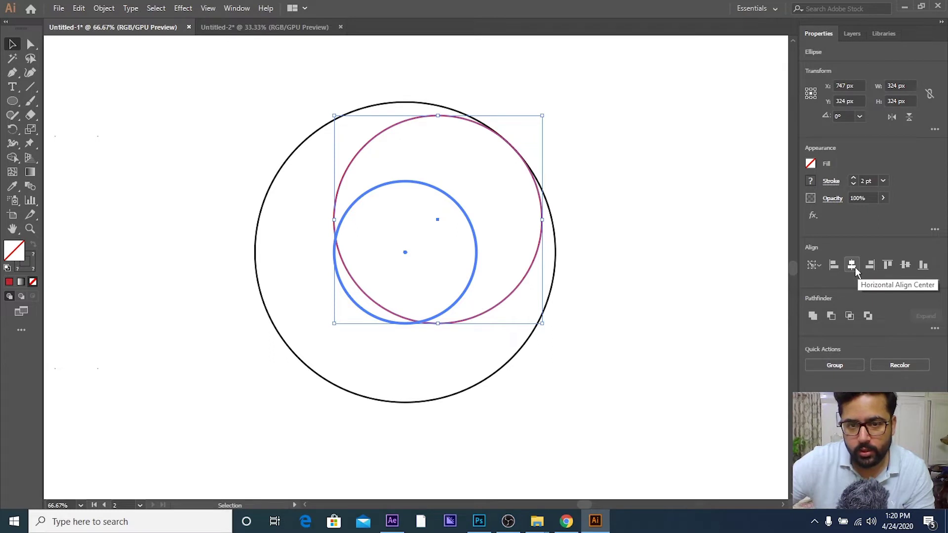
{"action": "left_click", "coordinate": [852, 265]}
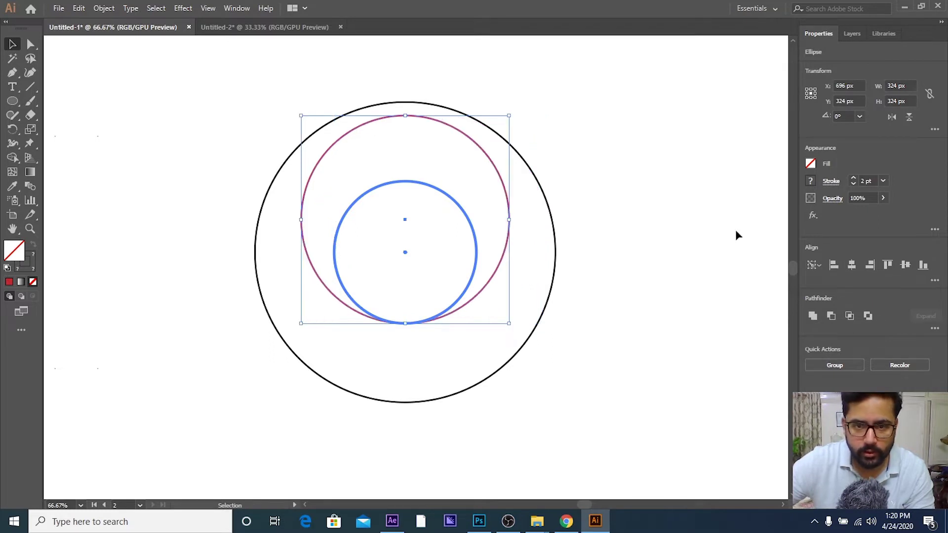
{"action": "left_click", "coordinate": [709, 233]}
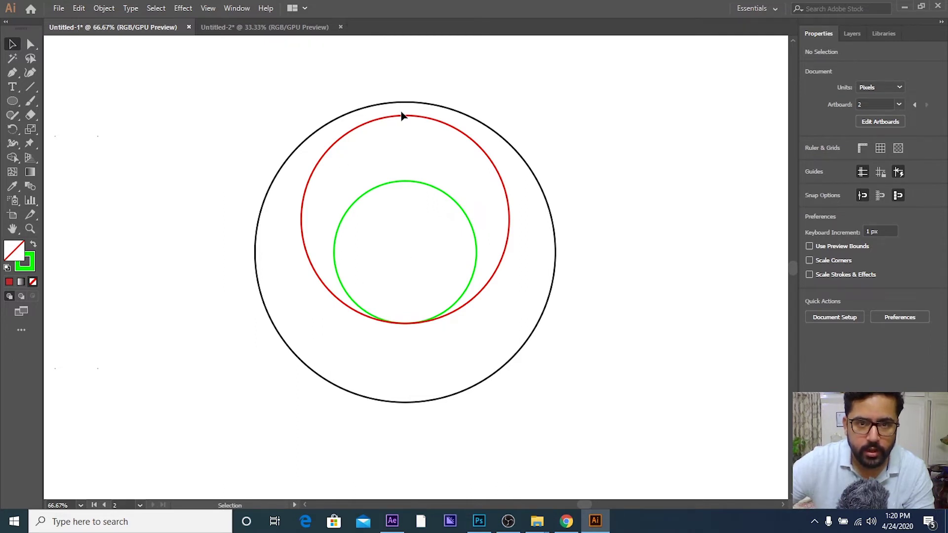
- Enlarge the red circle to about 345 px so it meets the black outer circle
{"action": "scroll", "coordinate": [403, 116], "scroll_direction": "up", "scroll_amount": 1}
{"action": "scroll", "coordinate": [402, 117], "scroll_direction": "up", "scroll_amount": 1}
{"action": "scroll", "coordinate": [409, 148], "scroll_direction": "up", "scroll_amount": 2}
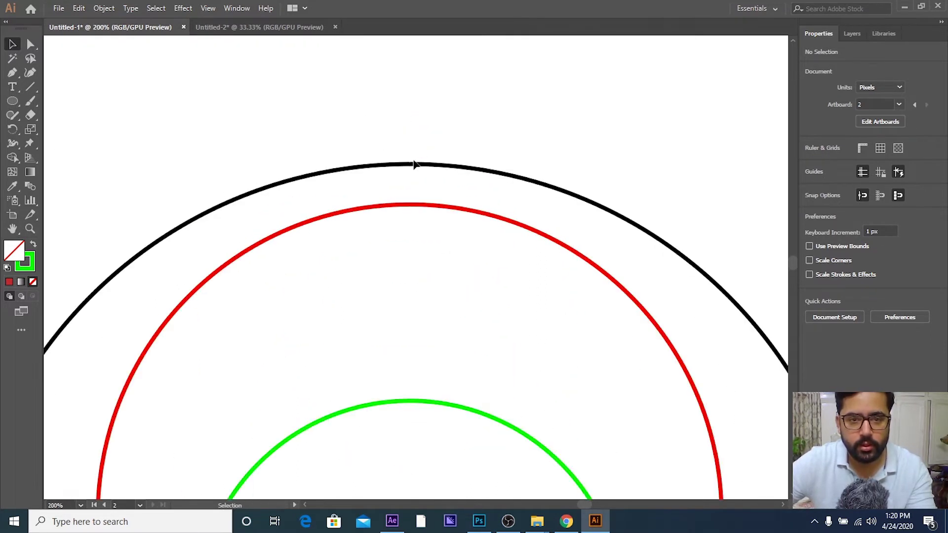
{"action": "scroll", "coordinate": [415, 162], "scroll_direction": "up", "scroll_amount": 2}
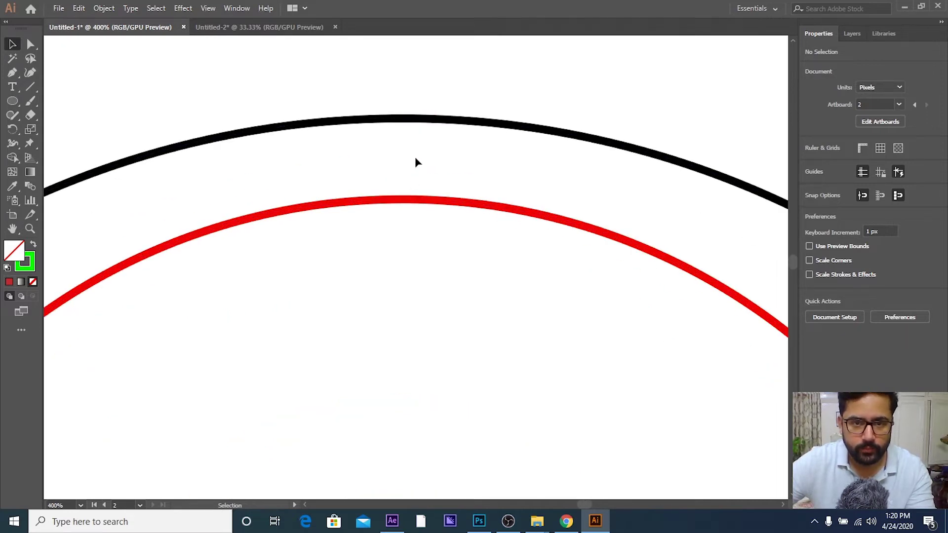
{"action": "scroll", "coordinate": [417, 199], "scroll_direction": "down", "scroll_amount": 5}
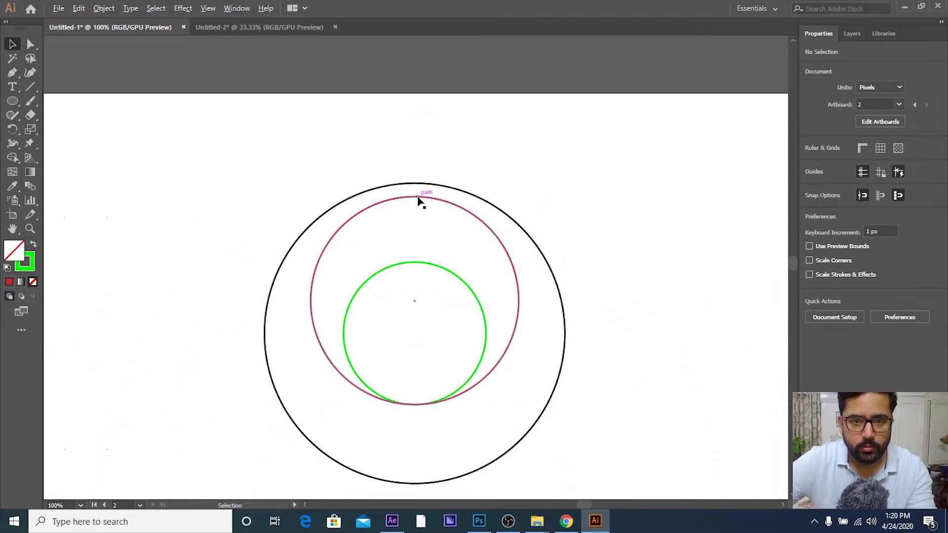
{"action": "left_click", "coordinate": [478, 225]}
{"action": "scroll", "coordinate": [510, 231], "scroll_direction": "up", "scroll_amount": 1}
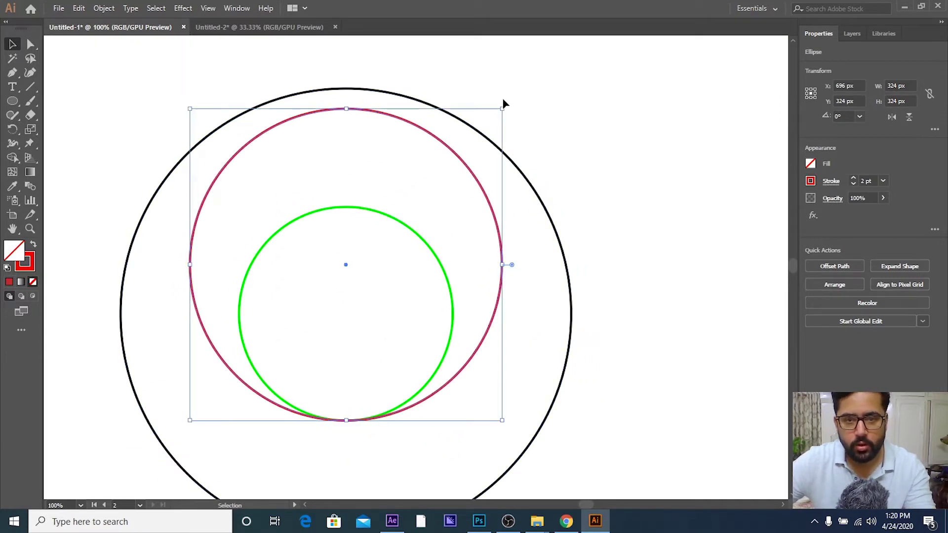
{"action": "left_click_drag", "start_coordinate": [501, 108], "coordinate": [522, 90]}
{"action": "scroll", "coordinate": [411, 121], "scroll_direction": "up", "scroll_amount": 2}
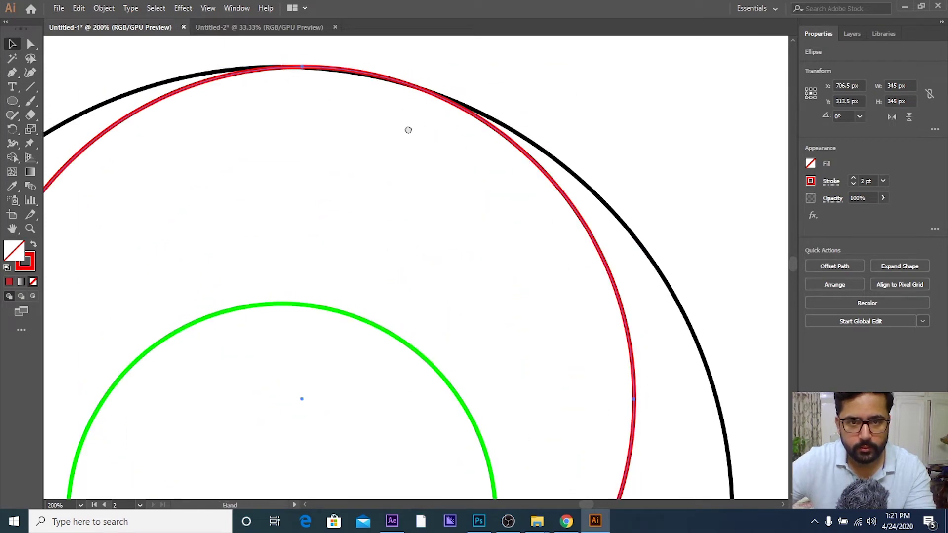
{"action": "left_click_drag", "start_coordinate": [408, 130], "coordinate": [402, 192]}
{"action": "left_click_drag", "start_coordinate": [632, 128], "coordinate": [630, 129]}
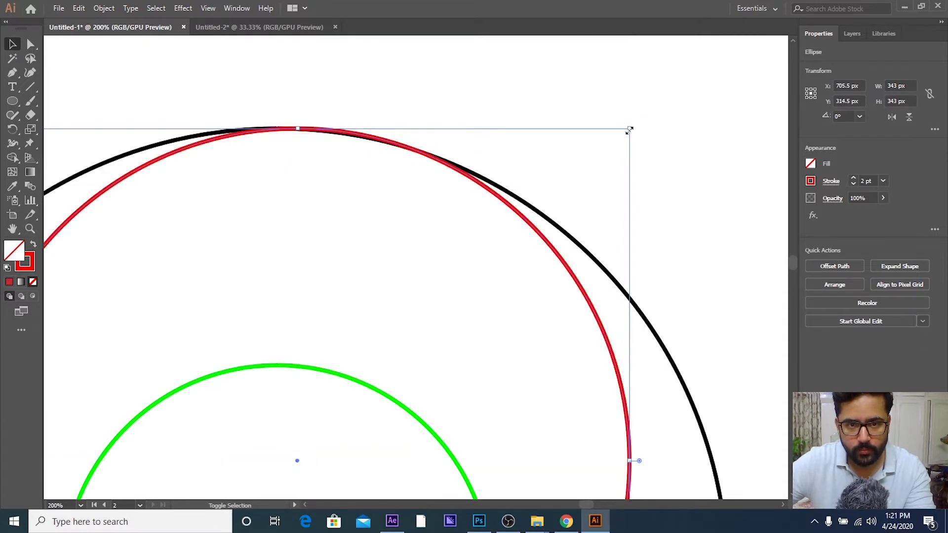
{"action": "scroll", "coordinate": [628, 129], "scroll_direction": "down", "scroll_amount": 2}
{"action": "scroll", "coordinate": [623, 146], "scroll_direction": "down", "scroll_amount": 2}
{"action": "scroll", "coordinate": [567, 176], "scroll_direction": "up", "scroll_amount": 1}
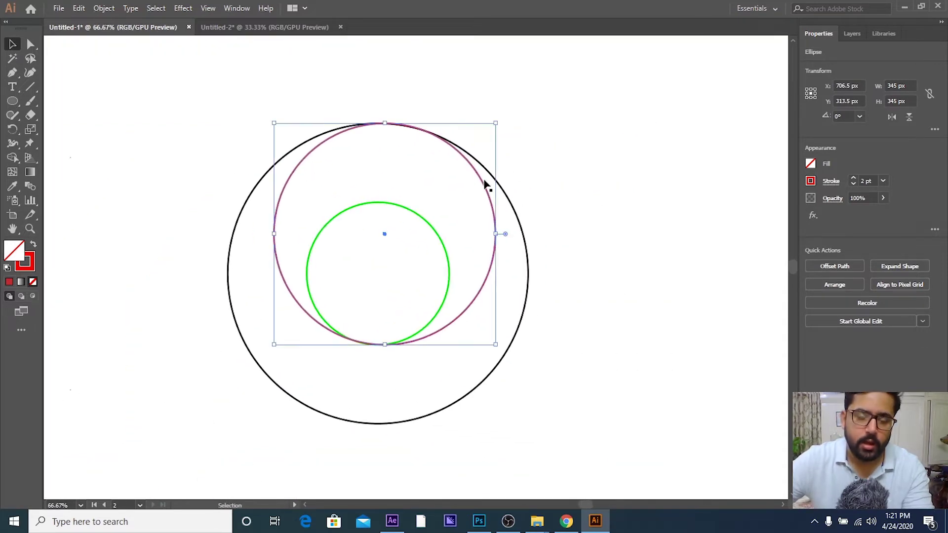
{"action": "left_click", "coordinate": [451, 197]}
- Centre the red circle horizontally on the green key object, at X 696 px
{"action": "left_click", "coordinate": [390, 203]}
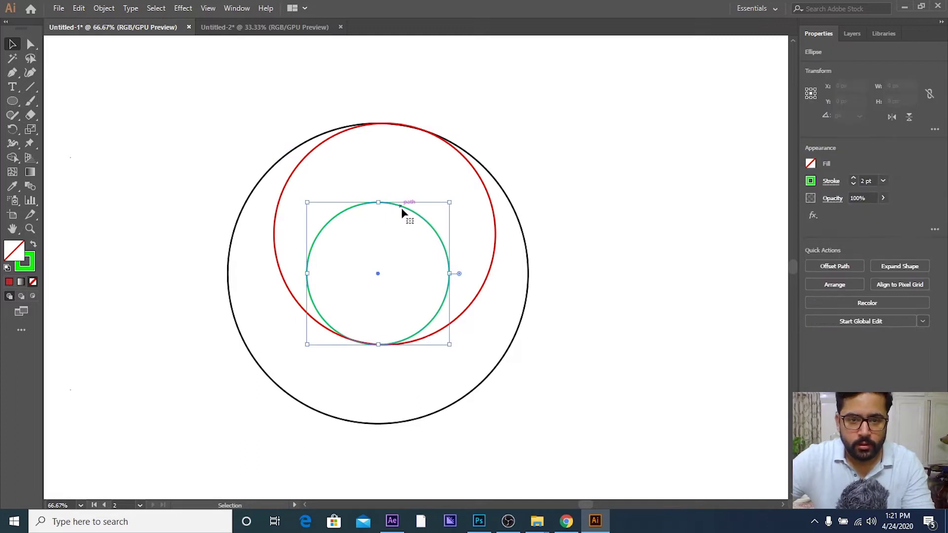
{"action": "left_click", "coordinate": [496, 222], "text": "shift"}
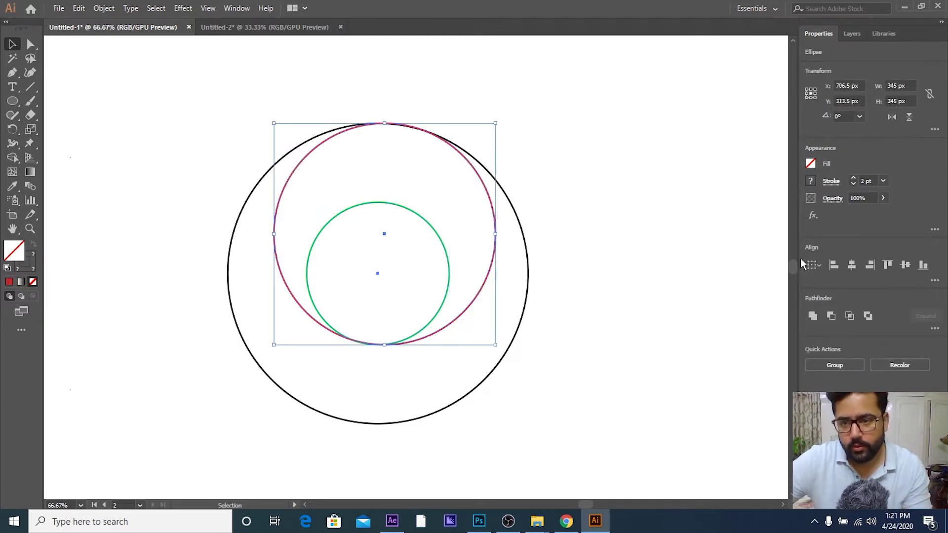
{"action": "left_click", "coordinate": [813, 265]}
{"action": "left_click", "coordinate": [845, 292]}
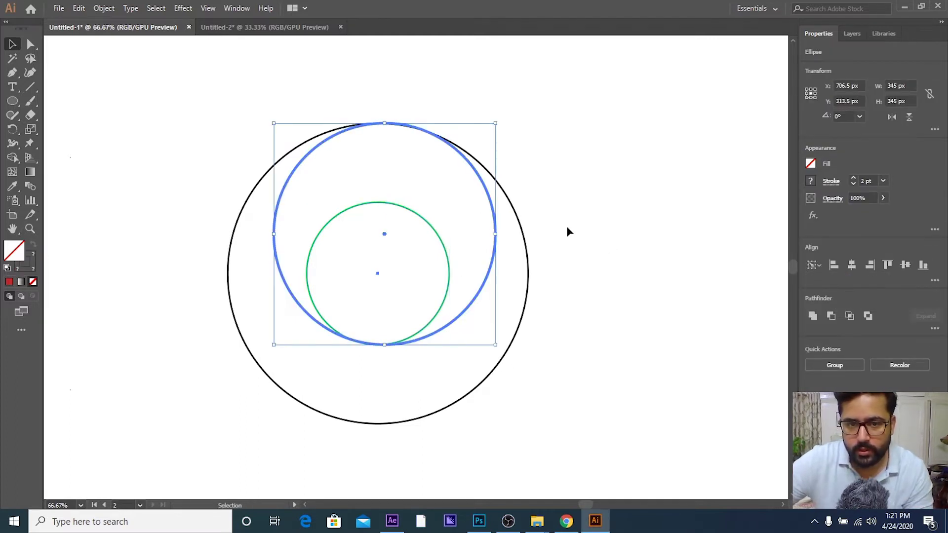
{"action": "left_click", "coordinate": [397, 206]}
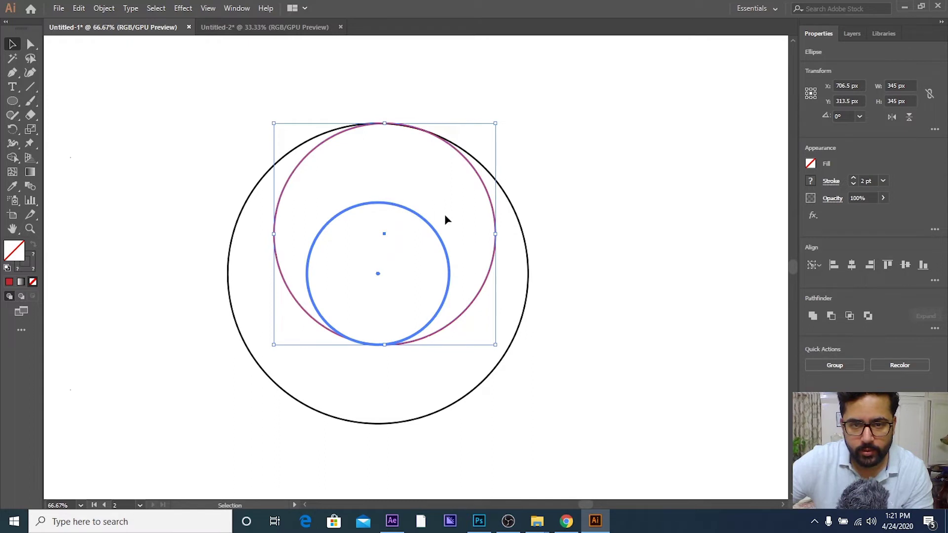
{"action": "left_click", "coordinate": [853, 264]}
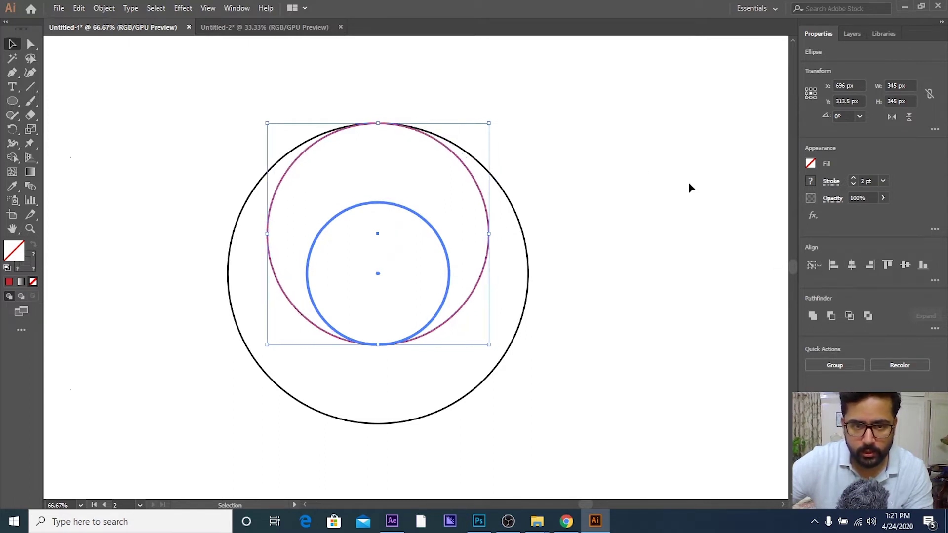
{"action": "left_click", "coordinate": [647, 177]}
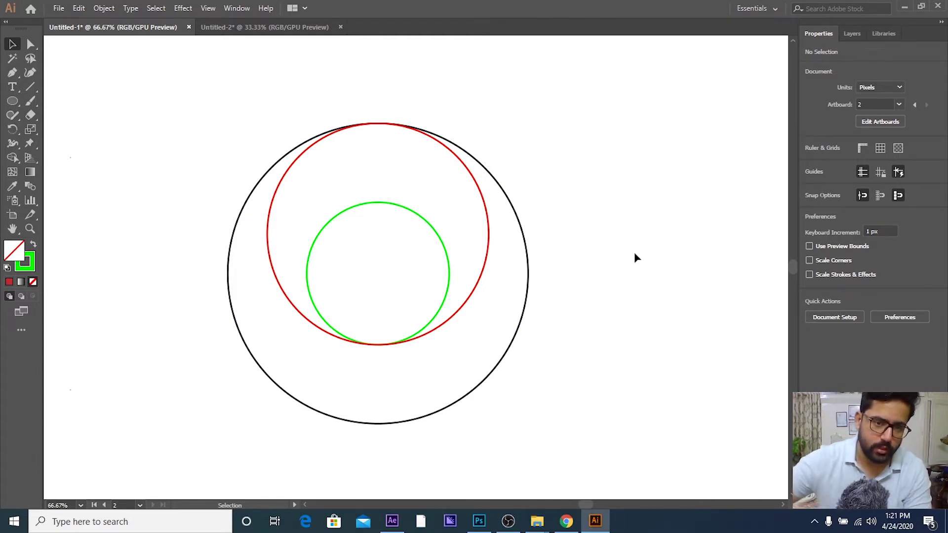
- Copy the small green circle and paste the copy in front, directly over the original
{"action": "scroll", "coordinate": [635, 257], "scroll_direction": "down", "scroll_amount": 2}
{"action": "scroll", "coordinate": [634, 266], "scroll_direction": "down", "scroll_amount": 1}
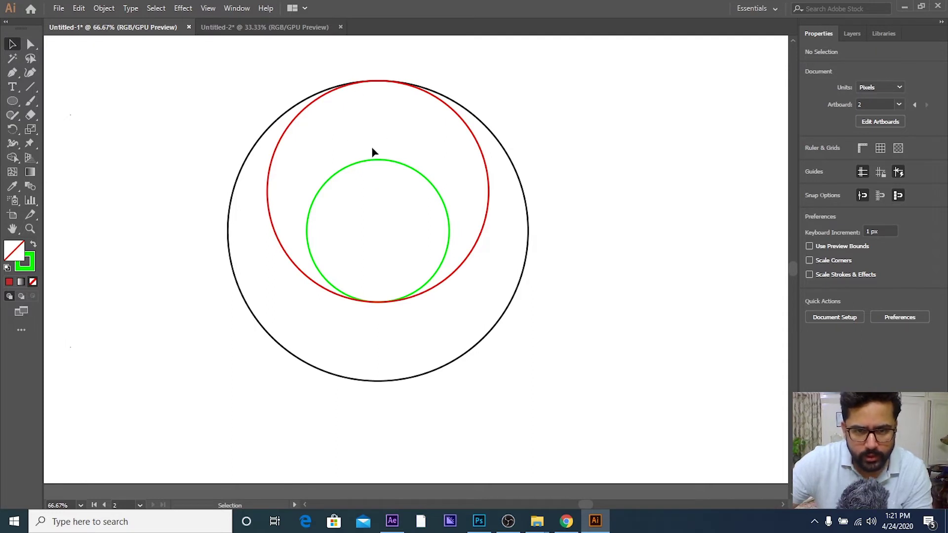
{"action": "scroll", "coordinate": [536, 184], "scroll_direction": "up", "scroll_amount": 1}
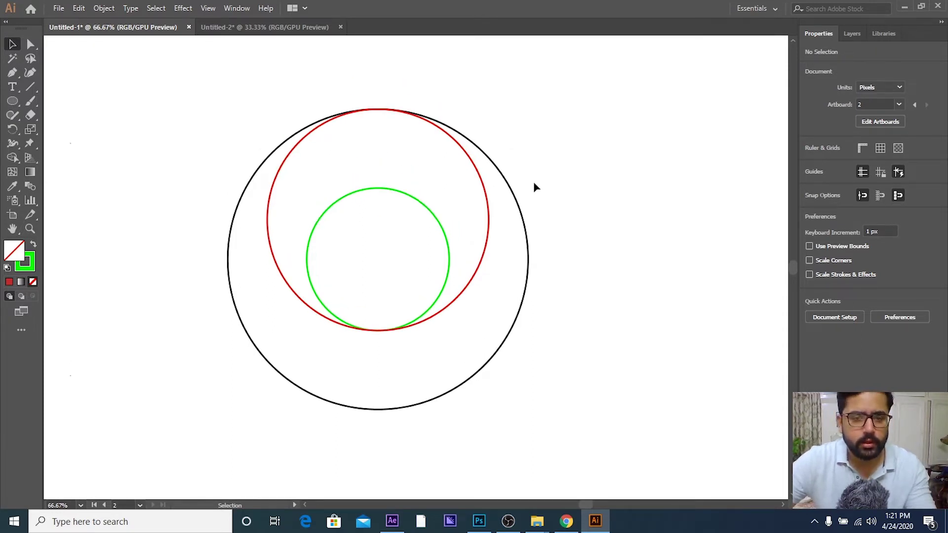
{"action": "left_click", "coordinate": [387, 189]}
{"action": "key", "text": "ctrl+h"}
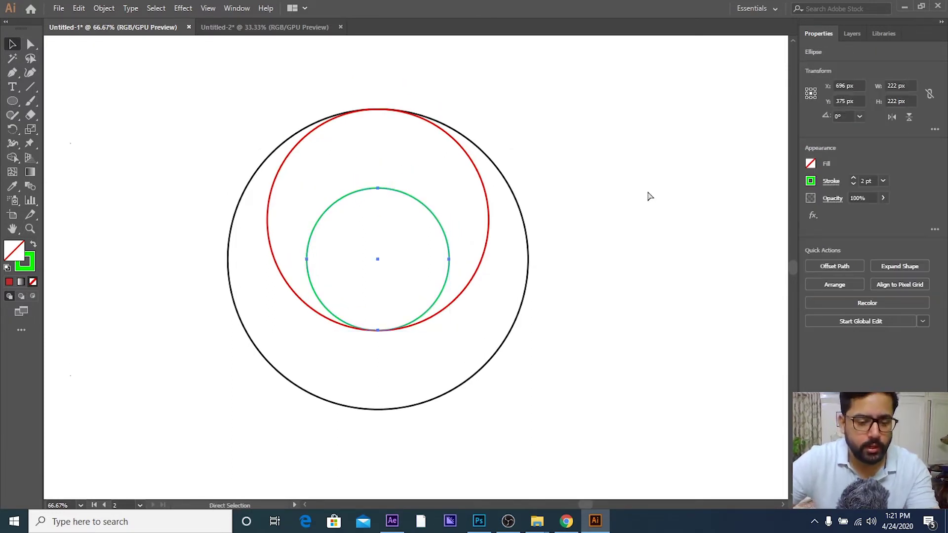
{"action": "key", "text": "ctrl+h"}
{"action": "key", "text": "ctrl+h"}
{"action": "key", "text": "ctrl+h"}
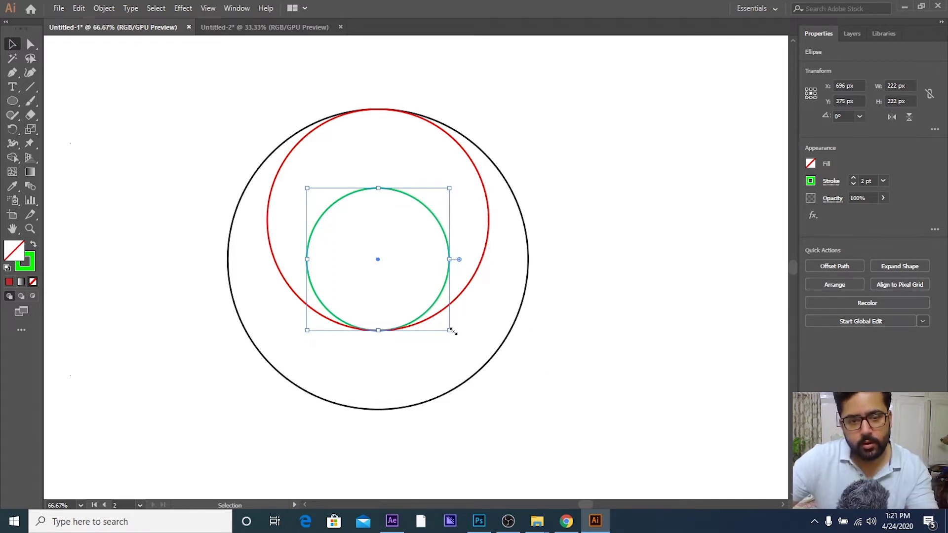
- Grow the copy to 323 px toward the lower right, outline it blue, and add the green circle to the selection
{"action": "left_click_drag", "start_coordinate": [451, 330], "coordinate": [524, 398]}
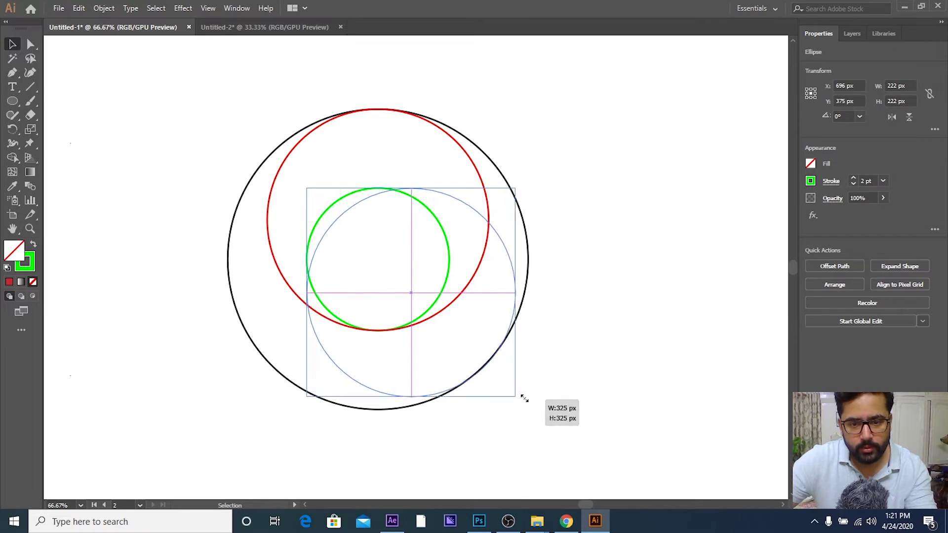
{"action": "left_click_drag", "start_coordinate": [524, 399], "coordinate": [522, 396]}
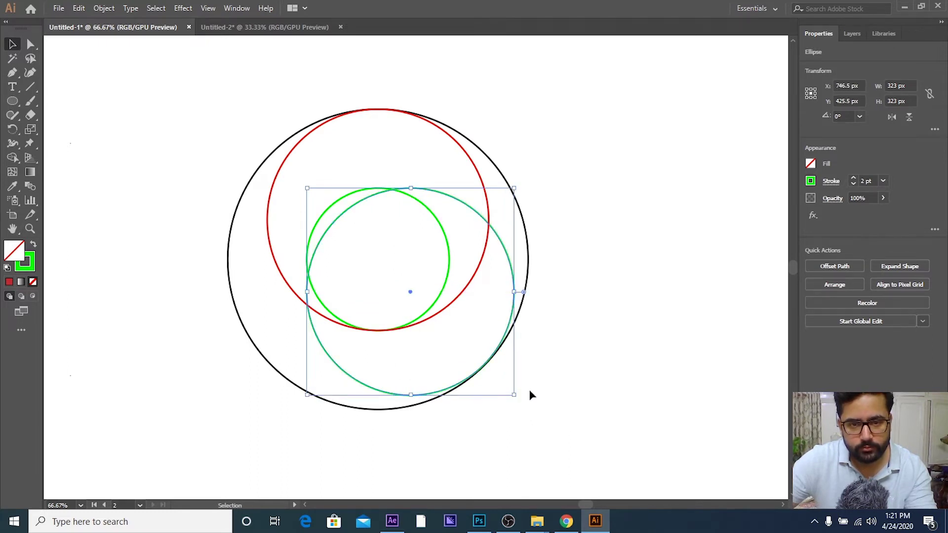
{"action": "left_click", "coordinate": [810, 181]}
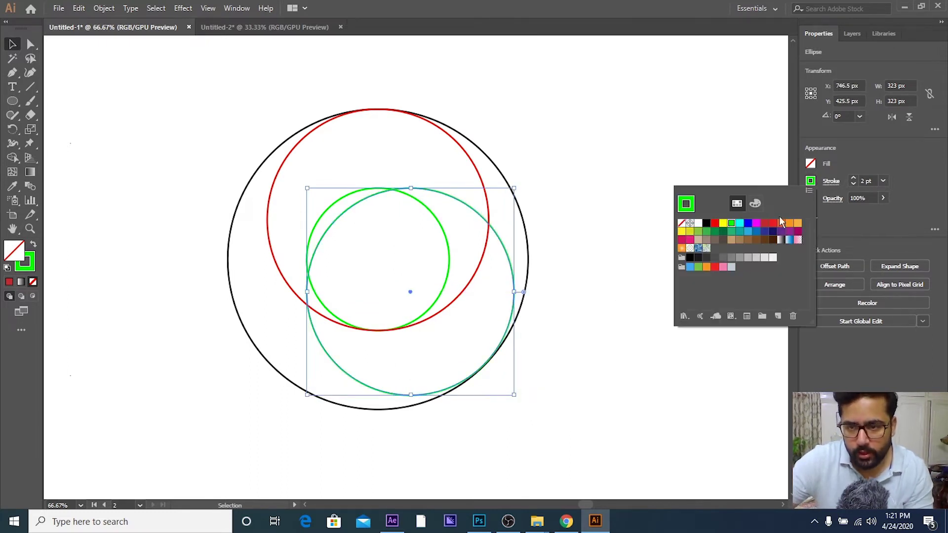
{"action": "left_click", "coordinate": [748, 225]}
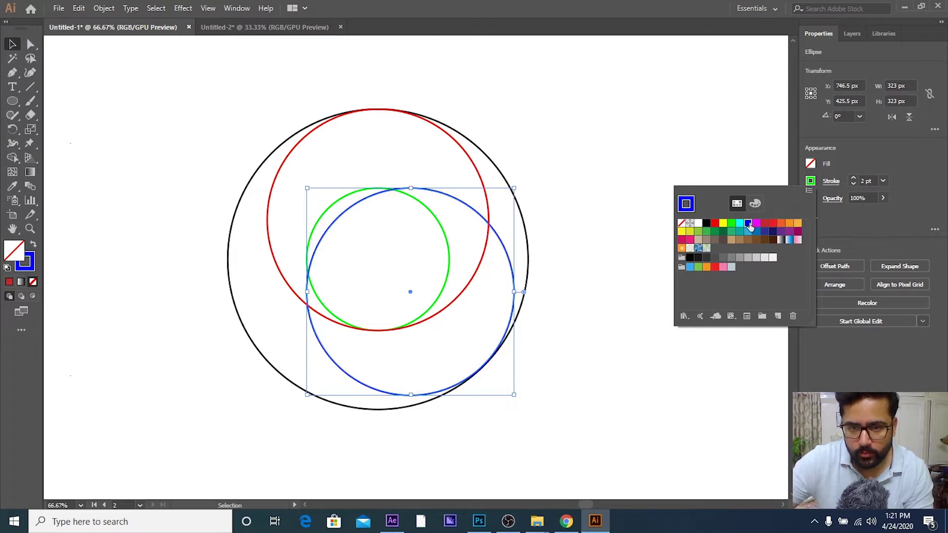
{"action": "left_click", "coordinate": [524, 172]}
{"action": "left_click", "coordinate": [587, 225]}
{"action": "left_click", "coordinate": [499, 239]}
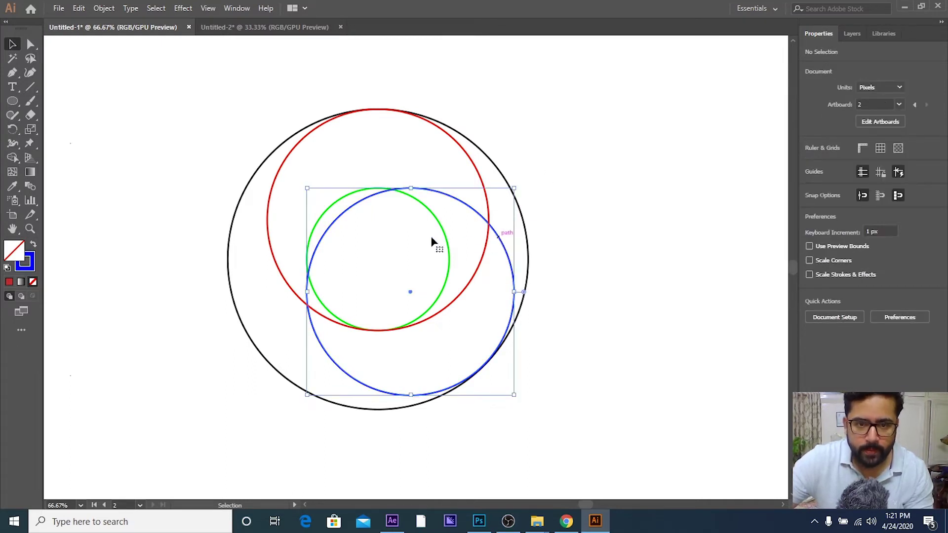
{"action": "left_click", "coordinate": [340, 200], "text": "shift"}
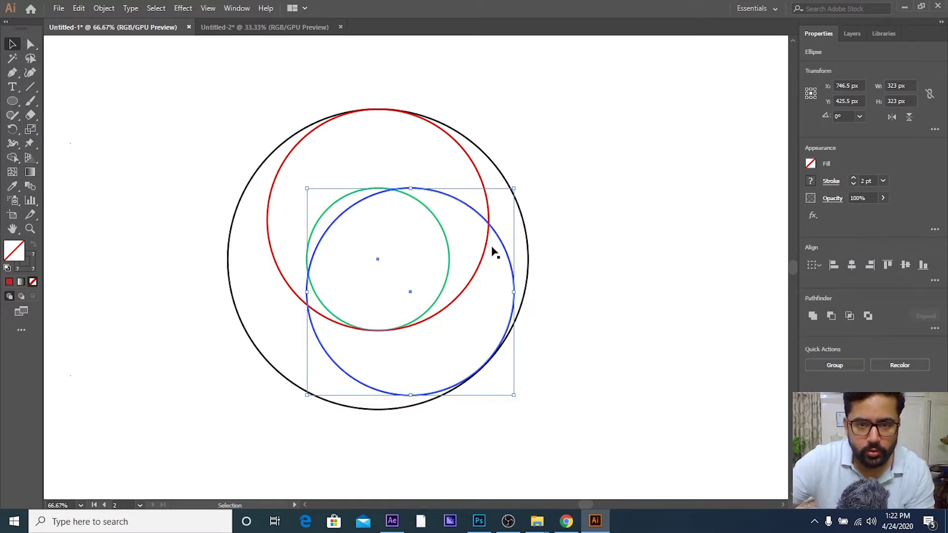
- Centre the 323 px blue circle horizontally on the green key object at X 696 px
{"action": "left_click", "coordinate": [818, 266]}
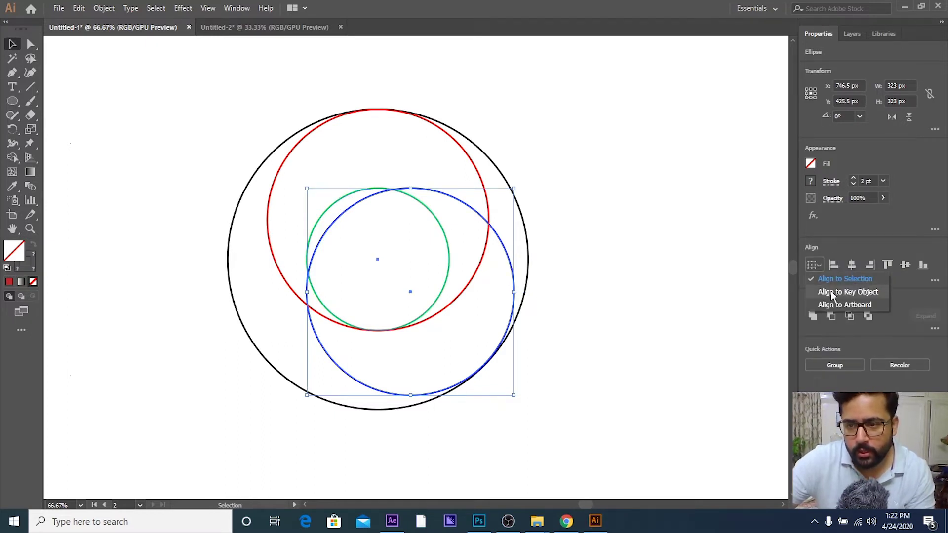
{"action": "left_click", "coordinate": [848, 295]}
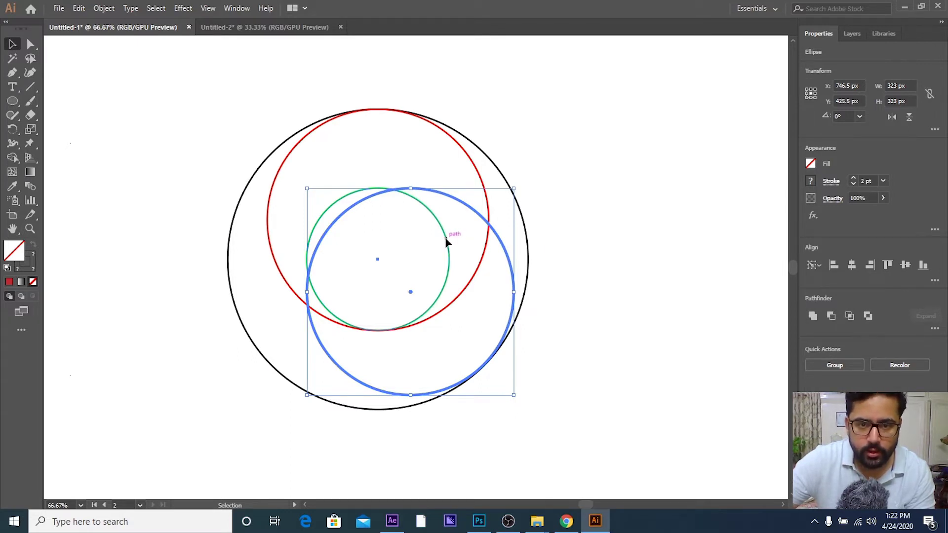
{"action": "left_click", "coordinate": [446, 241]}
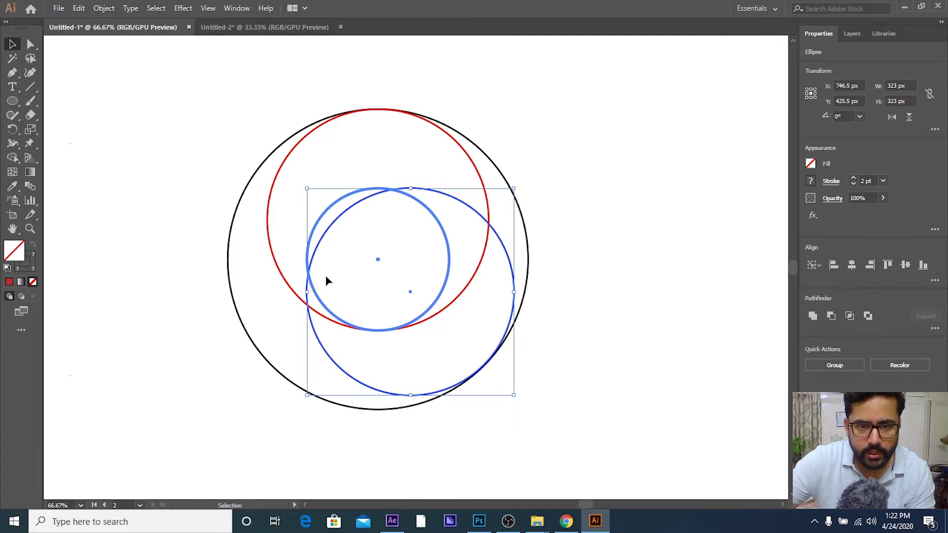
{"action": "left_click", "coordinate": [852, 265]}
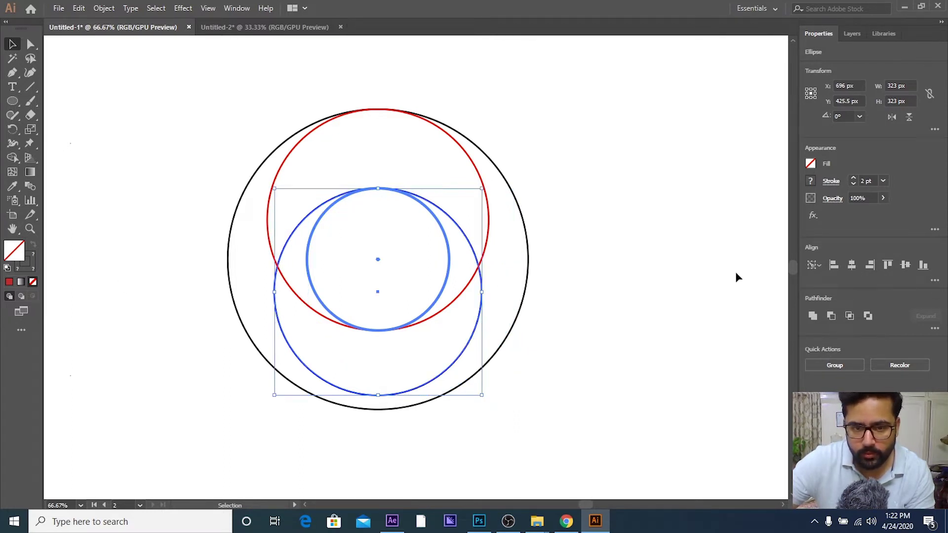
{"action": "left_click", "coordinate": [652, 284]}
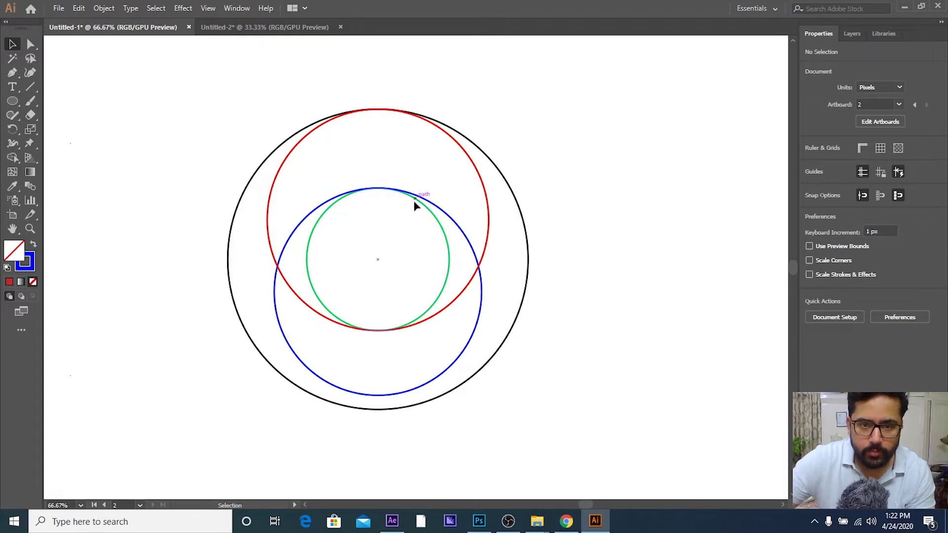
- Enlarge the blue circle to 344.5 px so it reaches the black circle's bottom
{"action": "scroll", "coordinate": [392, 390], "scroll_direction": "down", "scroll_amount": 3}
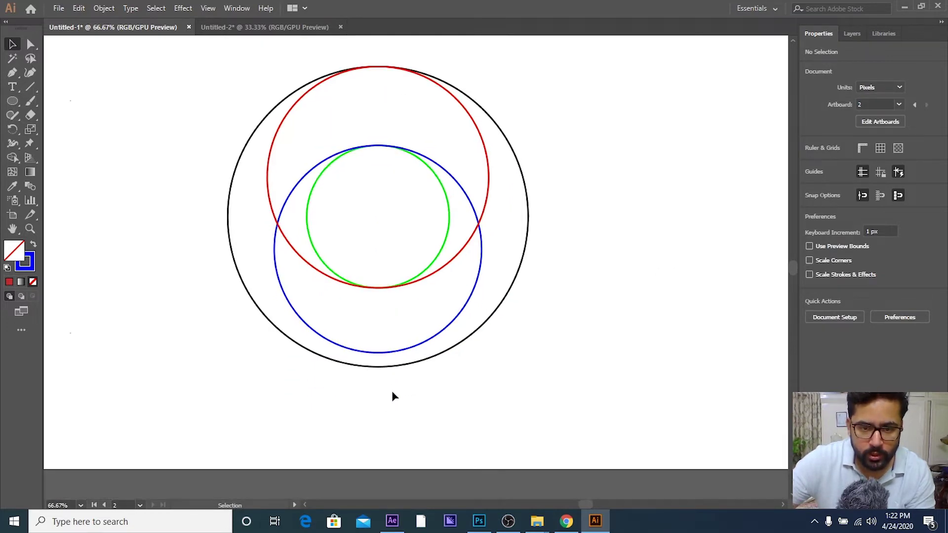
{"action": "scroll", "coordinate": [391, 352], "scroll_direction": "up", "scroll_amount": 3}
{"action": "scroll", "coordinate": [387, 321], "scroll_direction": "up", "scroll_amount": 1}
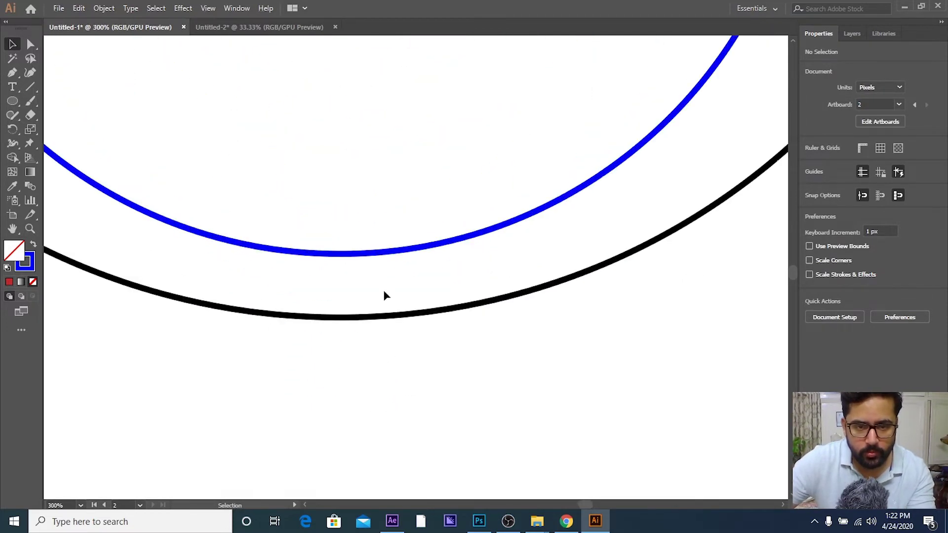
{"action": "scroll", "coordinate": [388, 302], "scroll_direction": "down", "scroll_amount": 4}
{"action": "scroll", "coordinate": [450, 316], "scroll_direction": "up", "scroll_amount": 3}
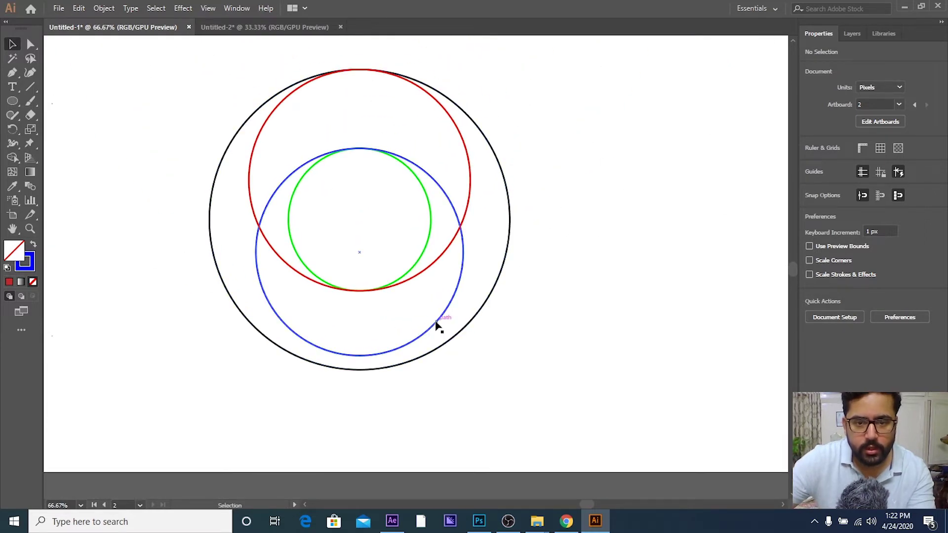
{"action": "left_click", "coordinate": [435, 322]}
{"action": "scroll", "coordinate": [374, 312], "scroll_direction": "up", "scroll_amount": 1}
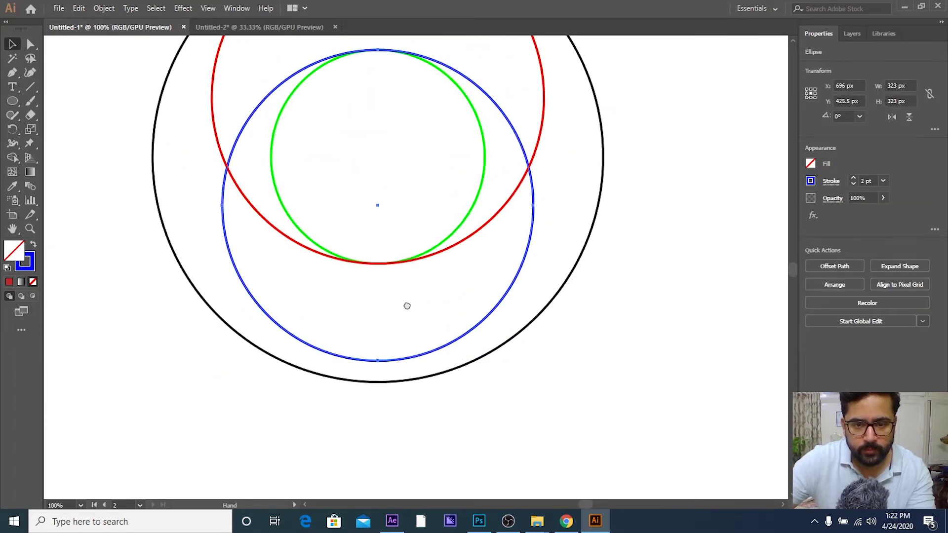
{"action": "left_click_drag", "start_coordinate": [542, 351], "coordinate": [560, 371]}
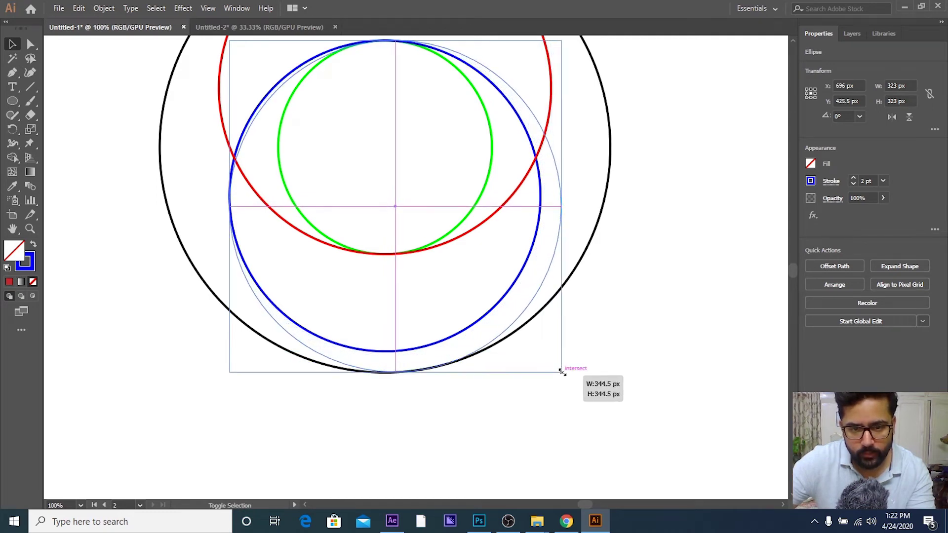
{"action": "left_click_drag", "start_coordinate": [561, 371], "coordinate": [562, 371]}
{"action": "scroll", "coordinate": [622, 345], "scroll_direction": "down", "scroll_amount": 1, "text": "alt"}
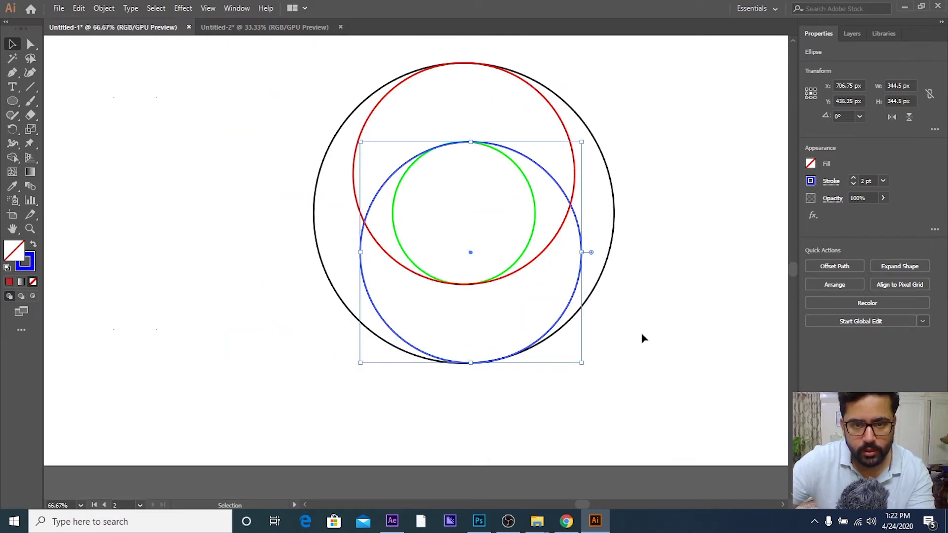
{"action": "left_click", "coordinate": [563, 290]}
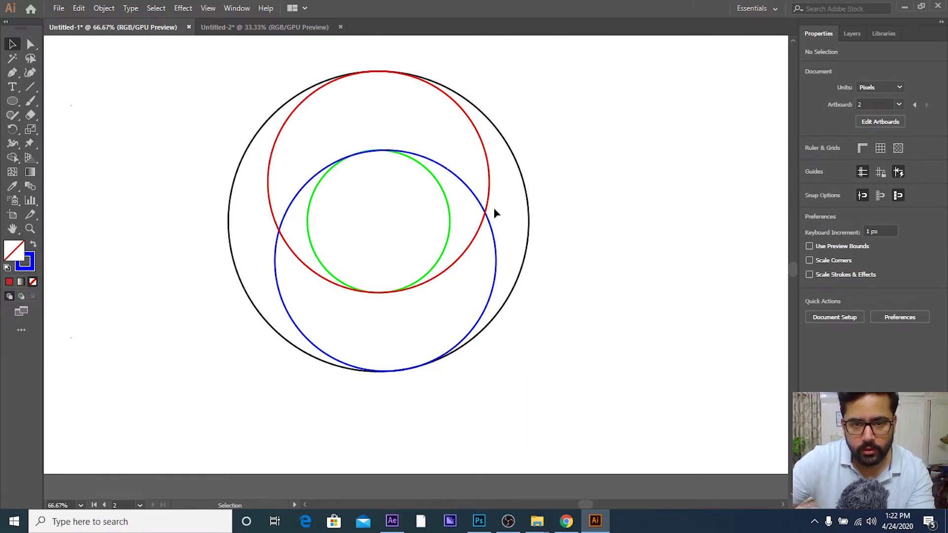
- Re-centre the blue circle horizontally on the green key object and zoom to 100%
{"action": "left_click", "coordinate": [307, 217]}
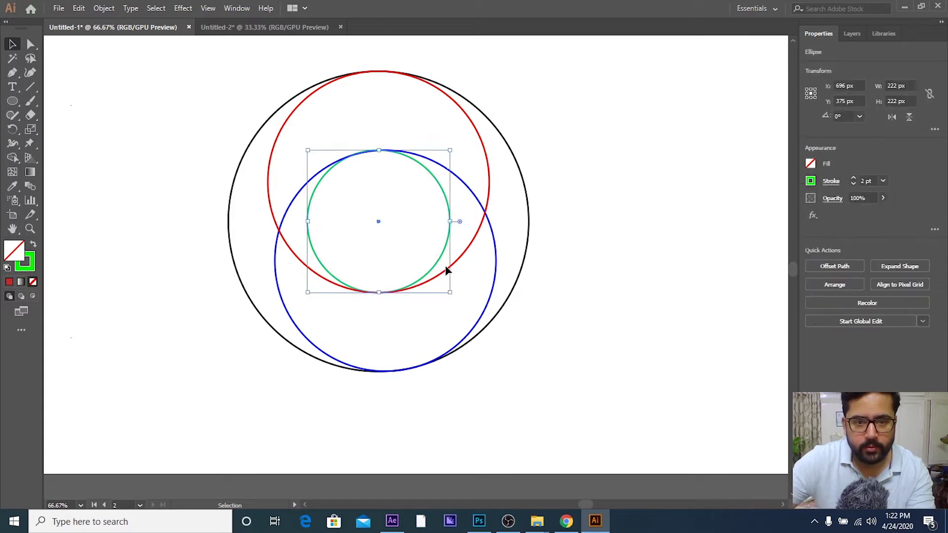
{"action": "left_click", "coordinate": [496, 274]}
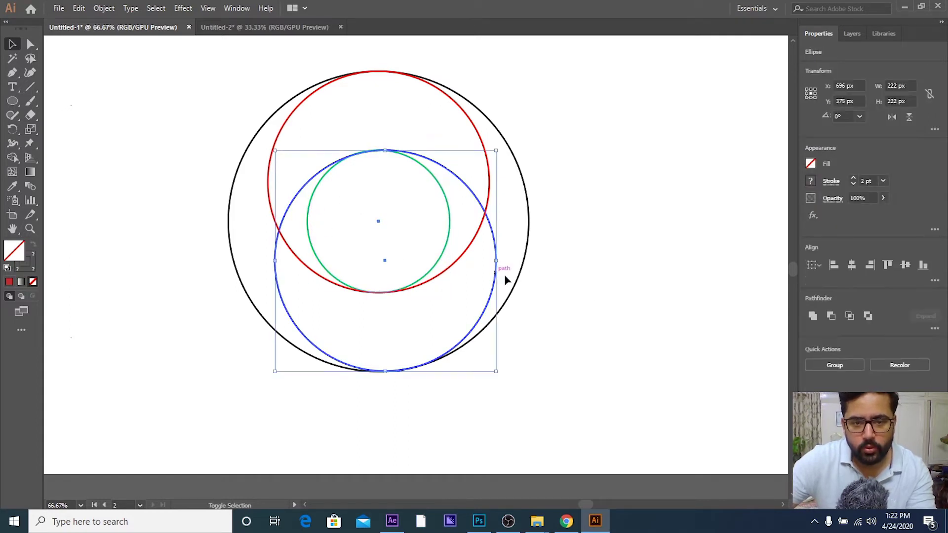
{"action": "left_click", "coordinate": [815, 266]}
{"action": "left_click", "coordinate": [842, 296]}
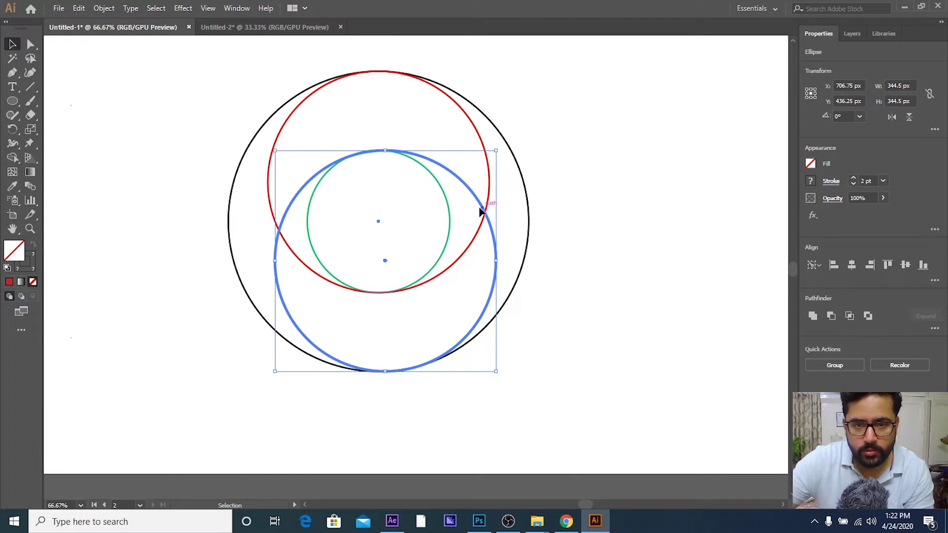
{"action": "left_click", "coordinate": [448, 210]}
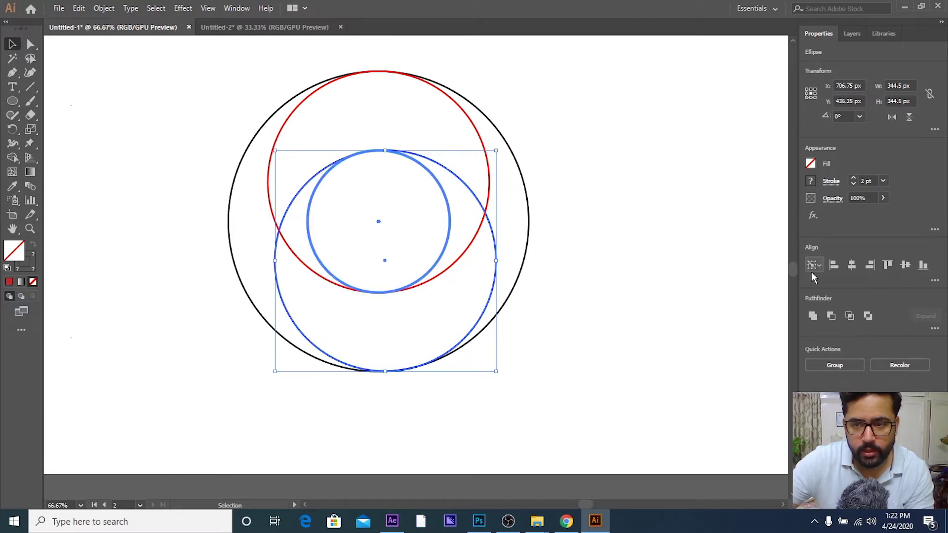
{"action": "left_click", "coordinate": [852, 265]}
{"action": "left_click", "coordinate": [674, 244]}
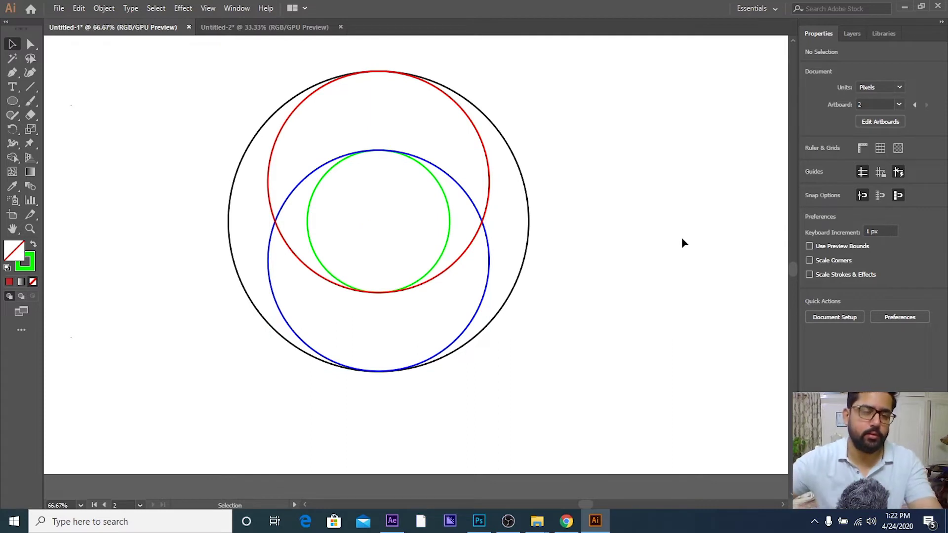
{"action": "key", "text": "space"}
{"action": "key", "text": "ctrl+1"}
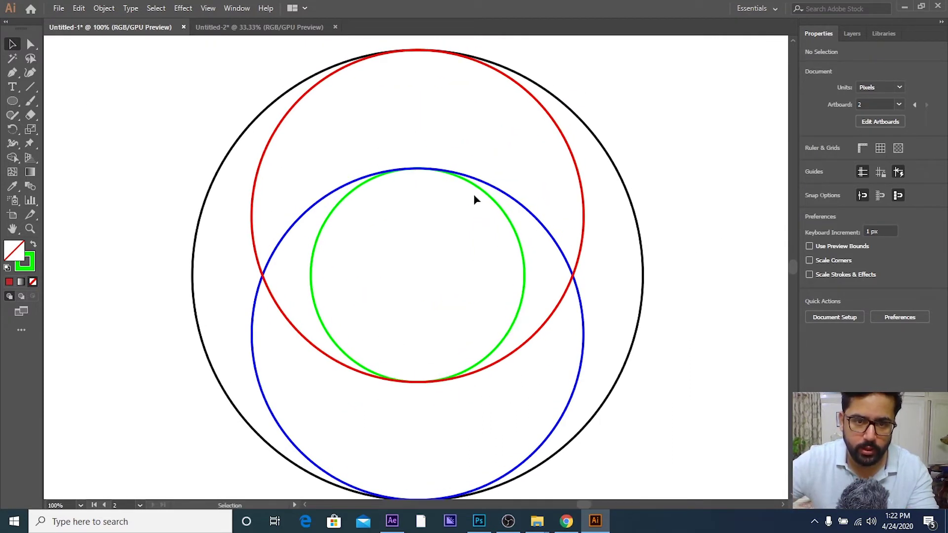
- Pan around the second artboard to inspect the black, red, blue and green circles
{"action": "scroll", "coordinate": [650, 206], "scroll_direction": "down", "scroll_amount": 1}
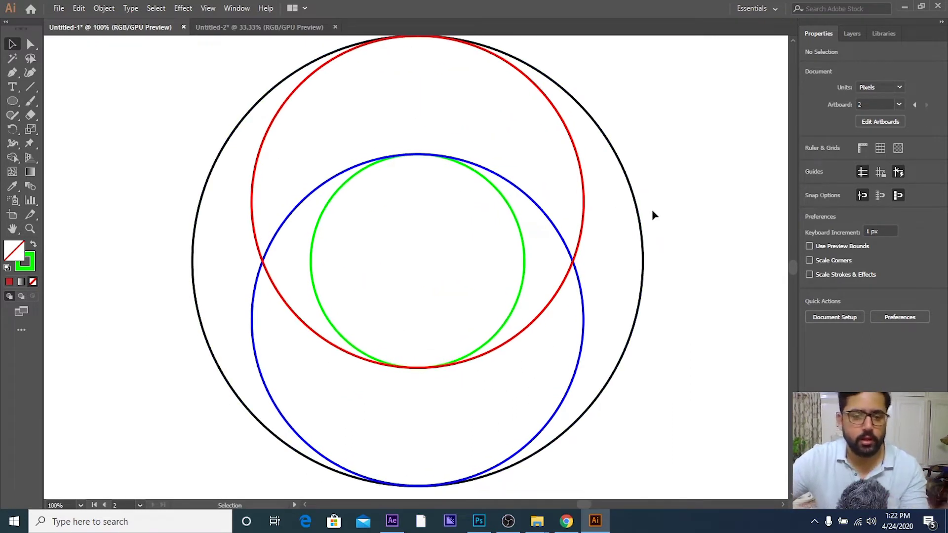
{"action": "scroll", "coordinate": [625, 226], "scroll_direction": "down", "scroll_amount": 1}
{"action": "scroll", "coordinate": [628, 226], "scroll_direction": "right", "scroll_amount": 1}
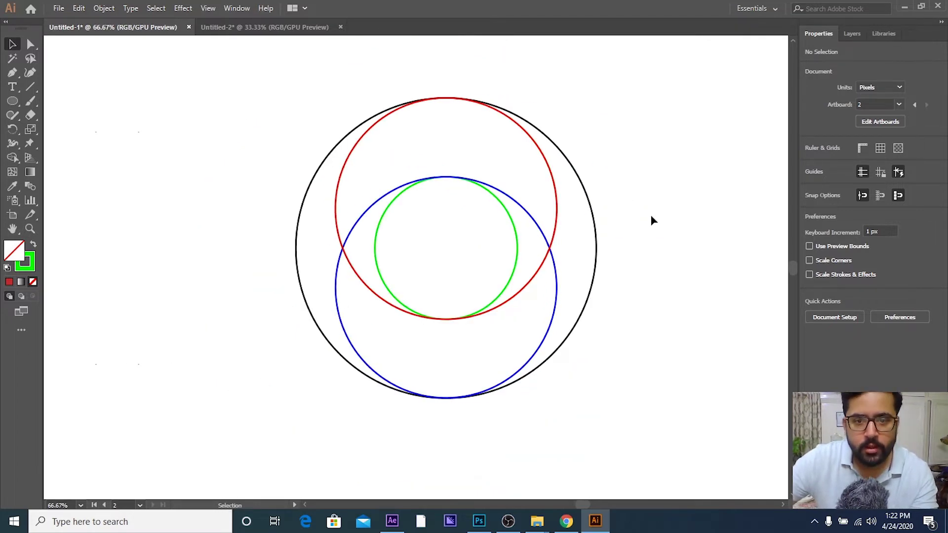
{"action": "scroll", "coordinate": [649, 218], "scroll_direction": "right", "scroll_amount": 1}
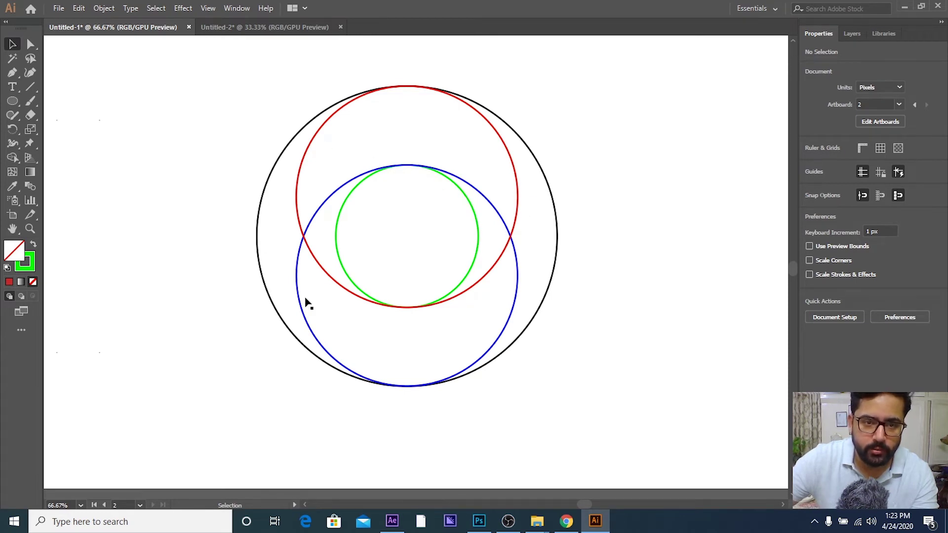
{"action": "scroll", "coordinate": [272, 268], "scroll_direction": "down", "scroll_amount": 2}
{"action": "scroll", "coordinate": [489, 239], "scroll_direction": "left", "scroll_amount": 5}
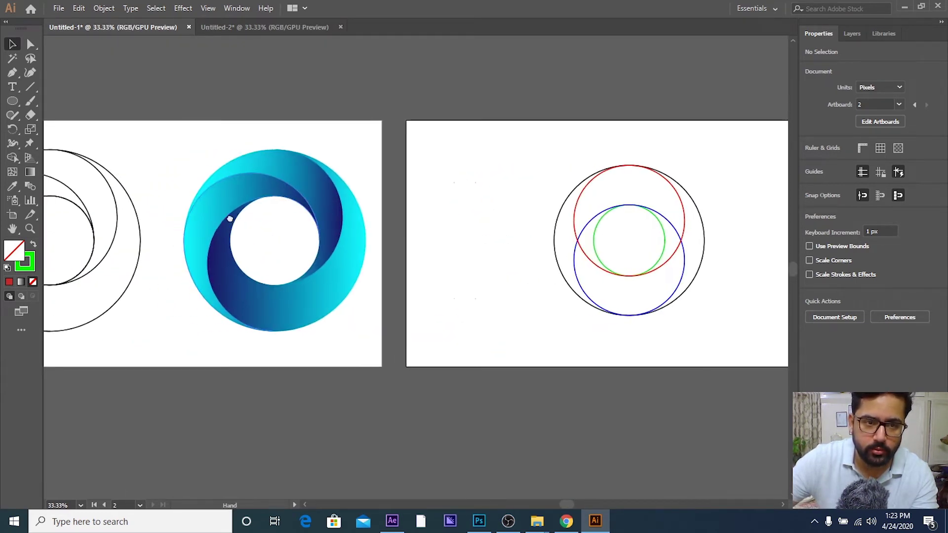
{"action": "scroll", "coordinate": [552, 218], "scroll_direction": "left", "scroll_amount": 5}
{"action": "scroll", "coordinate": [551, 219], "scroll_direction": "up", "scroll_amount": 2}
{"action": "scroll", "coordinate": [565, 158], "scroll_direction": "down", "scroll_amount": 2}
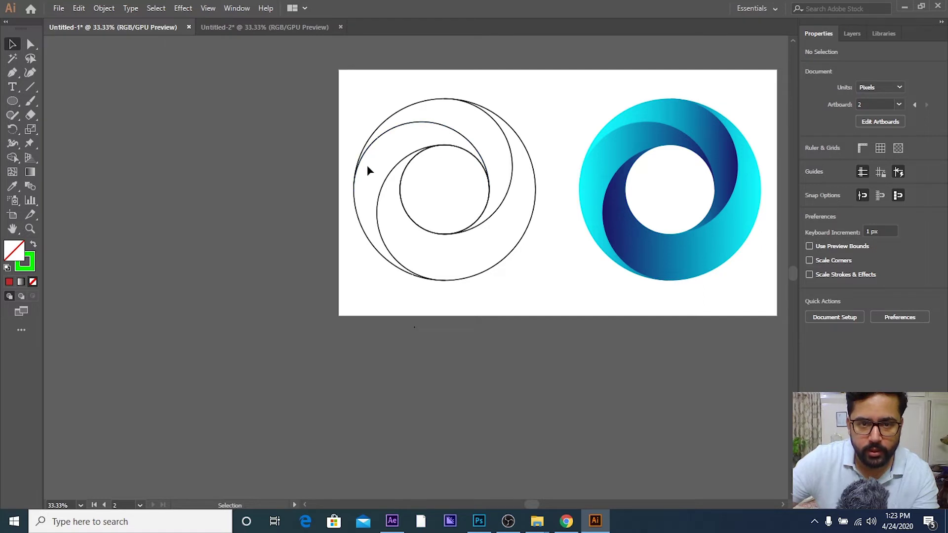
{"action": "scroll", "coordinate": [365, 178], "scroll_direction": "down", "scroll_amount": 2}
{"action": "scroll", "coordinate": [375, 167], "scroll_direction": "right", "scroll_amount": 5}
{"action": "scroll", "coordinate": [425, 179], "scroll_direction": "right", "scroll_amount": 1}
{"action": "scroll", "coordinate": [446, 202], "scroll_direction": "up", "scroll_amount": 2}
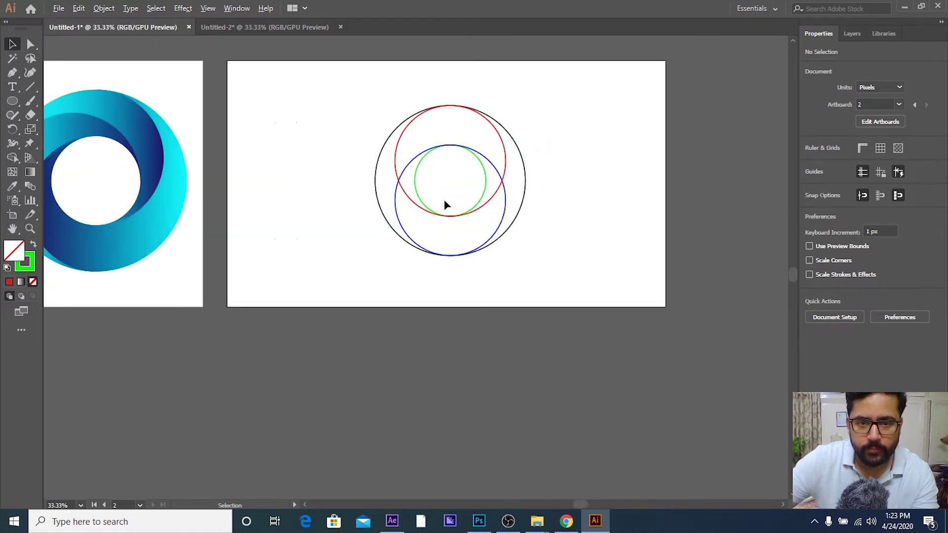
{"action": "scroll", "coordinate": [417, 187], "scroll_direction": "up", "scroll_amount": 2}
- Alt-drag a 324 px copy of the green circle toward the upper left with an orange stroke
{"action": "left_click", "coordinate": [413, 180]}
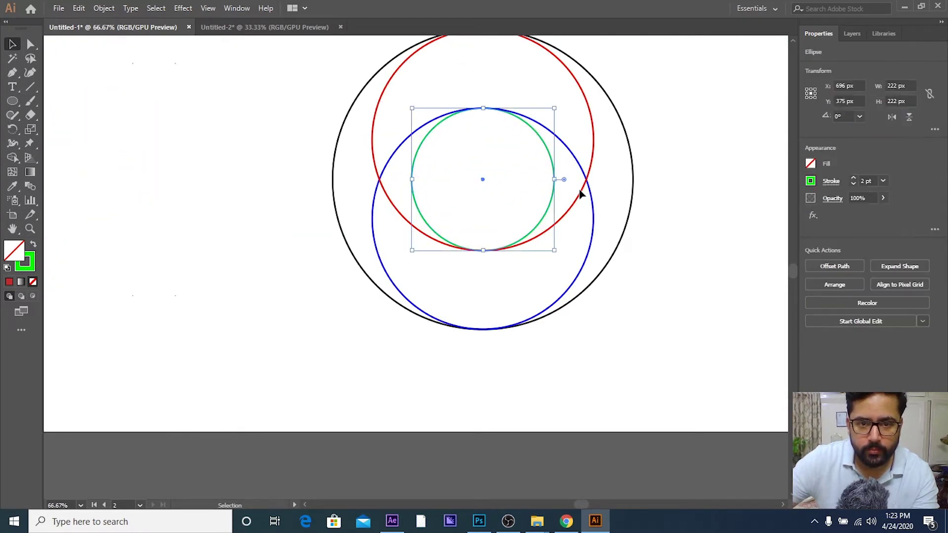
{"action": "key", "text": "v"}
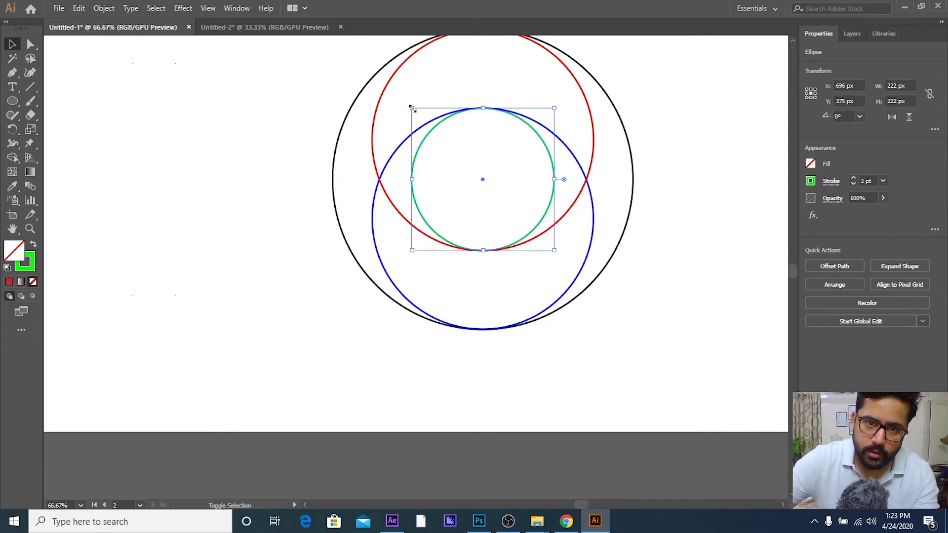
{"action": "mouse_move", "coordinate": [411, 107]}
{"action": "left_mouse_down"}
{"action": "mouse_move", "coordinate": [319, 50]}
{"action": "mouse_move", "coordinate": [344, 83]}
{"action": "left_mouse_up"}
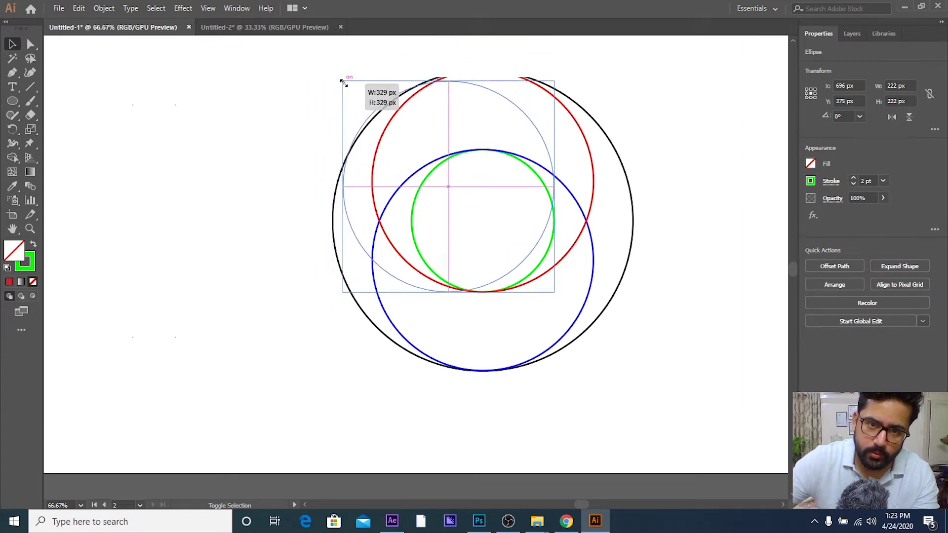
{"action": "left_click_drag", "start_coordinate": [344, 83], "coordinate": [346, 84]}
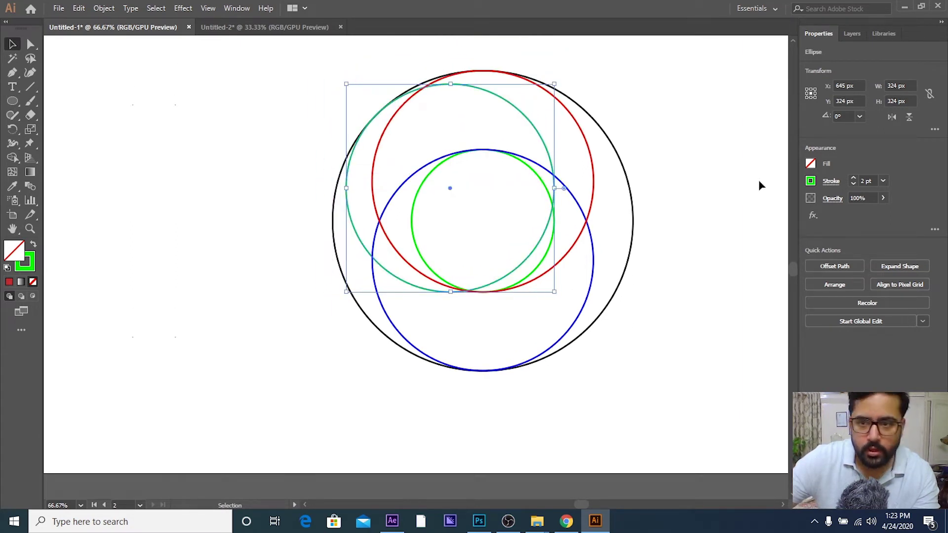
{"action": "left_click", "coordinate": [810, 181]}
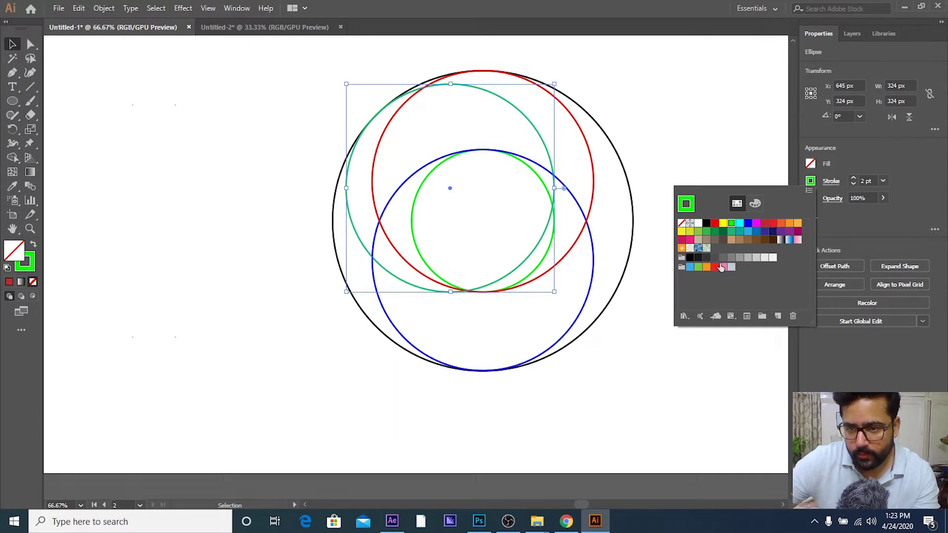
{"action": "left_click", "coordinate": [703, 269]}
- Select the orange and green circles together, then reselect just the green circle
{"action": "left_click", "coordinate": [690, 106]}
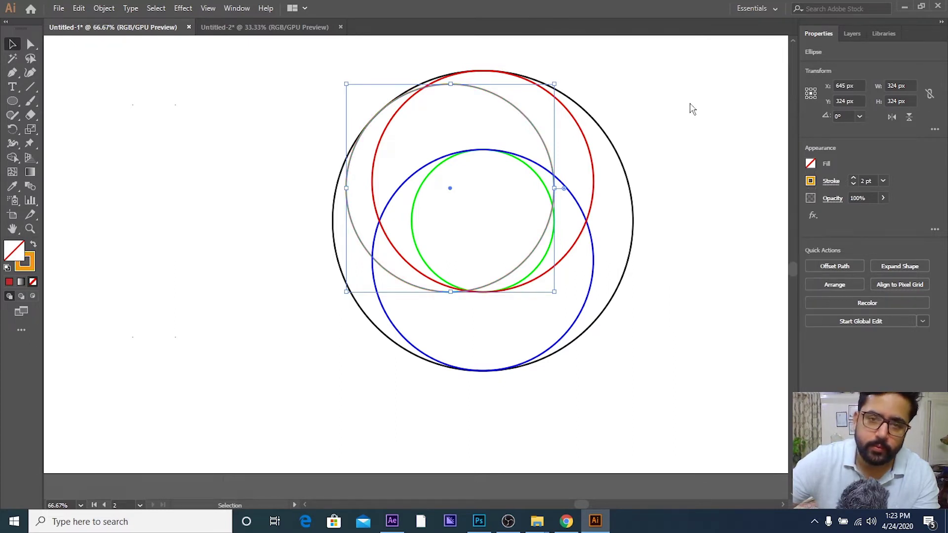
{"action": "left_click", "coordinate": [348, 208]}
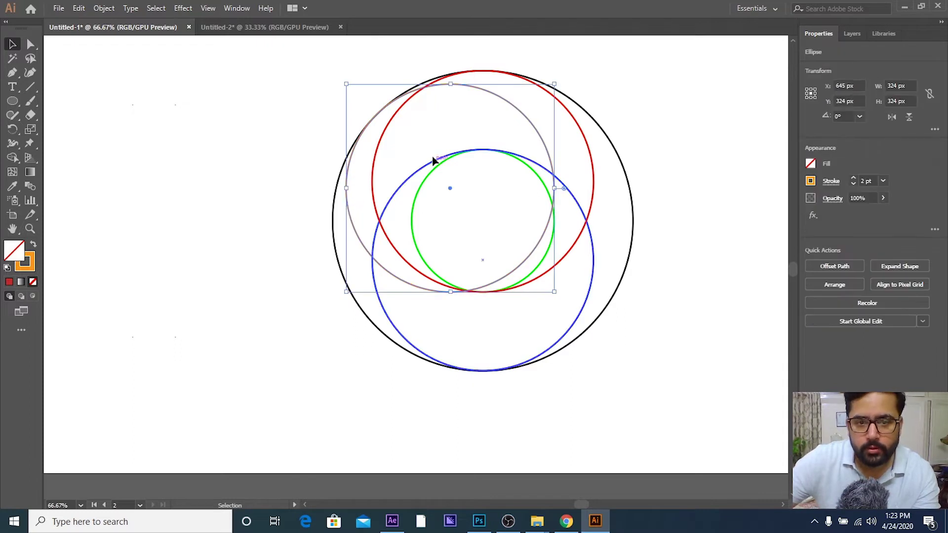
{"action": "left_click", "coordinate": [413, 223], "text": "shift"}
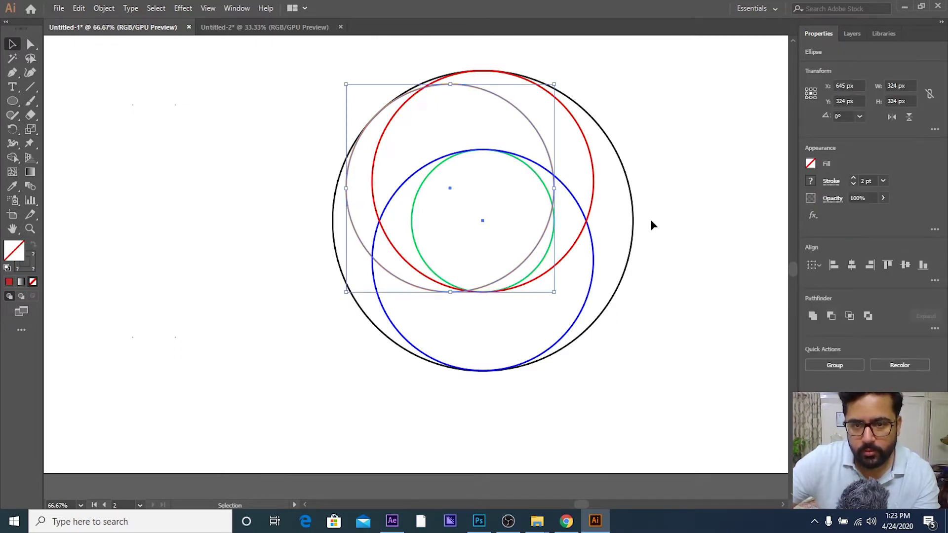
{"action": "left_click", "coordinate": [651, 225]}
{"action": "left_click", "coordinate": [417, 246]}
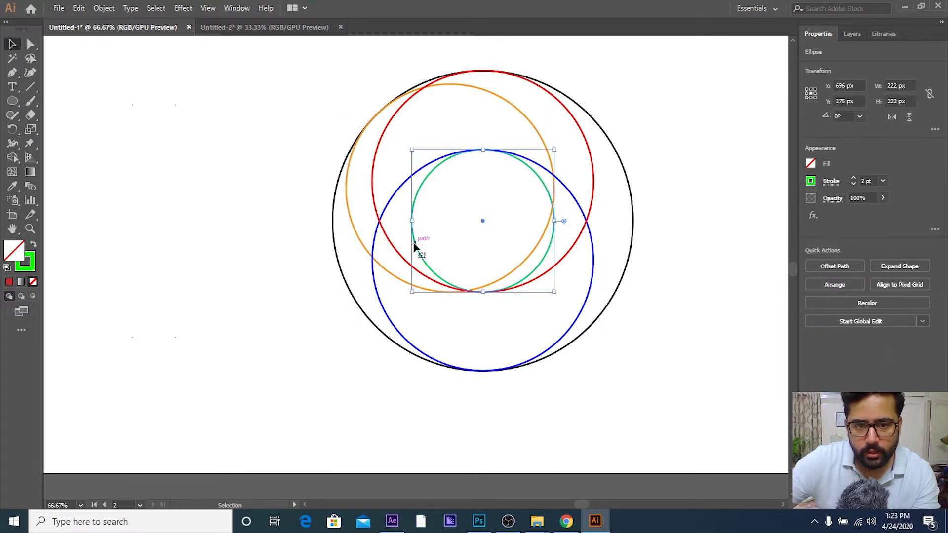
- Centre the orange circle vertically on the green key object
{"action": "left_click", "coordinate": [351, 218], "text": "shift"}
{"action": "left_click", "coordinate": [815, 266]}
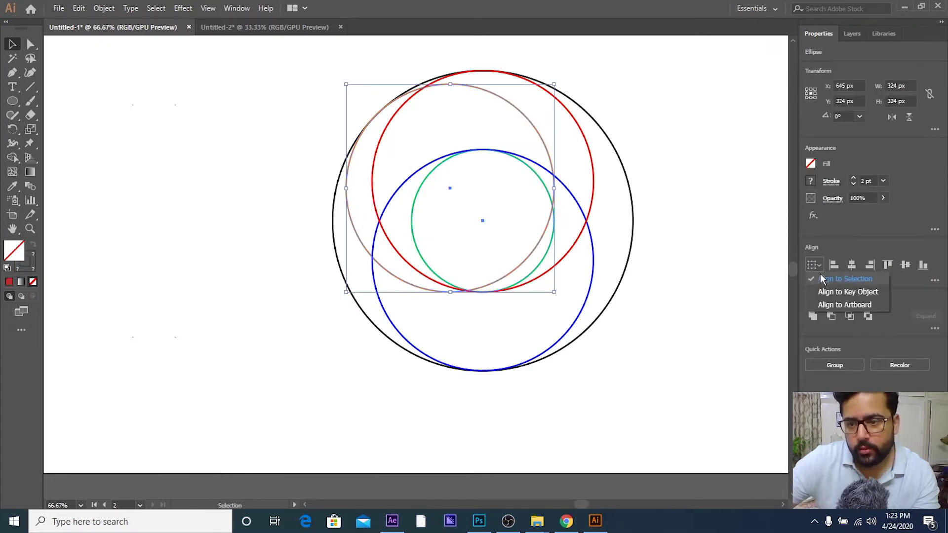
{"action": "left_click", "coordinate": [853, 294]}
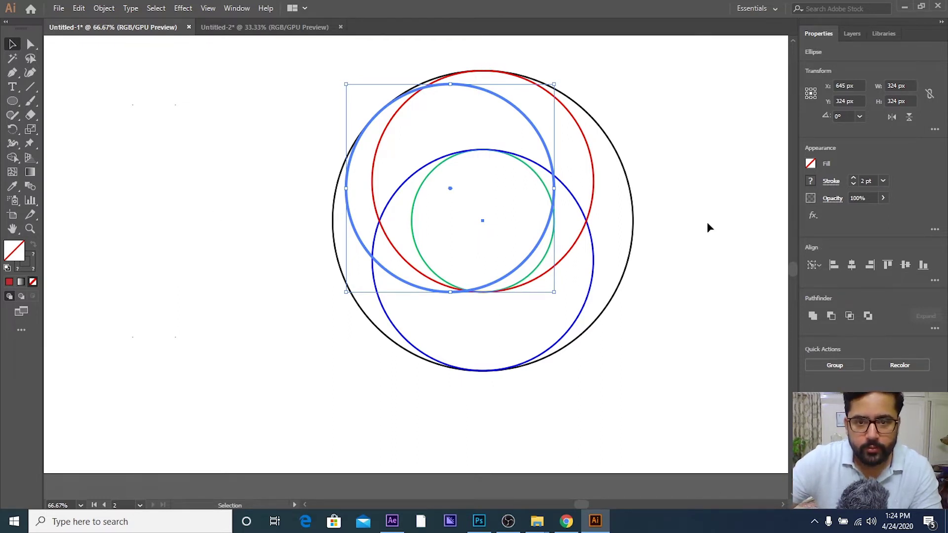
{"action": "left_click", "coordinate": [412, 225]}
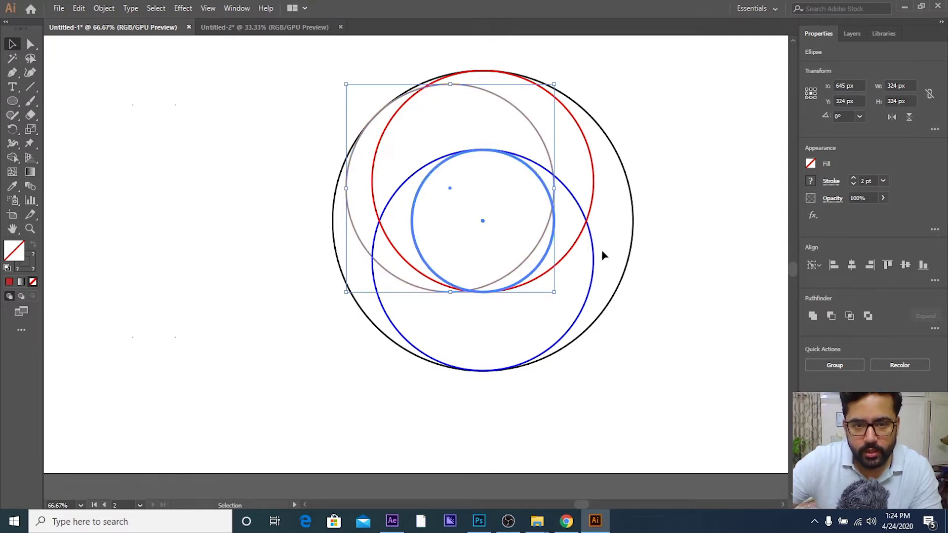
{"action": "left_click", "coordinate": [814, 265]}
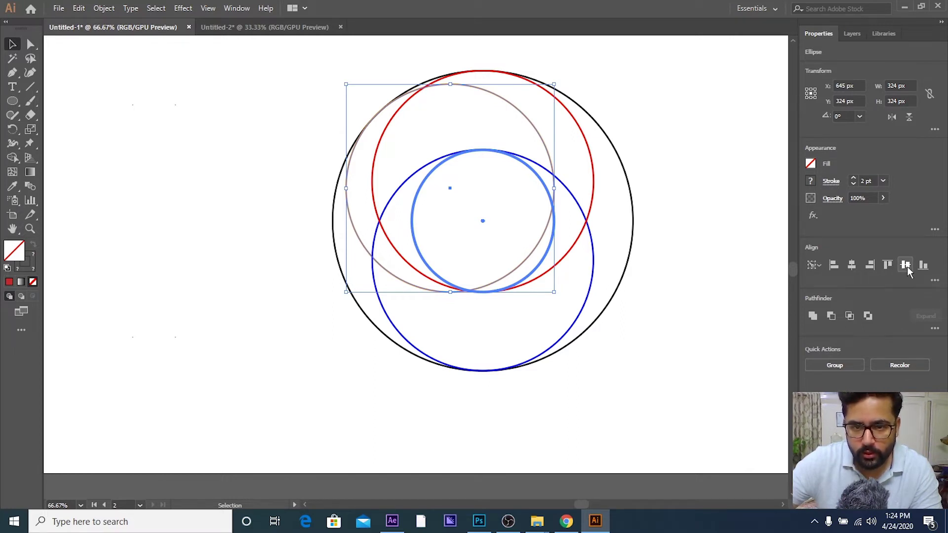
{"action": "left_click", "coordinate": [907, 269]}
{"action": "left_click", "coordinate": [673, 232]}
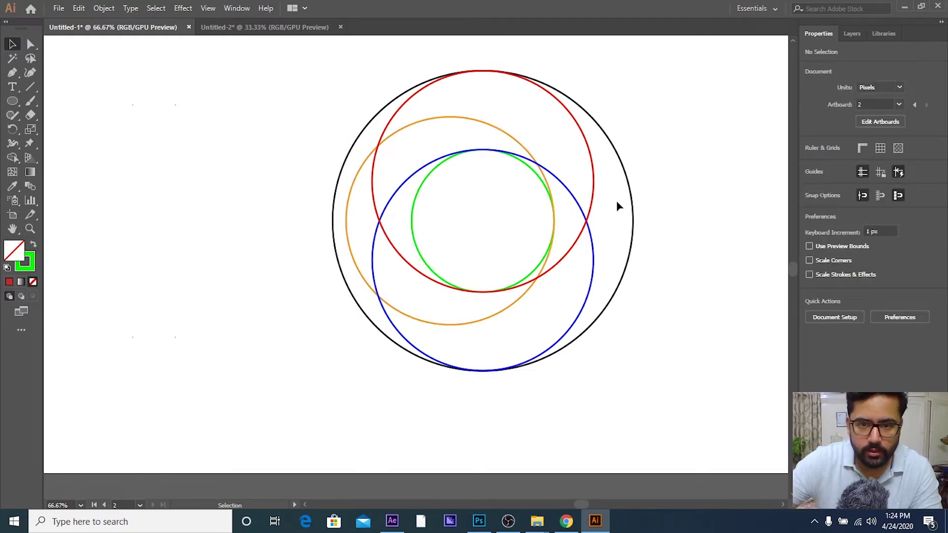
- Enlarge the orange circle to 344 px so it meets the black circle's left edge
{"action": "left_click", "coordinate": [346, 228]}
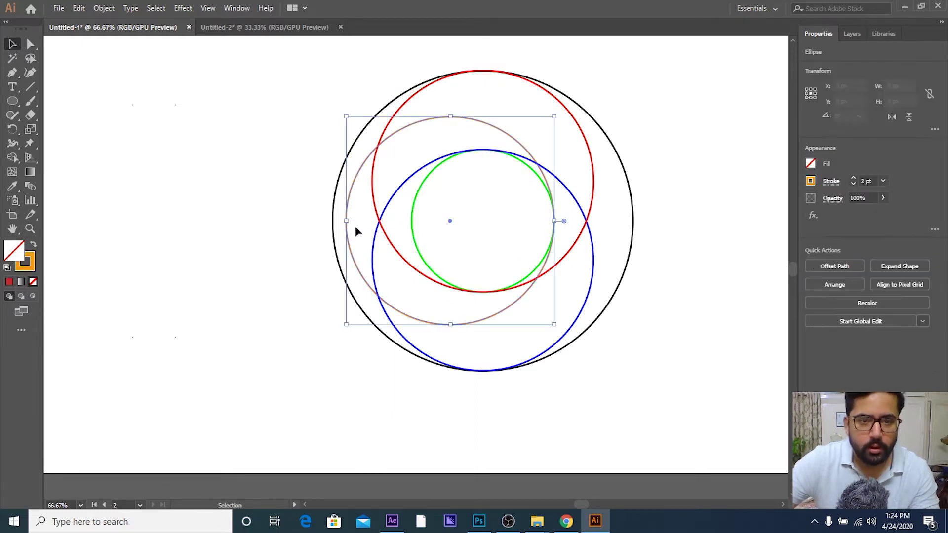
{"action": "scroll", "coordinate": [316, 123], "scroll_direction": "up", "scroll_amount": 2}
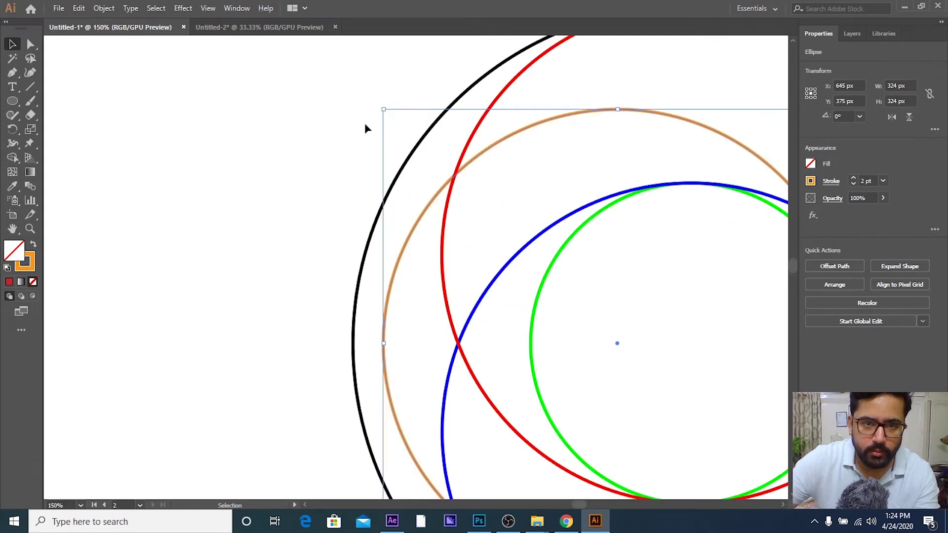
{"action": "left_click_drag", "start_coordinate": [385, 109], "coordinate": [348, 80]}
{"action": "scroll", "coordinate": [300, 140], "scroll_direction": "down", "scroll_amount": 1}
{"action": "scroll", "coordinate": [301, 140], "scroll_direction": "down", "scroll_amount": 2}
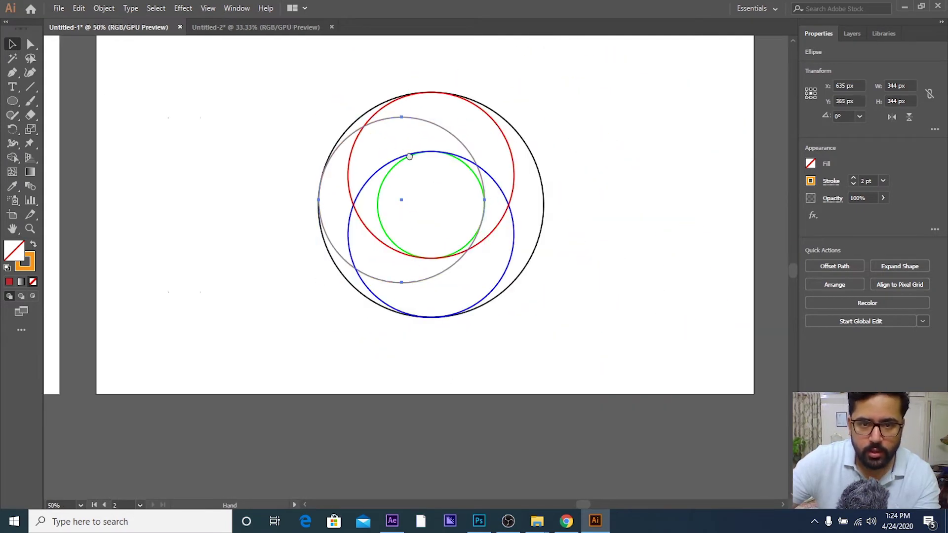
- Re-centre the enlarged orange circle vertically on the green key object
{"action": "left_click", "coordinate": [426, 245], "text": "shift"}
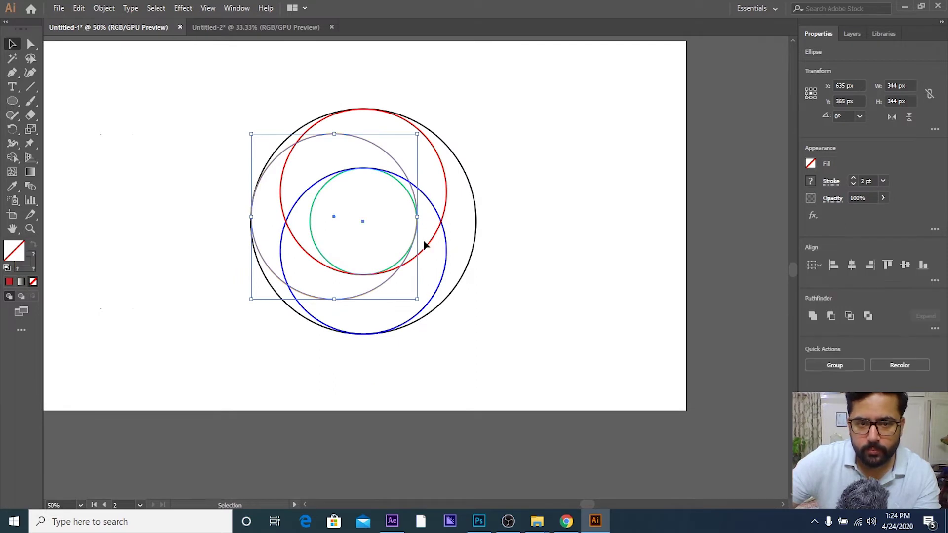
{"action": "left_click", "coordinate": [266, 258]}
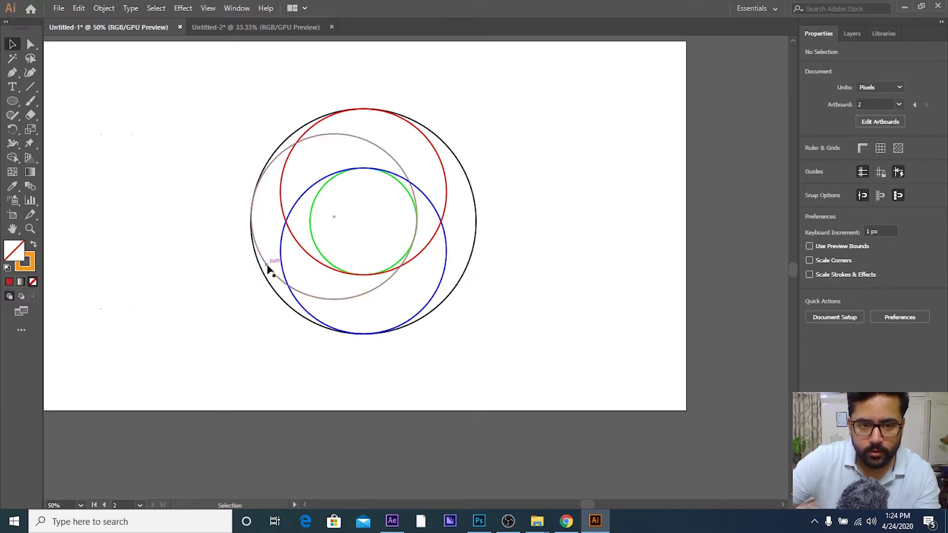
{"action": "left_click", "coordinate": [316, 245], "text": "shift"}
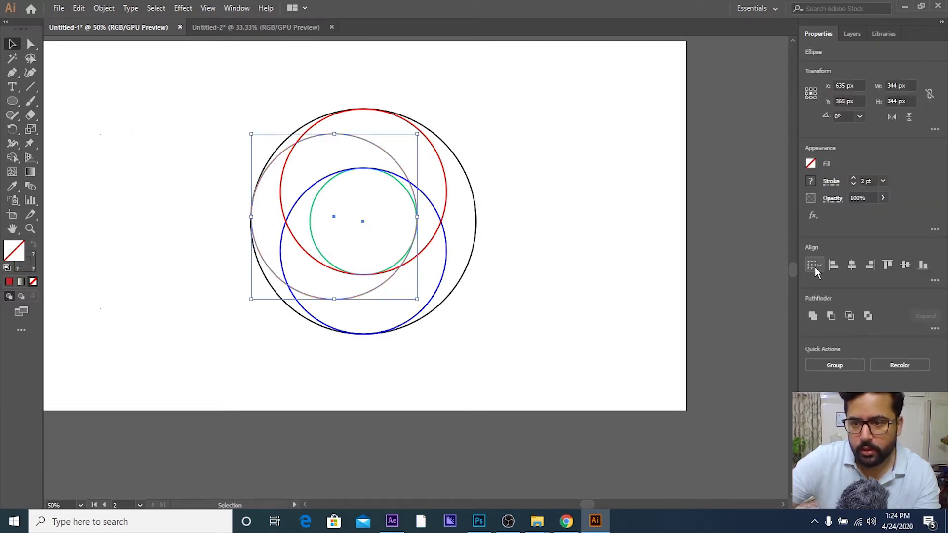
{"action": "left_click", "coordinate": [813, 265]}
{"action": "left_click", "coordinate": [827, 291]}
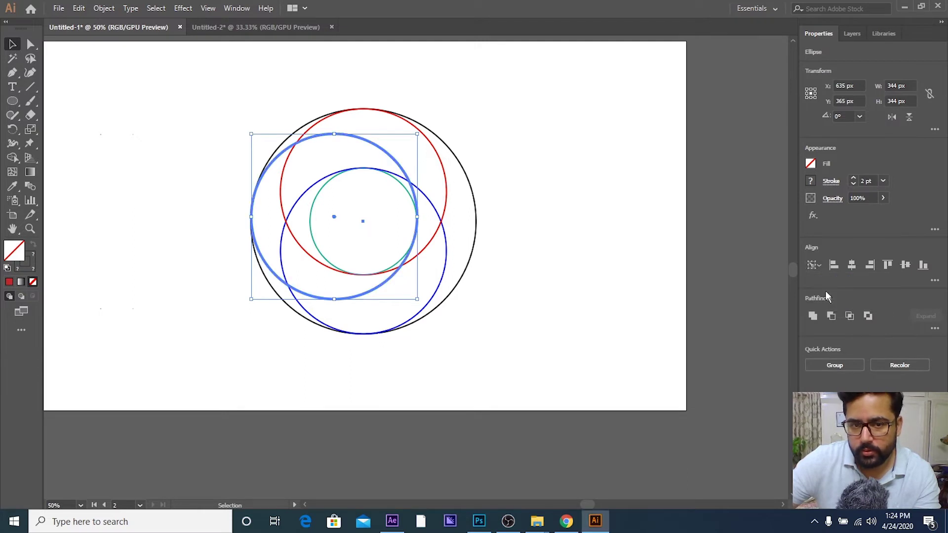
{"action": "left_click", "coordinate": [313, 238]}
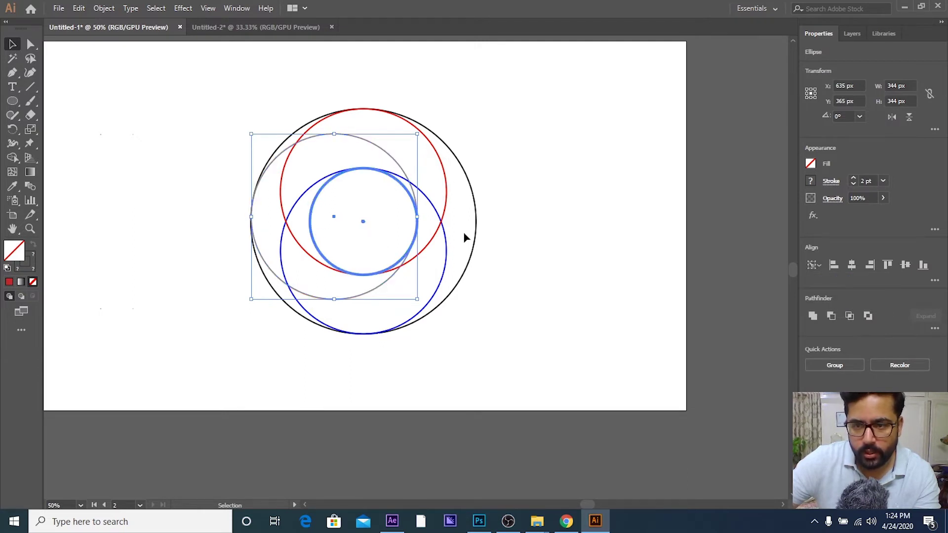
{"action": "left_click", "coordinate": [908, 265]}
{"action": "left_click", "coordinate": [425, 241]}
{"action": "scroll", "coordinate": [369, 245], "scroll_direction": "down", "scroll_amount": 3}
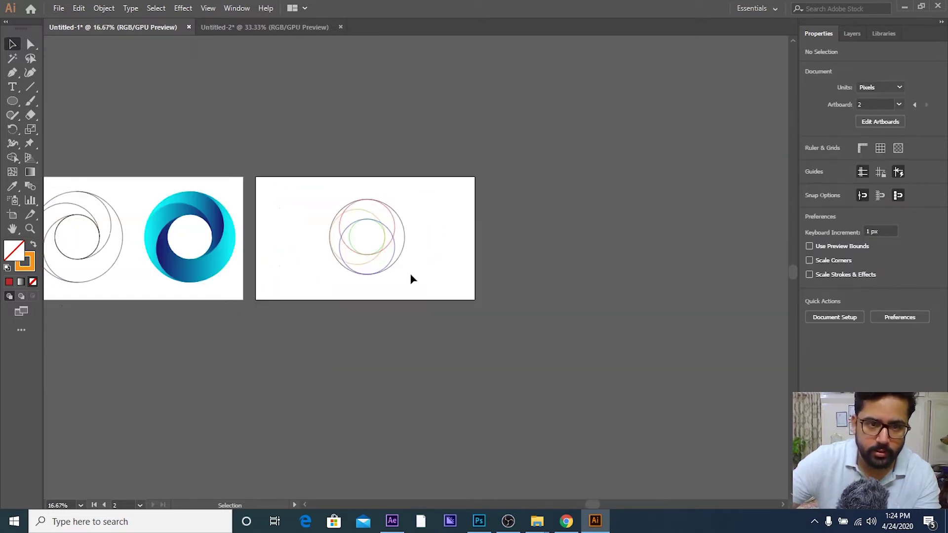
{"action": "scroll", "coordinate": [405, 207], "scroll_direction": "left", "scroll_amount": 5}
{"action": "scroll", "coordinate": [445, 220], "scroll_direction": "left", "scroll_amount": 2}
{"action": "scroll", "coordinate": [600, 259], "scroll_direction": "up", "scroll_amount": 1}
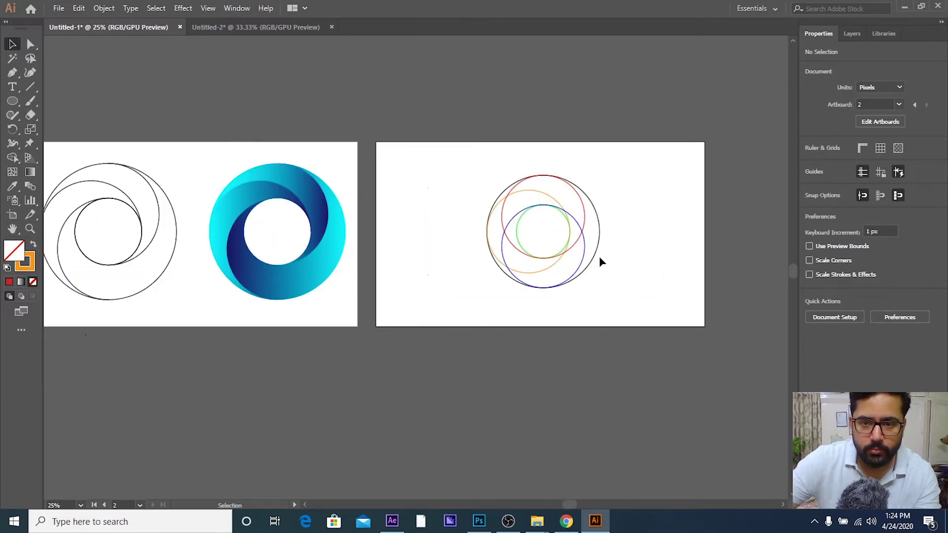
{"action": "scroll", "coordinate": [601, 261], "scroll_direction": "up", "scroll_amount": 3}
{"action": "scroll", "coordinate": [586, 250], "scroll_direction": "up", "scroll_amount": 1}
{"action": "scroll", "coordinate": [473, 234], "scroll_direction": "up", "scroll_amount": 1}
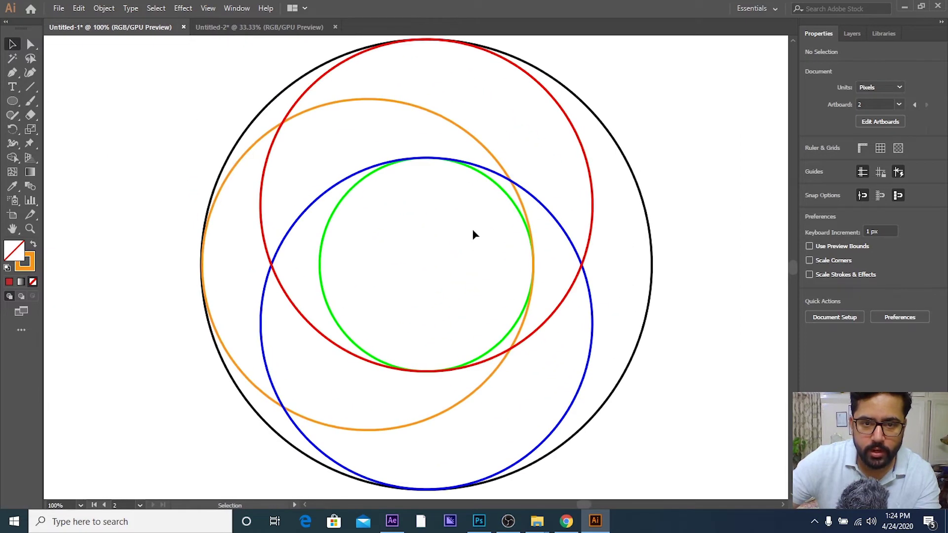
{"action": "scroll", "coordinate": [473, 234], "scroll_direction": "down", "scroll_amount": 1}
{"action": "scroll", "coordinate": [474, 235], "scroll_direction": "down", "scroll_amount": 3}
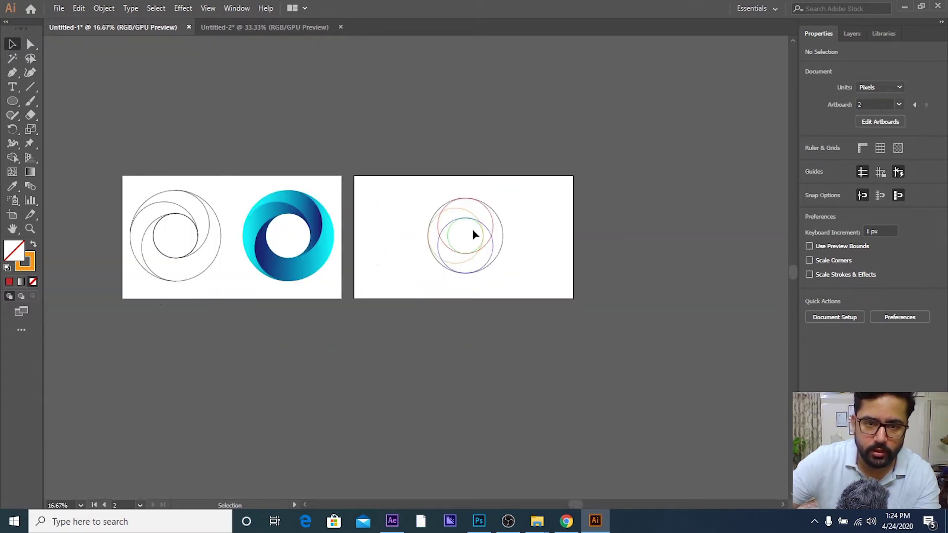
{"action": "scroll", "coordinate": [554, 207], "scroll_direction": "left", "scroll_amount": 3}
{"action": "scroll", "coordinate": [334, 194], "scroll_direction": "up", "scroll_amount": 2}
{"action": "scroll", "coordinate": [333, 196], "scroll_direction": "up", "scroll_amount": 2}
{"action": "scroll", "coordinate": [339, 200], "scroll_direction": "down", "scroll_amount": 2}
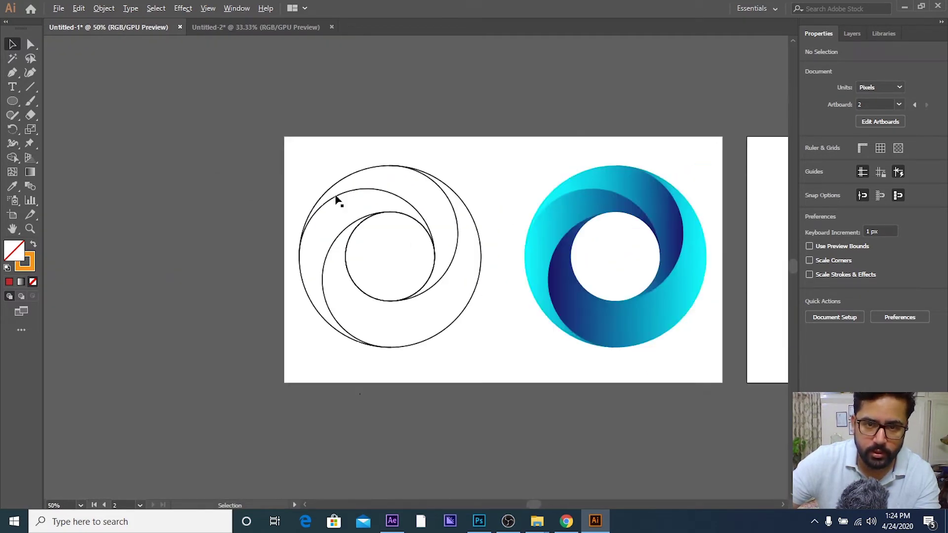
{"action": "scroll", "coordinate": [432, 199], "scroll_direction": "down", "scroll_amount": 2}
{"action": "scroll", "coordinate": [431, 199], "scroll_direction": "right", "scroll_amount": 3}
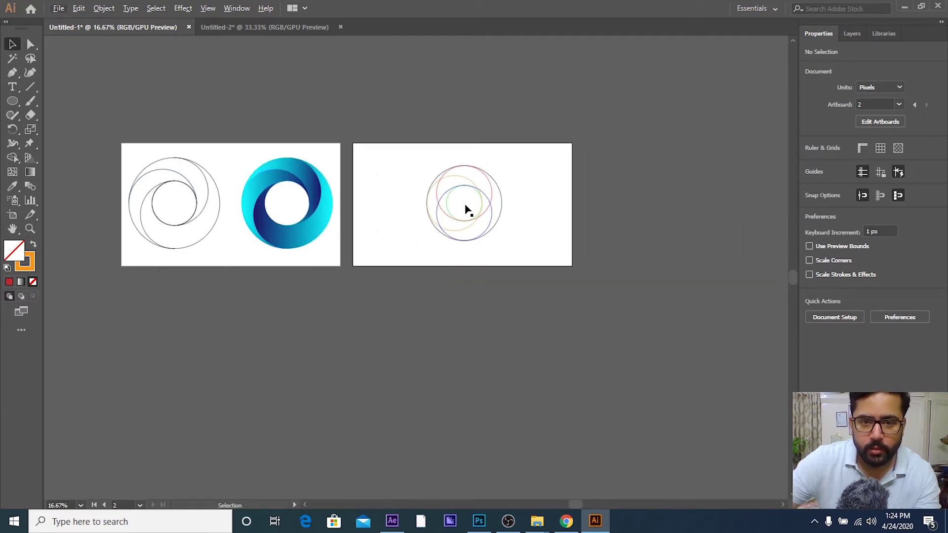
{"action": "scroll", "coordinate": [461, 190], "scroll_direction": "left", "scroll_amount": 1}
{"action": "scroll", "coordinate": [254, 191], "scroll_direction": "left", "scroll_amount": 3}
{"action": "scroll", "coordinate": [474, 190], "scroll_direction": "down", "scroll_amount": 2}
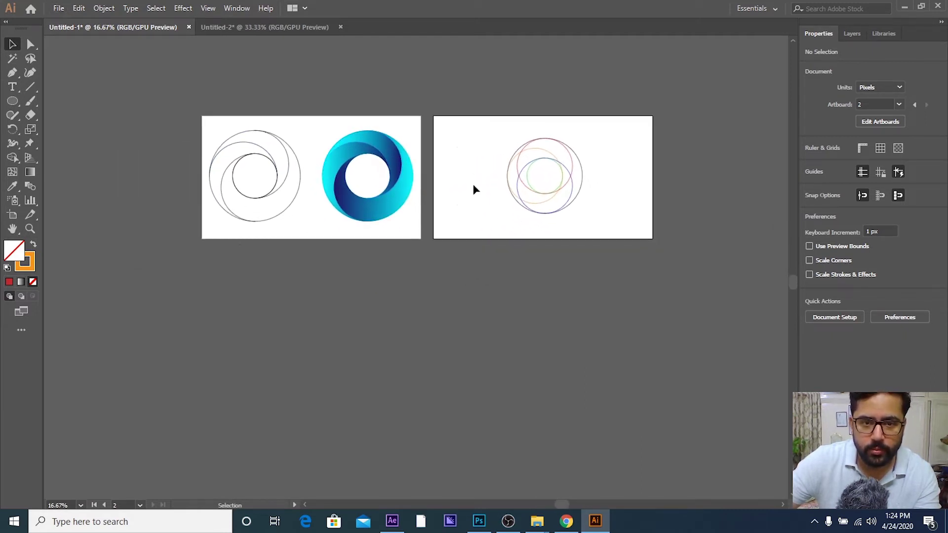
{"action": "scroll", "coordinate": [228, 151], "scroll_direction": "up", "scroll_amount": 1}
{"action": "scroll", "coordinate": [324, 148], "scroll_direction": "up", "scroll_amount": 2}
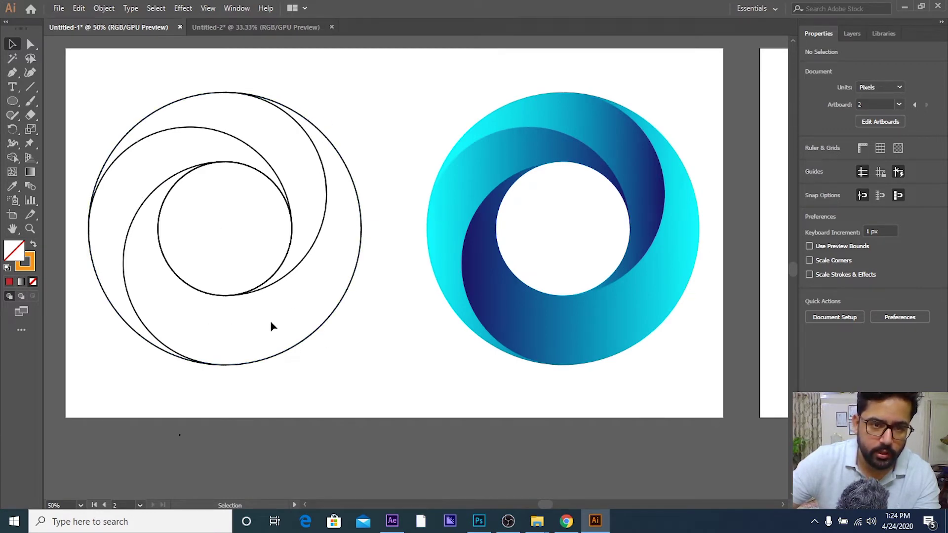
{"action": "scroll", "coordinate": [556, 184], "scroll_direction": "right", "scroll_amount": 5}
{"action": "scroll", "coordinate": [535, 211], "scroll_direction": "right", "scroll_amount": 5}
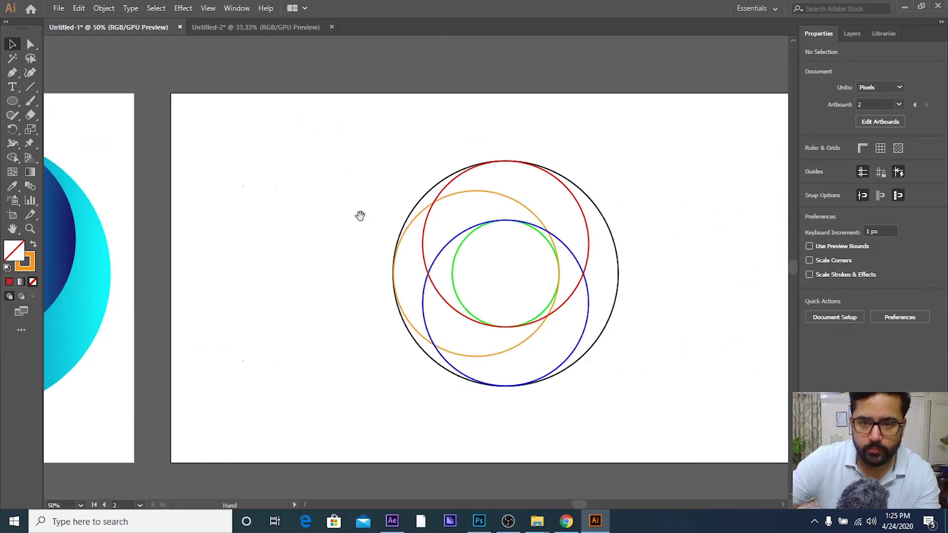
{"action": "scroll", "coordinate": [360, 215], "scroll_direction": "right", "scroll_amount": 1}
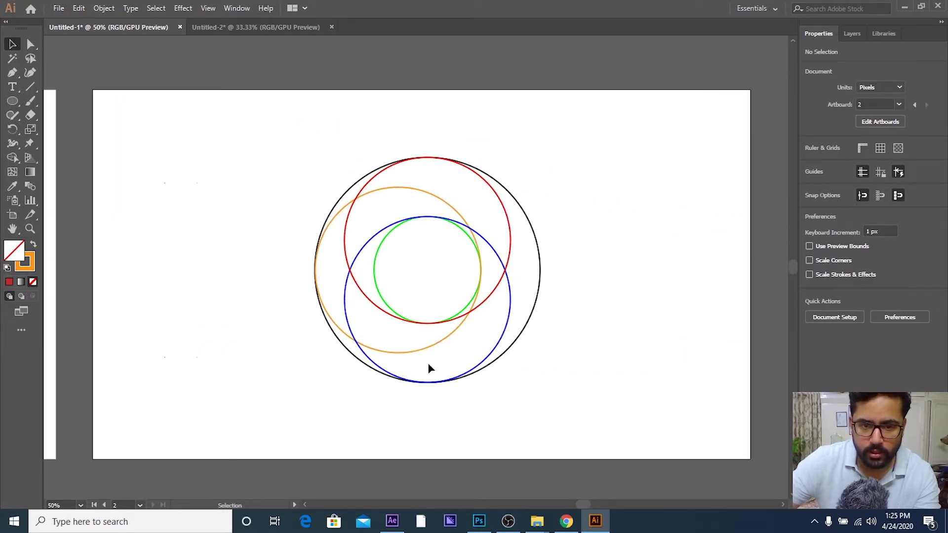
{"action": "scroll", "coordinate": [298, 312], "scroll_direction": "down", "scroll_amount": 1}
{"action": "left_click_drag", "start_coordinate": [255, 307], "coordinate": [593, 285]}
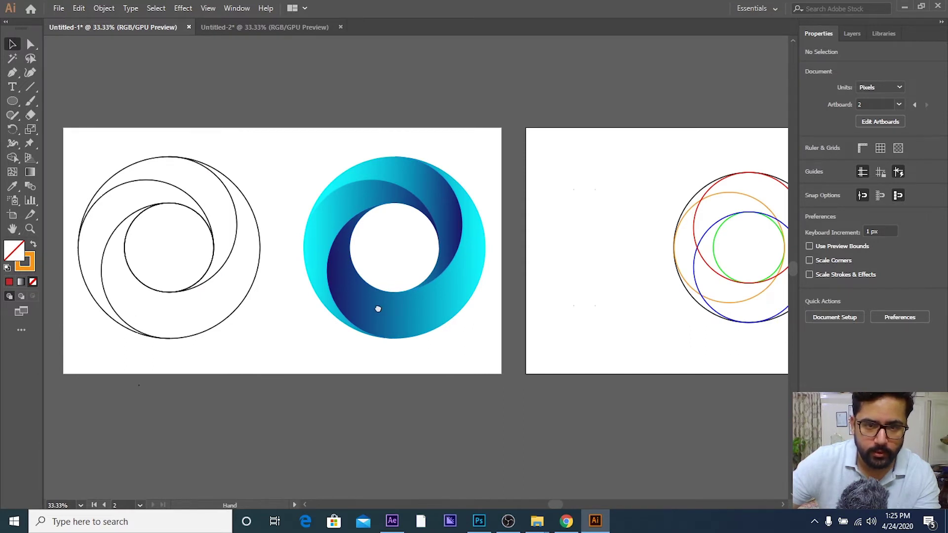
{"action": "scroll", "coordinate": [378, 308], "scroll_direction": "right", "scroll_amount": 3}
- Select all construction circles and merge overlapping regions with the Shape Builder tool
{"action": "left_click_drag", "start_coordinate": [742, 300], "coordinate": [557, 163]}
{"action": "key", "text": "ctrl+minus"}
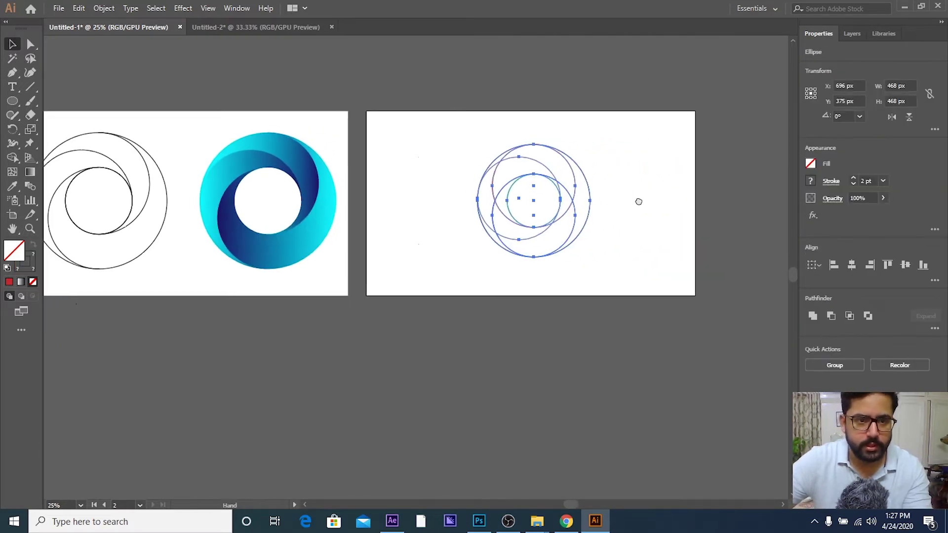
{"action": "left_click_drag", "start_coordinate": [455, 117], "coordinate": [661, 273]}
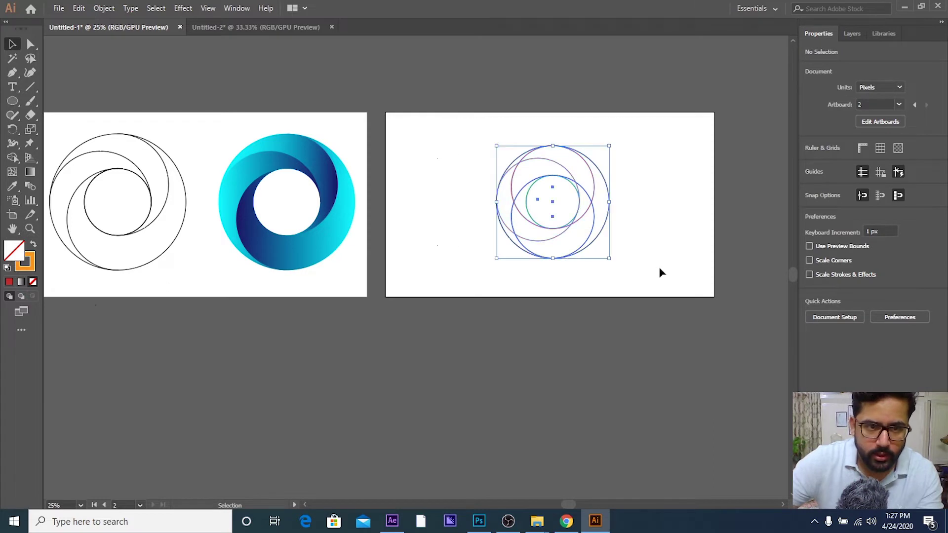
{"action": "left_click", "coordinate": [12, 157]}
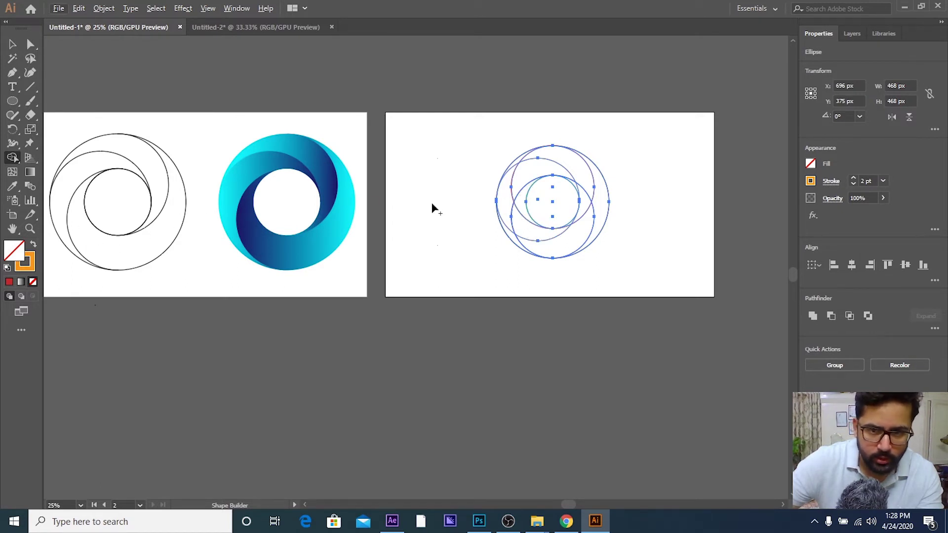
{"action": "left_click", "coordinate": [523, 218]}
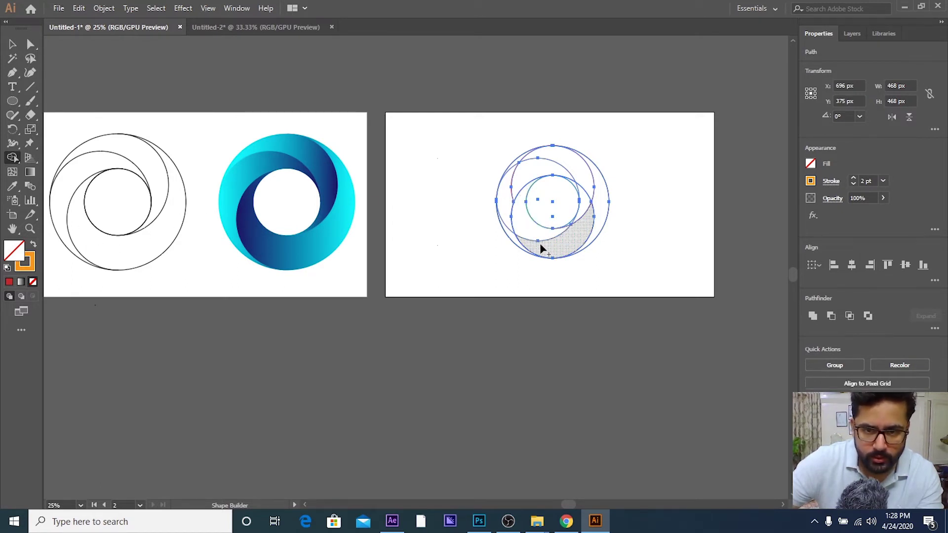
- Pan around the second artboard to inspect the merged swirl construction
{"action": "scroll", "coordinate": [539, 239], "scroll_direction": "up", "scroll_amount": 5}
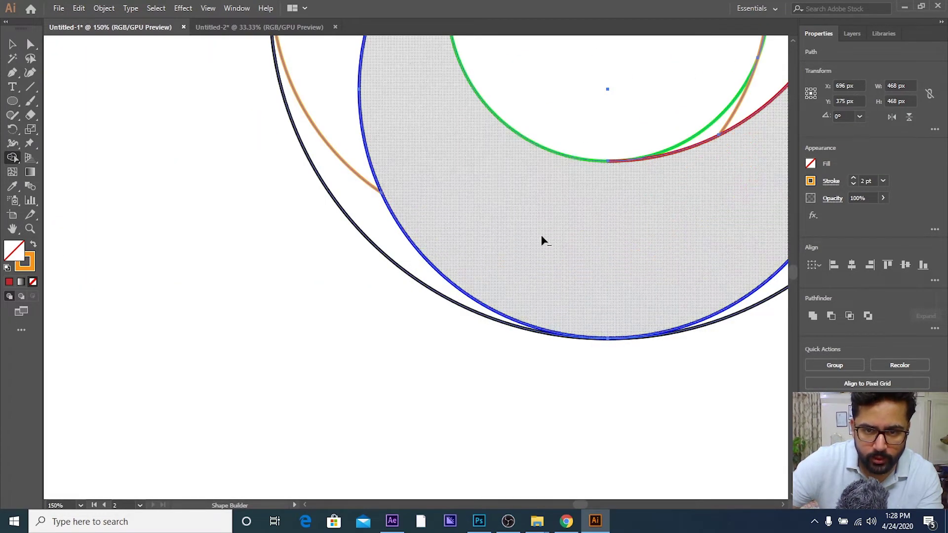
{"action": "scroll", "coordinate": [541, 235], "scroll_direction": "down", "scroll_amount": 5}
{"action": "scroll", "coordinate": [526, 228], "scroll_direction": "up", "scroll_amount": 5}
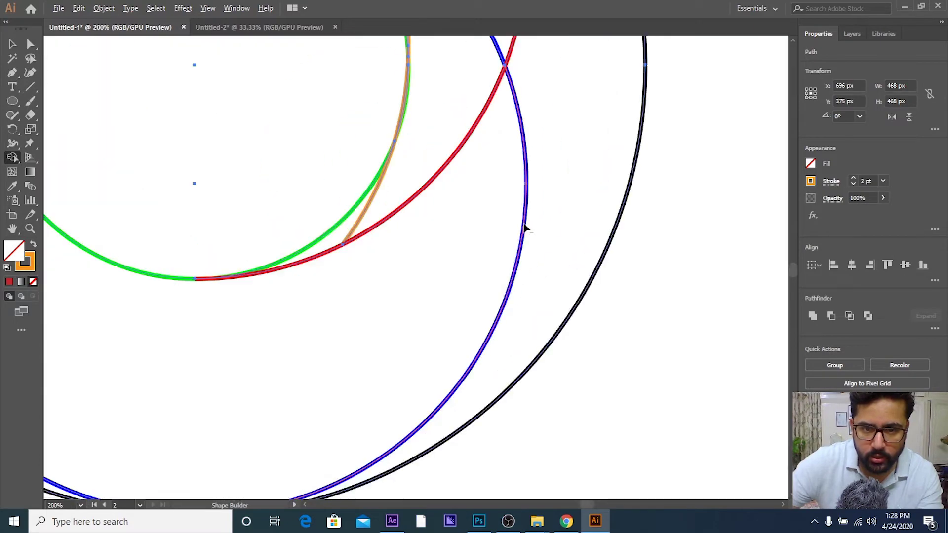
{"action": "scroll", "coordinate": [526, 228], "scroll_direction": "down", "scroll_amount": 3}
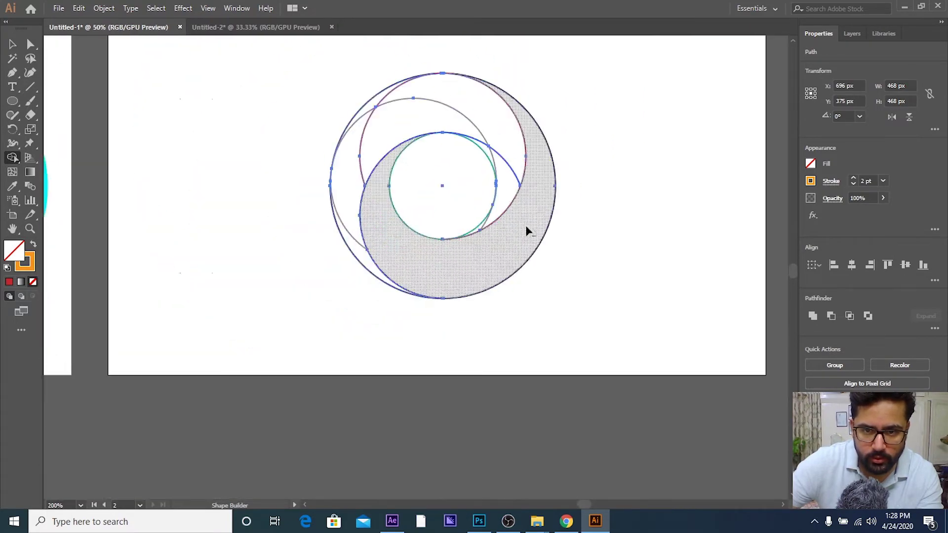
{"action": "scroll", "coordinate": [528, 229], "scroll_direction": "down", "scroll_amount": 2}
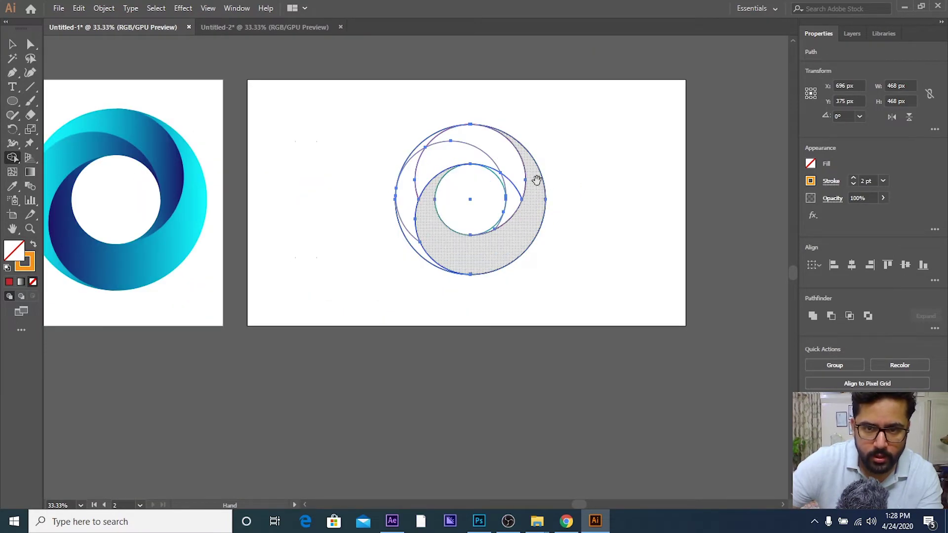
{"action": "scroll", "coordinate": [494, 208], "scroll_direction": "down", "scroll_amount": 1}
{"action": "scroll", "coordinate": [346, 188], "scroll_direction": "left", "scroll_amount": 2}
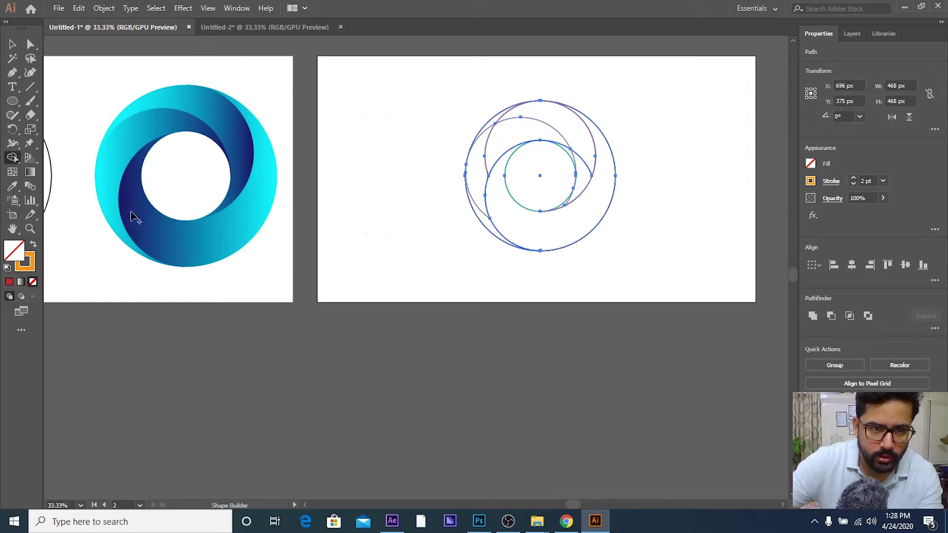
{"action": "scroll", "coordinate": [153, 228], "scroll_direction": "left", "scroll_amount": 3}
{"action": "scroll", "coordinate": [287, 178], "scroll_direction": "left", "scroll_amount": 5}
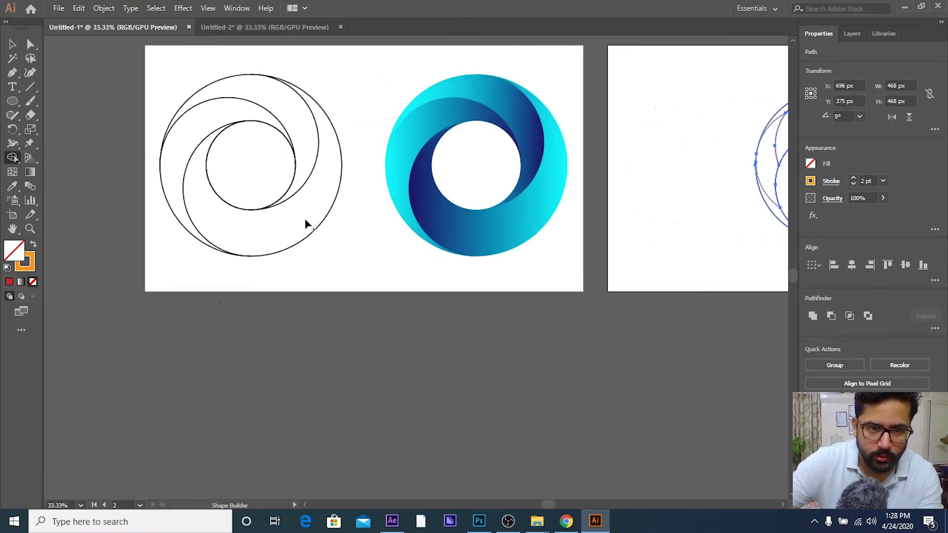
{"action": "scroll", "coordinate": [316, 217], "scroll_direction": "down", "scroll_amount": 1}
{"action": "scroll", "coordinate": [332, 201], "scroll_direction": "down", "scroll_amount": 1}
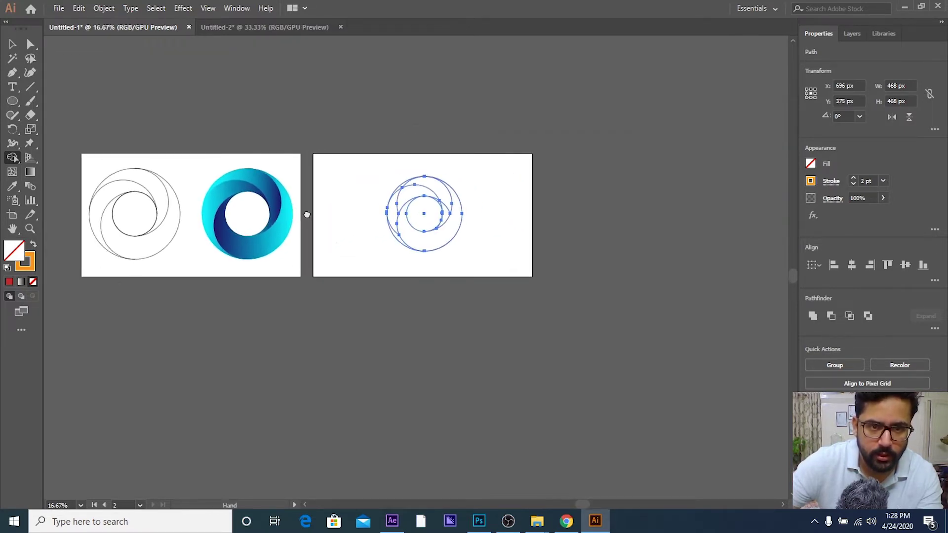
{"action": "scroll", "coordinate": [307, 212], "scroll_direction": "left", "scroll_amount": 2}
{"action": "scroll", "coordinate": [274, 207], "scroll_direction": "up", "scroll_amount": 2}
{"action": "scroll", "coordinate": [274, 205], "scroll_direction": "left", "scroll_amount": 4}
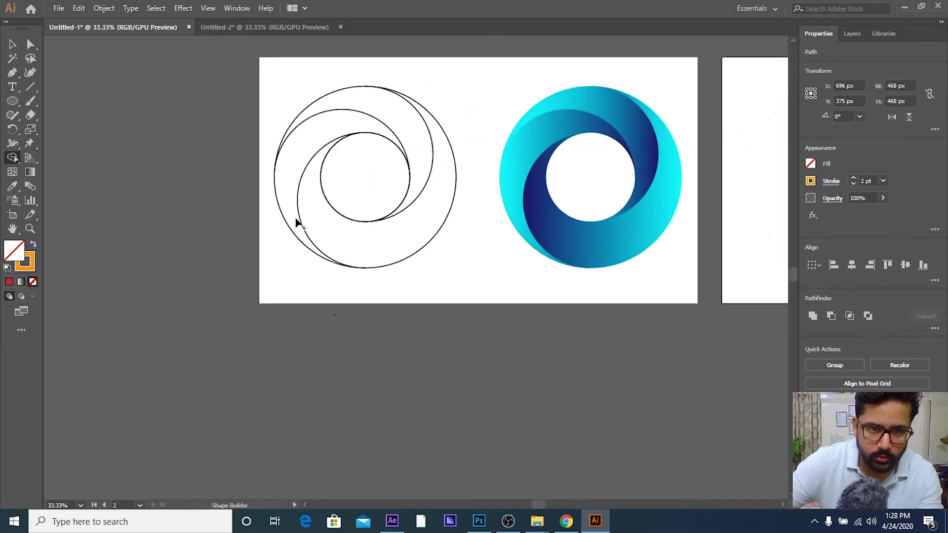
{"action": "scroll", "coordinate": [296, 170], "scroll_direction": "down", "scroll_amount": 1}
{"action": "scroll", "coordinate": [316, 168], "scroll_direction": "right", "scroll_amount": 5}
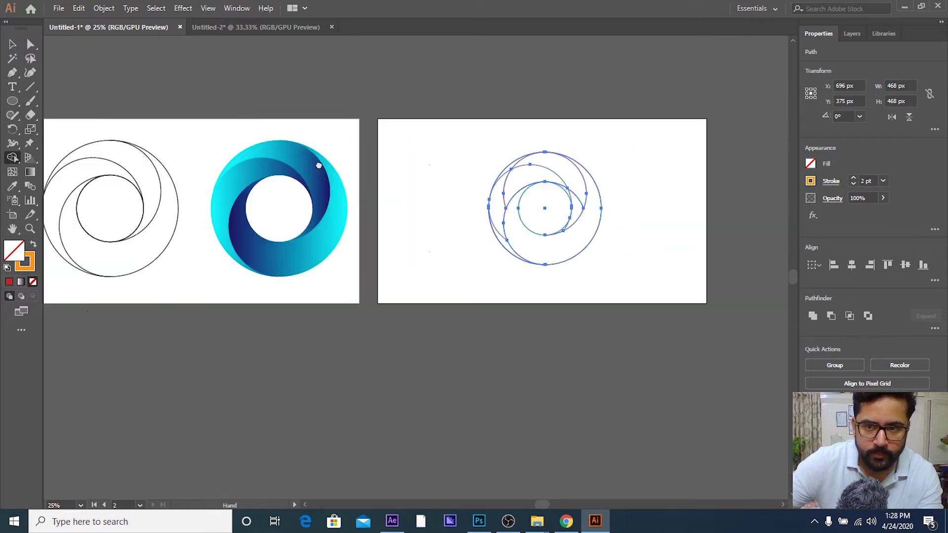
{"action": "scroll", "coordinate": [512, 201], "scroll_direction": "up", "scroll_amount": 1}
{"action": "scroll", "coordinate": [563, 207], "scroll_direction": "left", "scroll_amount": 1}
{"action": "scroll", "coordinate": [586, 195], "scroll_direction": "left", "scroll_amount": 3}
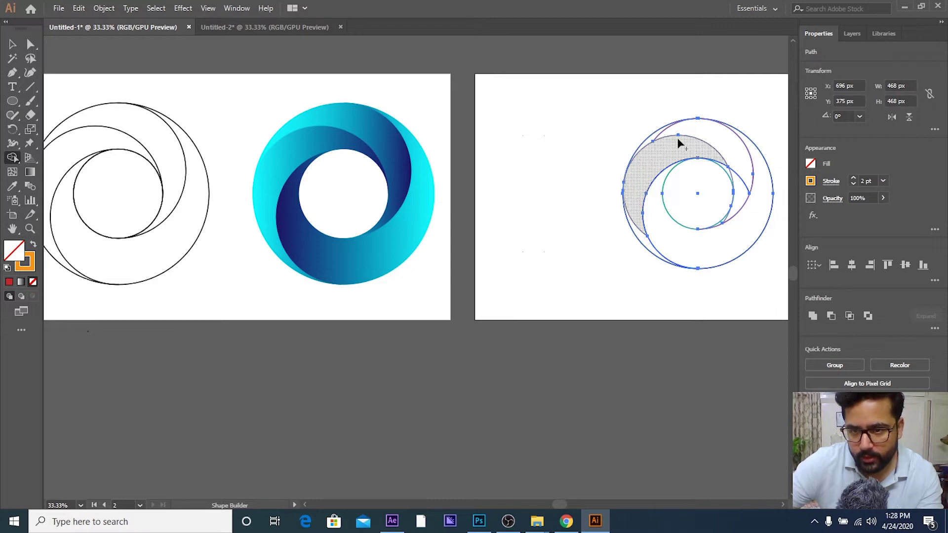
{"action": "scroll", "coordinate": [636, 212], "scroll_direction": "right", "scroll_amount": 3}
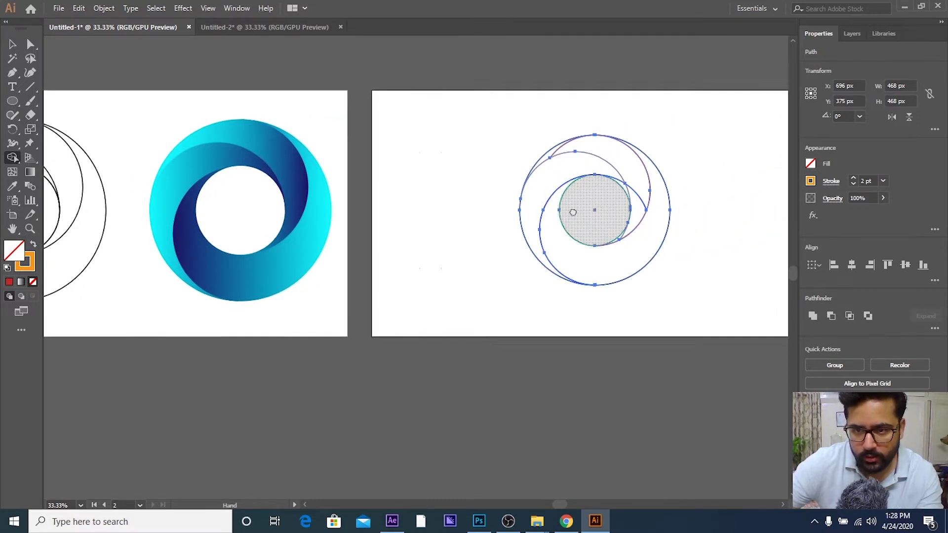
- Deselect the circles and pan so both artboards sit side by side
{"action": "key", "text": "v"}
{"action": "left_click", "coordinate": [510, 123]}
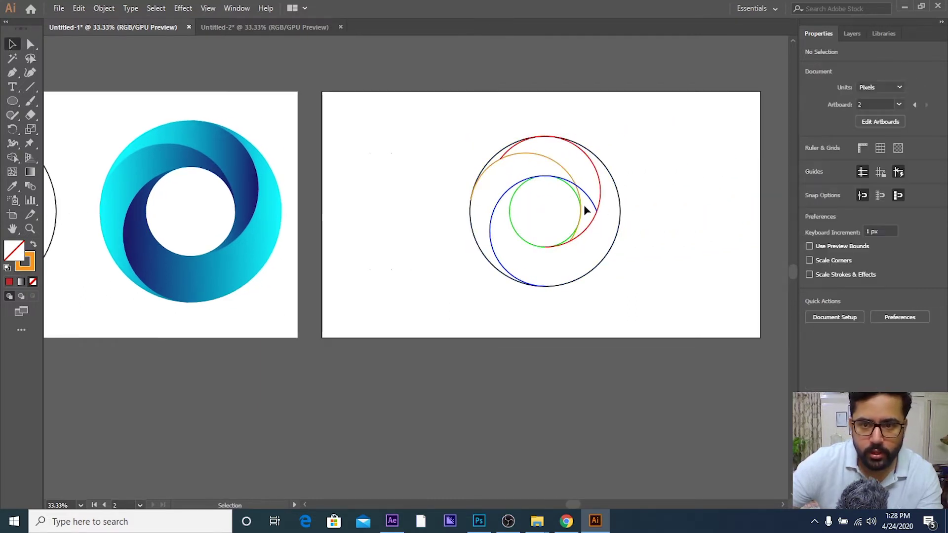
{"action": "scroll", "coordinate": [585, 207], "scroll_direction": "down", "scroll_amount": 1}
{"action": "scroll", "coordinate": [434, 207], "scroll_direction": "left", "scroll_amount": 3}
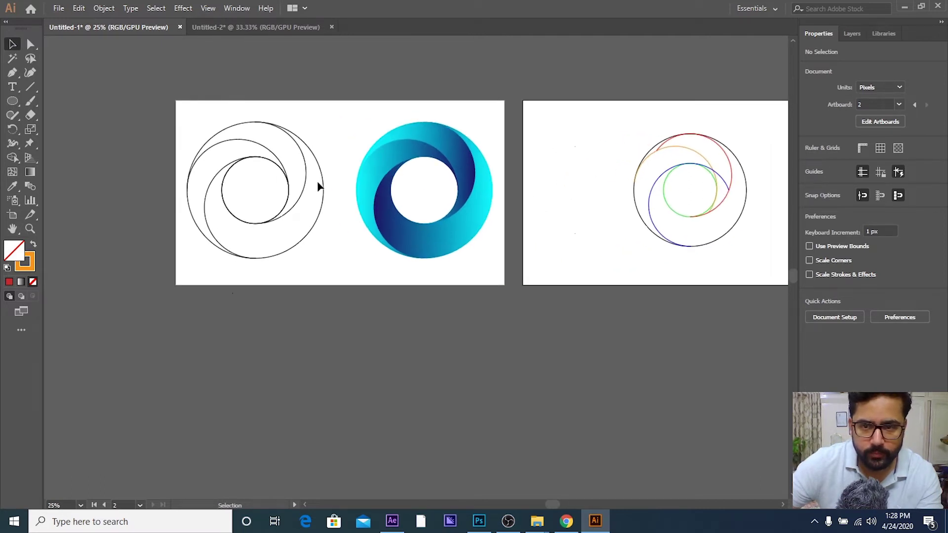
{"action": "left_click_drag", "start_coordinate": [548, 165], "coordinate": [439, 175]}
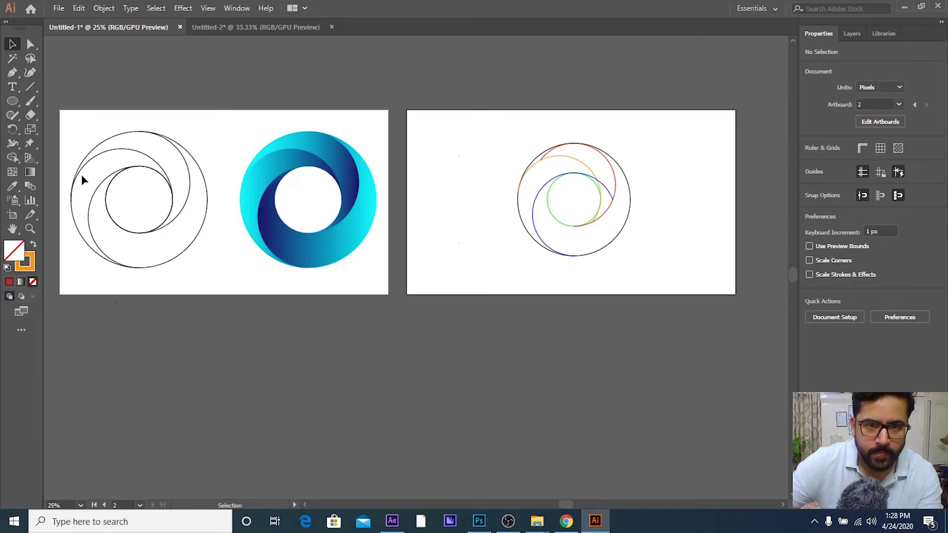
- Zoom in to compare against the reference, then marquee-select the second artboard's coloured circles
{"action": "scroll", "coordinate": [78, 169], "scroll_direction": "up", "scroll_amount": 2}
{"action": "scroll", "coordinate": [171, 196], "scroll_direction": "up", "scroll_amount": 2}
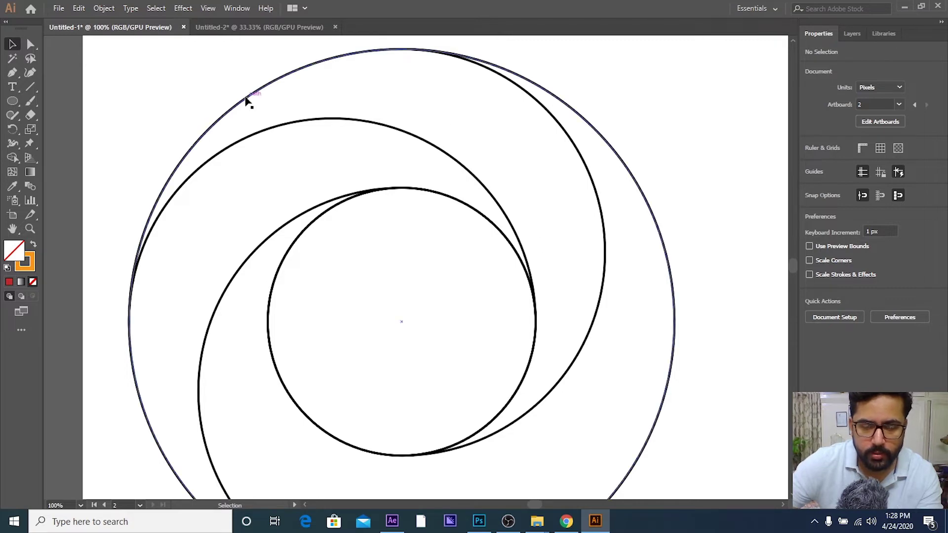
{"action": "scroll", "coordinate": [256, 106], "scroll_direction": "down", "scroll_amount": 2}
{"action": "scroll", "coordinate": [466, 137], "scroll_direction": "right", "scroll_amount": 10}
{"action": "scroll", "coordinate": [589, 182], "scroll_direction": "right", "scroll_amount": 5}
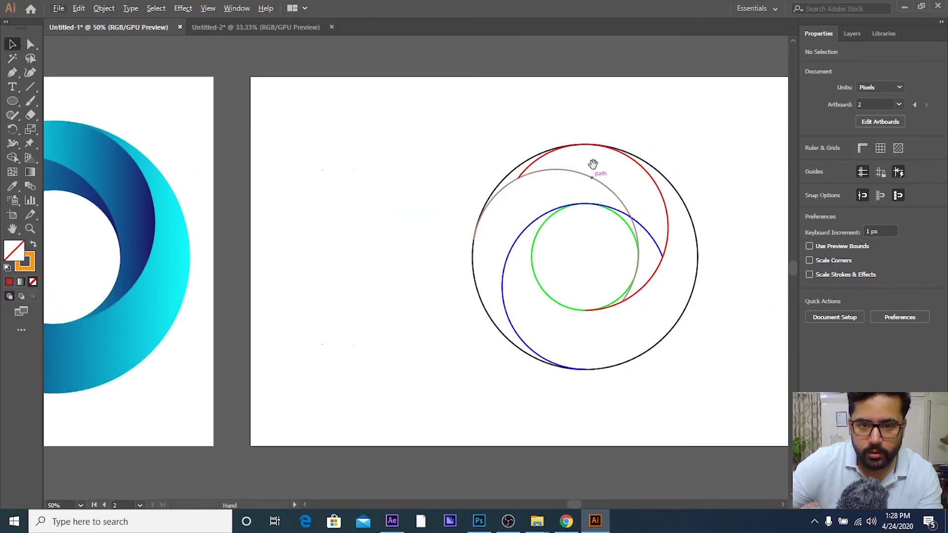
{"action": "scroll", "coordinate": [543, 198], "scroll_direction": "right", "scroll_amount": 3}
{"action": "scroll", "coordinate": [543, 197], "scroll_direction": "up", "scroll_amount": 1}
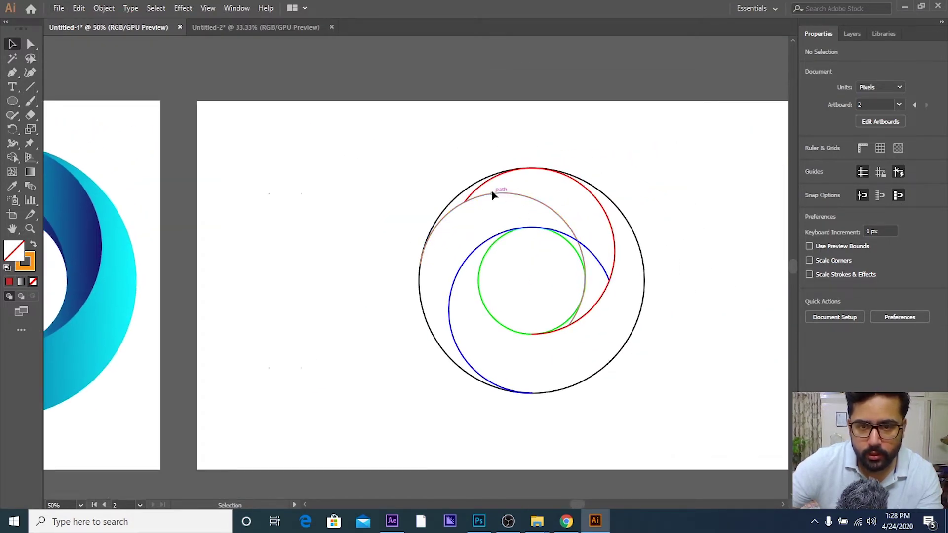
{"action": "scroll", "coordinate": [530, 209], "scroll_direction": "down", "scroll_amount": 2}
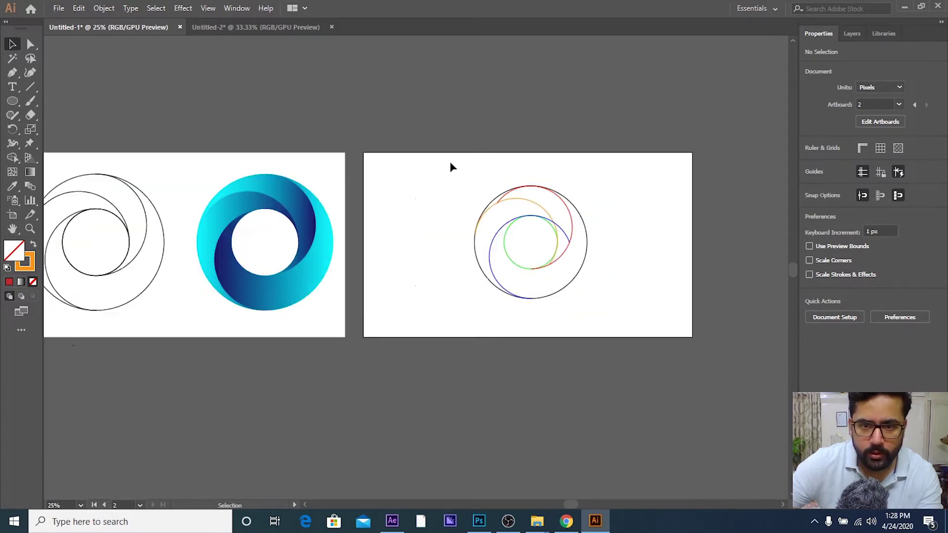
{"action": "left_click_drag", "start_coordinate": [450, 167], "coordinate": [605, 278]}
{"action": "left_click", "coordinate": [13, 157]}
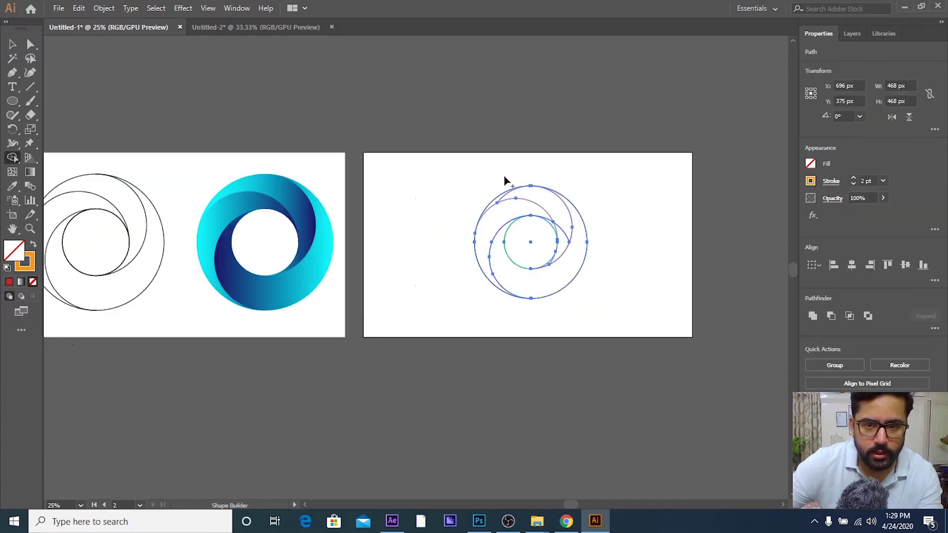
{"action": "scroll", "coordinate": [573, 205], "scroll_direction": "left", "scroll_amount": 1}
{"action": "scroll", "coordinate": [576, 207], "scroll_direction": "up", "scroll_amount": 2}
{"action": "scroll", "coordinate": [576, 208], "scroll_direction": "up", "scroll_amount": 2}
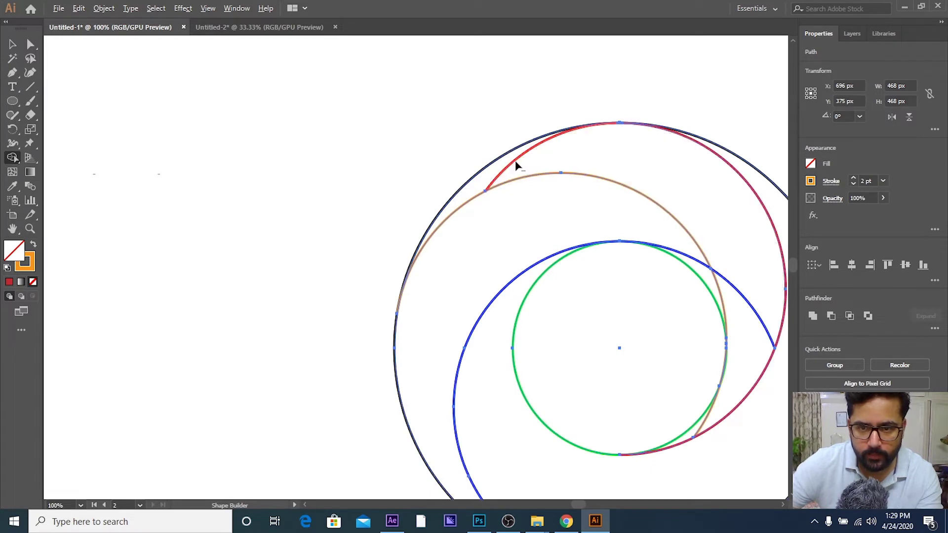
{"action": "scroll", "coordinate": [518, 169], "scroll_direction": "down", "scroll_amount": 1}
{"action": "scroll", "coordinate": [525, 172], "scroll_direction": "down", "scroll_amount": 4}
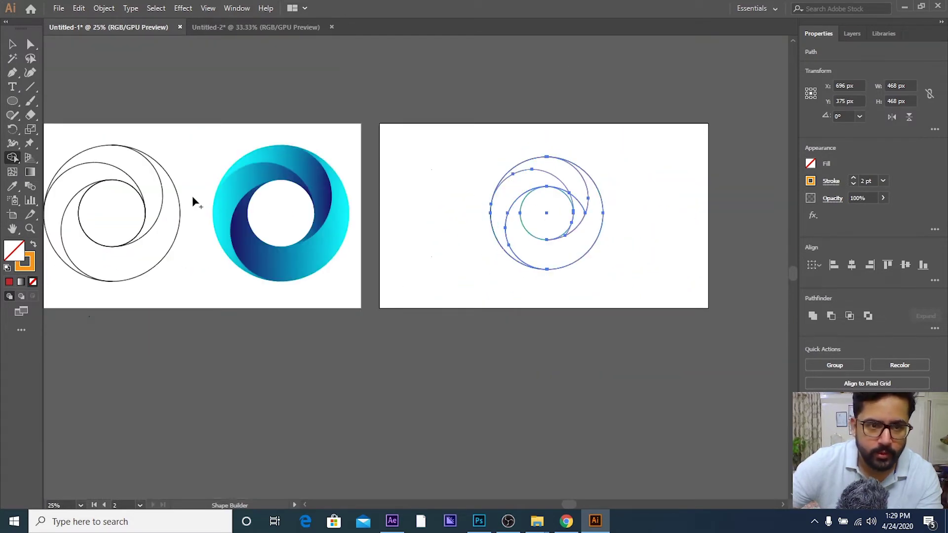
{"action": "scroll", "coordinate": [129, 217], "scroll_direction": "up", "scroll_amount": 5}
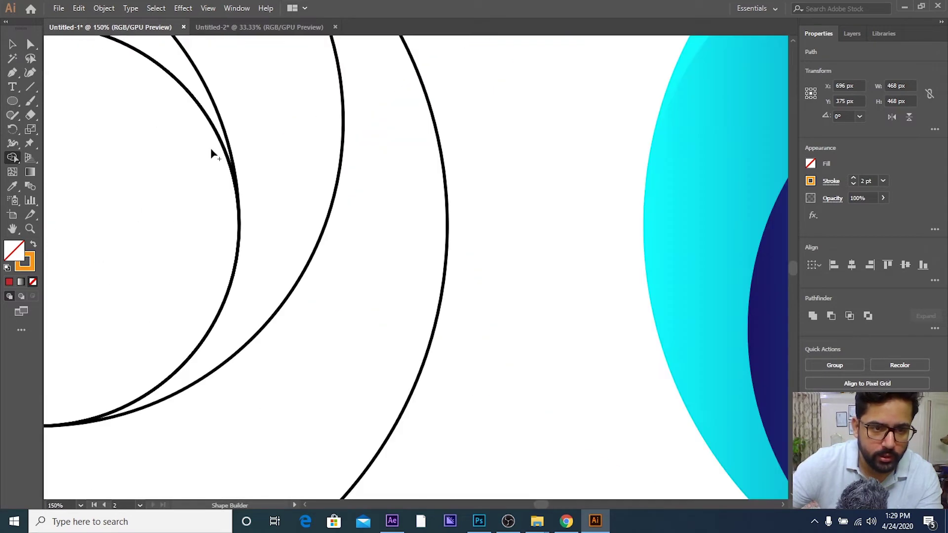
{"action": "scroll", "coordinate": [237, 254], "scroll_direction": "down", "scroll_amount": 4}
{"action": "scroll", "coordinate": [252, 212], "scroll_direction": "right", "scroll_amount": 5}
{"action": "scroll", "coordinate": [482, 243], "scroll_direction": "up", "scroll_amount": 2}
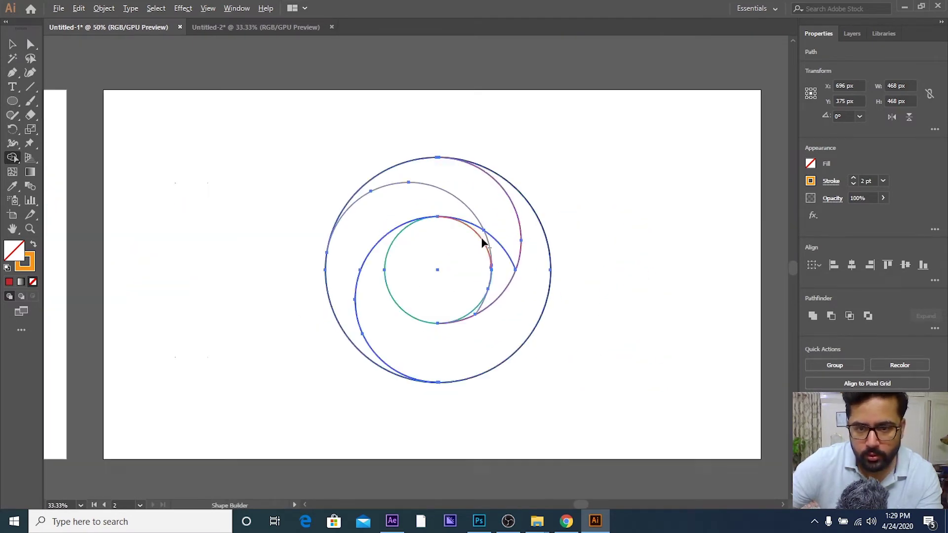
{"action": "scroll", "coordinate": [541, 260], "scroll_direction": "up", "scroll_amount": 3}
{"action": "scroll", "coordinate": [547, 271], "scroll_direction": "down", "scroll_amount": 4}
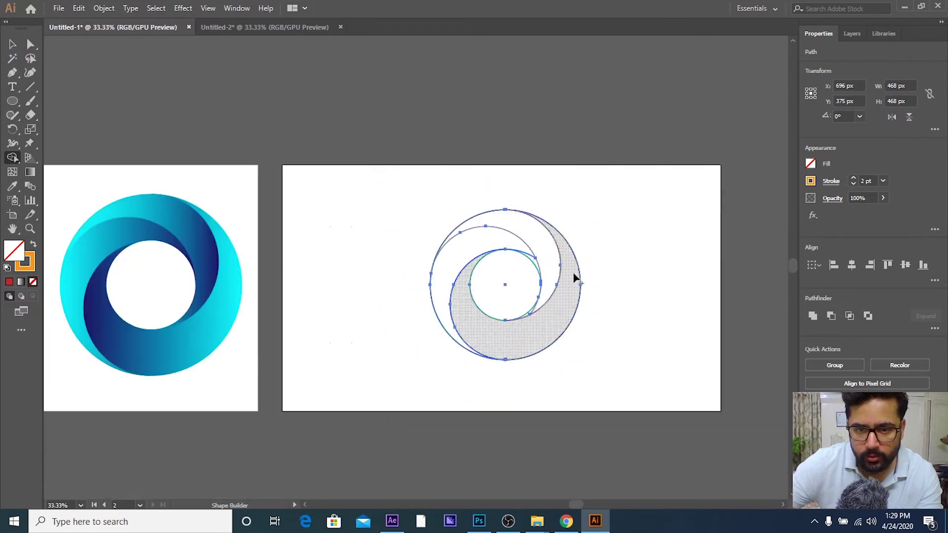
{"action": "scroll", "coordinate": [571, 275], "scroll_direction": "right", "scroll_amount": 3}
{"action": "scroll", "coordinate": [555, 237], "scroll_direction": "down", "scroll_amount": 2}
{"action": "scroll", "coordinate": [484, 228], "scroll_direction": "up", "scroll_amount": 4}
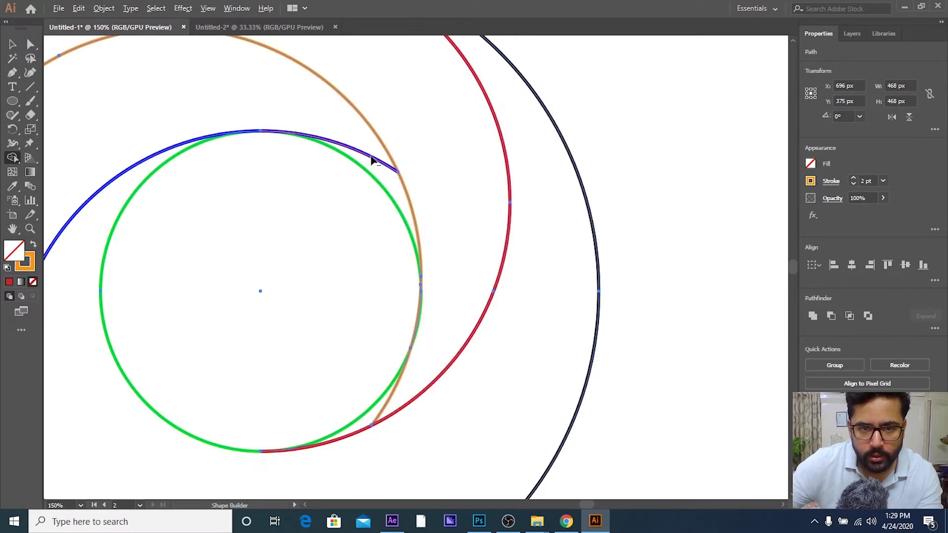
{"action": "scroll", "coordinate": [399, 183], "scroll_direction": "down", "scroll_amount": 4}
{"action": "scroll", "coordinate": [397, 253], "scroll_direction": "up", "scroll_amount": 6}
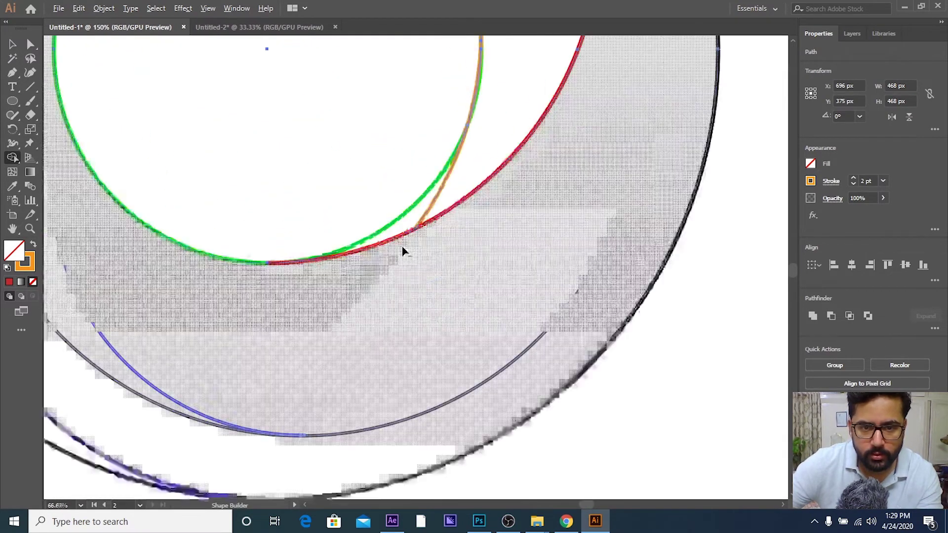
{"action": "left_click", "coordinate": [440, 206]}
- With the Selection tool, marquee-select the swirl circles on the second artboard
{"action": "scroll", "coordinate": [441, 207], "scroll_direction": "down", "scroll_amount": 6}
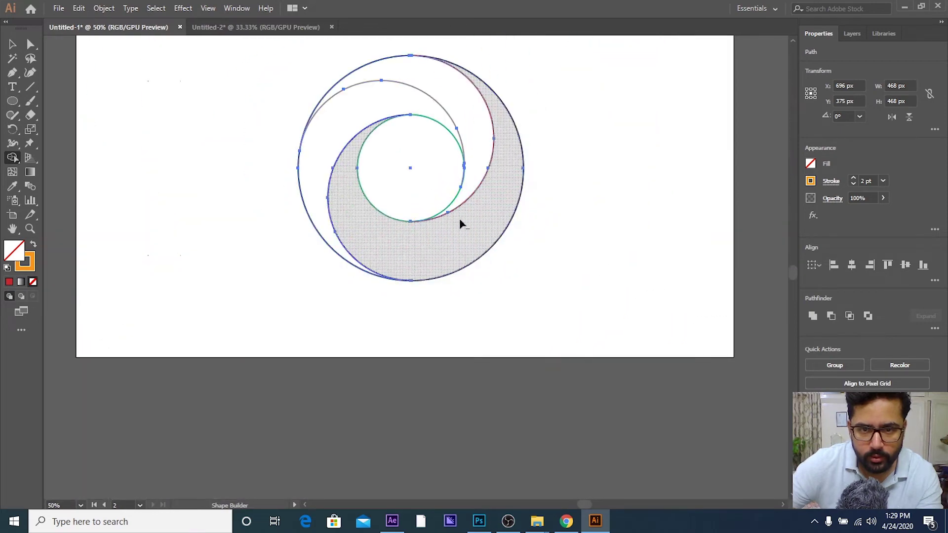
{"action": "left_click", "coordinate": [12, 44]}
{"action": "left_click", "coordinate": [292, 76]}
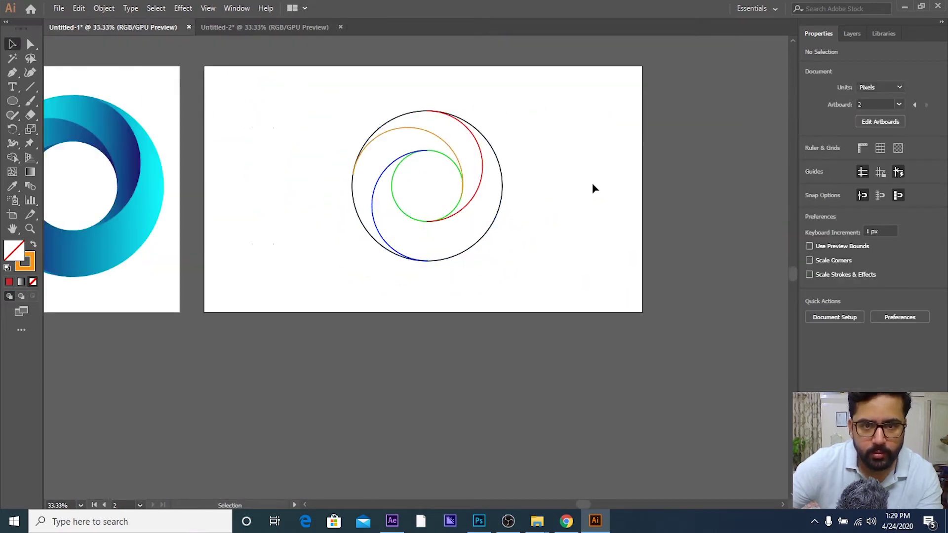
{"action": "scroll", "coordinate": [565, 193], "scroll_direction": "down", "scroll_amount": 1}
{"action": "scroll", "coordinate": [566, 196], "scroll_direction": "down", "scroll_amount": 1}
{"action": "left_click_drag", "start_coordinate": [467, 141], "coordinate": [543, 217]}
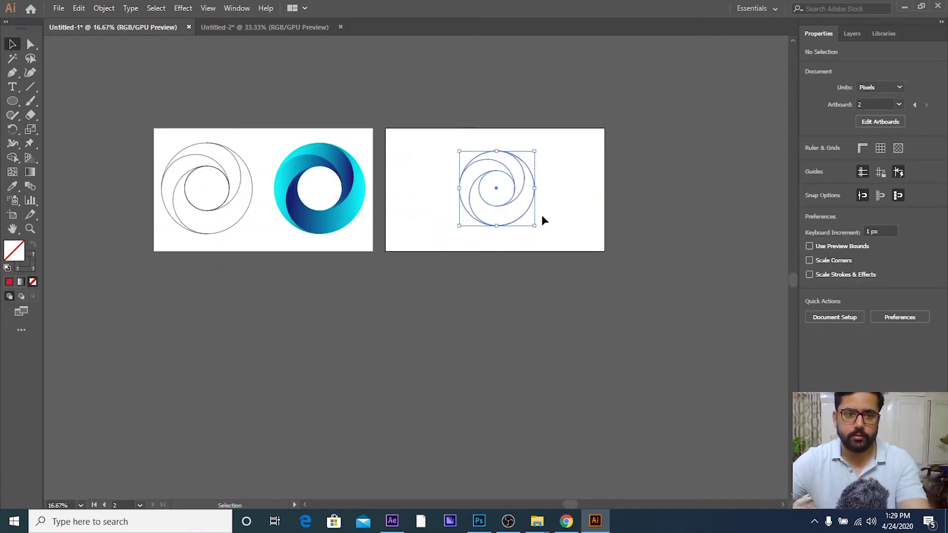
{"action": "scroll", "coordinate": [544, 218], "scroll_direction": "up", "scroll_amount": 2}
{"action": "scroll", "coordinate": [521, 209], "scroll_direction": "up", "scroll_amount": 1}
{"action": "scroll", "coordinate": [666, 204], "scroll_direction": "up", "scroll_amount": 2}
- Reselect the swirl circles and change their stroke colour to black
{"action": "left_click", "coordinate": [666, 204]}
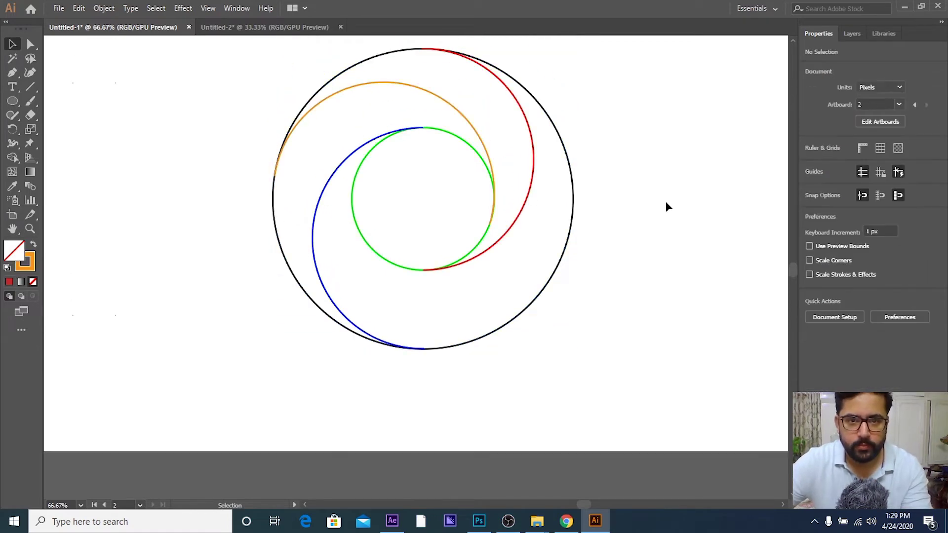
{"action": "scroll", "coordinate": [666, 204], "scroll_direction": "down", "scroll_amount": 2}
{"action": "scroll", "coordinate": [588, 208], "scroll_direction": "down", "scroll_amount": 2}
{"action": "scroll", "coordinate": [495, 197], "scroll_direction": "left", "scroll_amount": 1}
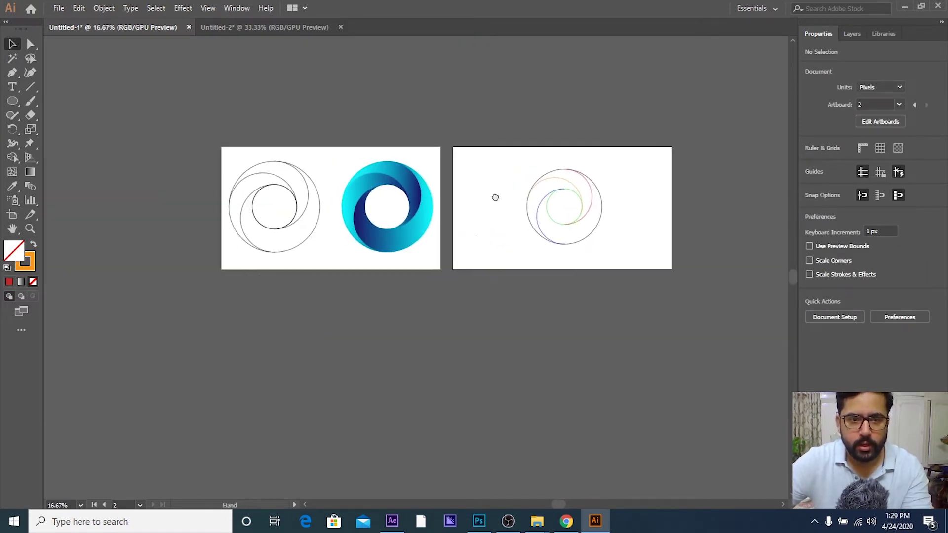
{"action": "scroll", "coordinate": [374, 147], "scroll_direction": "right", "scroll_amount": 3}
{"action": "left_click_drag", "start_coordinate": [451, 221], "coordinate": [464, 223]}
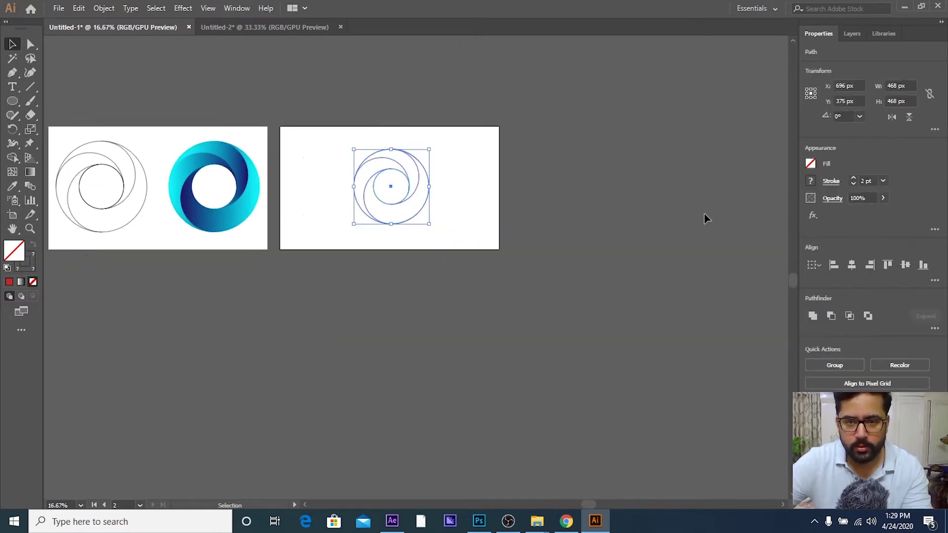
{"action": "left_click", "coordinate": [811, 182]}
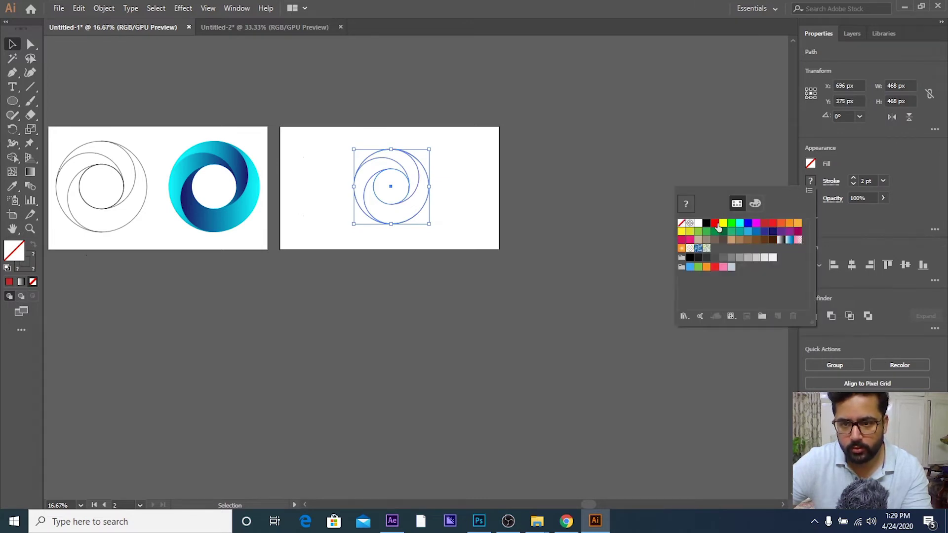
{"action": "left_click", "coordinate": [707, 225]}
{"action": "left_click", "coordinate": [492, 188]}
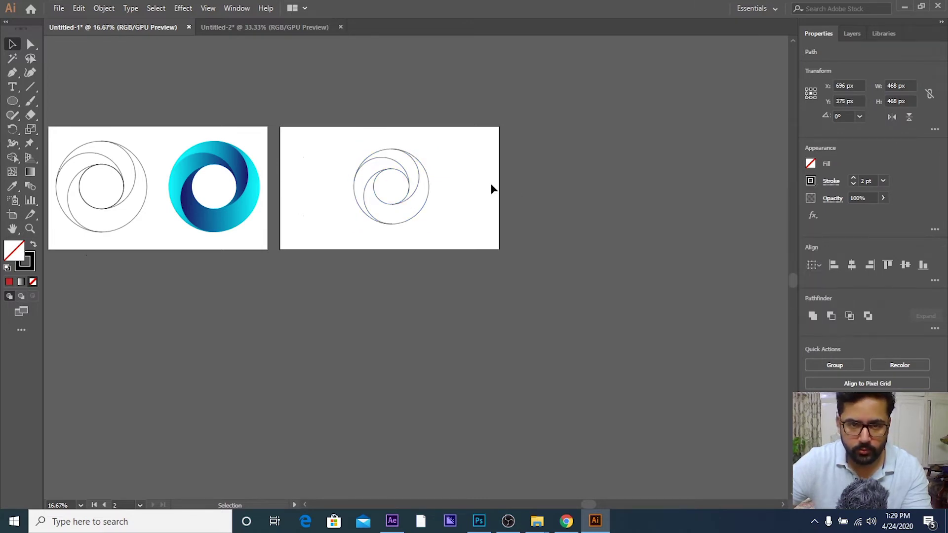
- Recentre both artboards and marquee-select the circles on the right artboard
{"action": "scroll", "coordinate": [400, 186], "scroll_direction": "up", "scroll_amount": 3, "text": "alt"}
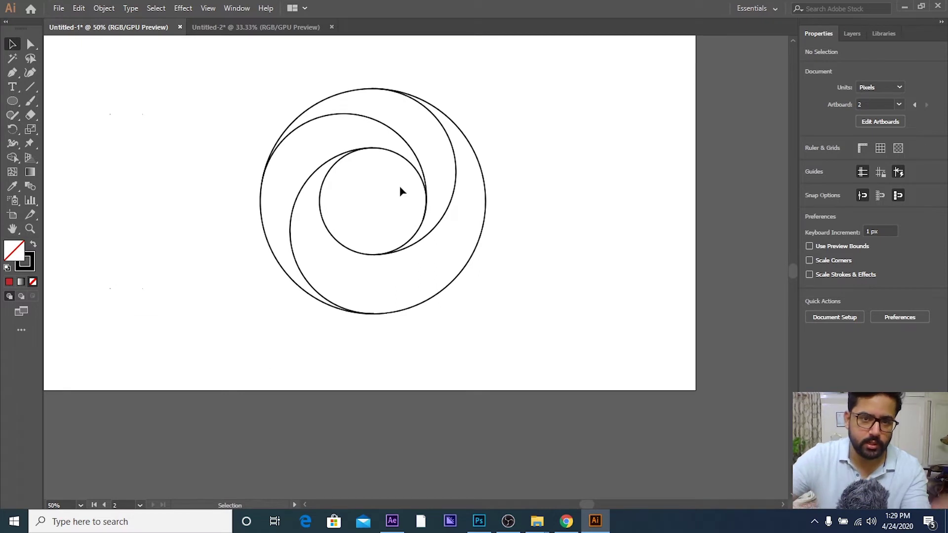
{"action": "scroll", "coordinate": [393, 188], "scroll_direction": "down", "scroll_amount": 3, "text": "alt"}
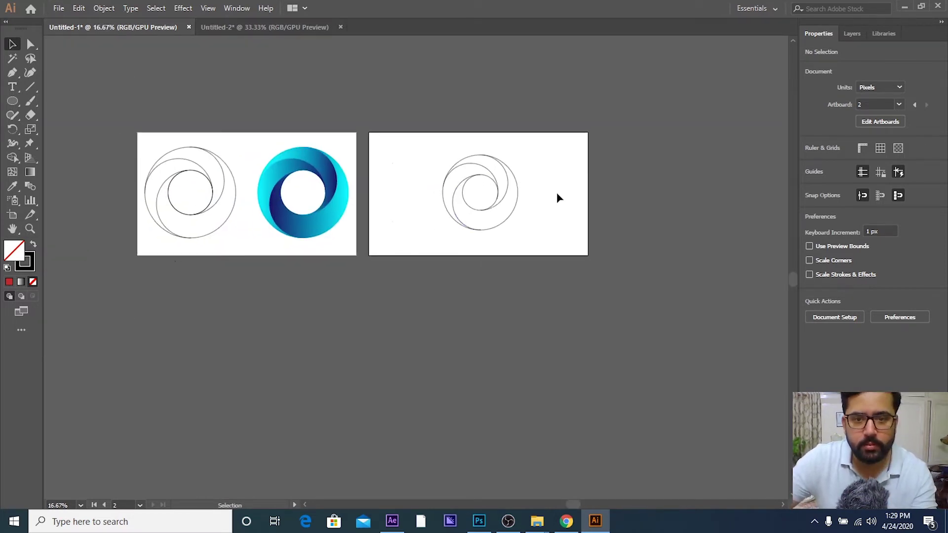
{"action": "scroll", "coordinate": [301, 190], "scroll_direction": "up", "scroll_amount": 4, "text": "alt"}
{"action": "scroll", "coordinate": [300, 190], "scroll_direction": "down", "scroll_amount": 3, "text": "alt"}
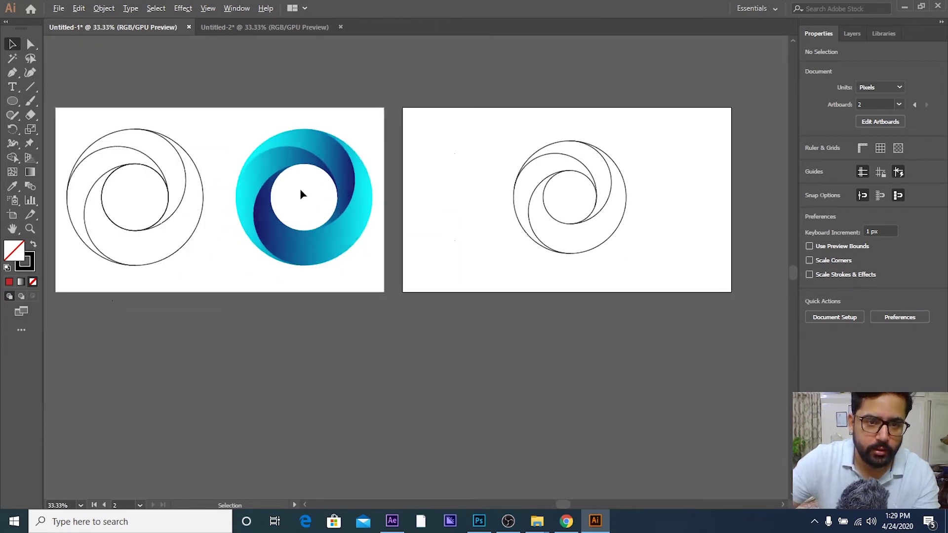
{"action": "scroll", "coordinate": [335, 183], "scroll_direction": "down", "scroll_amount": 1, "text": "alt"}
{"action": "scroll", "coordinate": [395, 222], "scroll_direction": "down", "scroll_amount": 1, "text": "alt"}
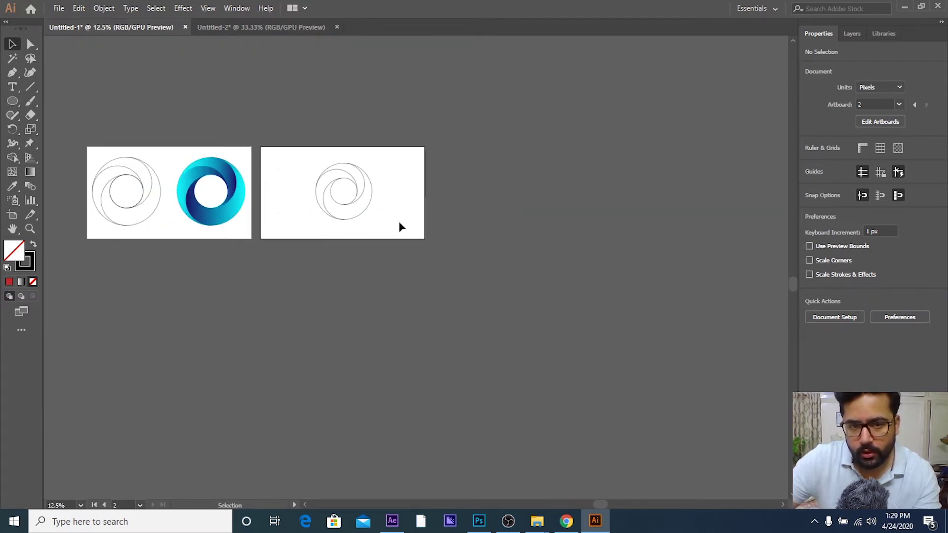
{"action": "left_click_drag", "start_coordinate": [373, 186], "coordinate": [432, 204]}
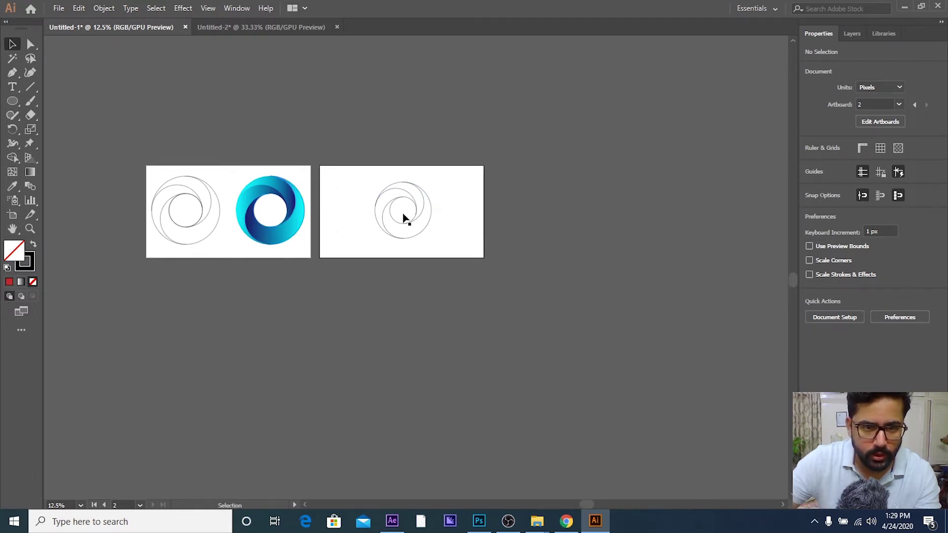
{"action": "left_click_drag", "start_coordinate": [336, 163], "coordinate": [466, 255]}
- With the Shape Builder tool active, set the stroke colour to None
{"action": "left_click", "coordinate": [12, 158]}
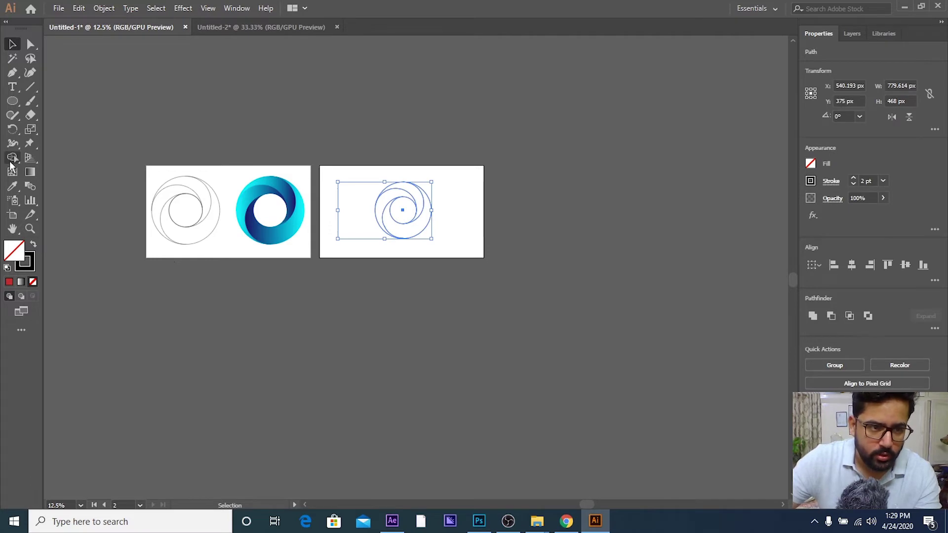
{"action": "scroll", "coordinate": [412, 217], "scroll_direction": "up", "scroll_amount": 3}
{"action": "scroll", "coordinate": [407, 213], "scroll_direction": "up", "scroll_amount": 1}
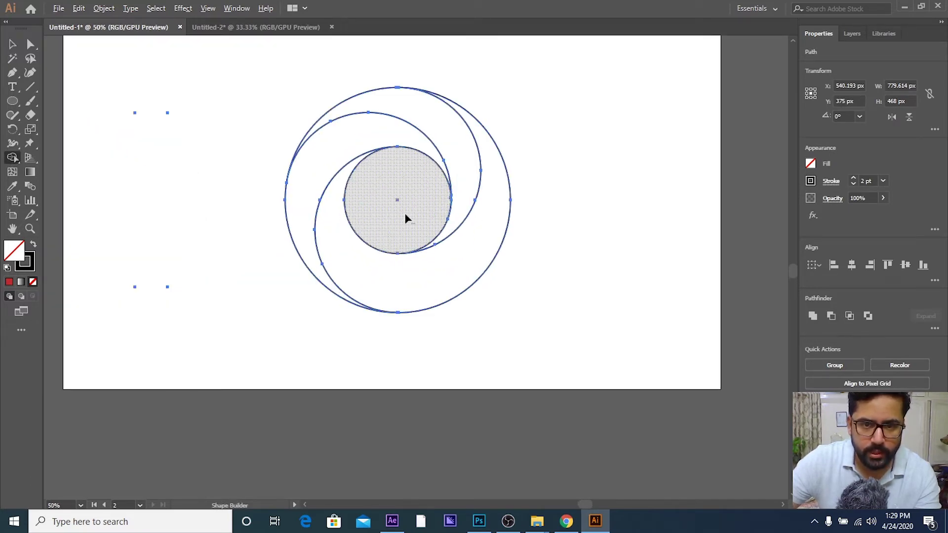
{"action": "scroll", "coordinate": [518, 265], "scroll_direction": "up", "scroll_amount": 1}
{"action": "scroll", "coordinate": [515, 264], "scroll_direction": "up", "scroll_amount": 1}
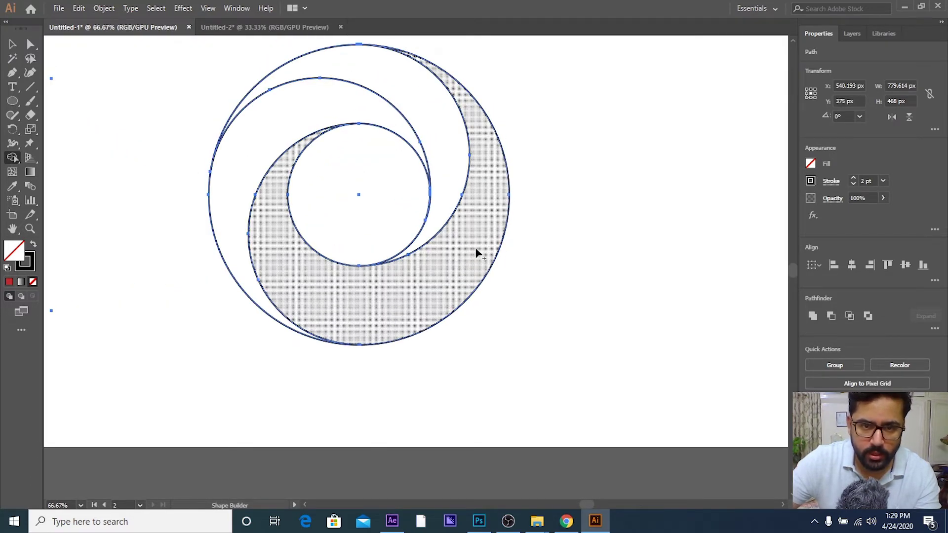
{"action": "left_click", "coordinate": [477, 253]}
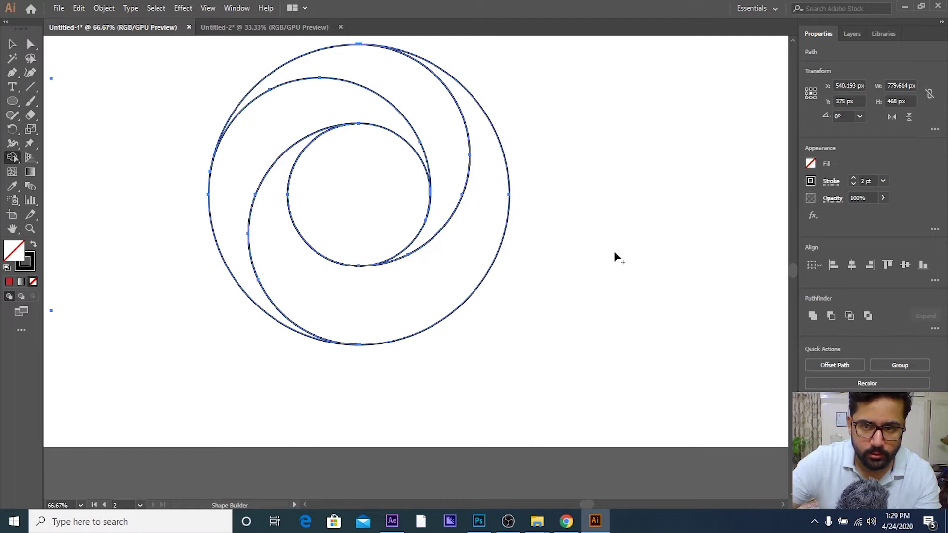
{"action": "left_click", "coordinate": [810, 182]}
{"action": "left_click", "coordinate": [681, 224]}
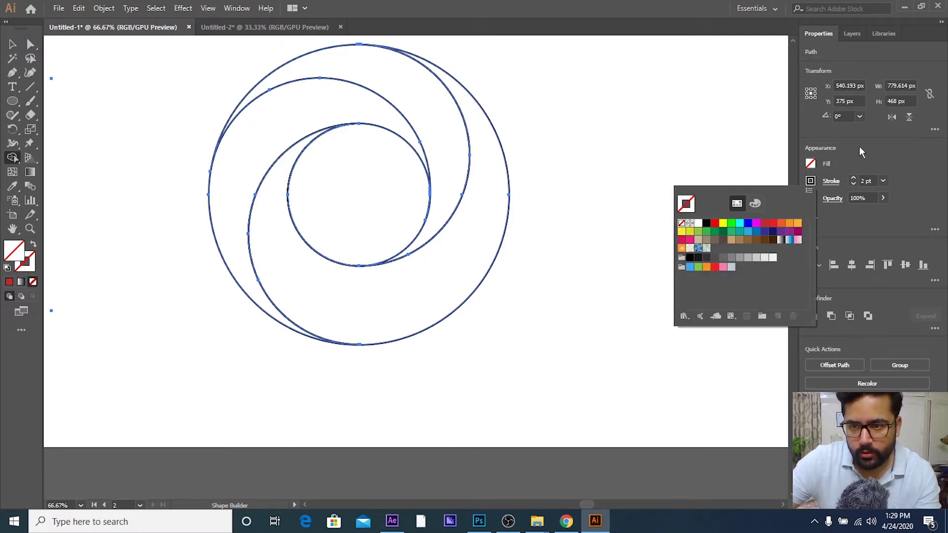
- Fill the lower, upper-right and left crescents magenta, red and cyan, then deselect
{"action": "left_click", "coordinate": [756, 206]}
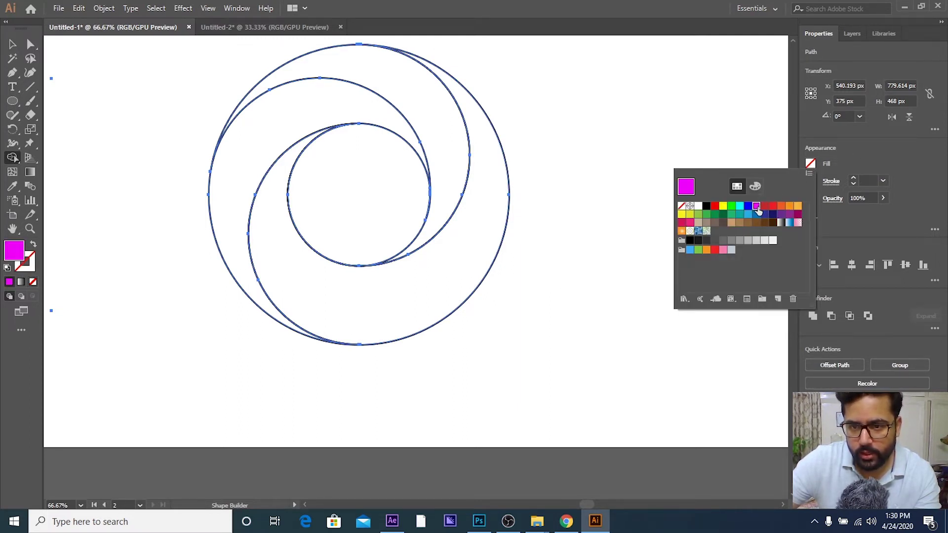
{"action": "left_click", "coordinate": [475, 291]}
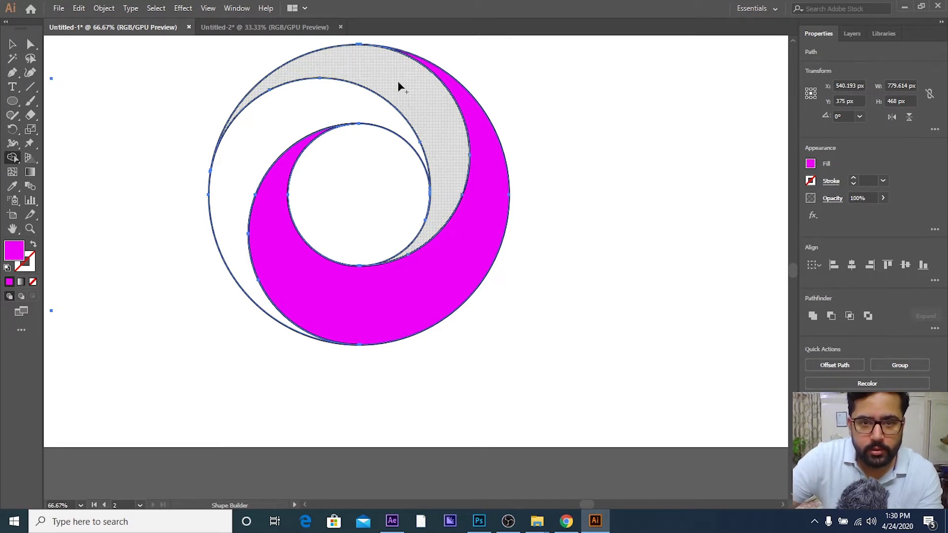
{"action": "left_click", "coordinate": [811, 164]}
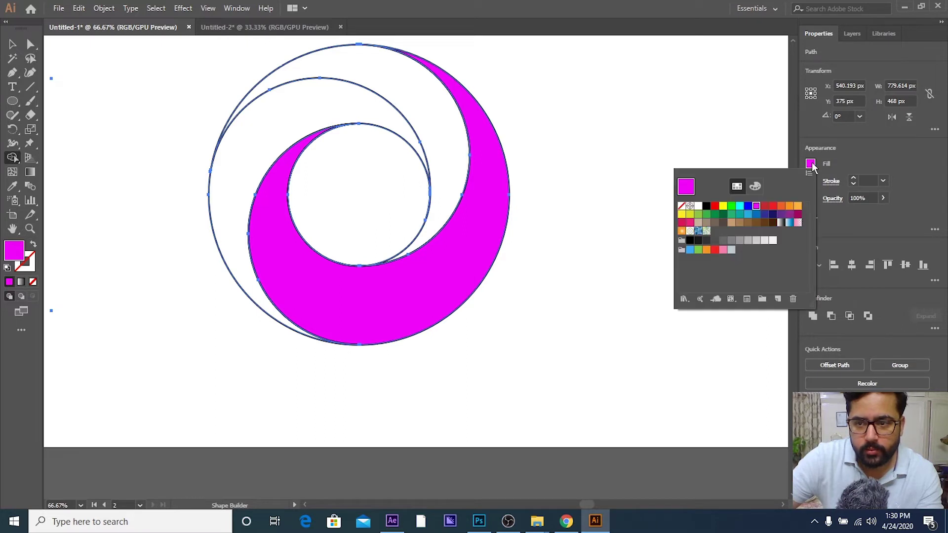
{"action": "left_click", "coordinate": [772, 208]}
{"action": "left_click", "coordinate": [450, 152]}
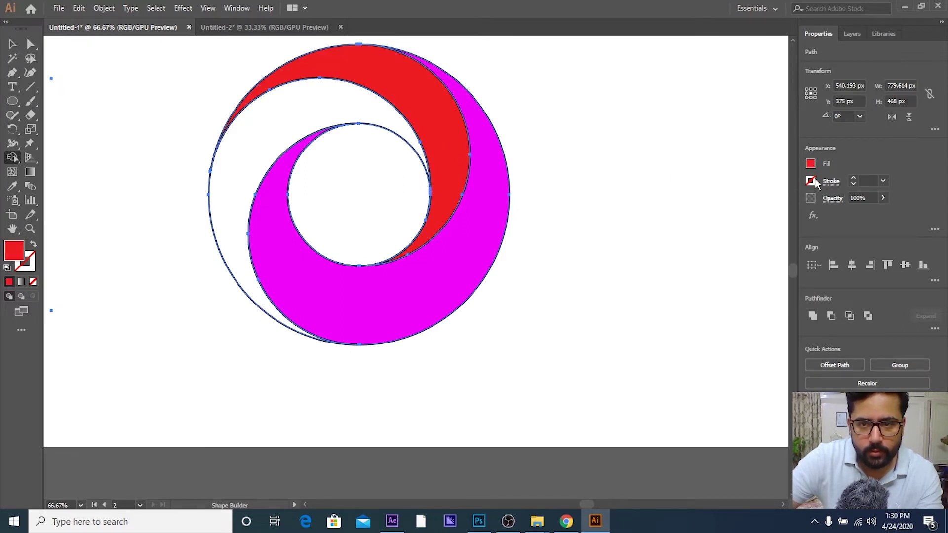
{"action": "left_click", "coordinate": [812, 165]}
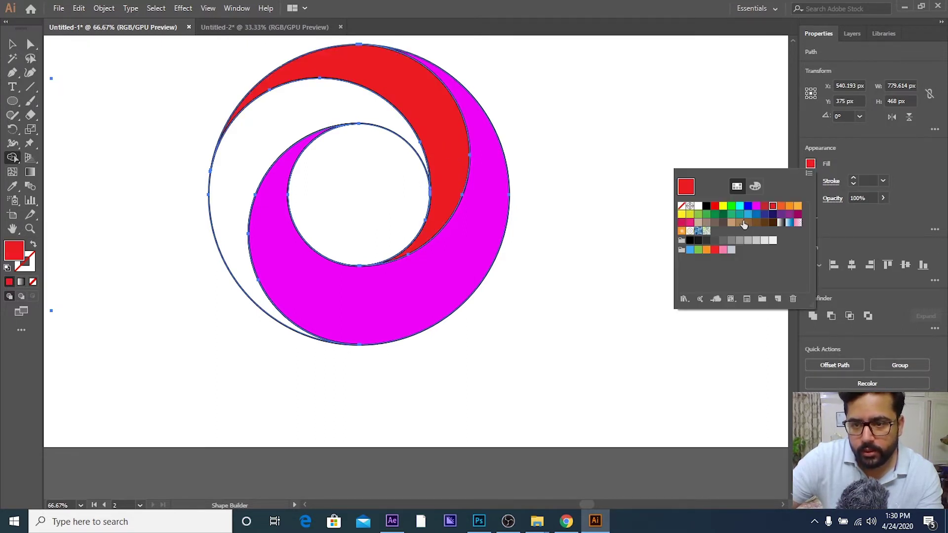
{"action": "left_click", "coordinate": [740, 207]}
{"action": "left_click", "coordinate": [270, 132]}
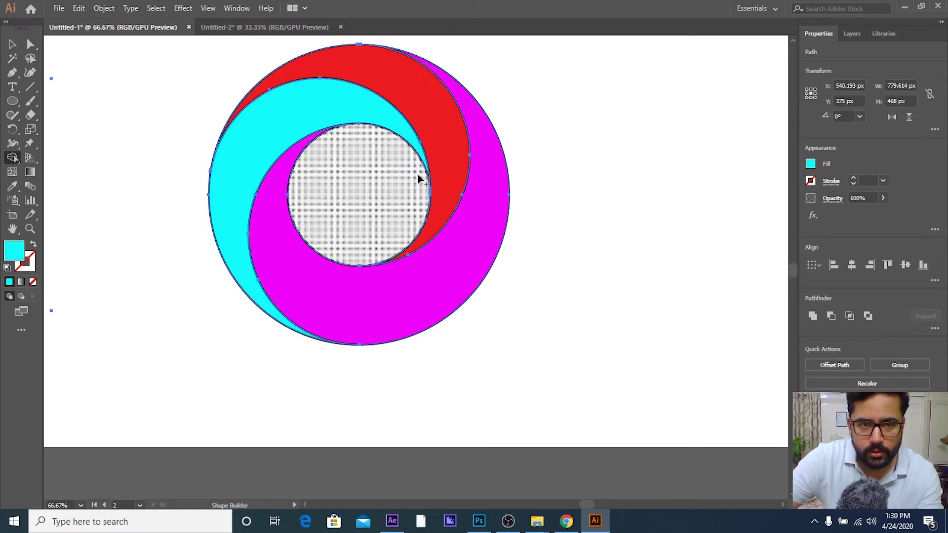
{"action": "scroll", "coordinate": [440, 186], "scroll_direction": "down", "scroll_amount": 3}
{"action": "key", "text": "v"}
{"action": "left_click", "coordinate": [295, 70]}
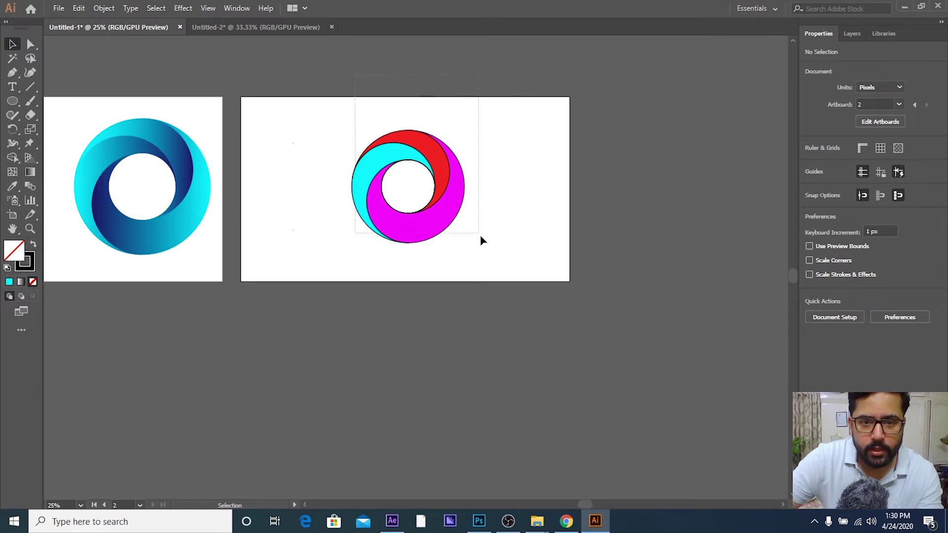
- Remove the black outline stroke from all the coloured ring shapes
{"action": "left_click_drag", "start_coordinate": [355, 75], "coordinate": [480, 237]}
{"action": "left_click", "coordinate": [810, 181]}
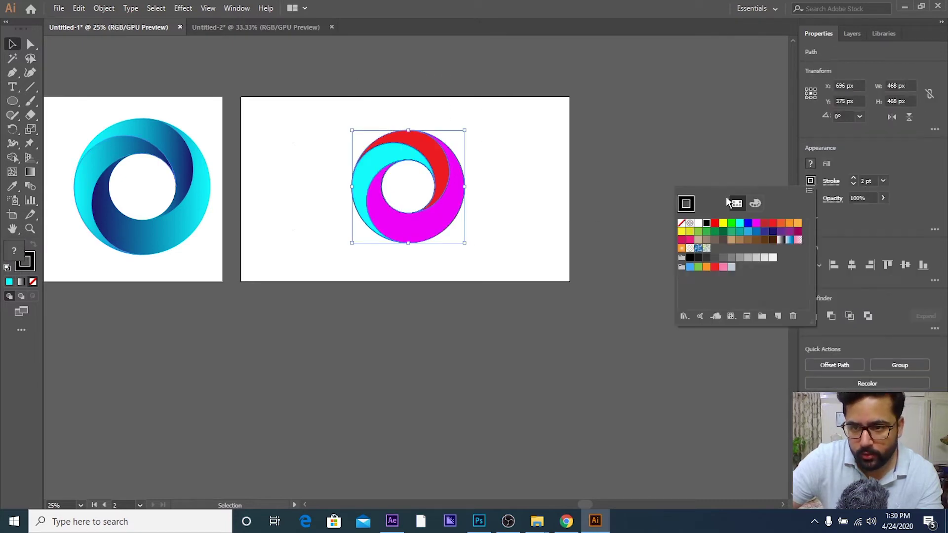
{"action": "left_click", "coordinate": [682, 223]}
{"action": "left_click", "coordinate": [524, 208]}
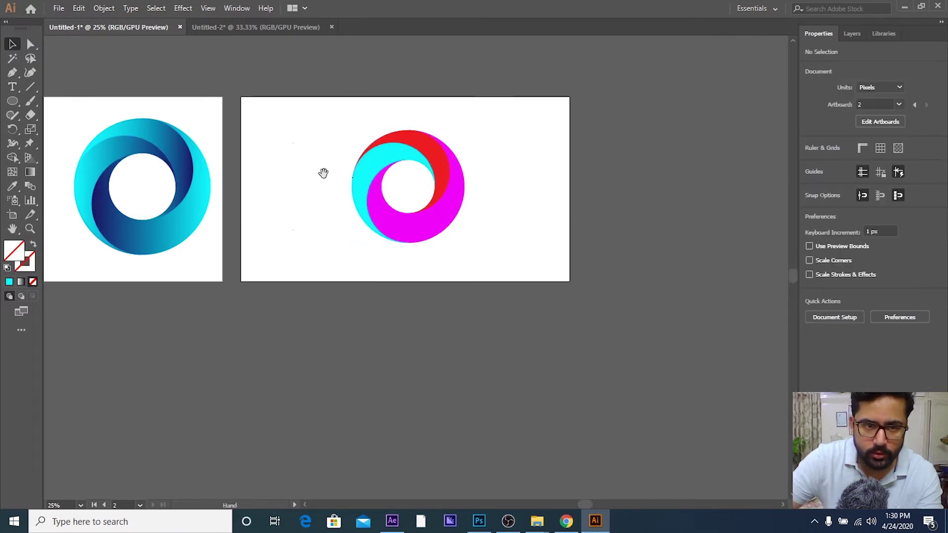
- Zoom in on the second ring and select its magenta crescent
{"action": "scroll", "coordinate": [341, 171], "scroll_direction": "left", "scroll_amount": 3}
{"action": "scroll", "coordinate": [524, 180], "scroll_direction": "right", "scroll_amount": 2}
{"action": "scroll", "coordinate": [521, 180], "scroll_direction": "right", "scroll_amount": 3}
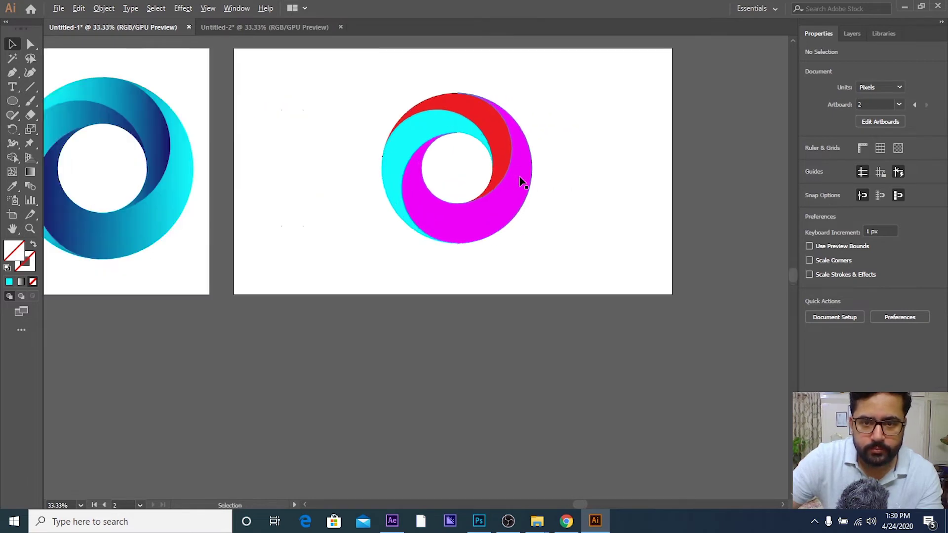
{"action": "scroll", "coordinate": [525, 187], "scroll_direction": "down", "scroll_amount": 1}
{"action": "scroll", "coordinate": [524, 193], "scroll_direction": "up", "scroll_amount": 3}
{"action": "scroll", "coordinate": [522, 194], "scroll_direction": "down", "scroll_amount": 3}
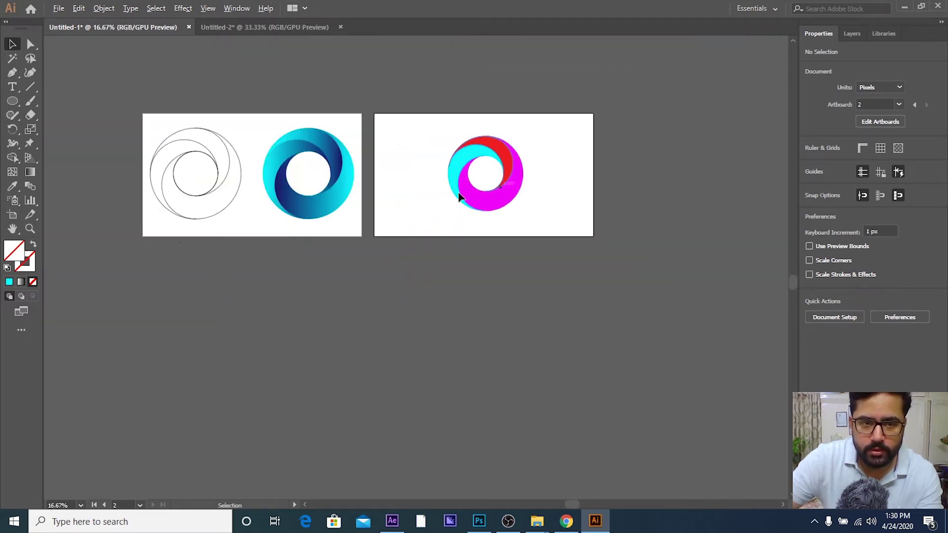
{"action": "scroll", "coordinate": [523, 179], "scroll_direction": "up", "scroll_amount": 3}
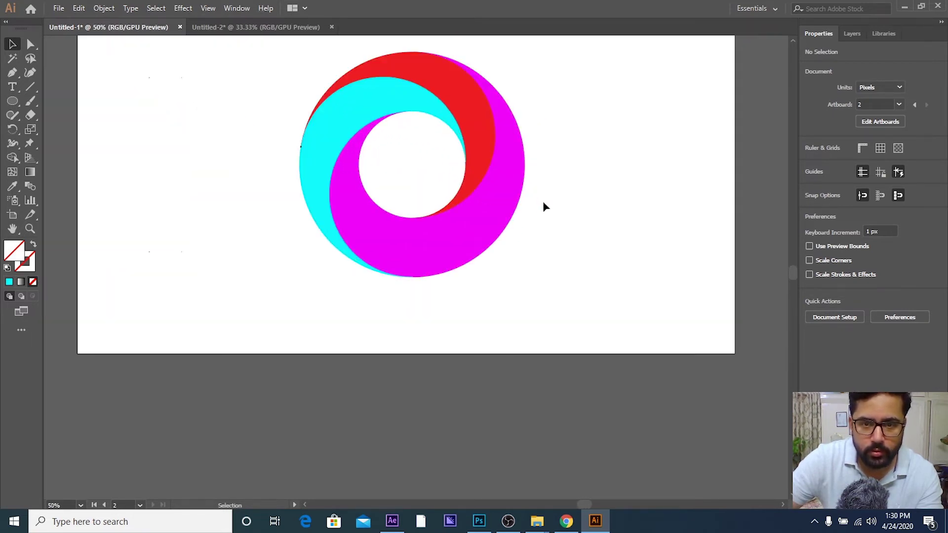
{"action": "left_click", "coordinate": [505, 169]}
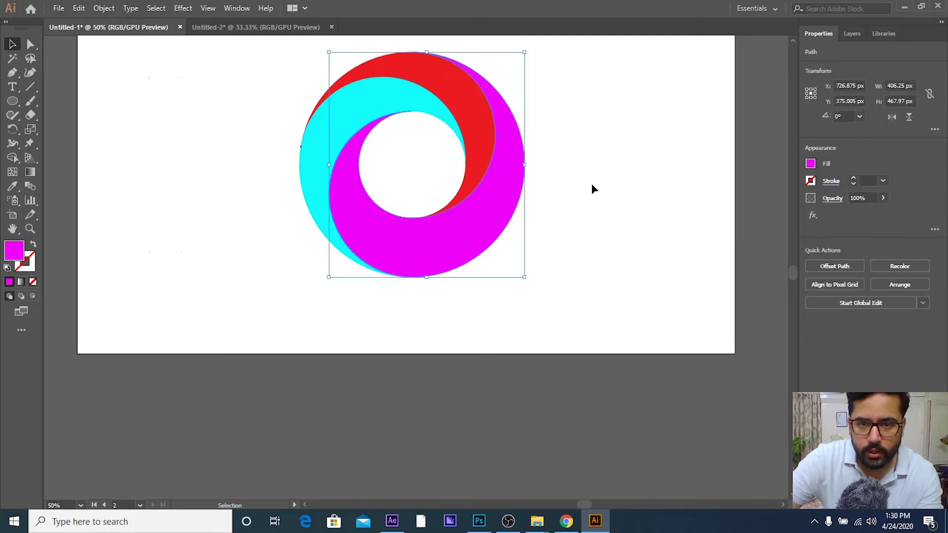
- Give the magenta crescent a gradient running from dark navy blue to cyan
{"action": "left_click", "coordinate": [22, 283]}
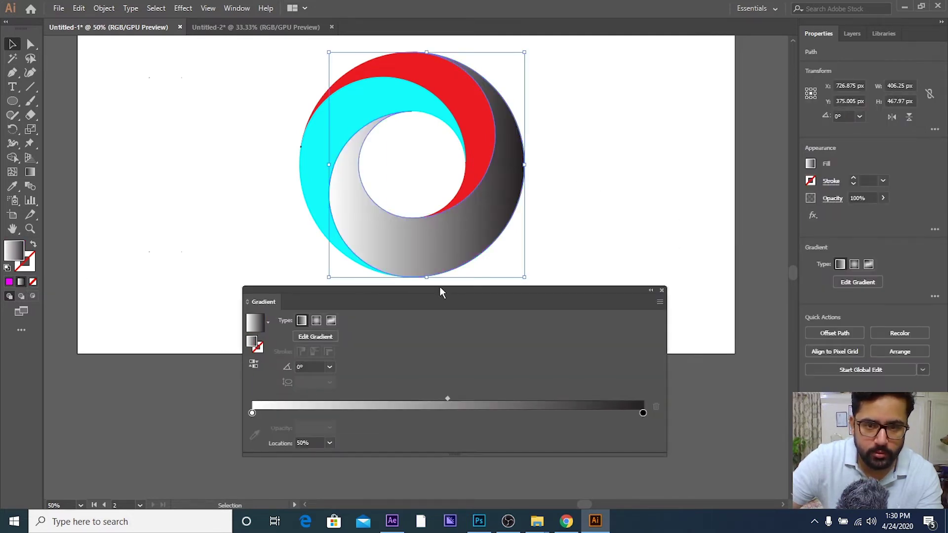
{"action": "left_click_drag", "start_coordinate": [440, 289], "coordinate": [486, 288]}
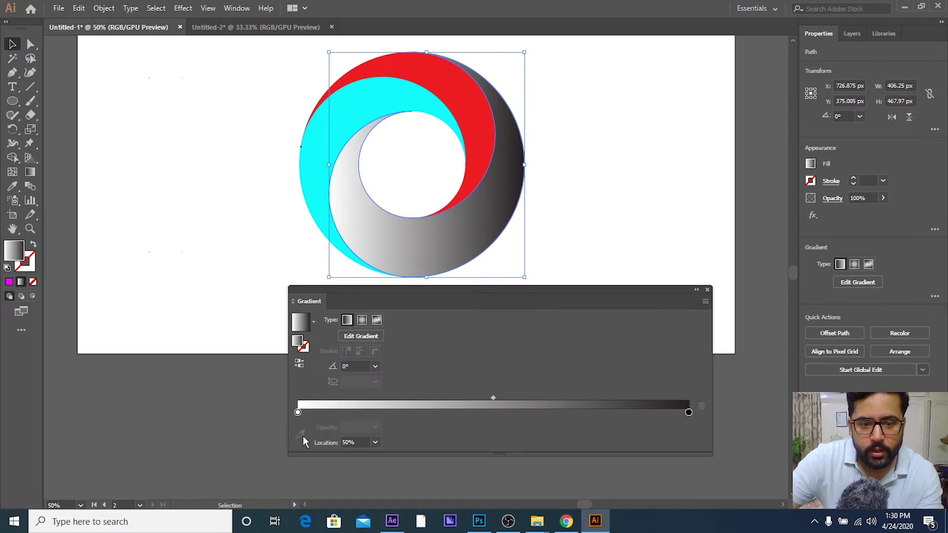
{"action": "left_click", "coordinate": [298, 413]}
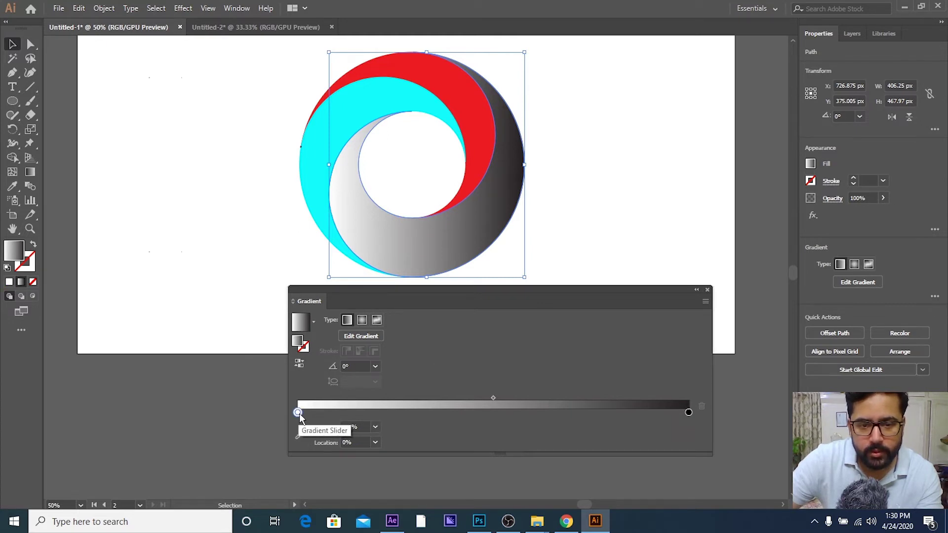
{"action": "double_click", "coordinate": [297, 413]}
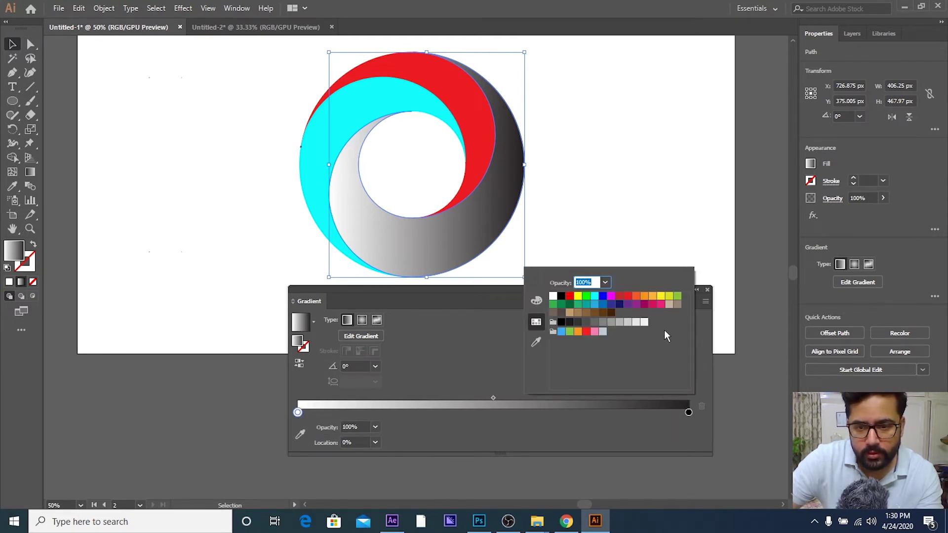
{"action": "left_click", "coordinate": [620, 305]}
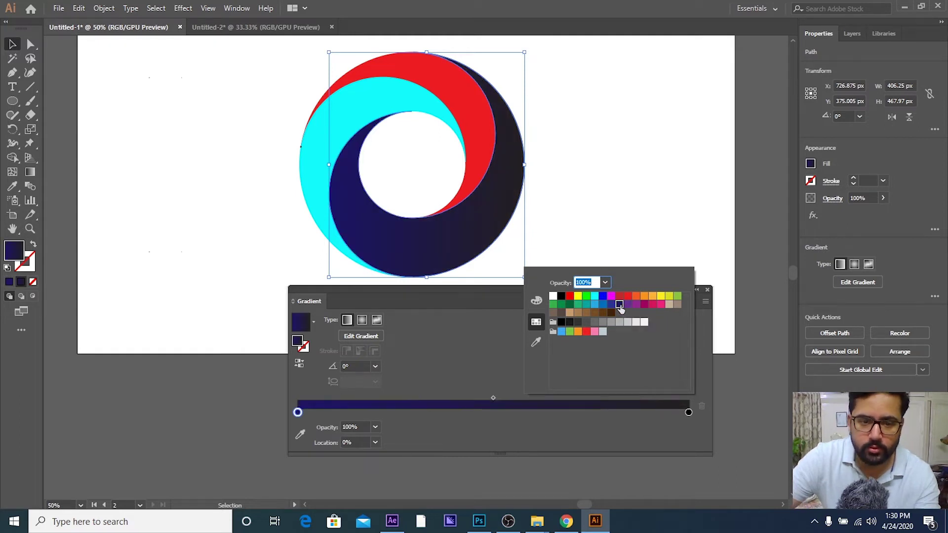
{"action": "left_click", "coordinate": [688, 412]}
{"action": "double_click", "coordinate": [688, 413]}
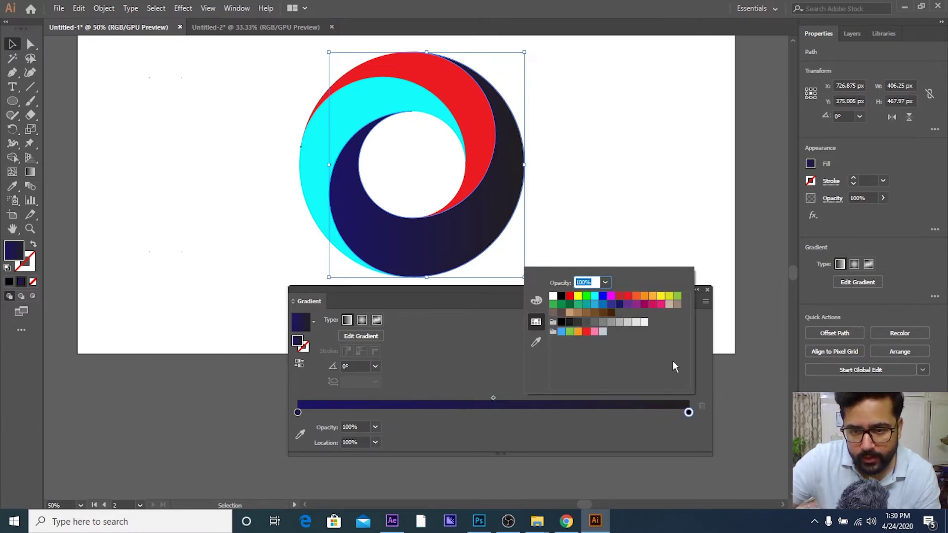
{"action": "left_click", "coordinate": [594, 297]}
{"action": "left_click", "coordinate": [585, 225]}
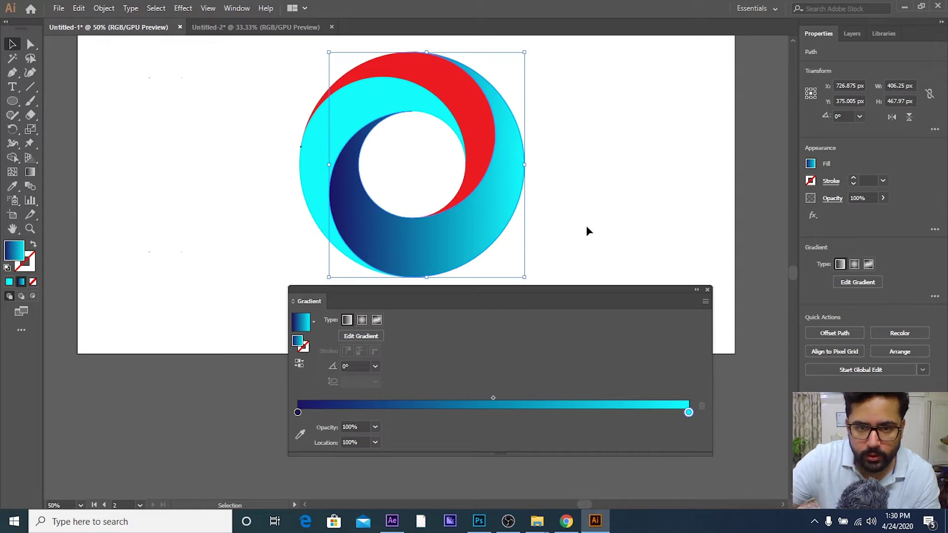
- Apply the same navy-to-cyan gradient to the red and cyan crescents, then close gradient settings
{"action": "left_click", "coordinate": [455, 85]}
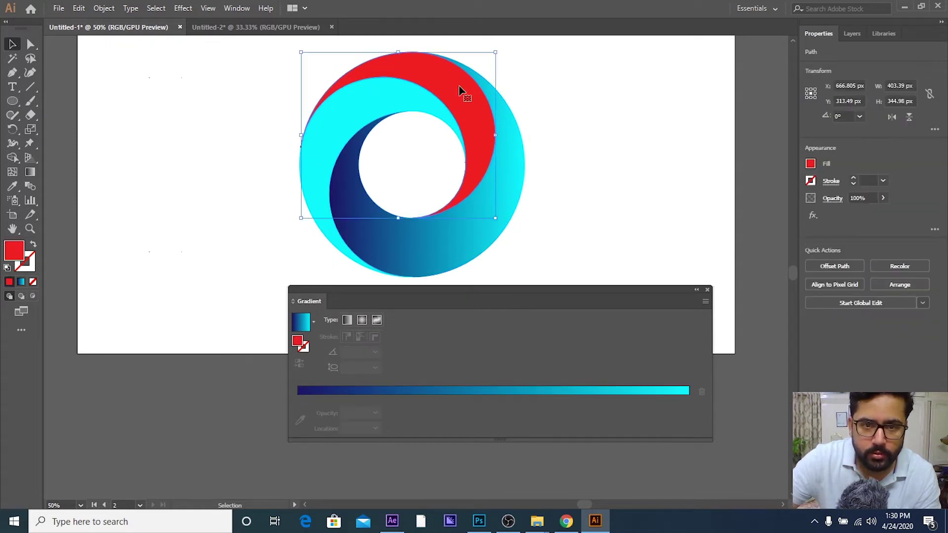
{"action": "left_click", "coordinate": [21, 283]}
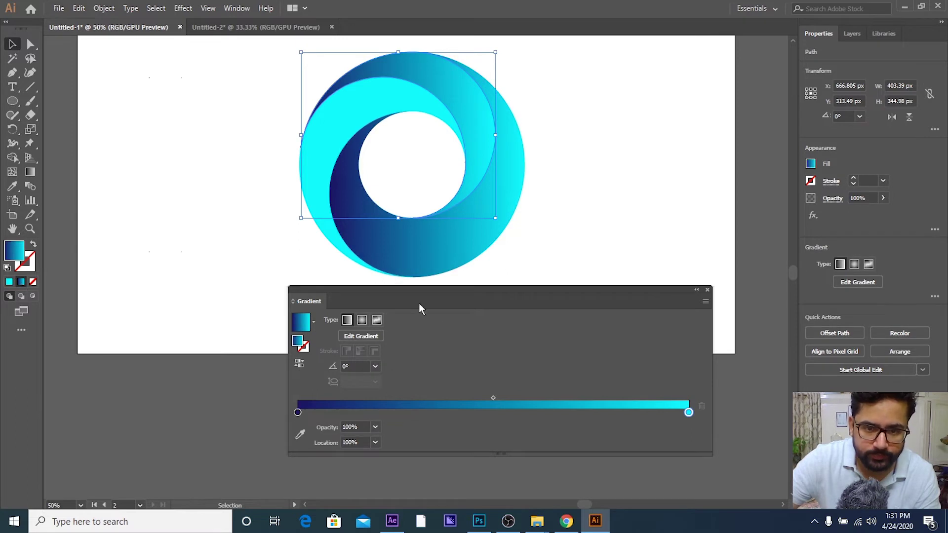
{"action": "left_click", "coordinate": [568, 238]}
{"action": "left_click", "coordinate": [334, 113]}
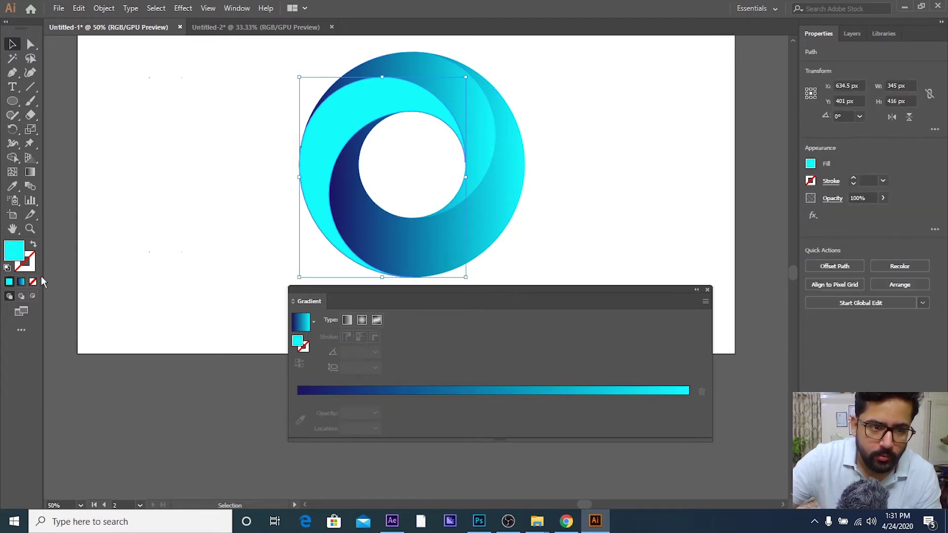
{"action": "left_click", "coordinate": [21, 284]}
{"action": "left_click", "coordinate": [532, 190]}
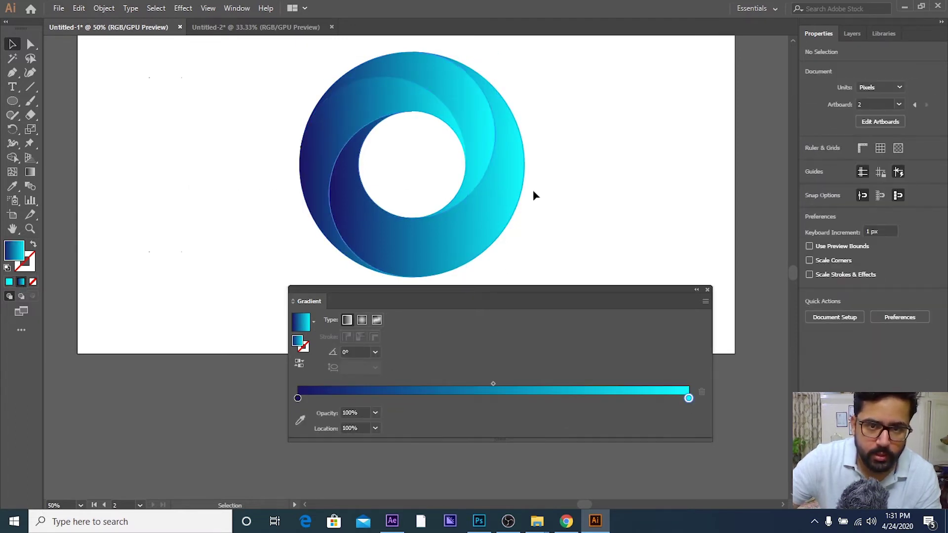
{"action": "scroll", "coordinate": [457, 95], "scroll_direction": "up", "scroll_amount": 3}
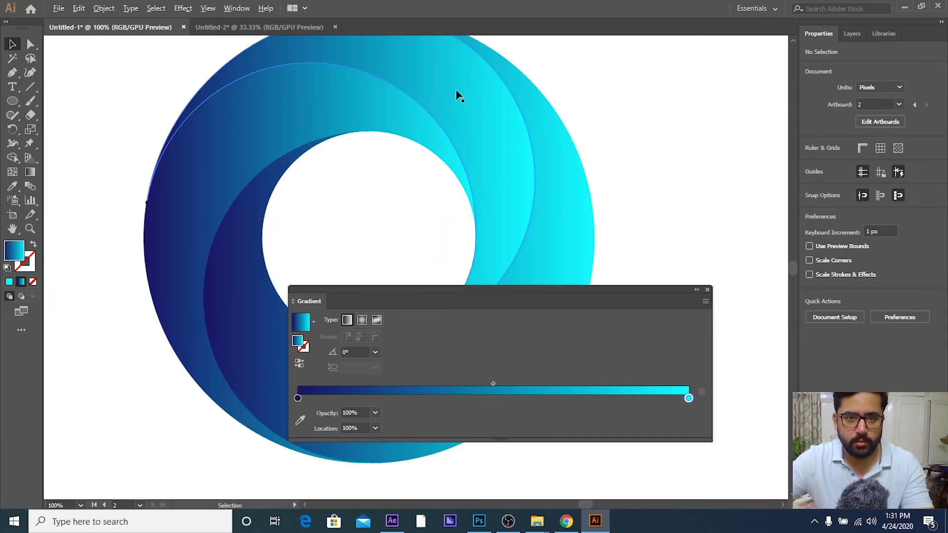
{"action": "scroll", "coordinate": [458, 95], "scroll_direction": "down", "scroll_amount": 3}
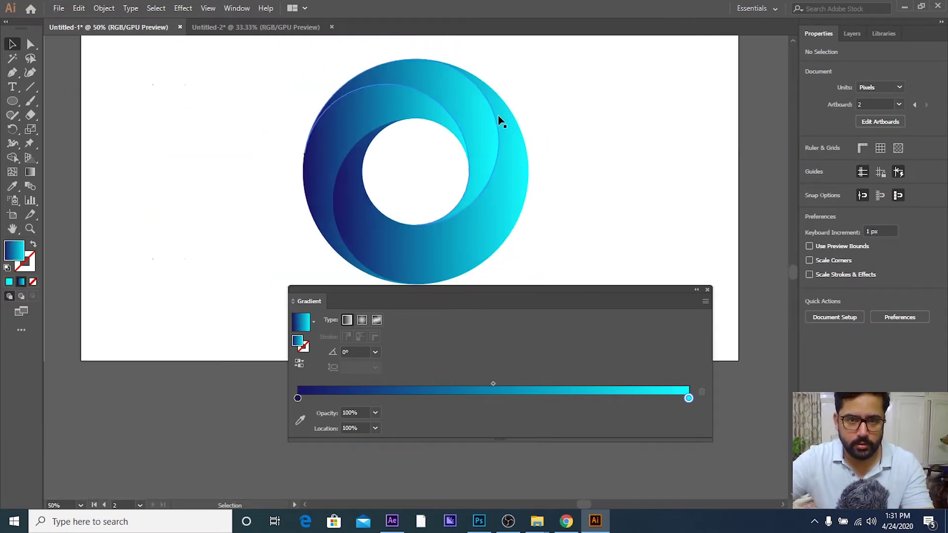
{"action": "left_click", "coordinate": [707, 290]}
{"action": "scroll", "coordinate": [630, 235], "scroll_direction": "down", "scroll_amount": 3}
{"action": "scroll", "coordinate": [568, 253], "scroll_direction": "up", "scroll_amount": 1}
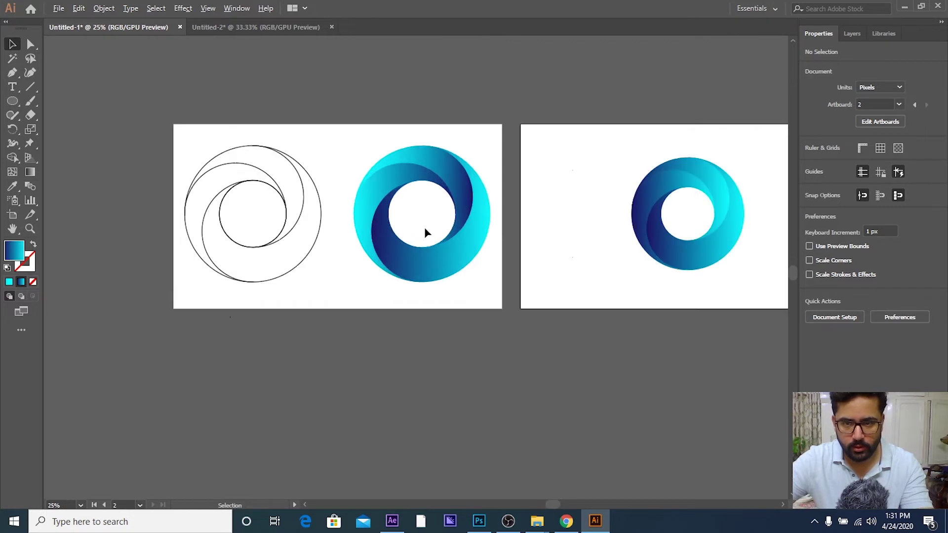
{"action": "scroll", "coordinate": [426, 206], "scroll_direction": "up", "scroll_amount": 2}
{"action": "scroll", "coordinate": [424, 204], "scroll_direction": "up", "scroll_amount": 1}
{"action": "scroll", "coordinate": [428, 206], "scroll_direction": "up", "scroll_amount": 1}
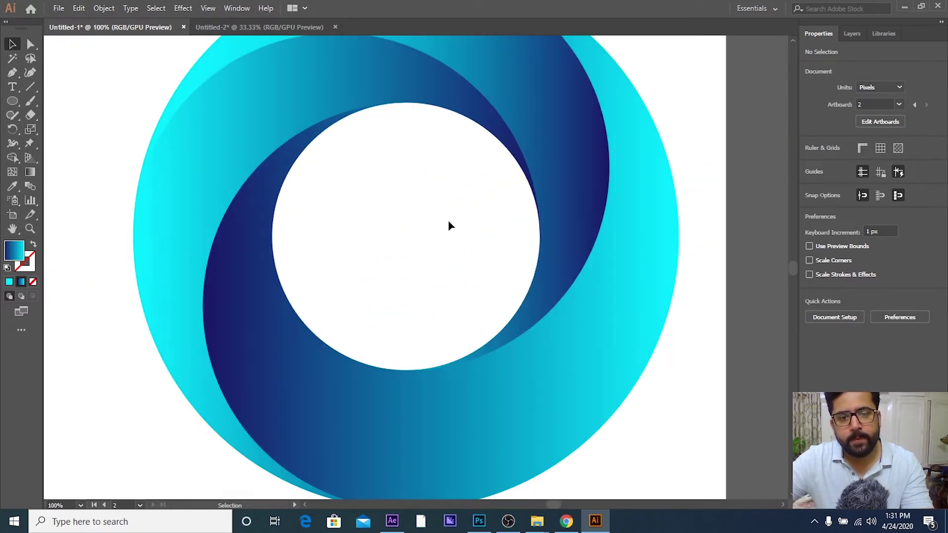
{"action": "scroll", "coordinate": [449, 225], "scroll_direction": "down", "scroll_amount": 1}
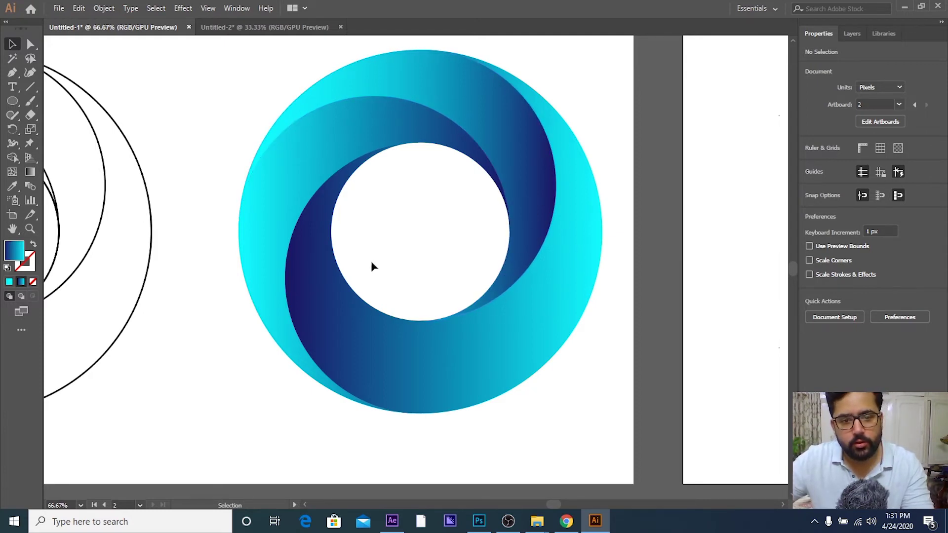
{"action": "left_click_drag", "start_coordinate": [538, 364], "coordinate": [676, 357]}
{"action": "key", "text": "ctrl+z"}
{"action": "left_click_drag", "start_coordinate": [534, 190], "coordinate": [788, 334]}
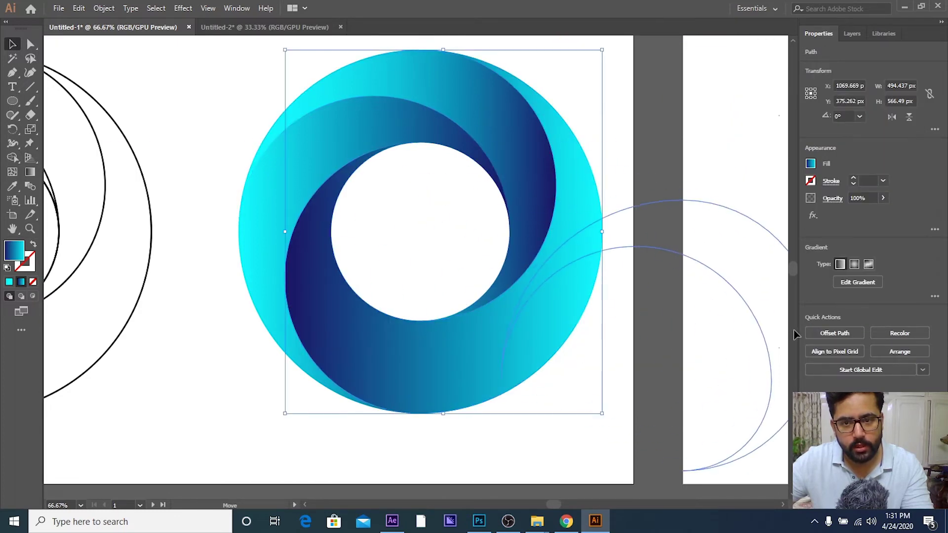
{"action": "left_click_drag", "start_coordinate": [470, 114], "coordinate": [600, 138]}
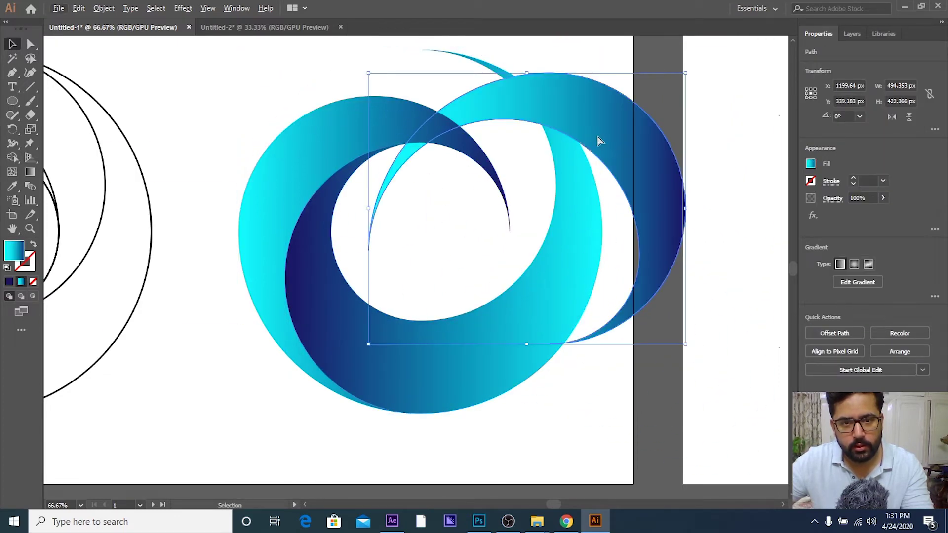
{"action": "key", "text": "ctrl+z"}
{"action": "left_click_drag", "start_coordinate": [368, 131], "coordinate": [209, 89]}
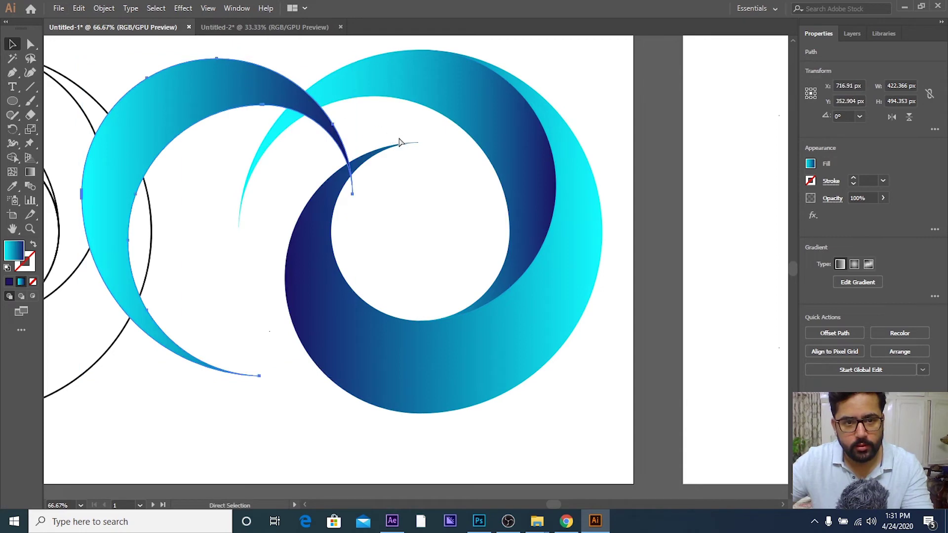
{"action": "key", "text": "ctrl+z"}
{"action": "left_click", "coordinate": [506, 237]}
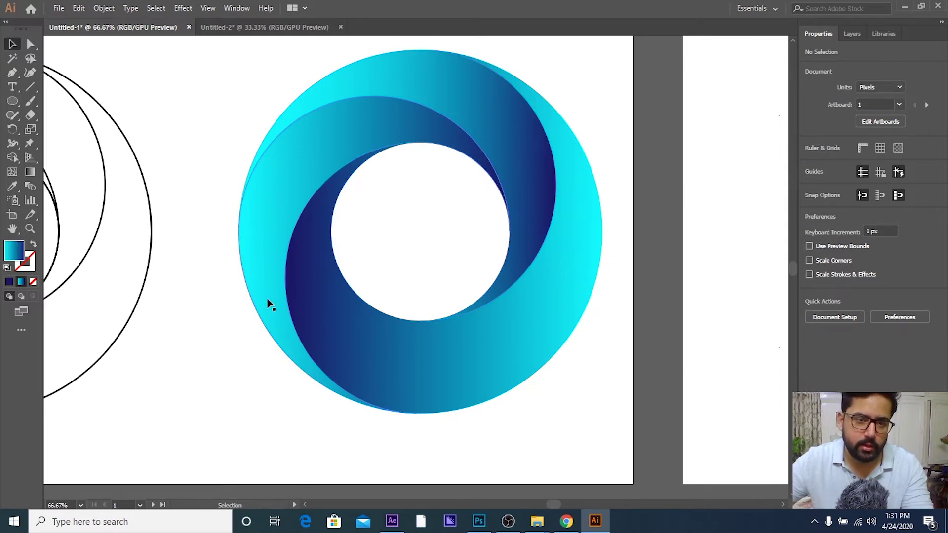
- Select the upper inner crescent of the second ring
{"action": "scroll", "coordinate": [281, 186], "scroll_direction": "down", "scroll_amount": 2}
{"action": "scroll", "coordinate": [328, 186], "scroll_direction": "right", "scroll_amount": 3}
{"action": "scroll", "coordinate": [451, 208], "scroll_direction": "up", "scroll_amount": 2}
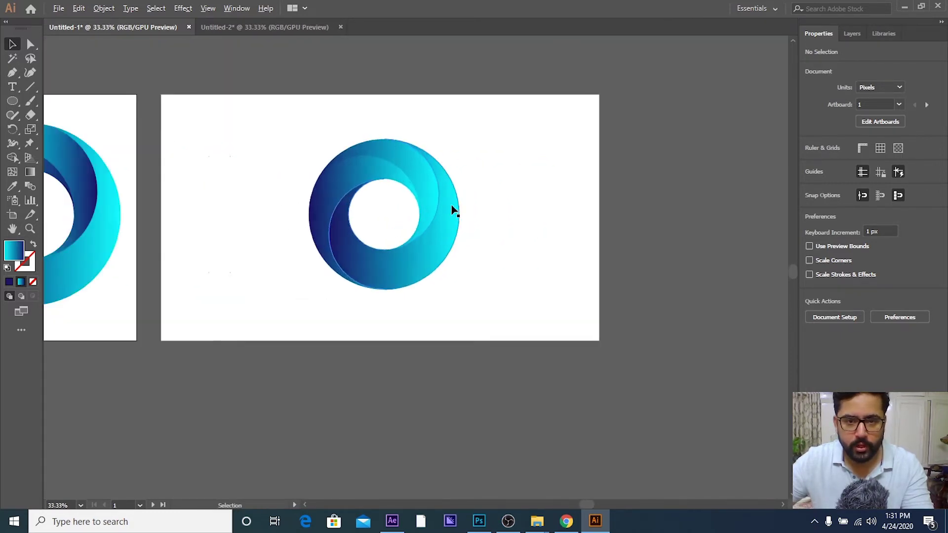
{"action": "scroll", "coordinate": [544, 237], "scroll_direction": "up", "scroll_amount": 2}
{"action": "left_click", "coordinate": [512, 244]}
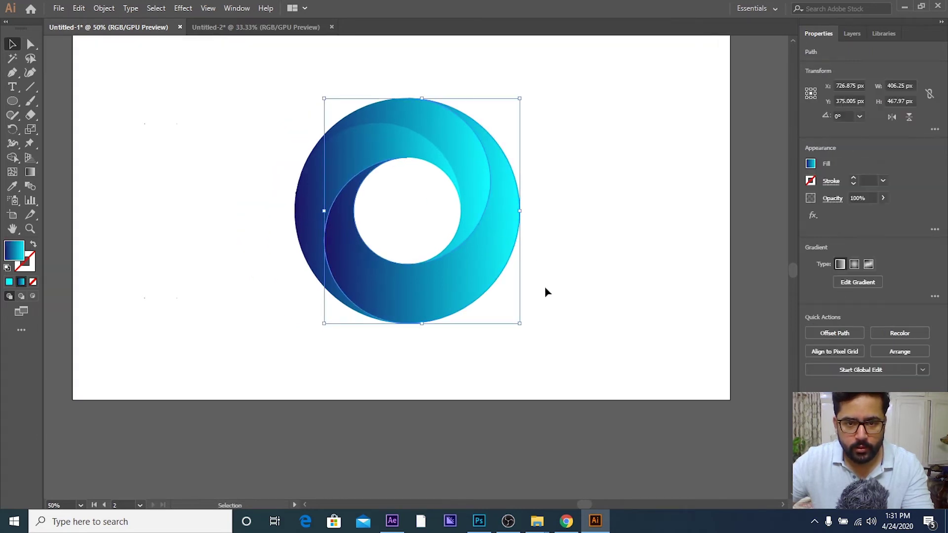
{"action": "left_click", "coordinate": [616, 240]}
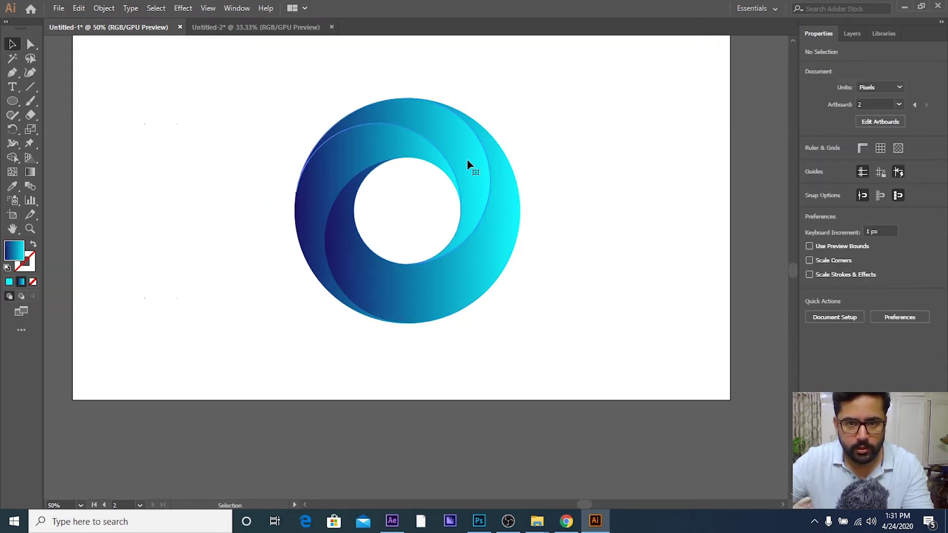
{"action": "left_click", "coordinate": [466, 232]}
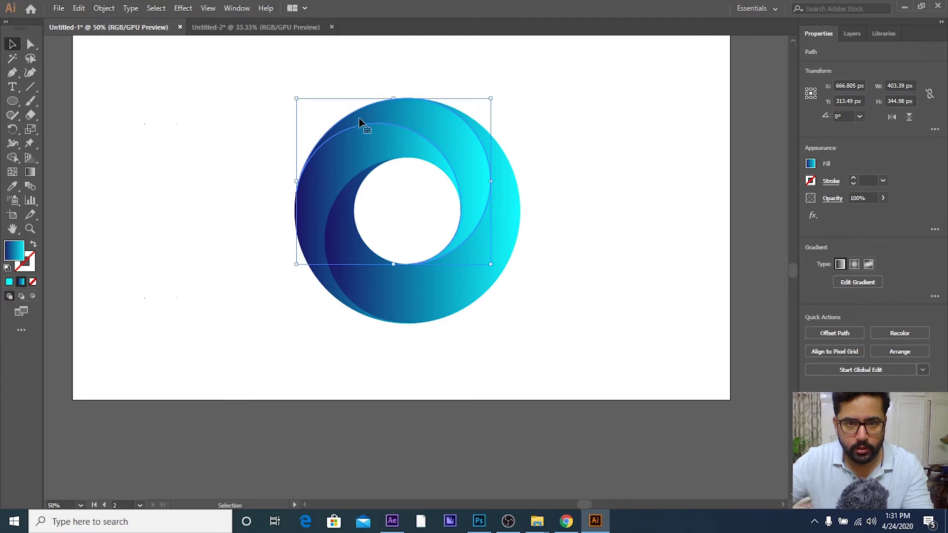
- Set the upper crescent's gradient angle to 180° in the gradient settings
{"action": "left_click", "coordinate": [810, 164]}
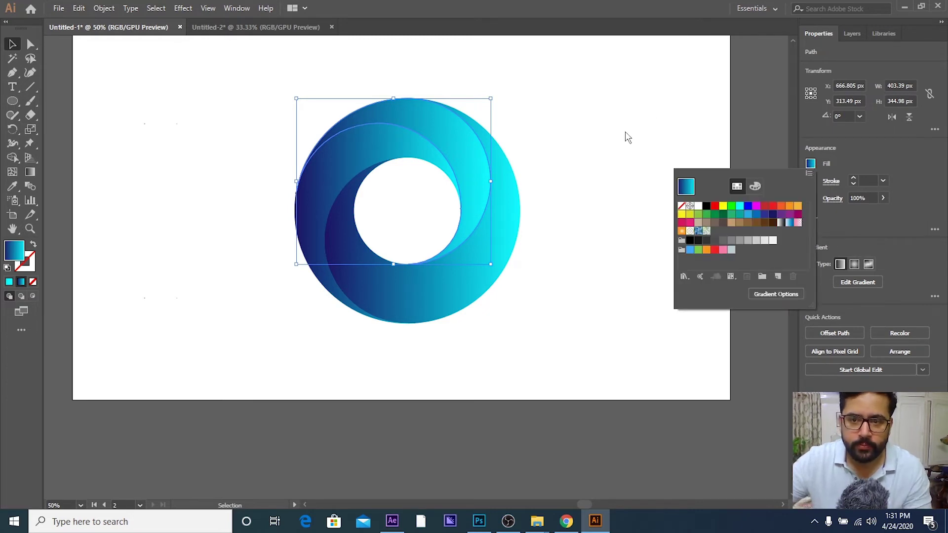
{"action": "left_click", "coordinate": [9, 282]}
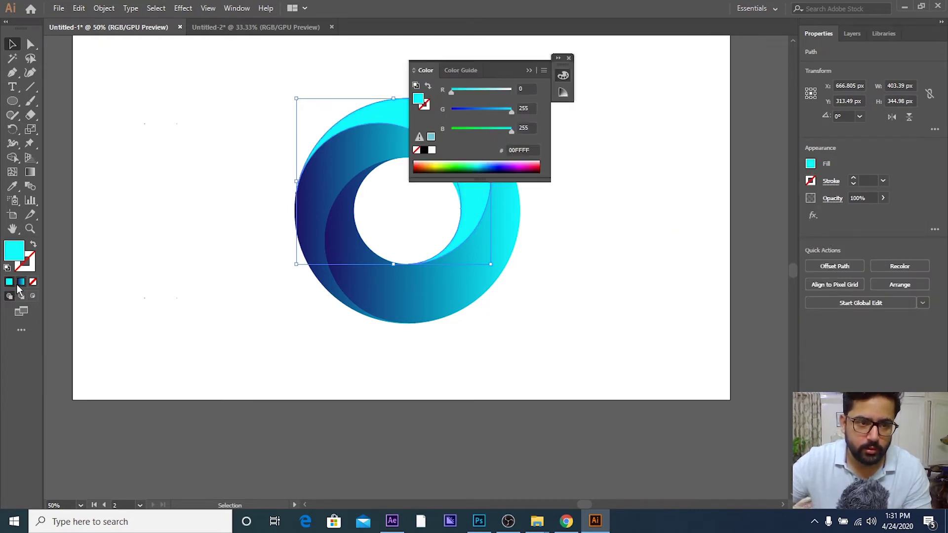
{"action": "left_click", "coordinate": [528, 71]}
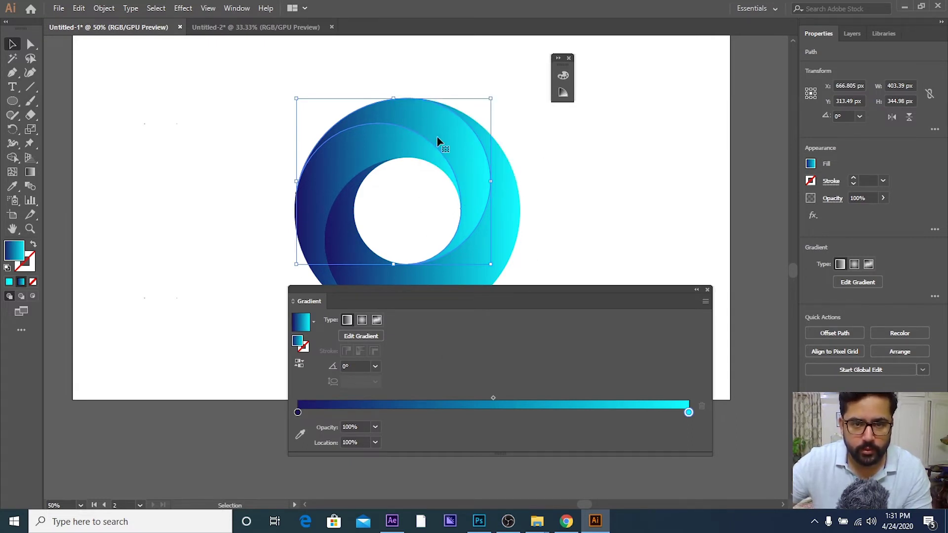
{"action": "left_click", "coordinate": [375, 366]}
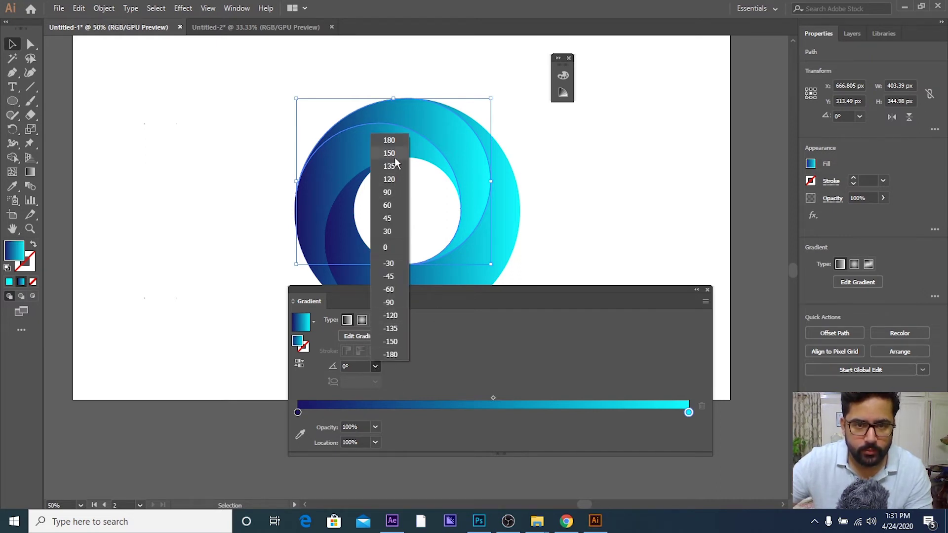
{"action": "left_click", "coordinate": [390, 140]}
{"action": "left_click", "coordinate": [580, 213]}
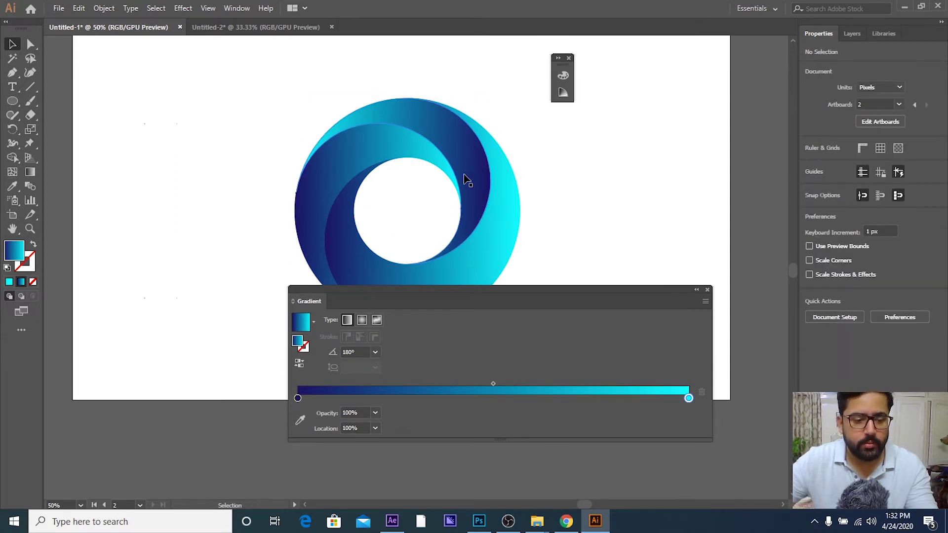
- Undo, then reverse the upper swoosh's gradient so cyan starts at 0% and navy ends at 100%
{"action": "key", "text": "ctrl+z"}
{"action": "key", "text": "ctrl+z"}
{"action": "key", "text": "ctrl+z"}
{"action": "left_click", "coordinate": [434, 180]}
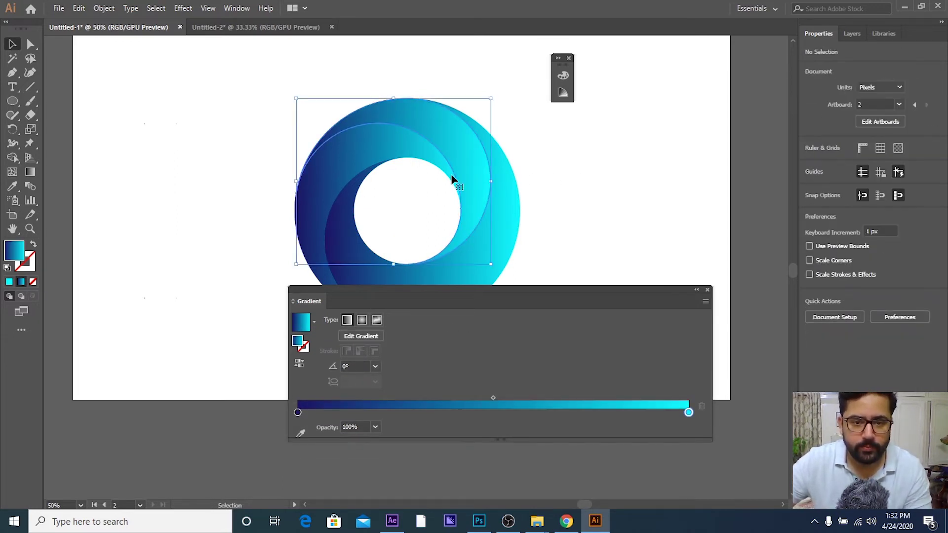
{"action": "left_click_drag", "start_coordinate": [298, 413], "coordinate": [541, 413]}
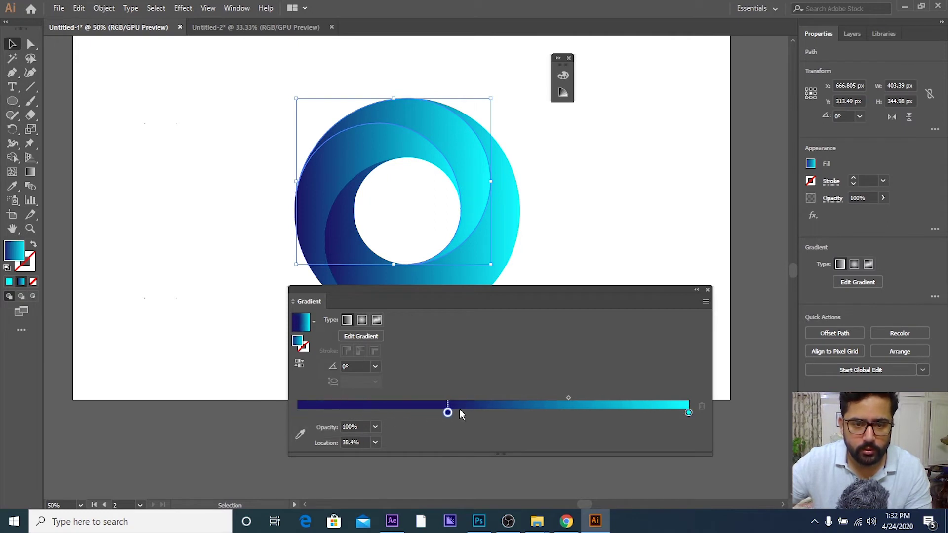
{"action": "left_click_drag", "start_coordinate": [689, 413], "coordinate": [298, 412]}
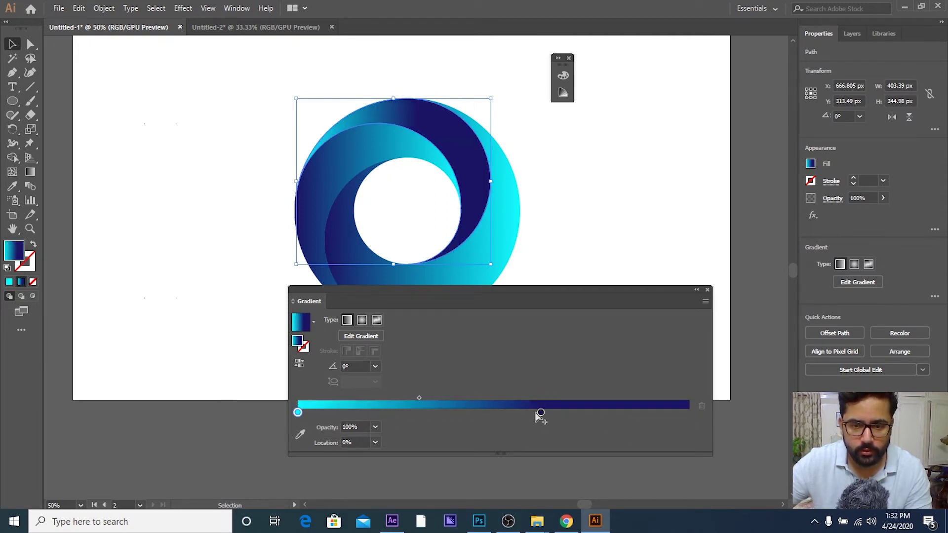
{"action": "left_click_drag", "start_coordinate": [541, 413], "coordinate": [731, 412]}
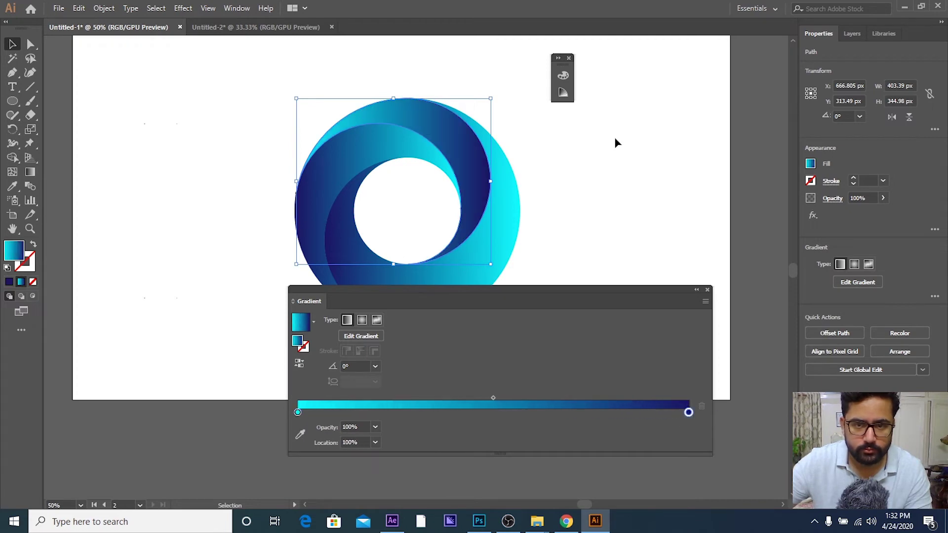
- Reverse the inner swoosh's gradient likewise, running cyan at 0% to navy at 100%
{"action": "left_click", "coordinate": [296, 186]}
{"action": "left_click", "coordinate": [383, 163]}
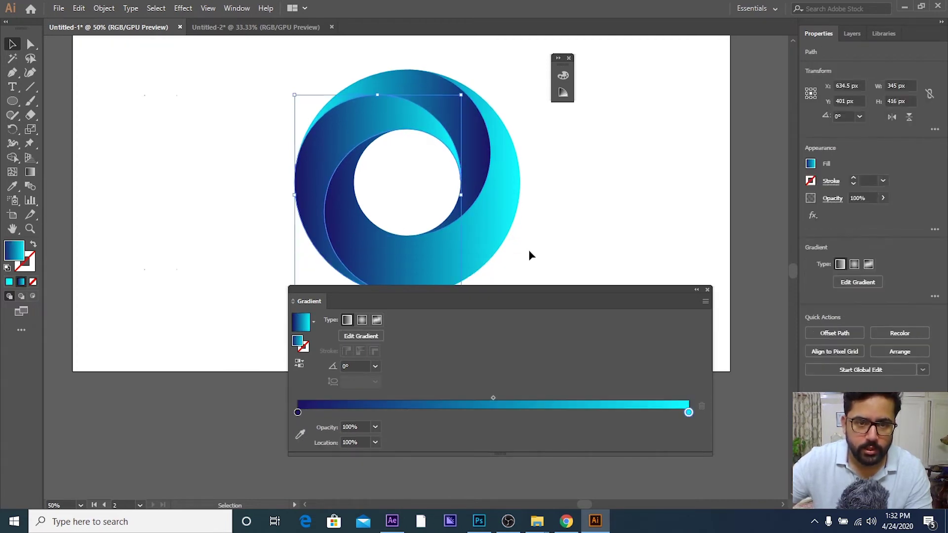
{"action": "scroll", "coordinate": [531, 254], "scroll_direction": "down", "scroll_amount": 1}
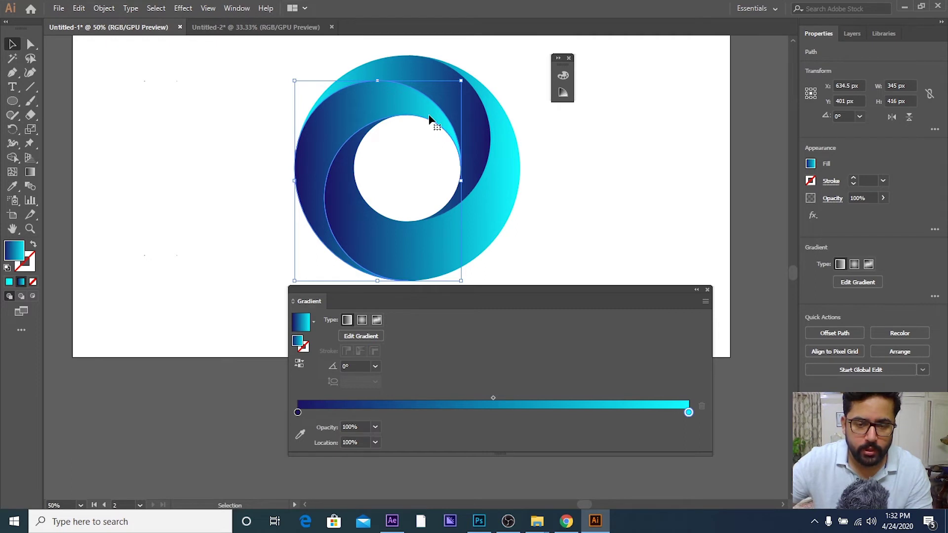
{"action": "left_click_drag", "start_coordinate": [298, 413], "coordinate": [525, 412]}
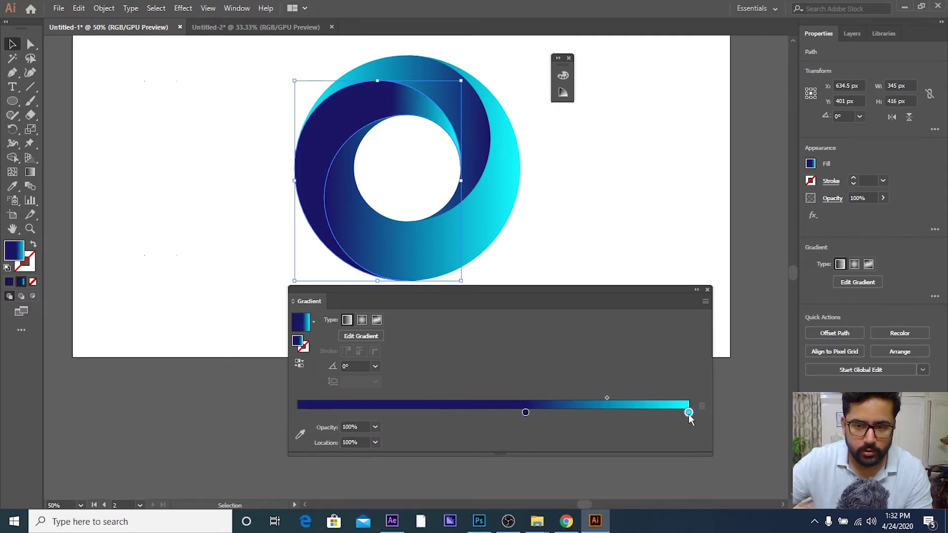
{"action": "left_click_drag", "start_coordinate": [689, 412], "coordinate": [261, 412]}
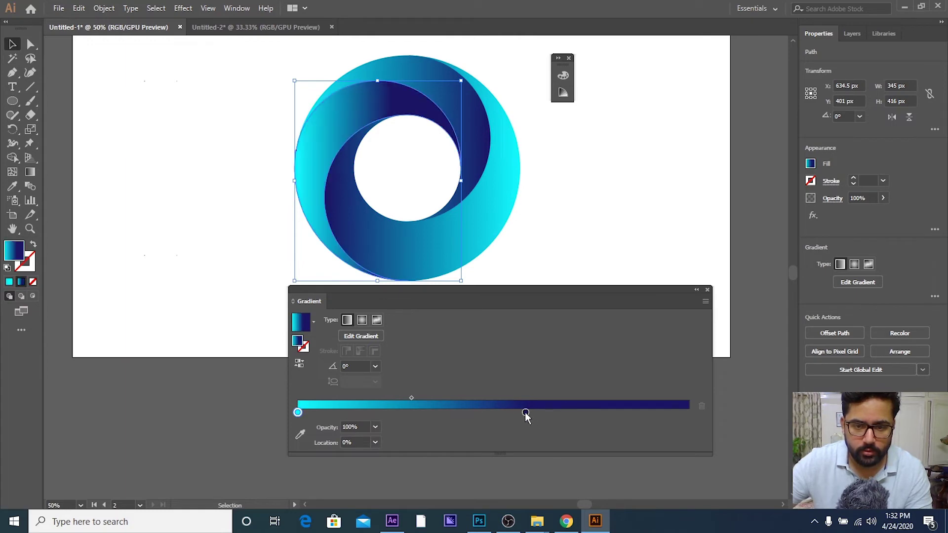
{"action": "left_click_drag", "start_coordinate": [525, 412], "coordinate": [754, 409]}
{"action": "left_click", "coordinate": [607, 202]}
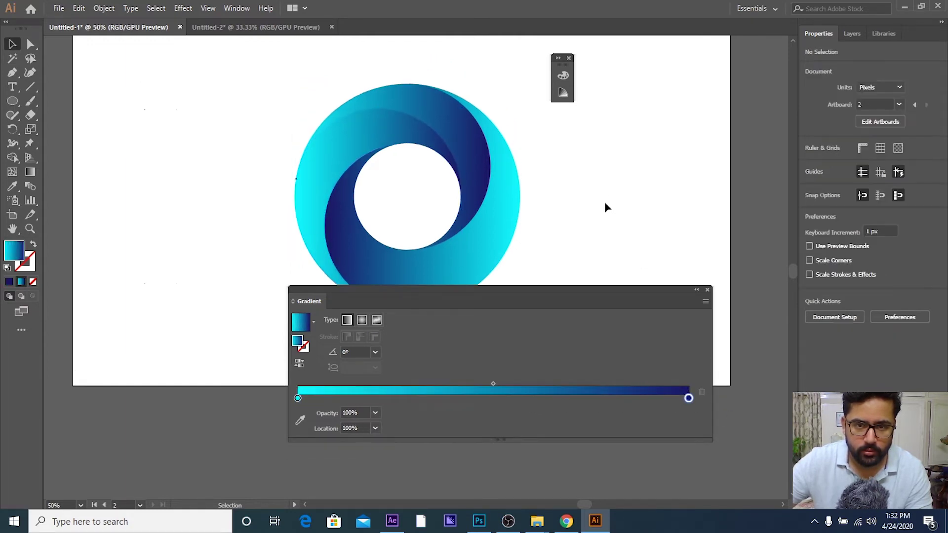
{"action": "scroll", "coordinate": [604, 201], "scroll_direction": "up", "scroll_amount": 1}
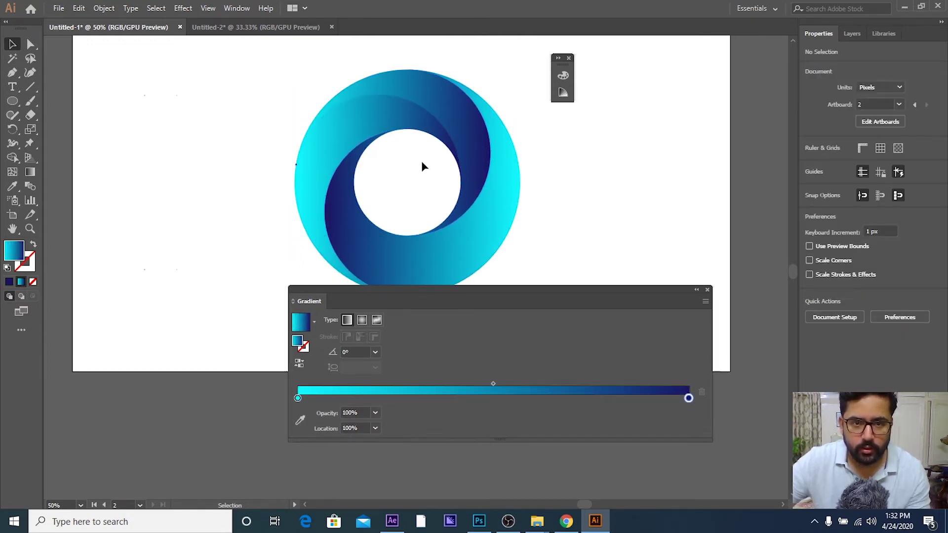
{"action": "scroll", "coordinate": [407, 167], "scroll_direction": "down", "scroll_amount": 2}
{"action": "scroll", "coordinate": [331, 165], "scroll_direction": "left", "scroll_amount": 3}
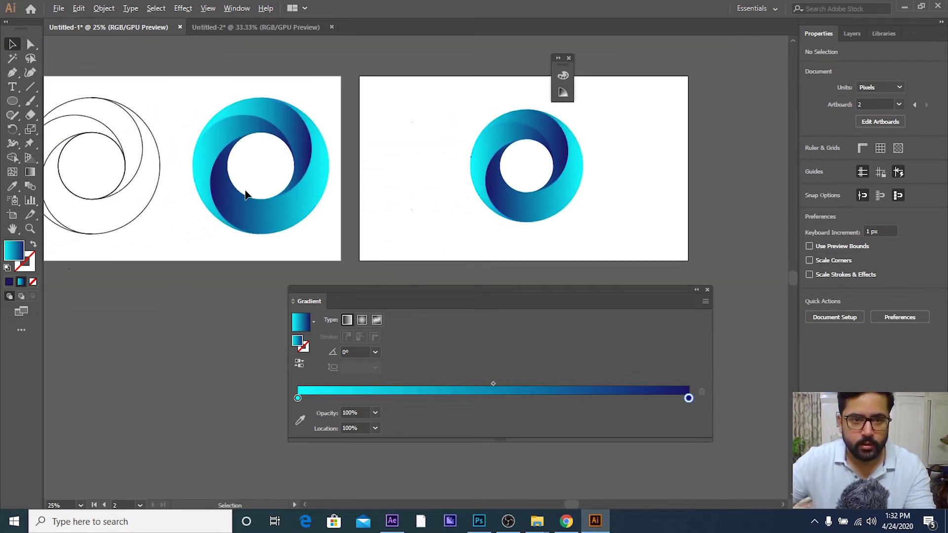
{"action": "scroll", "coordinate": [243, 191], "scroll_direction": "up", "scroll_amount": 1}
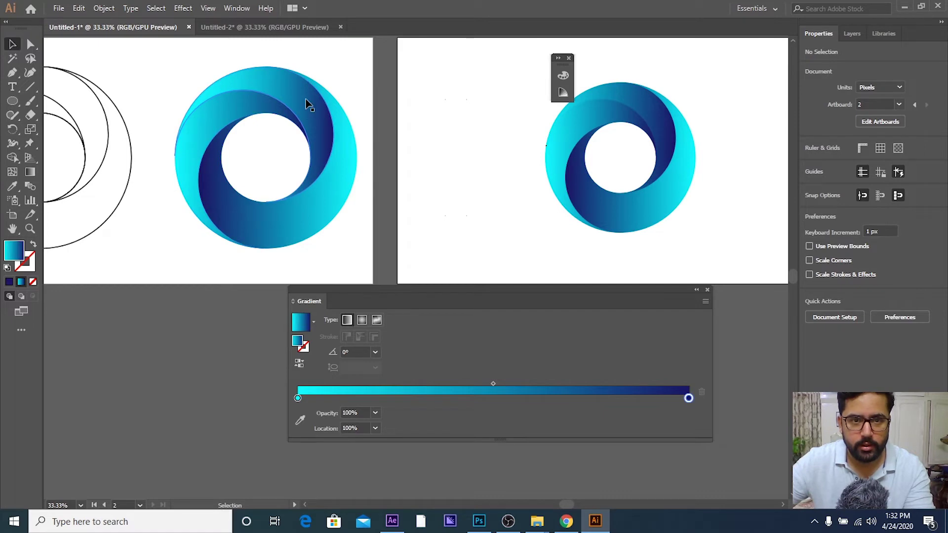
{"action": "scroll", "coordinate": [295, 113], "scroll_direction": "up", "scroll_amount": 1}
{"action": "scroll", "coordinate": [320, 146], "scroll_direction": "up", "scroll_amount": 1}
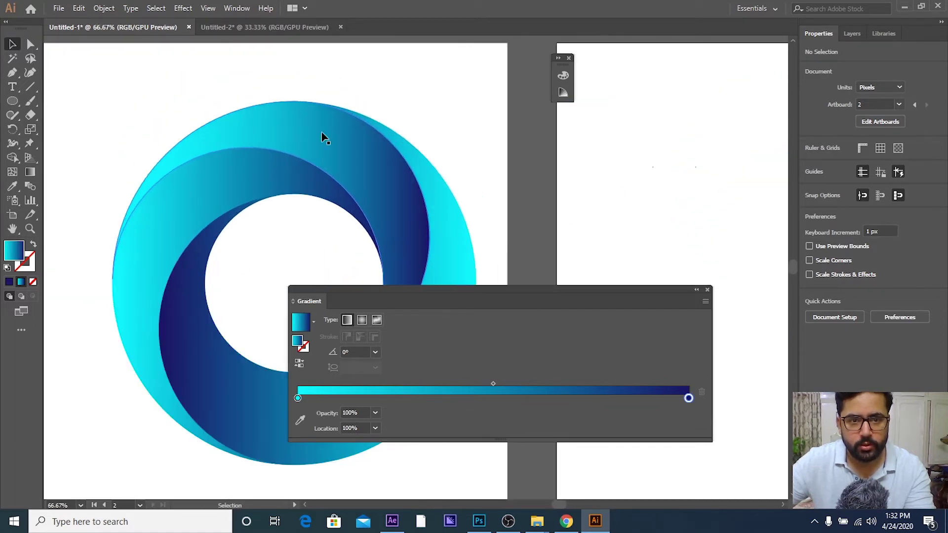
{"action": "scroll", "coordinate": [324, 138], "scroll_direction": "down", "scroll_amount": 2}
{"action": "scroll", "coordinate": [326, 148], "scroll_direction": "down", "scroll_amount": 1}
{"action": "scroll", "coordinate": [276, 143], "scroll_direction": "up", "scroll_amount": 2}
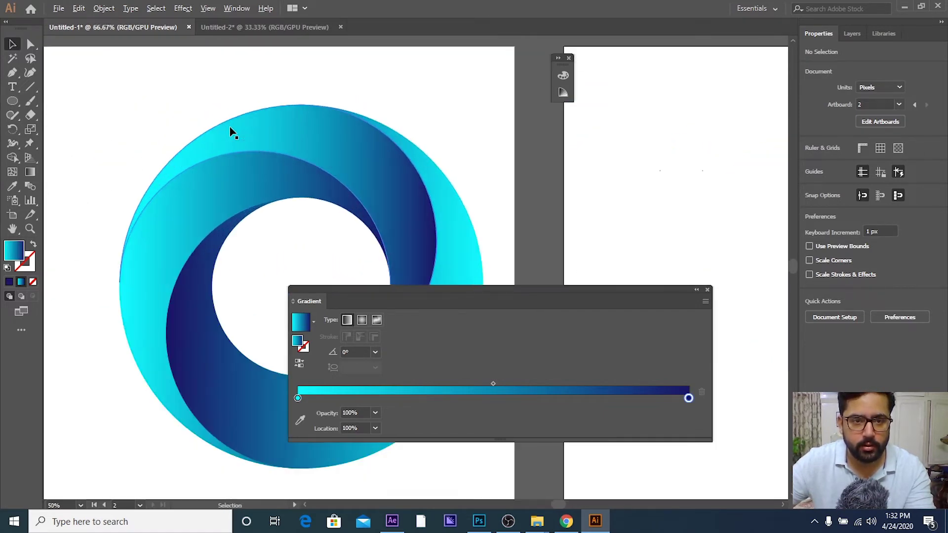
{"action": "scroll", "coordinate": [231, 131], "scroll_direction": "up", "scroll_amount": 2}
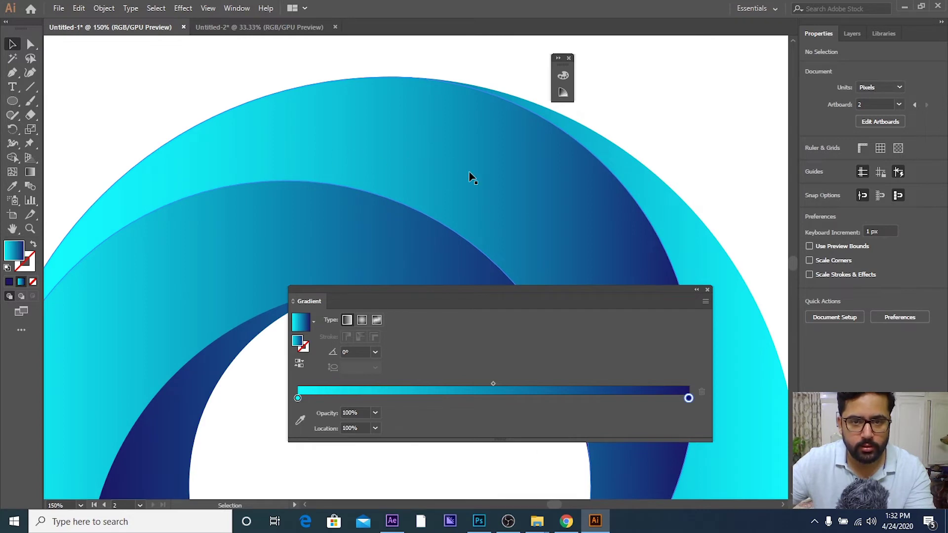
{"action": "scroll", "coordinate": [469, 177], "scroll_direction": "down", "scroll_amount": 4}
{"action": "scroll", "coordinate": [612, 178], "scroll_direction": "up", "scroll_amount": 1}
{"action": "left_click_drag", "start_coordinate": [227, 76], "coordinate": [359, 166]}
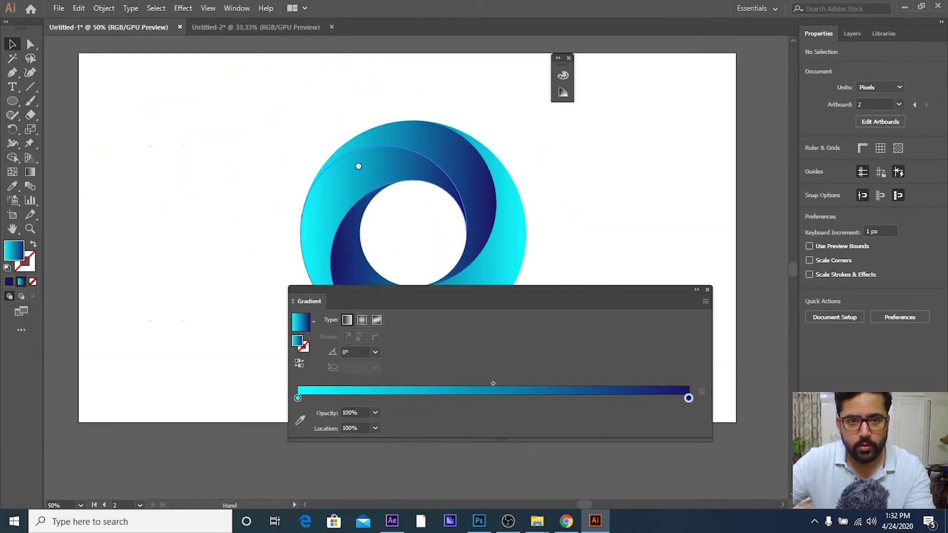
{"action": "scroll", "coordinate": [437, 148], "scroll_direction": "up", "scroll_amount": 1}
{"action": "scroll", "coordinate": [421, 152], "scroll_direction": "up", "scroll_amount": 1}
{"action": "scroll", "coordinate": [422, 154], "scroll_direction": "down", "scroll_amount": 1}
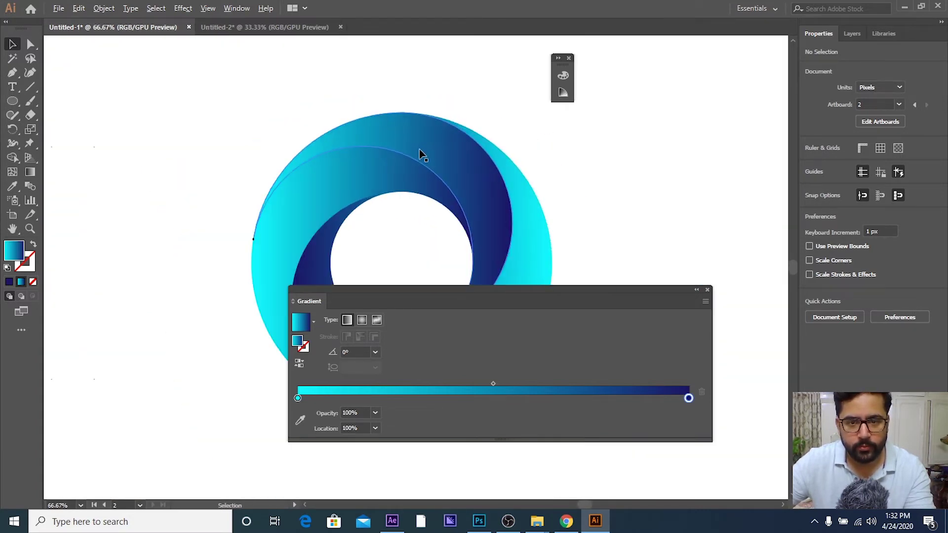
- Select the top swoosh and drag its gradient midpoint toward the navy end
{"action": "left_click", "coordinate": [445, 162]}
{"action": "left_click_drag", "start_coordinate": [528, 227], "coordinate": [595, 169]}
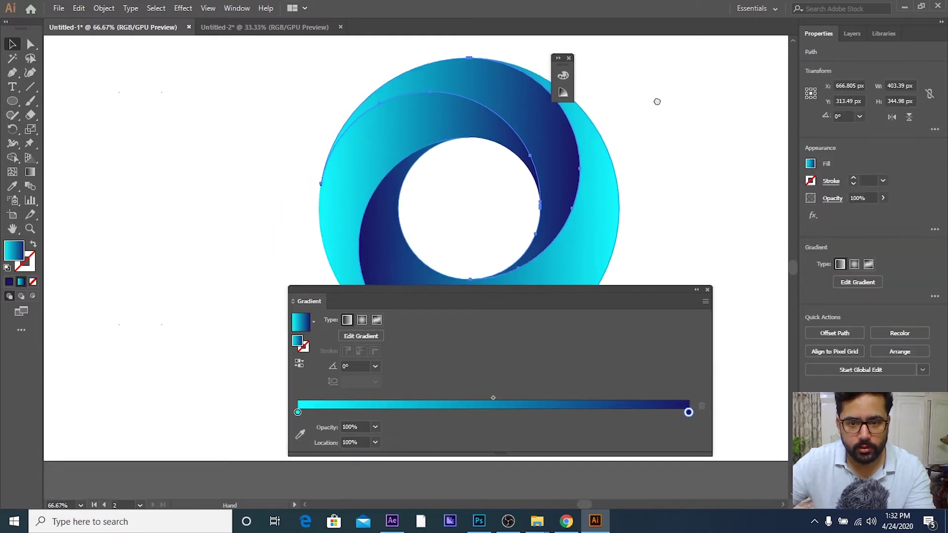
{"action": "left_click", "coordinate": [506, 113]}
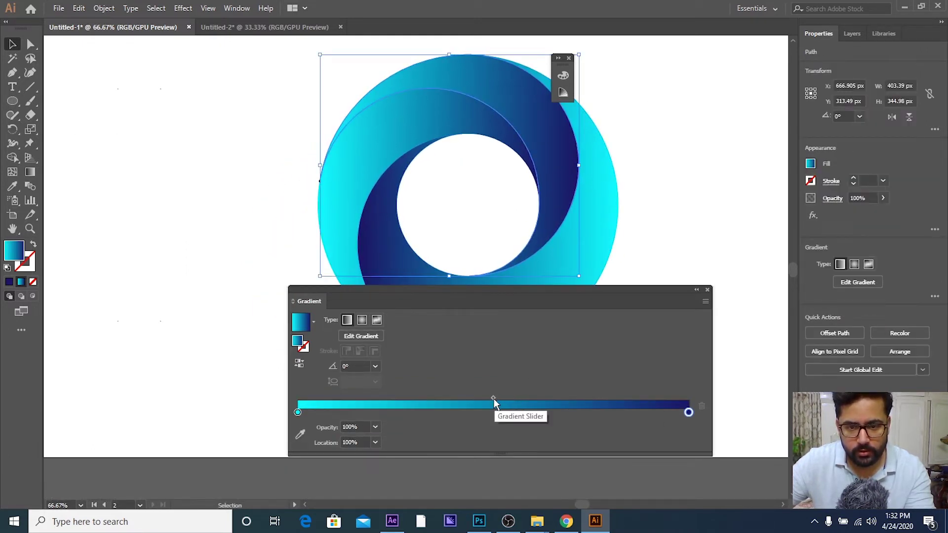
{"action": "left_click_drag", "start_coordinate": [494, 399], "coordinate": [522, 404]}
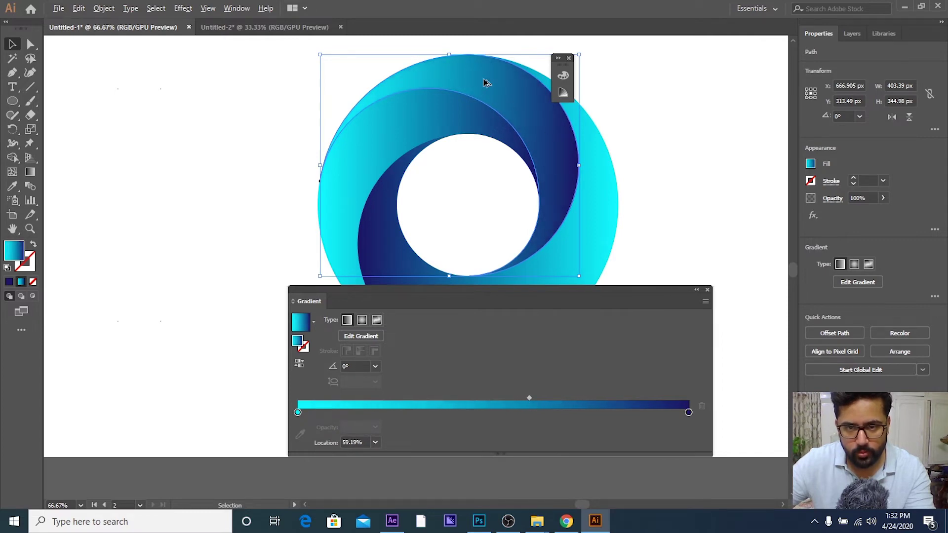
{"action": "scroll", "coordinate": [484, 83], "scroll_direction": "up", "scroll_amount": 2, "text": "alt"}
{"action": "scroll", "coordinate": [450, 82], "scroll_direction": "up", "scroll_amount": 1}
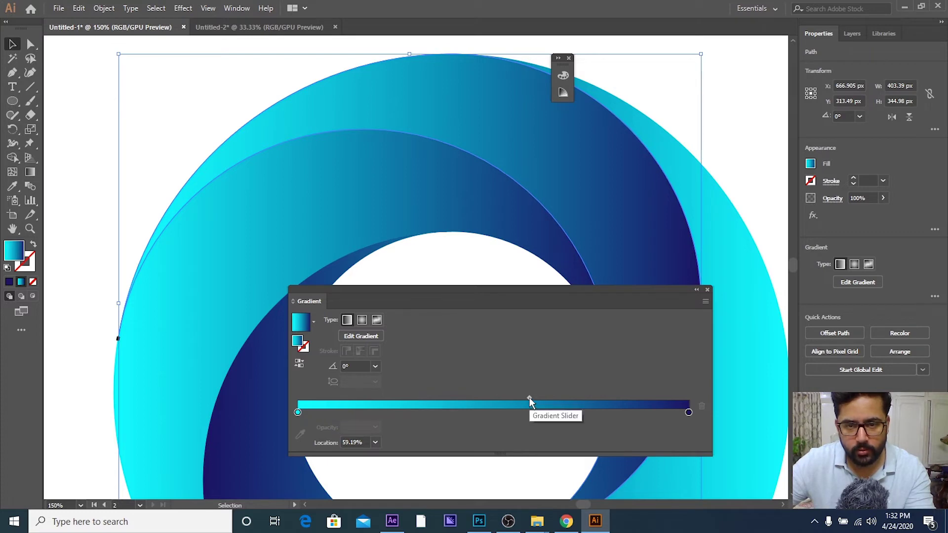
{"action": "left_click_drag", "start_coordinate": [529, 398], "coordinate": [540, 398]}
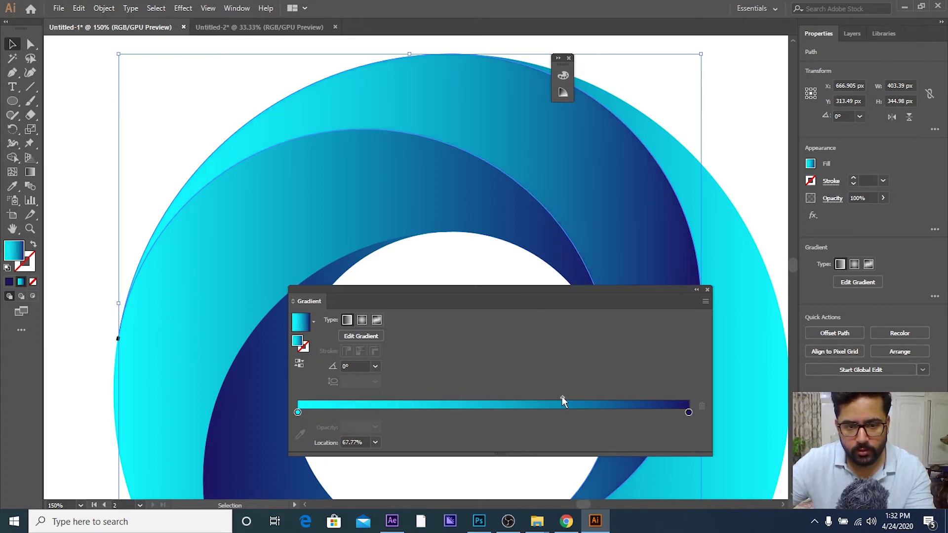
- Set the gradient midpoint Location to 70%, then zoom out and deselect
{"action": "left_click_drag", "start_coordinate": [367, 437], "coordinate": [318, 442]}
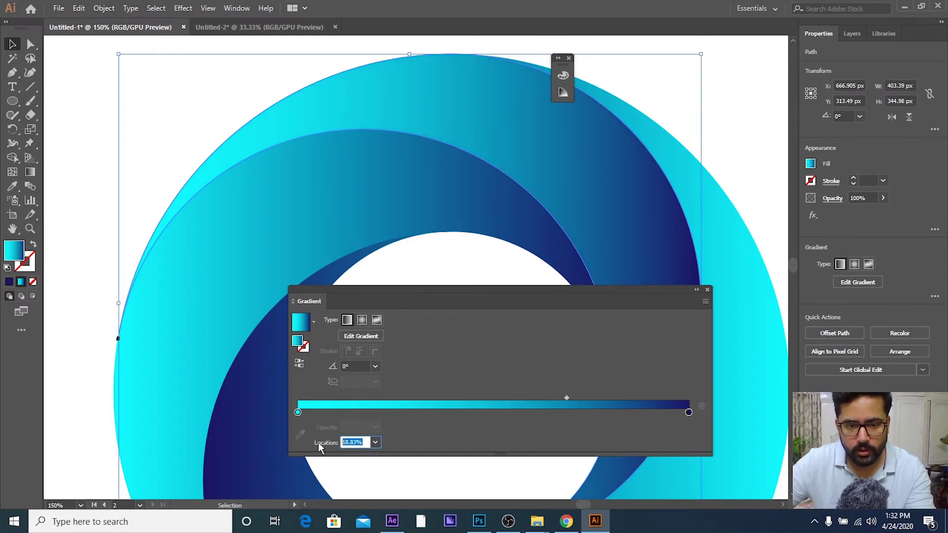
{"action": "type", "text": "70"}
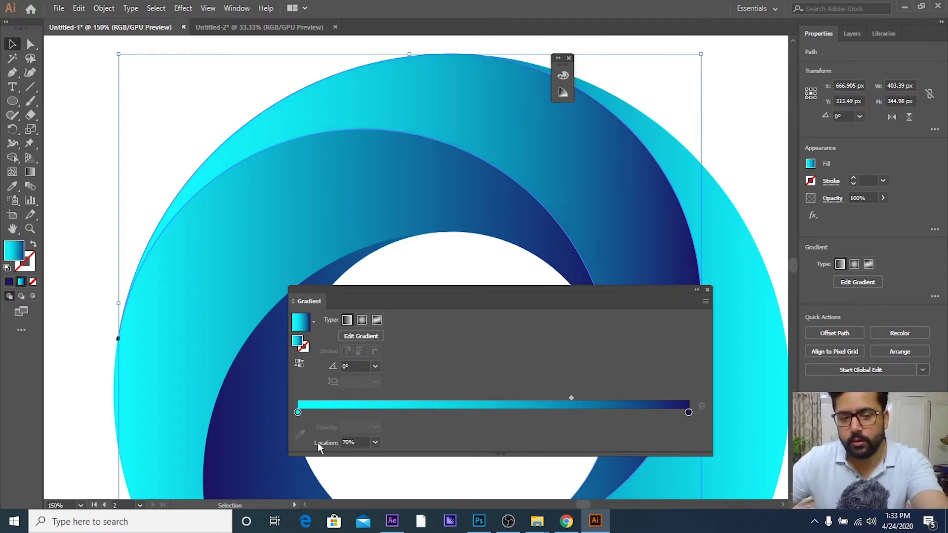
{"action": "left_click", "coordinate": [691, 148]}
{"action": "left_click", "coordinate": [618, 258]}
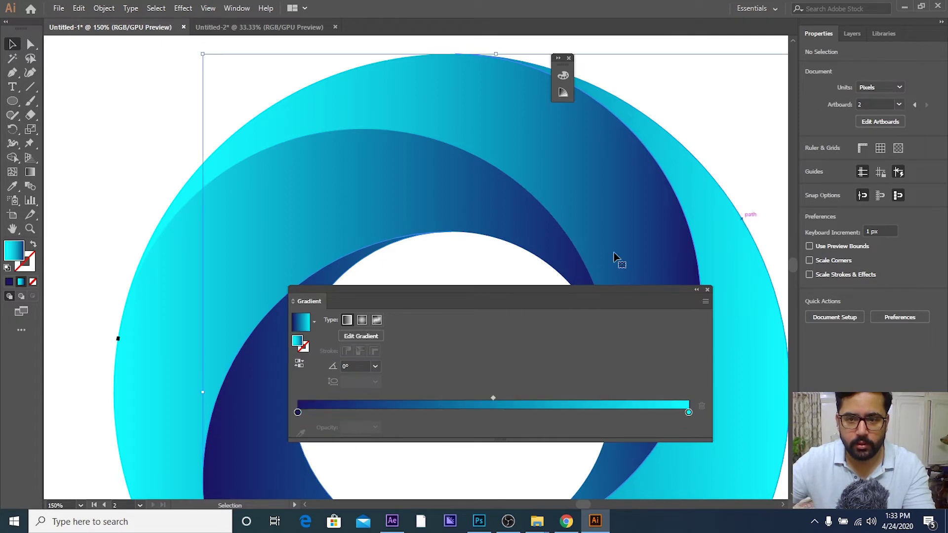
{"action": "key", "text": "ctrl+minus"}
{"action": "key", "text": "ctrl+minus"}
{"action": "key", "text": "ctrl+minus"}
{"action": "left_click", "coordinate": [710, 223]}
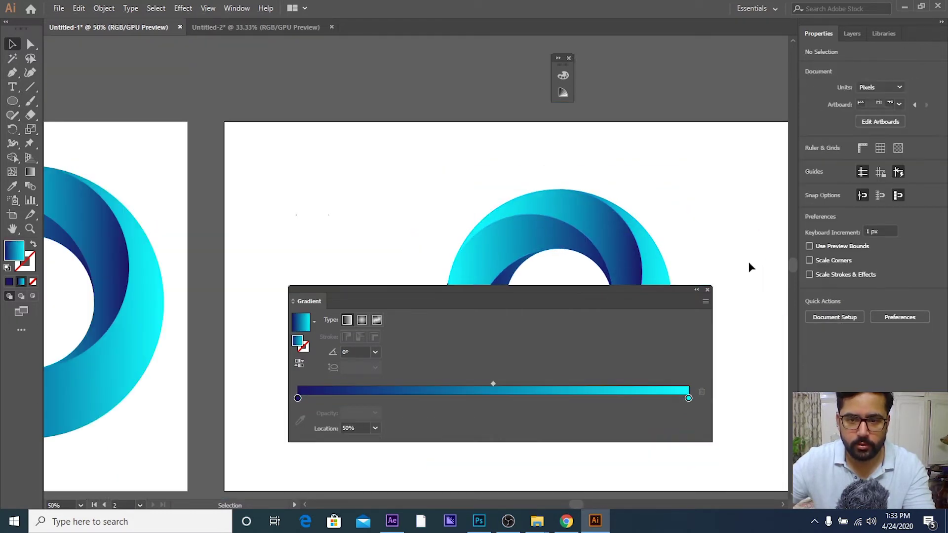
- Close the gradient settings, frame both artboards, and scale up the second artboard's ring
{"action": "left_click", "coordinate": [708, 290]}
{"action": "scroll", "coordinate": [711, 299], "scroll_direction": "down", "scroll_amount": 2}
{"action": "left_click_drag", "start_coordinate": [704, 302], "coordinate": [599, 281]}
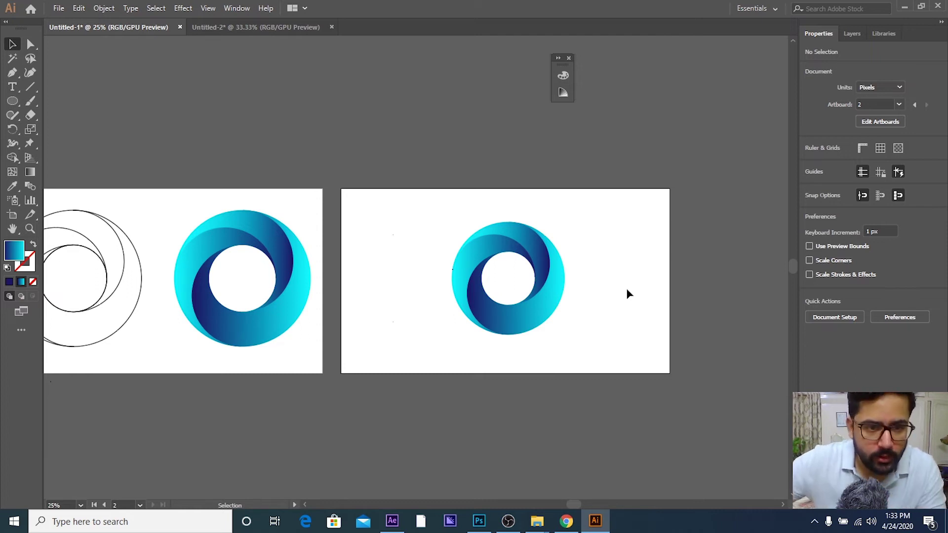
{"action": "mouse_move", "coordinate": [424, 224]}
{"action": "left_mouse_down"}
{"action": "mouse_move", "coordinate": [582, 337]}
{"action": "mouse_move", "coordinate": [584, 352]}
{"action": "left_mouse_up"}
{"action": "left_click", "coordinate": [641, 314]}
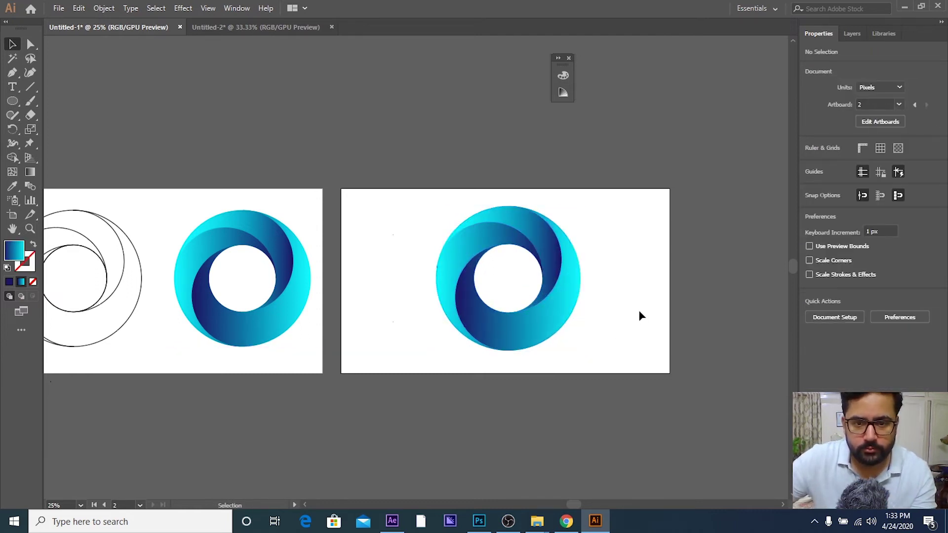
{"action": "scroll", "coordinate": [633, 310], "scroll_direction": "up", "scroll_amount": 1}
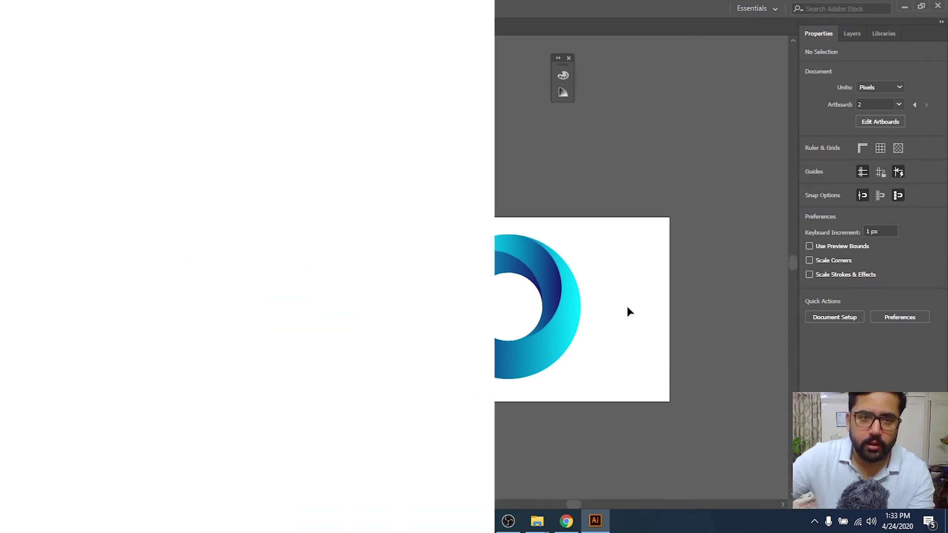
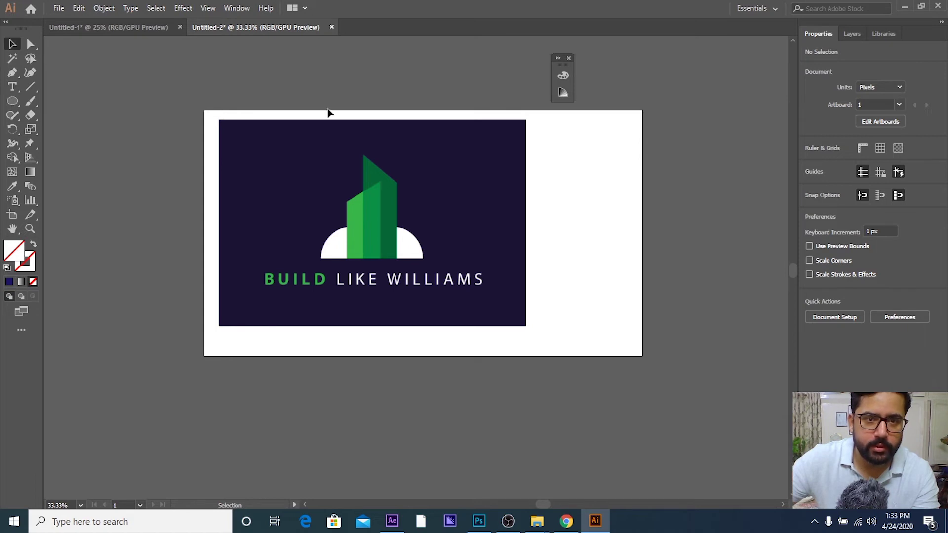
- Move the placed logo image to the artboard's top-left corner and scale it down
{"action": "left_click", "coordinate": [298, 132]}
{"action": "left_click_drag", "start_coordinate": [398, 198], "coordinate": [383, 189]}
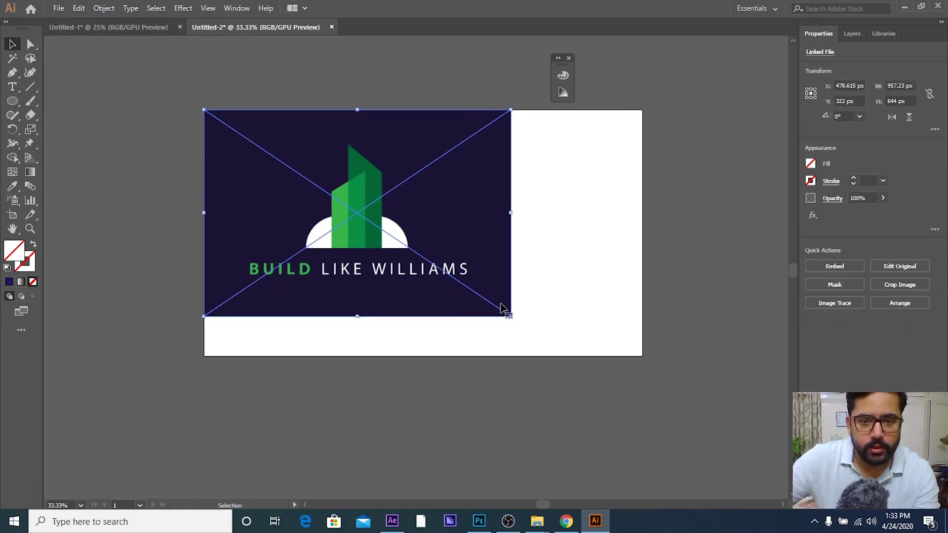
{"action": "left_click_drag", "start_coordinate": [510, 315], "coordinate": [368, 219]}
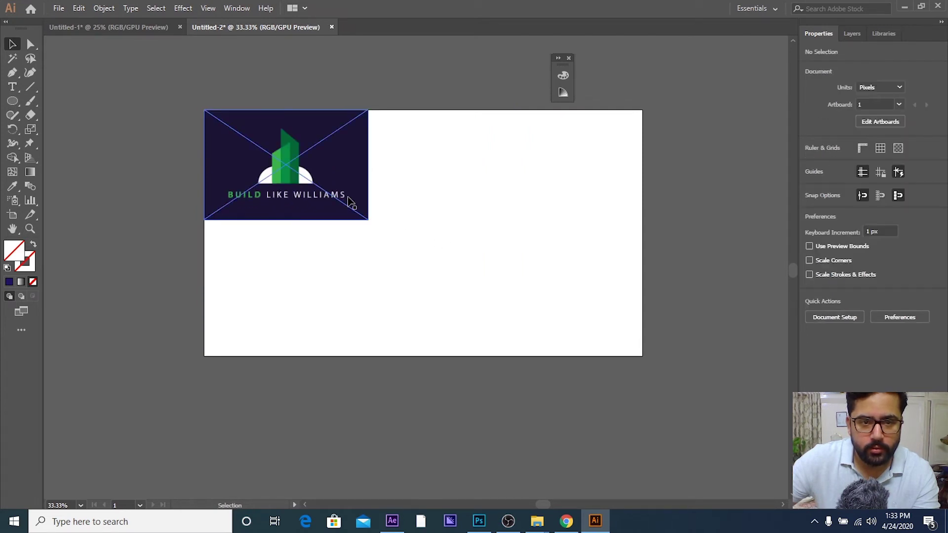
{"action": "left_click_drag", "start_coordinate": [368, 219], "coordinate": [514, 317]}
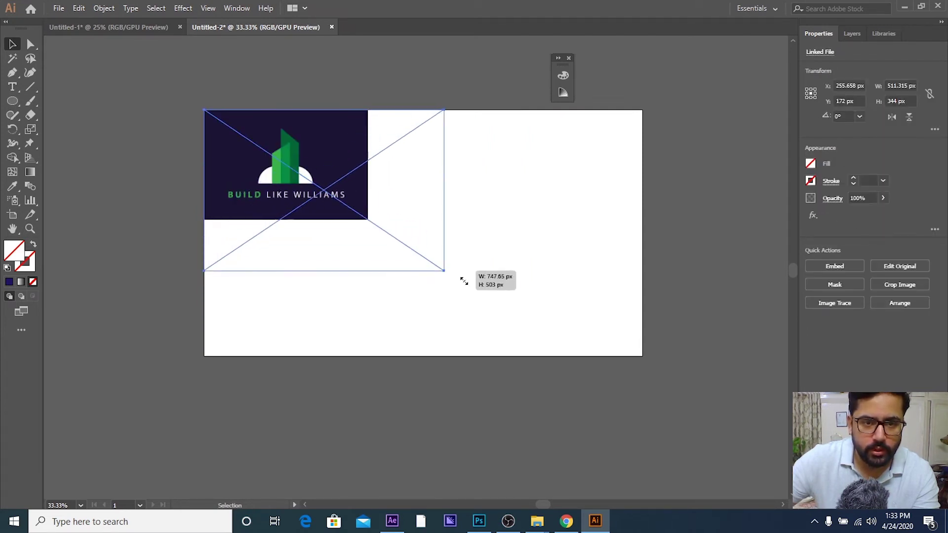
{"action": "left_click", "coordinate": [575, 302]}
{"action": "left_click", "coordinate": [509, 311]}
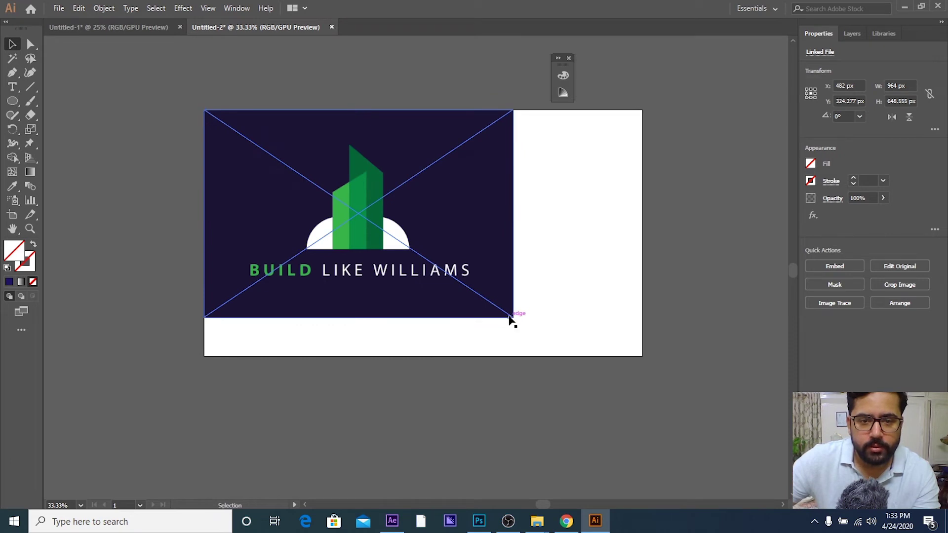
{"action": "left_click", "coordinate": [509, 316], "text": "shift"}
{"action": "left_click", "coordinate": [481, 245]}
{"action": "left_click_drag", "start_coordinate": [513, 318], "coordinate": [359, 214]}
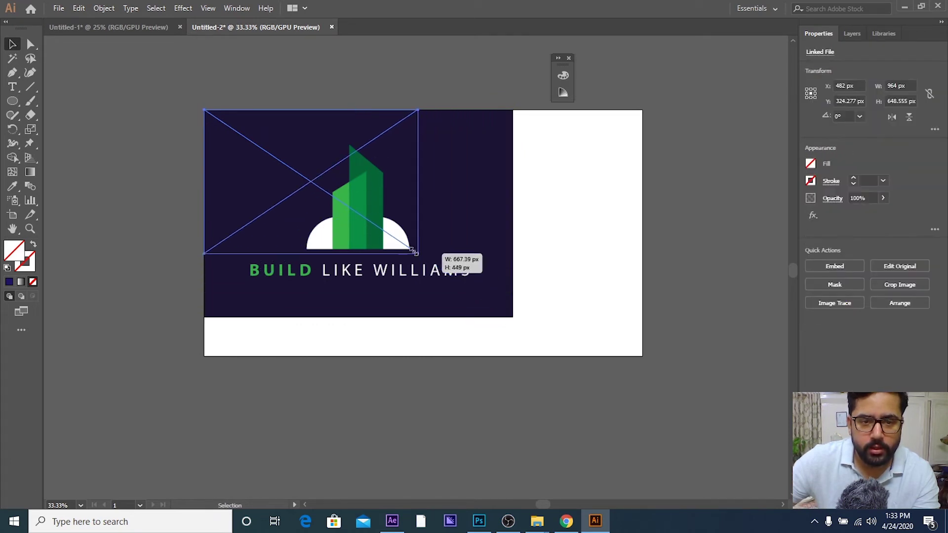
{"action": "left_click", "coordinate": [402, 226]}
{"action": "scroll", "coordinate": [436, 226], "scroll_direction": "right", "scroll_amount": 3}
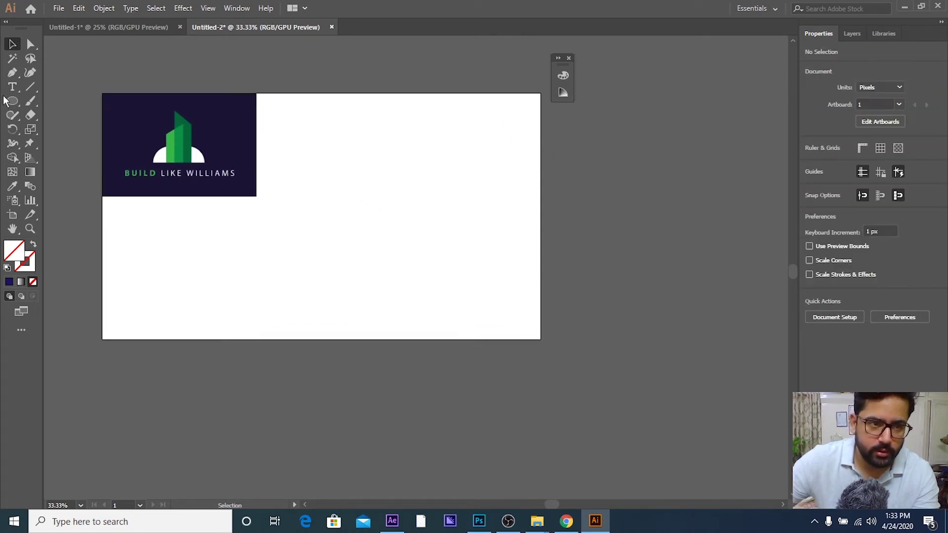
- Draw a wide black-stroked rectangle and round its corners fully into a pill
{"action": "left_click_drag", "start_coordinate": [12, 101], "coordinate": [59, 99]}
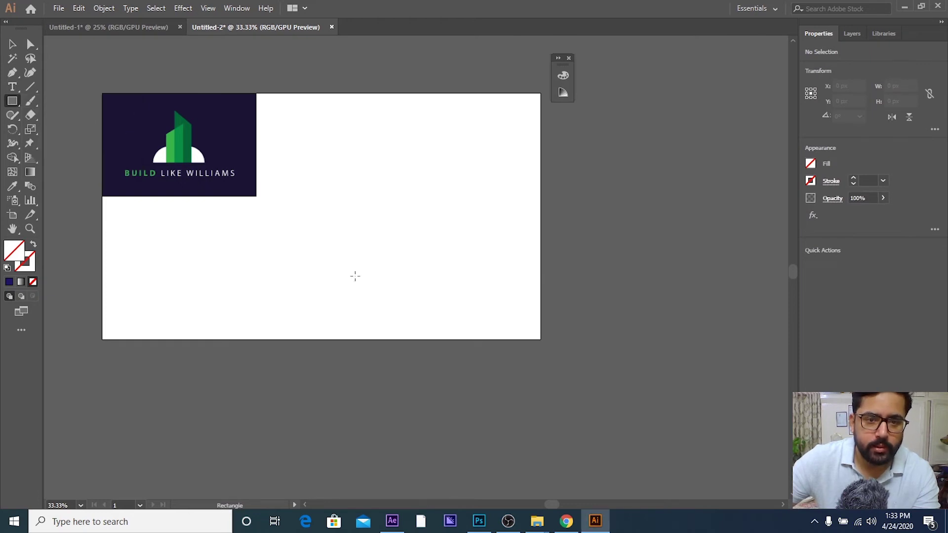
{"action": "left_click_drag", "start_coordinate": [272, 212], "coordinate": [490, 300]}
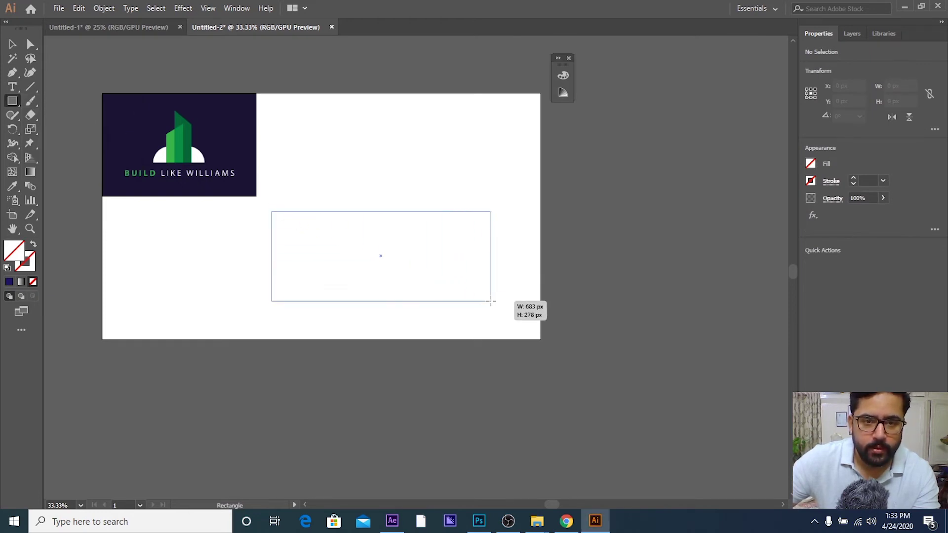
{"action": "left_click", "coordinate": [810, 181]}
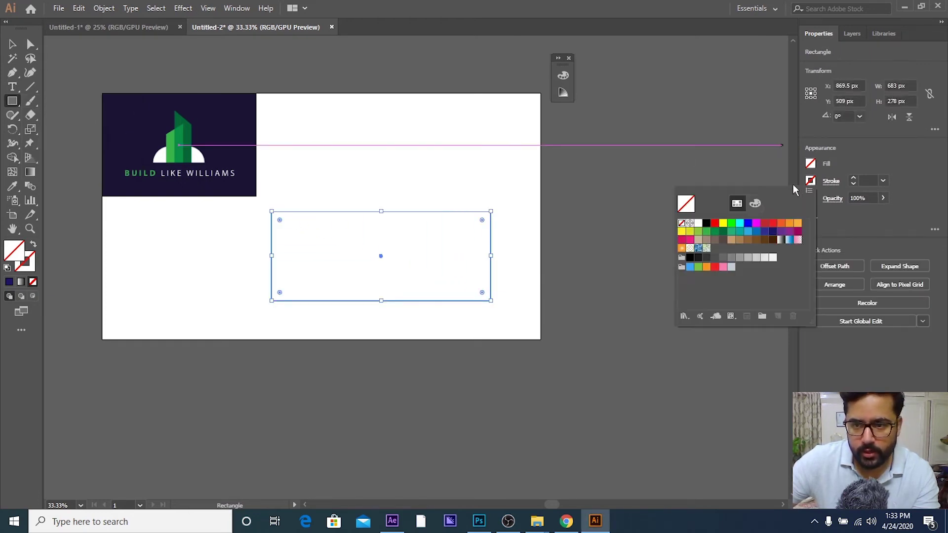
{"action": "left_click", "coordinate": [707, 224]}
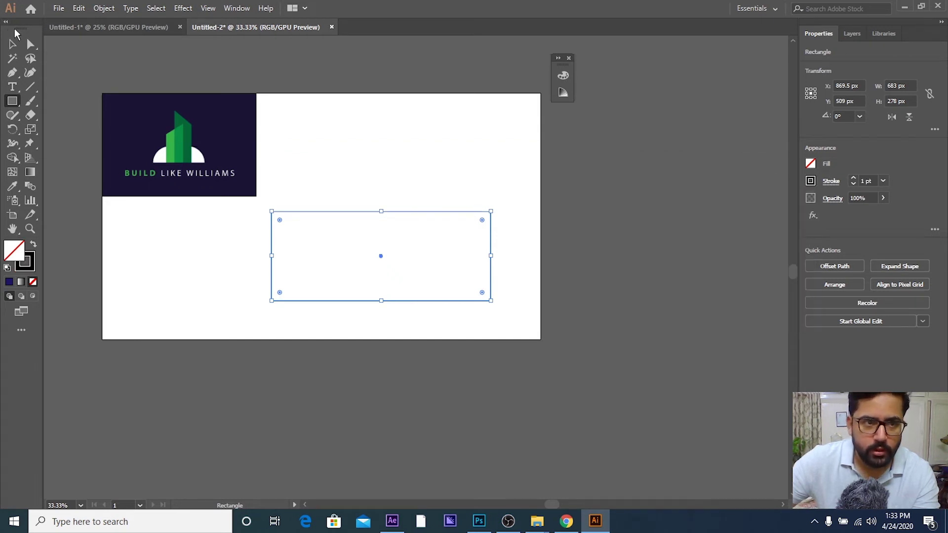
{"action": "left_click", "coordinate": [30, 44]}
{"action": "left_click_drag", "start_coordinate": [282, 223], "coordinate": [612, 392]}
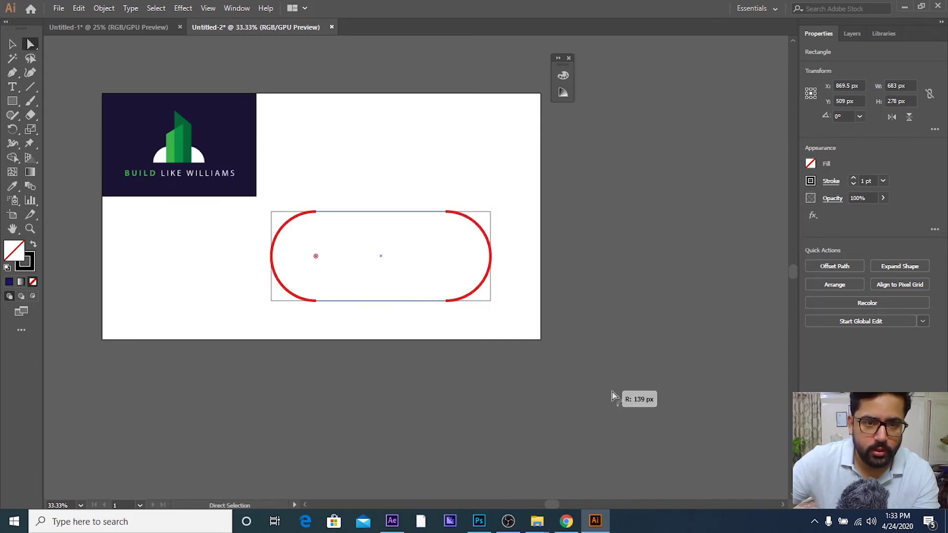
{"action": "left_click", "coordinate": [13, 44]}
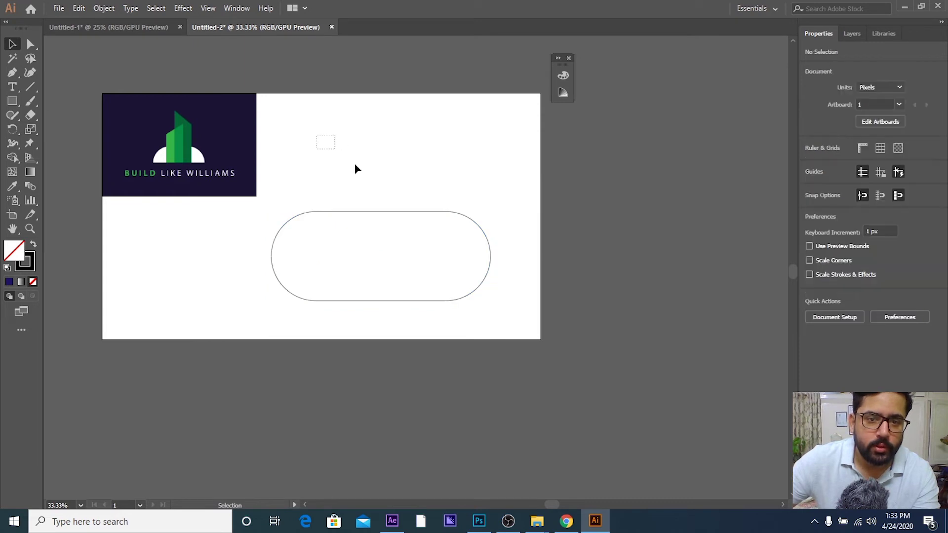
{"action": "left_click_drag", "start_coordinate": [319, 136], "coordinate": [454, 247]}
{"action": "left_click", "coordinate": [96, 143]}
- Split the pill with a horizontal line and delete its lower half using Shape Builder
{"action": "left_click", "coordinate": [30, 87]}
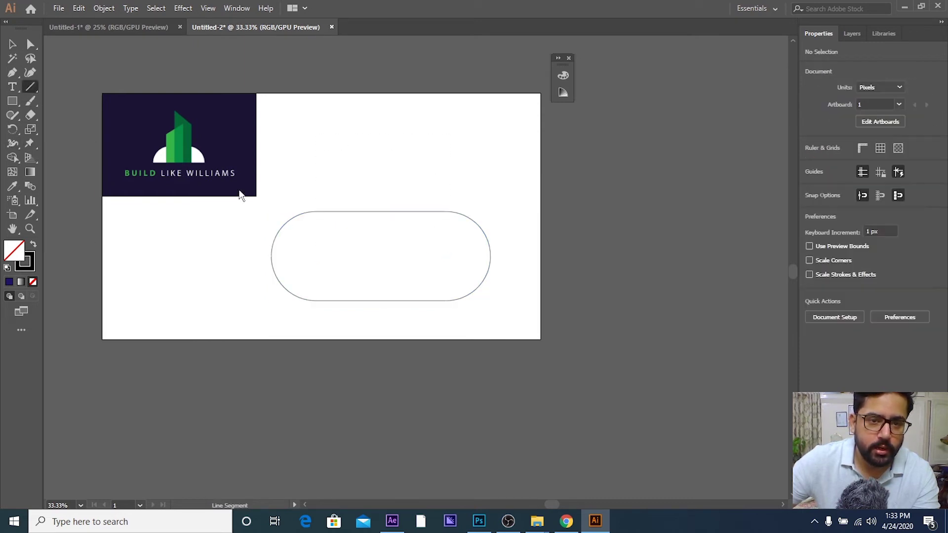
{"action": "mouse_move", "coordinate": [381, 256]}
{"action": "left_mouse_down"}
{"action": "mouse_move", "coordinate": [251, 256]}
{"action": "mouse_move", "coordinate": [672, 256]}
{"action": "left_mouse_up"}
{"action": "left_click", "coordinate": [13, 43]}
{"action": "mouse_move", "coordinate": [306, 120]}
{"action": "left_mouse_down"}
{"action": "mouse_move", "coordinate": [465, 334]}
{"action": "mouse_move", "coordinate": [338, 301]}
{"action": "left_mouse_up"}
{"action": "left_click", "coordinate": [16, 158]}
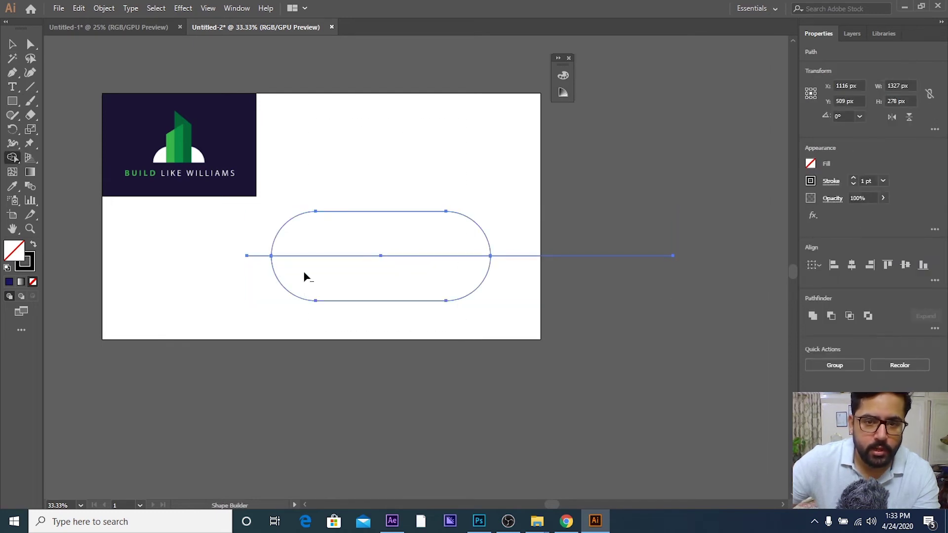
{"action": "left_click", "coordinate": [462, 290], "text": "alt"}
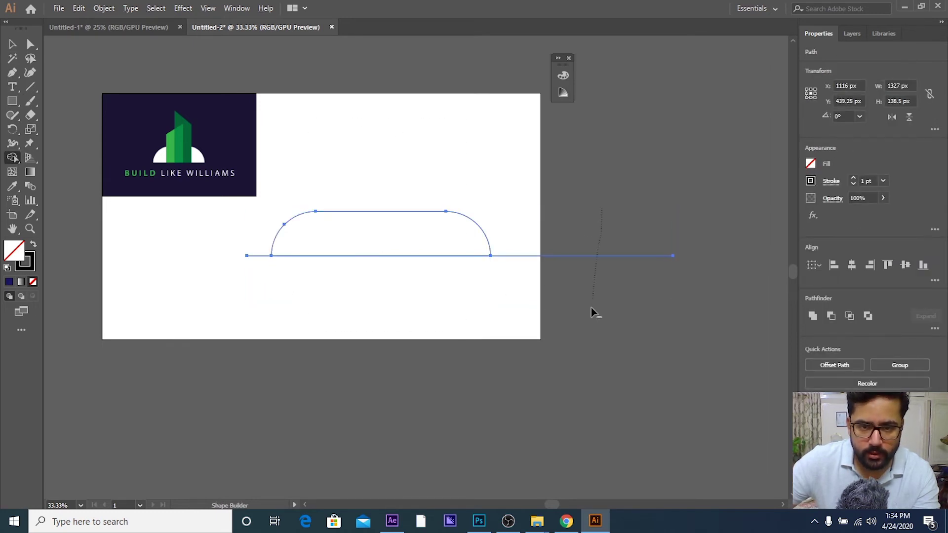
{"action": "left_click", "coordinate": [258, 255], "text": "alt"}
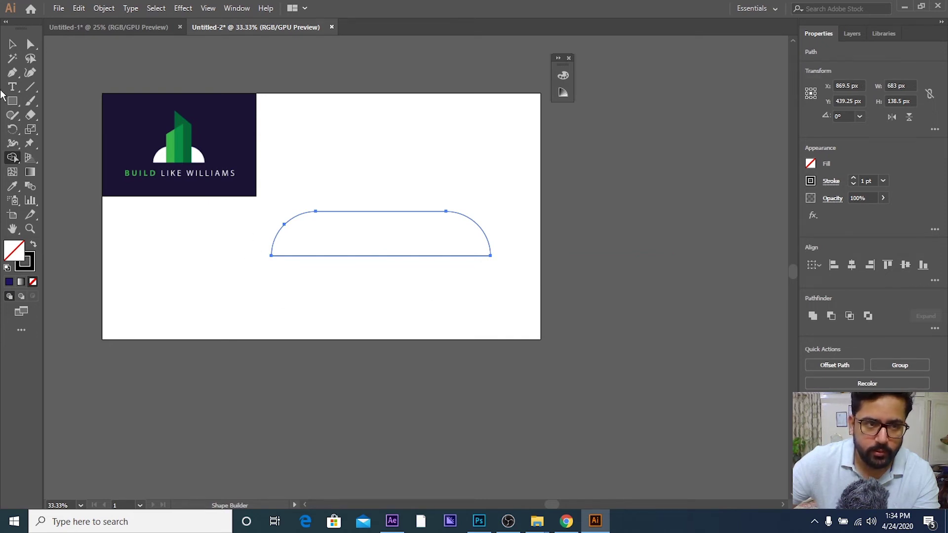
{"action": "left_click", "coordinate": [13, 44]}
{"action": "left_click", "coordinate": [324, 108]}
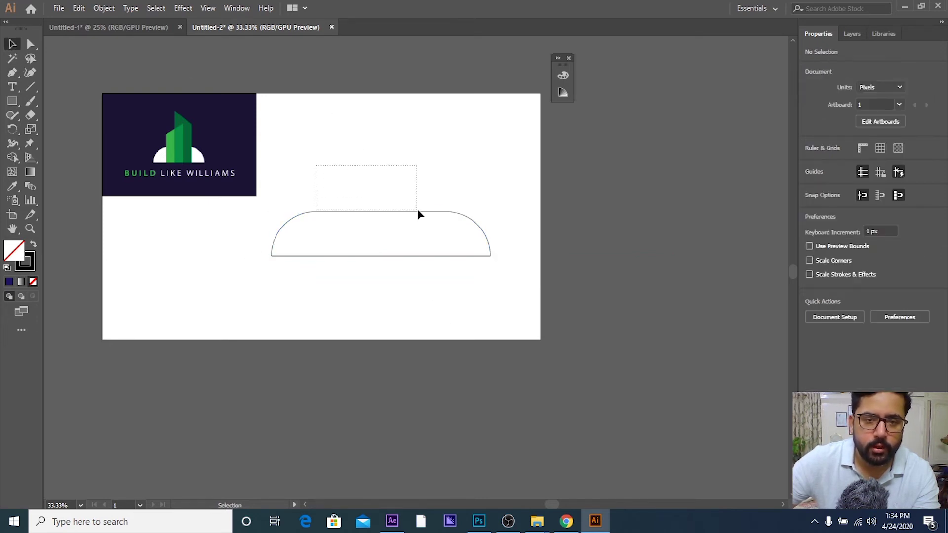
{"action": "left_click_drag", "start_coordinate": [418, 214], "coordinate": [418, 212]}
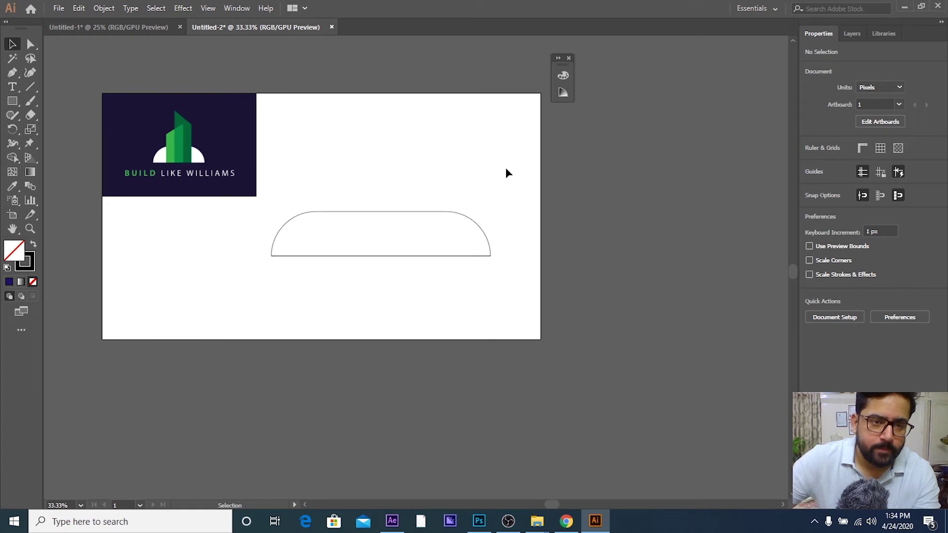
- Draw a tall rectangle standing on the half-dome outline
{"action": "scroll", "coordinate": [125, 117], "scroll_direction": "up", "scroll_amount": 3}
{"action": "scroll", "coordinate": [125, 117], "scroll_direction": "up", "scroll_amount": 2}
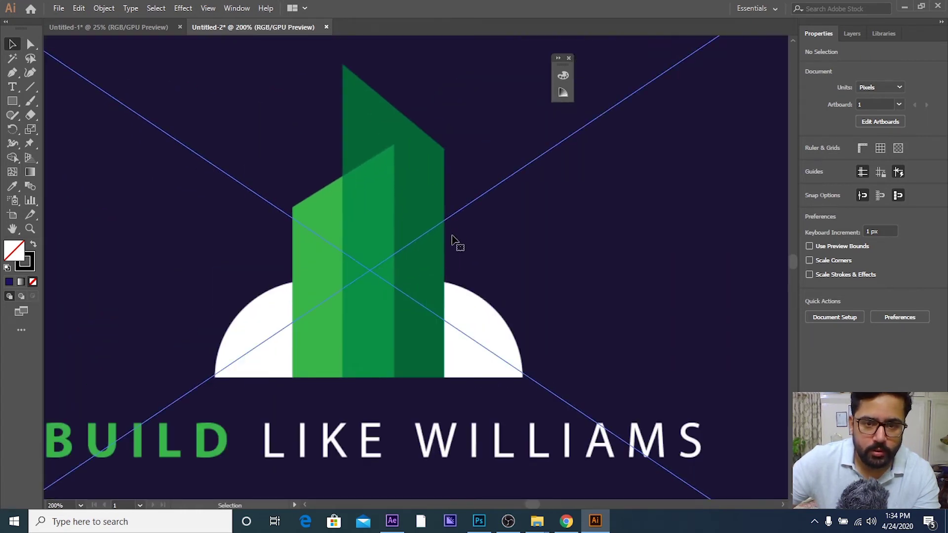
{"action": "scroll", "coordinate": [455, 242], "scroll_direction": "down", "scroll_amount": 2}
{"action": "left_click", "coordinate": [469, 277]}
{"action": "left_click", "coordinate": [126, 234]}
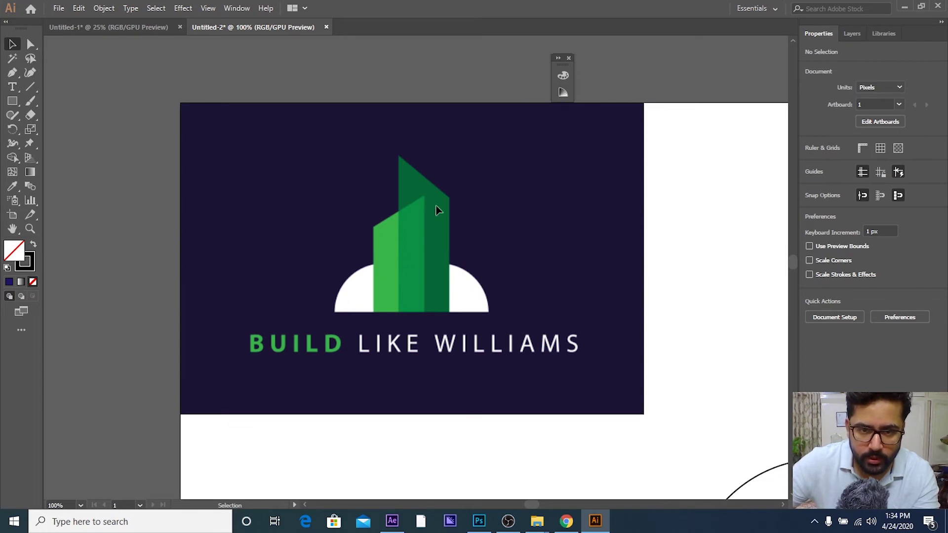
{"action": "left_click_drag", "start_coordinate": [530, 271], "coordinate": [463, 277]}
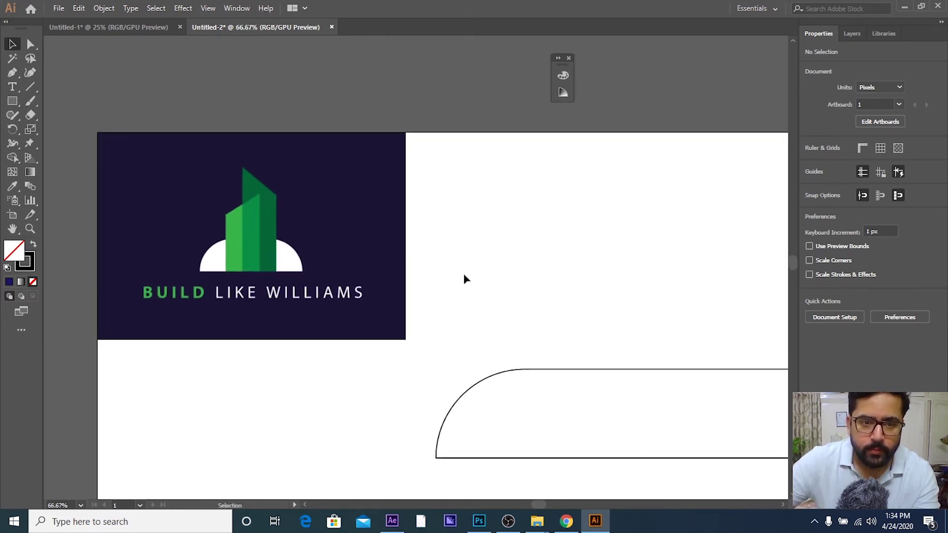
{"action": "scroll", "coordinate": [464, 277], "scroll_direction": "down", "scroll_amount": 2}
{"action": "left_click", "coordinate": [12, 101]}
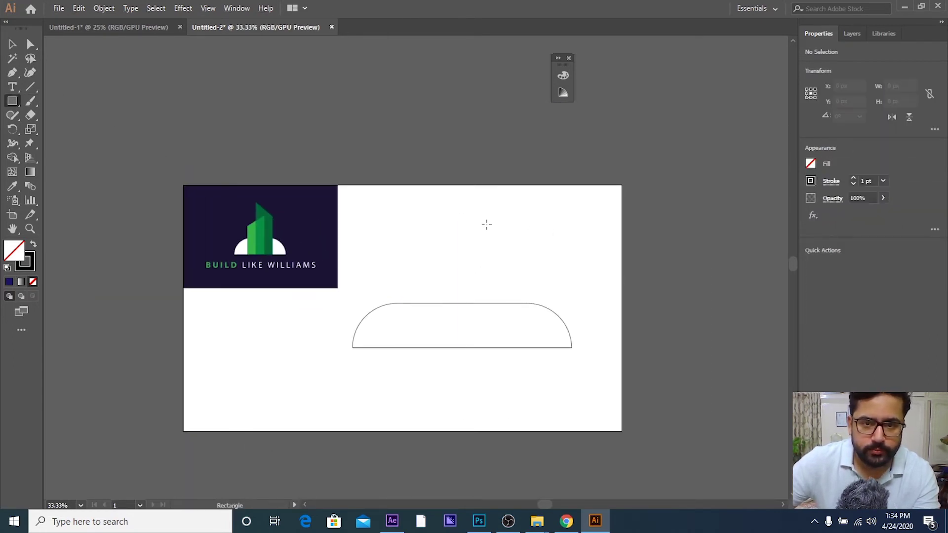
{"action": "left_click_drag", "start_coordinate": [456, 200], "coordinate": [499, 348]}
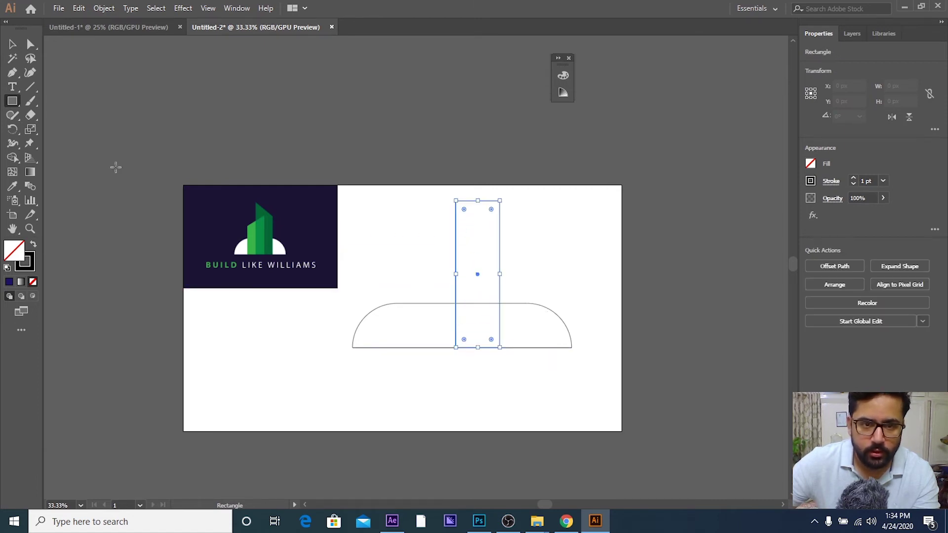
- Adjust the tall rectangle's width and move it down and left over the dome
{"action": "left_click", "coordinate": [345, 89]}
{"action": "left_click", "coordinate": [458, 247]}
{"action": "key", "text": "ctrl+="}
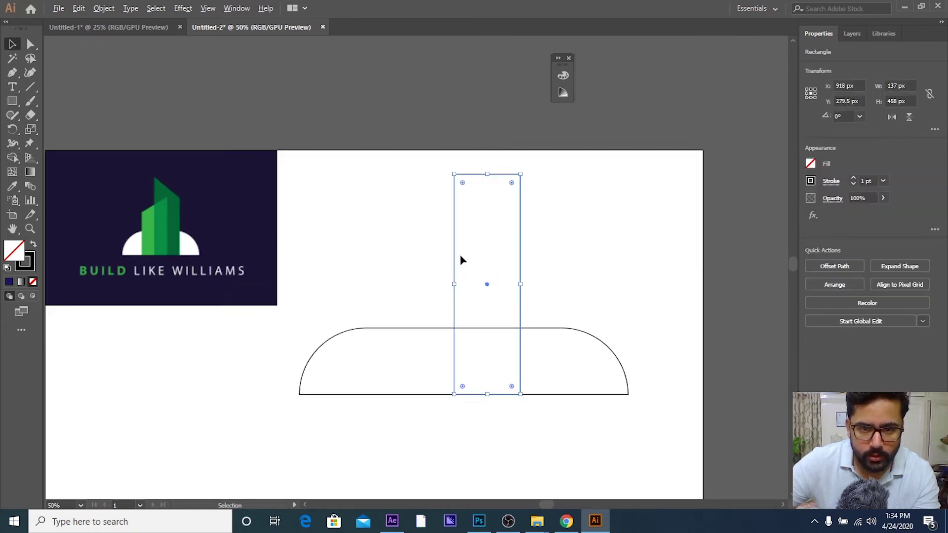
{"action": "left_click_drag", "start_coordinate": [455, 285], "coordinate": [439, 288]}
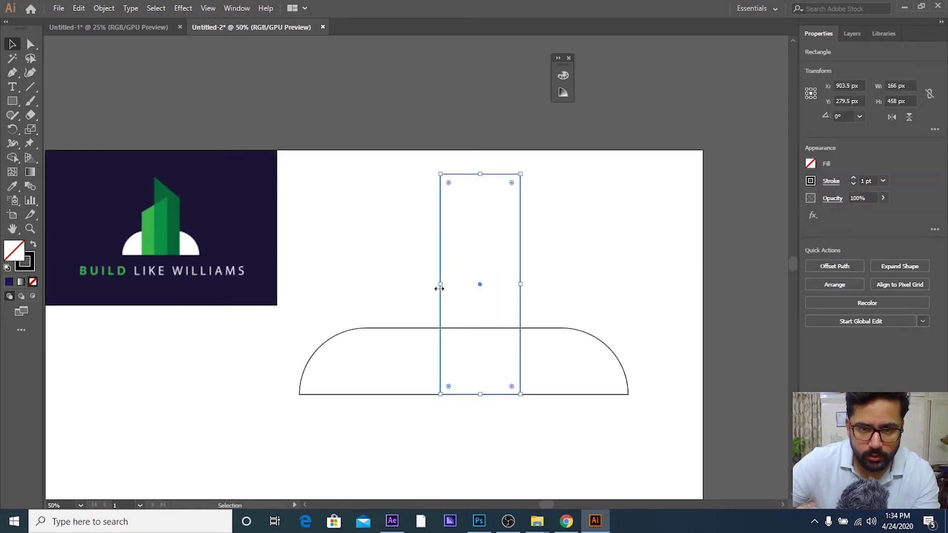
{"action": "key", "text": "ctrl+minus"}
{"action": "key", "text": "ctrl+minus"}
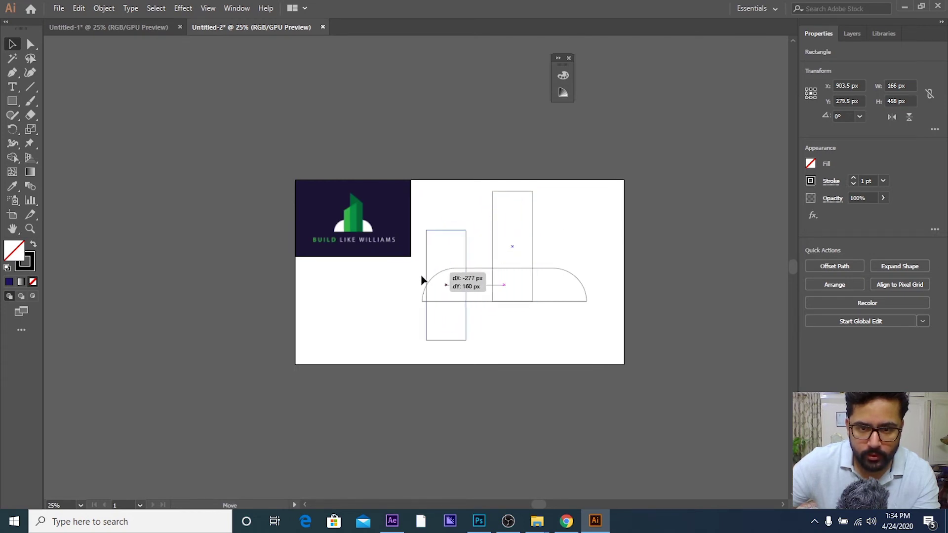
{"action": "mouse_move", "coordinate": [493, 238]}
{"action": "left_mouse_down"}
{"action": "mouse_move", "coordinate": [354, 325]}
{"action": "mouse_move", "coordinate": [410, 334]}
{"action": "mouse_move", "coordinate": [457, 206]}
{"action": "left_mouse_up"}
{"action": "left_click", "coordinate": [374, 329]}
- Bring the rectangle and dome outline into view with the Direct Selection tool active
{"action": "scroll", "coordinate": [353, 212], "scroll_direction": "up", "scroll_amount": 3, "text": "alt"}
{"action": "scroll", "coordinate": [365, 198], "scroll_direction": "up", "scroll_amount": 2, "text": "alt"}
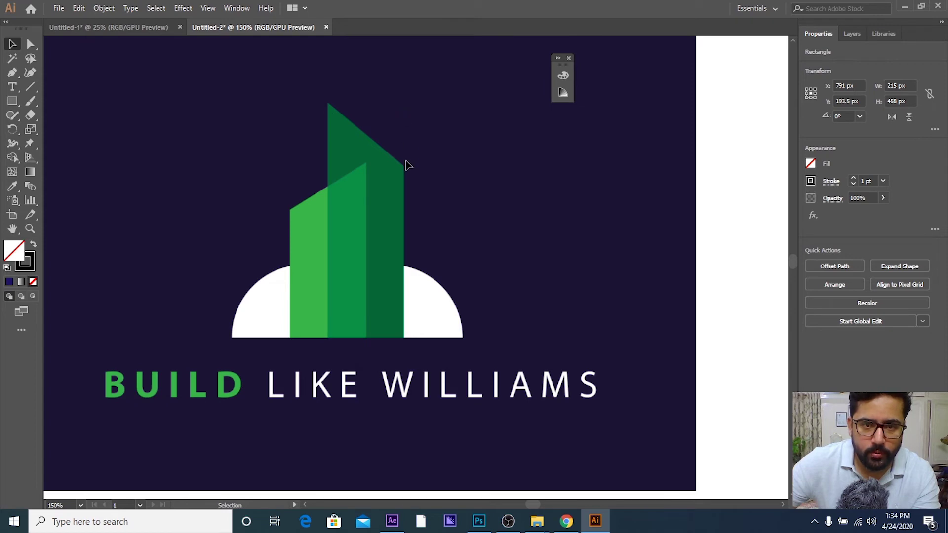
{"action": "scroll", "coordinate": [391, 121], "scroll_direction": "down", "scroll_amount": 2, "text": "alt"}
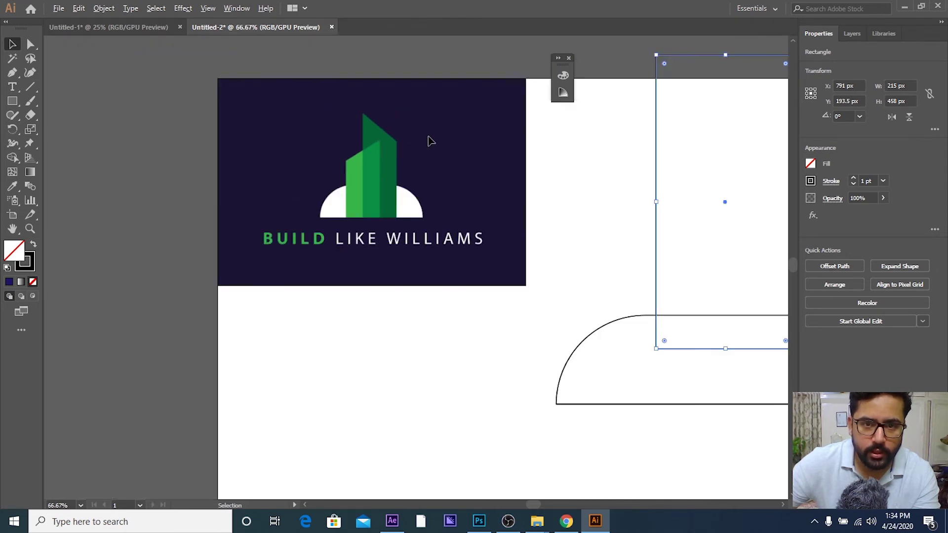
{"action": "left_click_drag", "start_coordinate": [430, 141], "coordinate": [338, 163]}
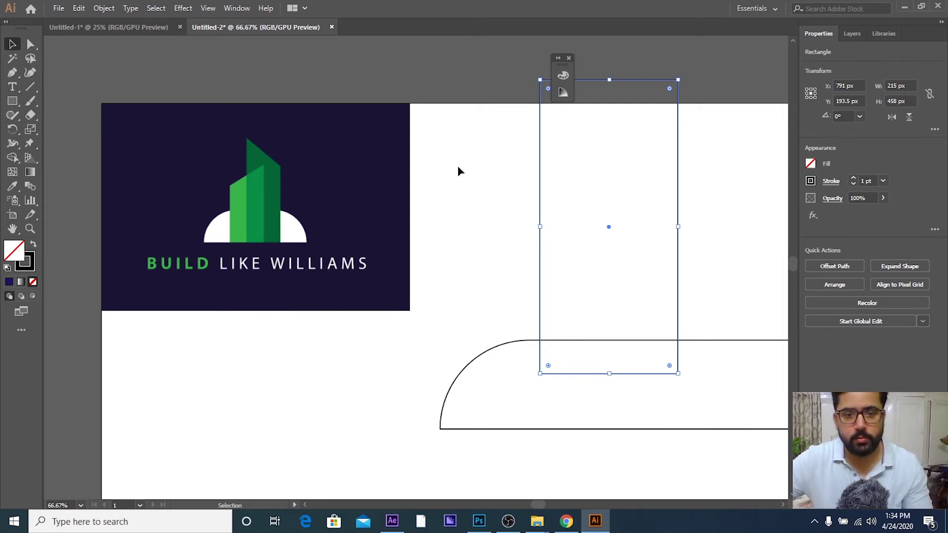
{"action": "scroll", "coordinate": [458, 171], "scroll_direction": "up", "scroll_amount": 1}
{"action": "scroll", "coordinate": [506, 170], "scroll_direction": "right", "scroll_amount": 2}
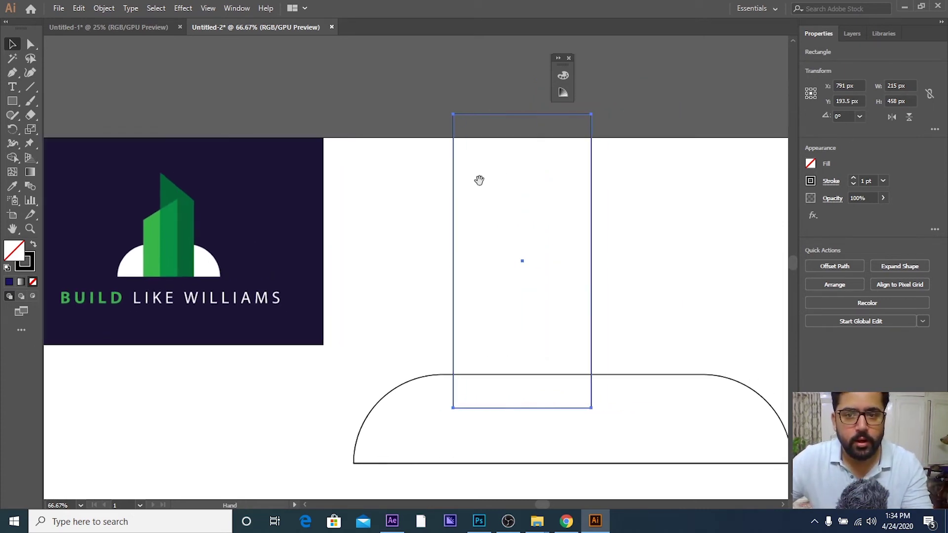
{"action": "left_click", "coordinate": [32, 46]}
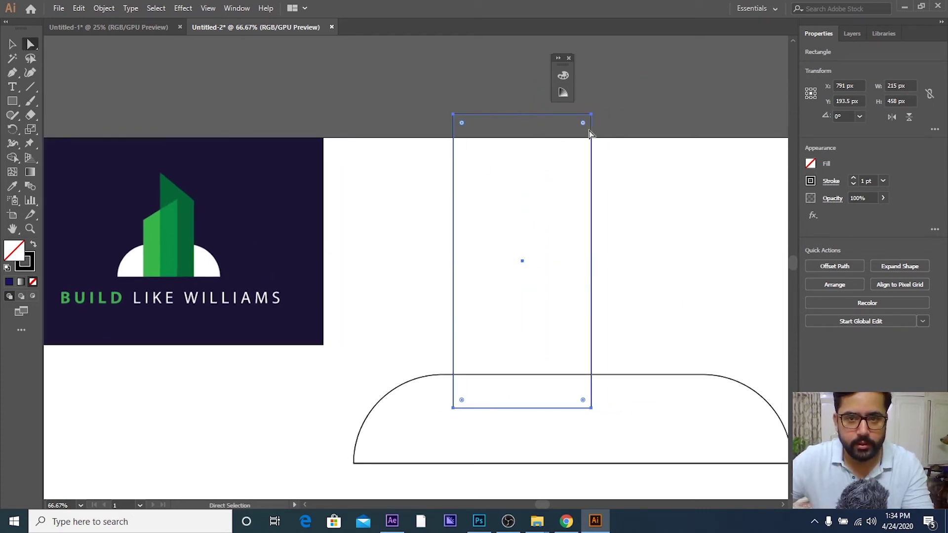
{"action": "scroll", "coordinate": [643, 167], "scroll_direction": "down", "scroll_amount": 1}
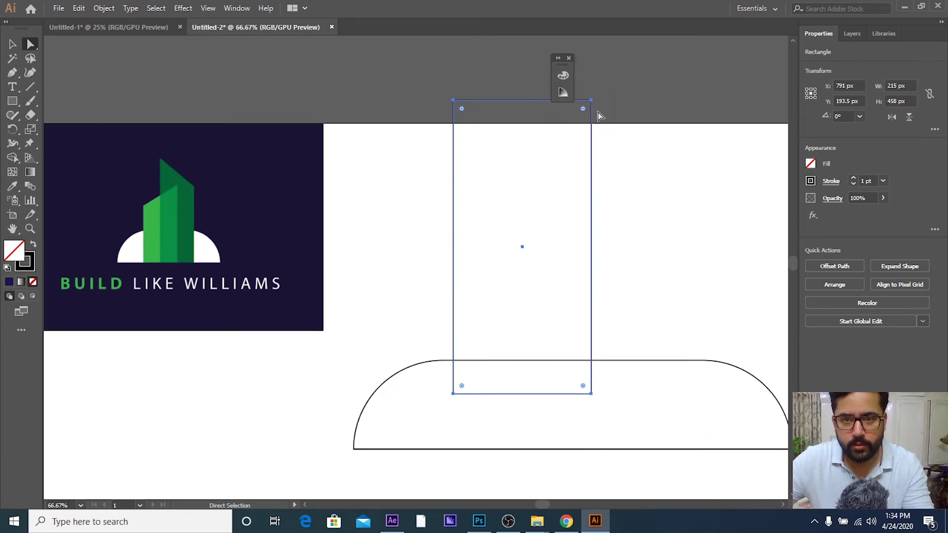
- Drop the rectangle's top-right anchor to slant its roof, then nudge the shape right
{"action": "mouse_move", "coordinate": [590, 101]}
{"action": "left_mouse_down"}
{"action": "mouse_move", "coordinate": [591, 242]}
{"action": "mouse_move", "coordinate": [591, 198]}
{"action": "left_mouse_up"}
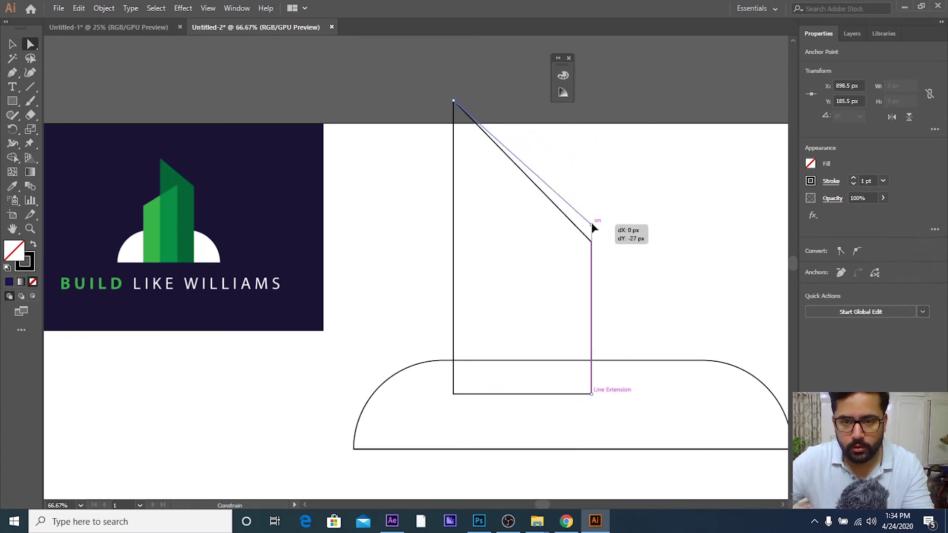
{"action": "left_click", "coordinate": [12, 45]}
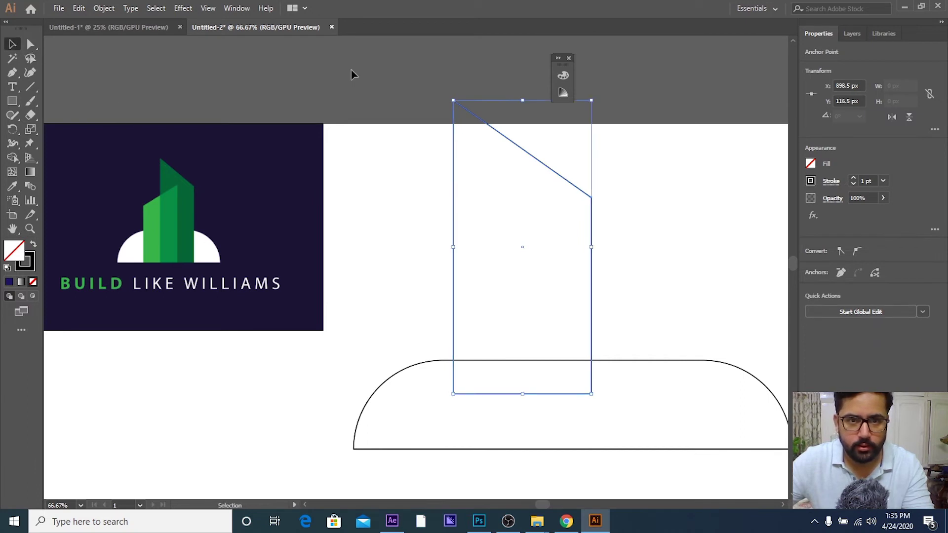
{"action": "left_click", "coordinate": [351, 75]}
{"action": "left_click_drag", "start_coordinate": [578, 190], "coordinate": [609, 190]}
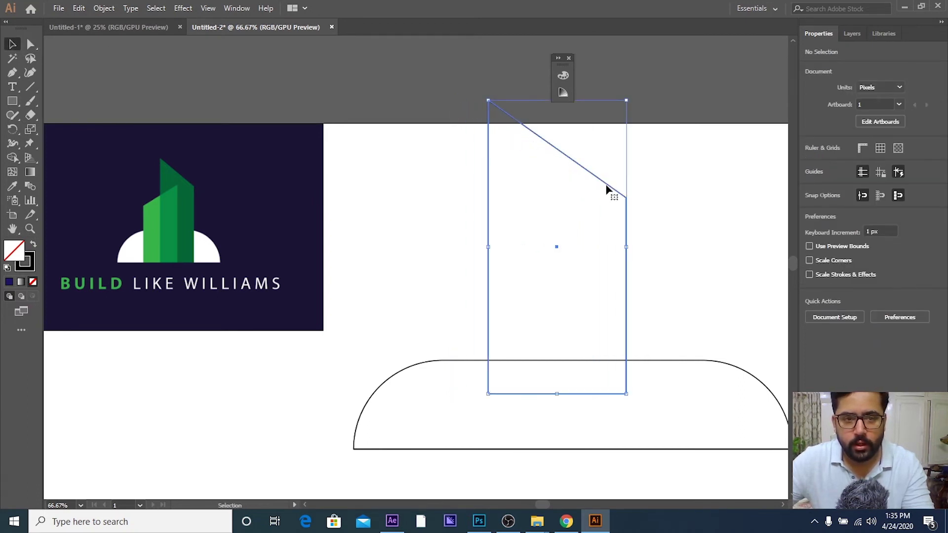
- Scroll around the view and reselect the slanted building shape
{"action": "scroll", "coordinate": [612, 193], "scroll_direction": "down", "scroll_amount": 2}
{"action": "scroll", "coordinate": [493, 197], "scroll_direction": "right", "scroll_amount": 1}
{"action": "scroll", "coordinate": [200, 197], "scroll_direction": "up", "scroll_amount": 2}
{"action": "scroll", "coordinate": [200, 197], "scroll_direction": "up", "scroll_amount": 4}
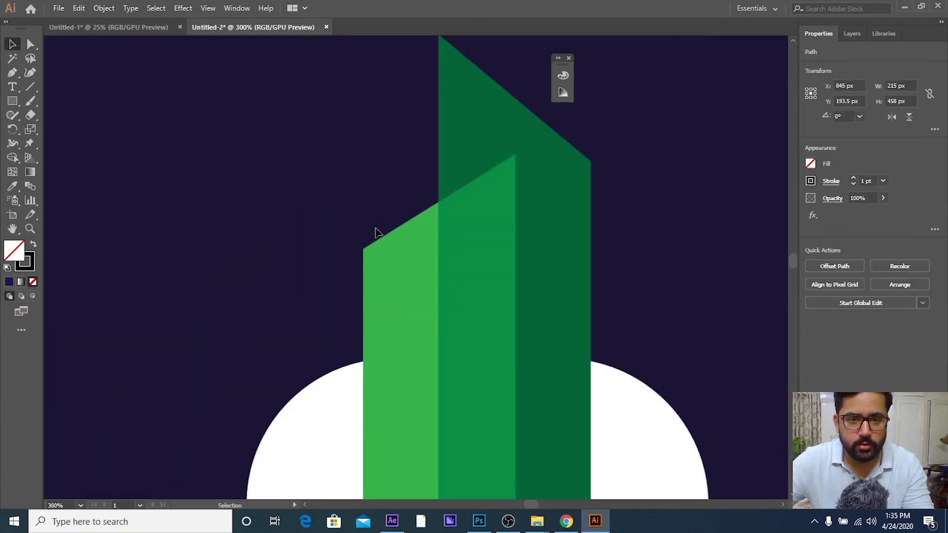
{"action": "scroll", "coordinate": [390, 229], "scroll_direction": "down", "scroll_amount": 1}
{"action": "scroll", "coordinate": [390, 230], "scroll_direction": "right", "scroll_amount": 1}
{"action": "scroll", "coordinate": [414, 230], "scroll_direction": "down", "scroll_amount": 1}
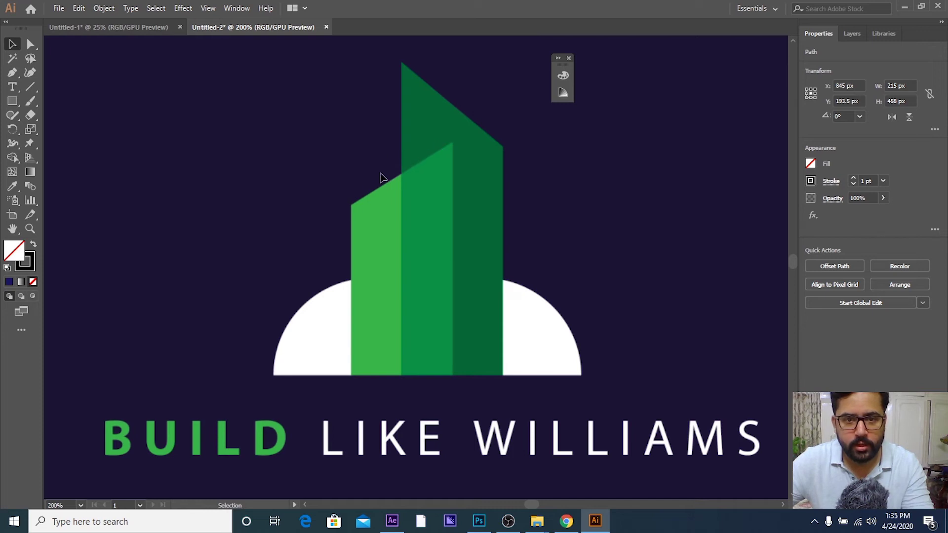
{"action": "scroll", "coordinate": [349, 231], "scroll_direction": "down", "scroll_amount": 2}
{"action": "scroll", "coordinate": [517, 245], "scroll_direction": "down", "scroll_amount": 1}
{"action": "scroll", "coordinate": [516, 246], "scroll_direction": "right", "scroll_amount": 2}
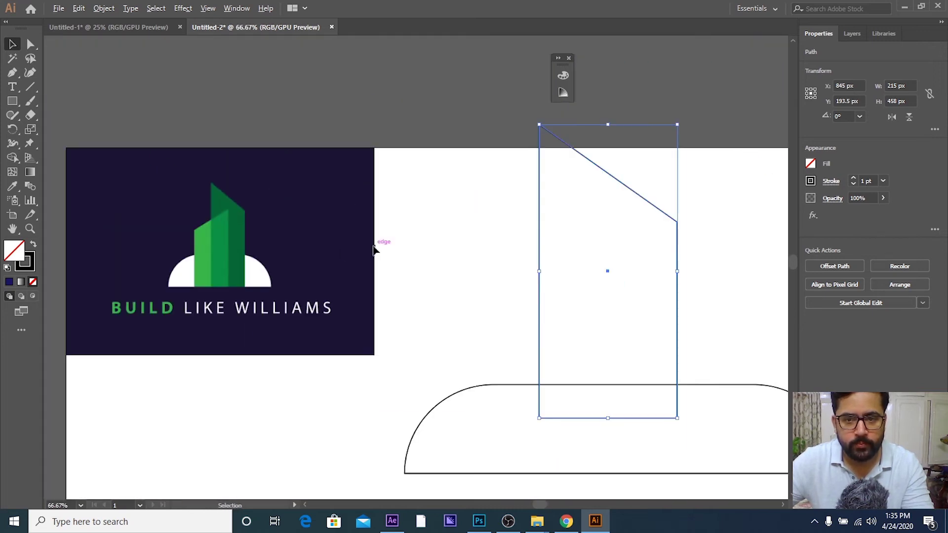
{"action": "left_click", "coordinate": [434, 166]}
{"action": "left_click", "coordinate": [464, 177]}
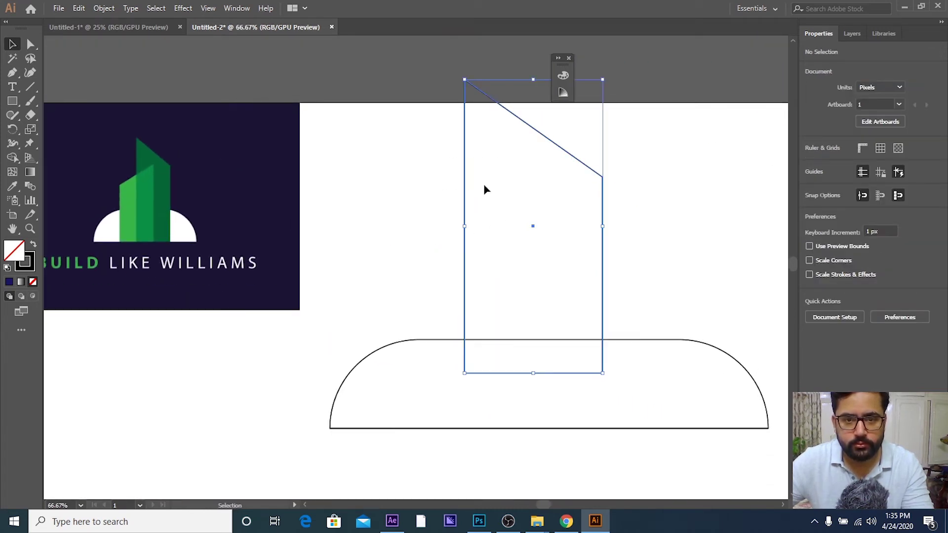
- Reflect the slanted building shape vertically via Transform > Reflect
{"action": "key", "text": "a"}
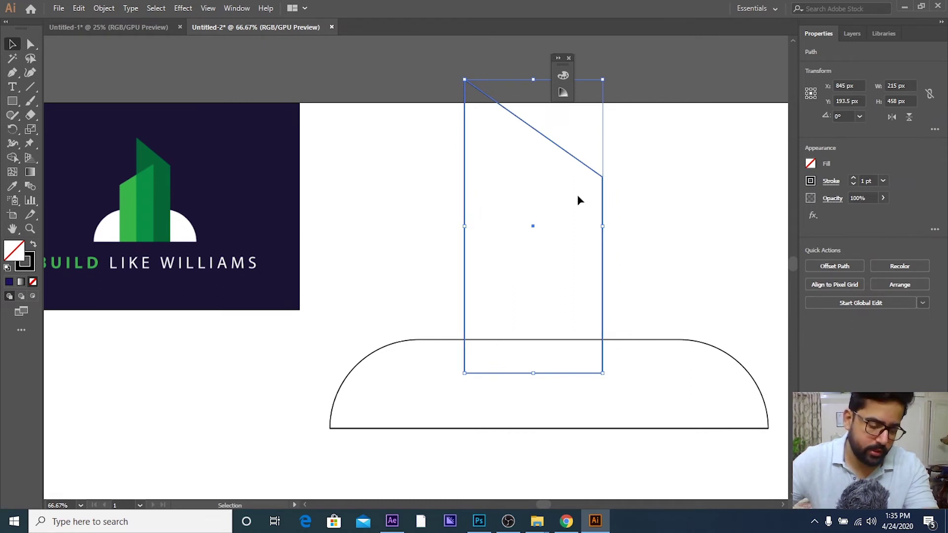
{"action": "key", "text": "v"}
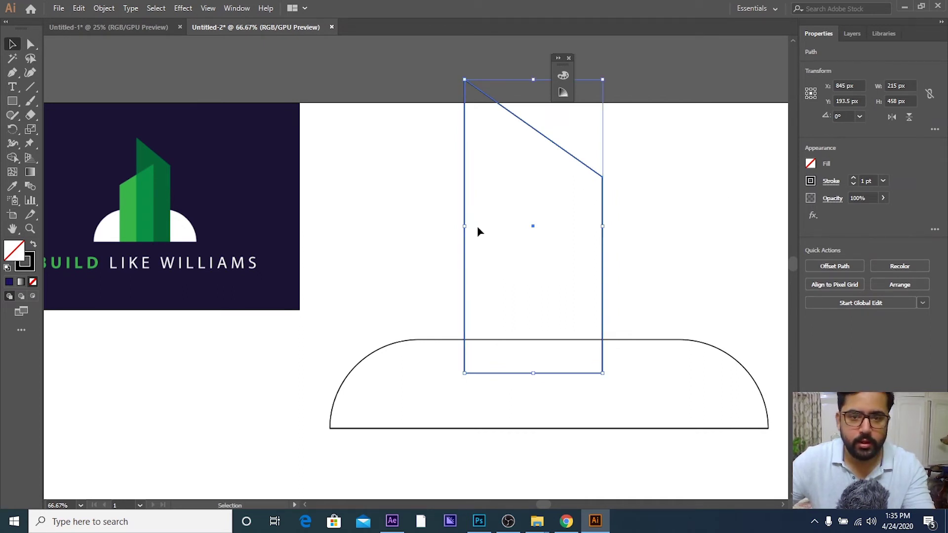
{"action": "right_click", "coordinate": [464, 242]}
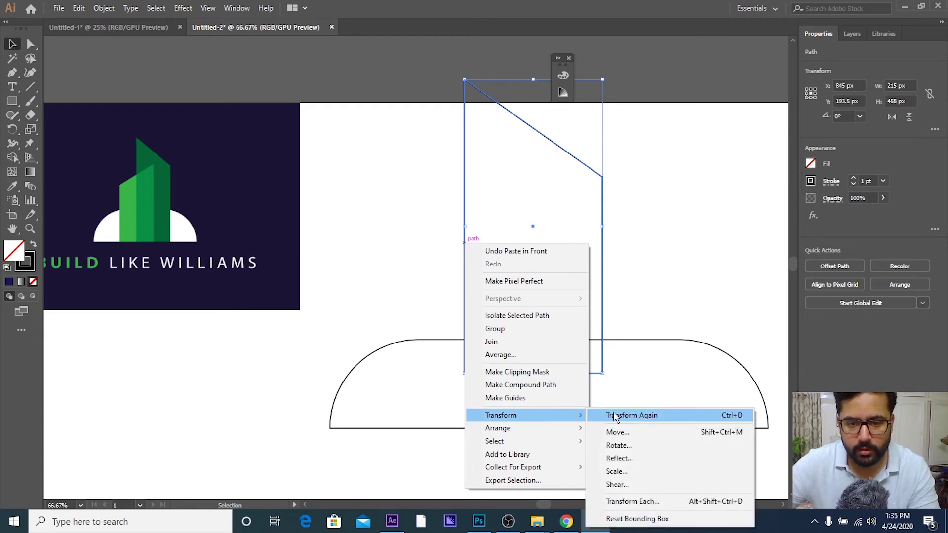
{"action": "mouse_move", "coordinate": [500, 415]}
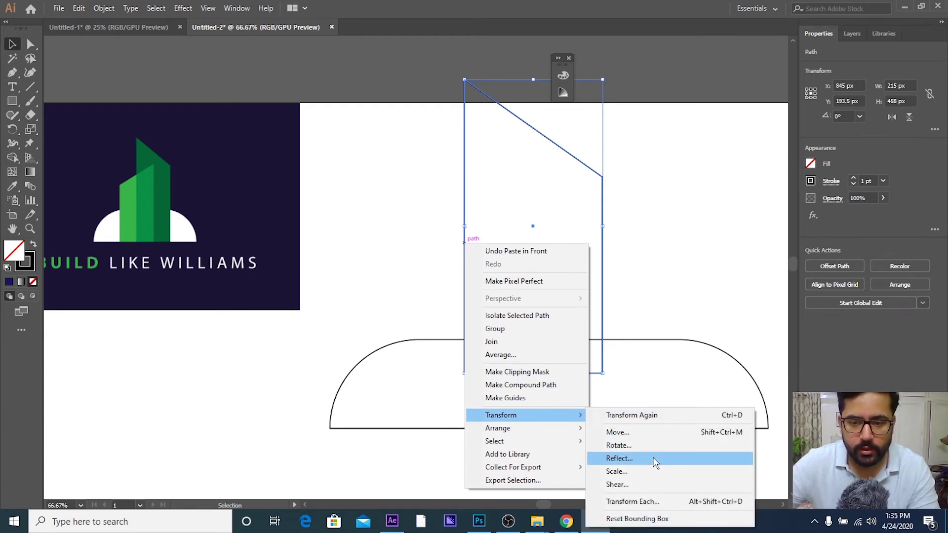
{"action": "left_click", "coordinate": [655, 461]}
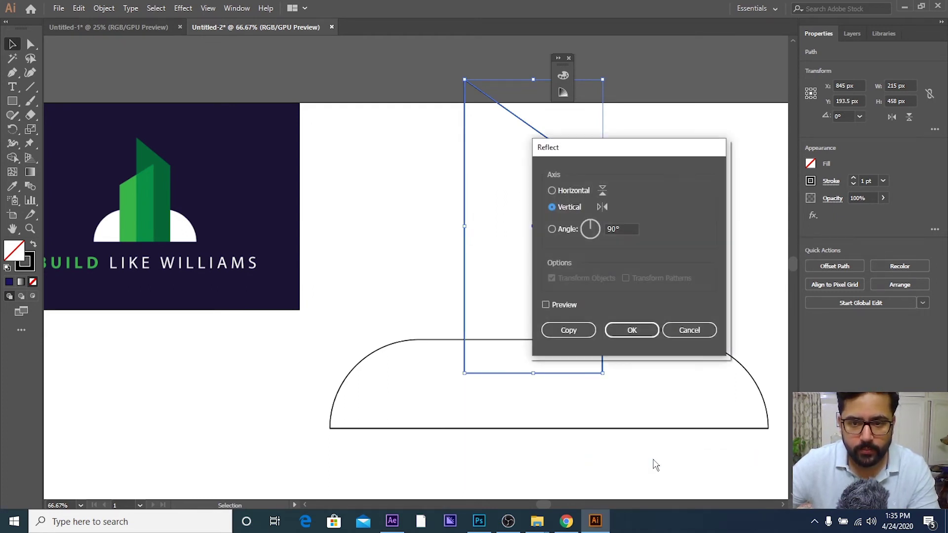
{"action": "left_click", "coordinate": [627, 335]}
- Move the mirrored building left so it overlaps the original
{"action": "left_click", "coordinate": [715, 296]}
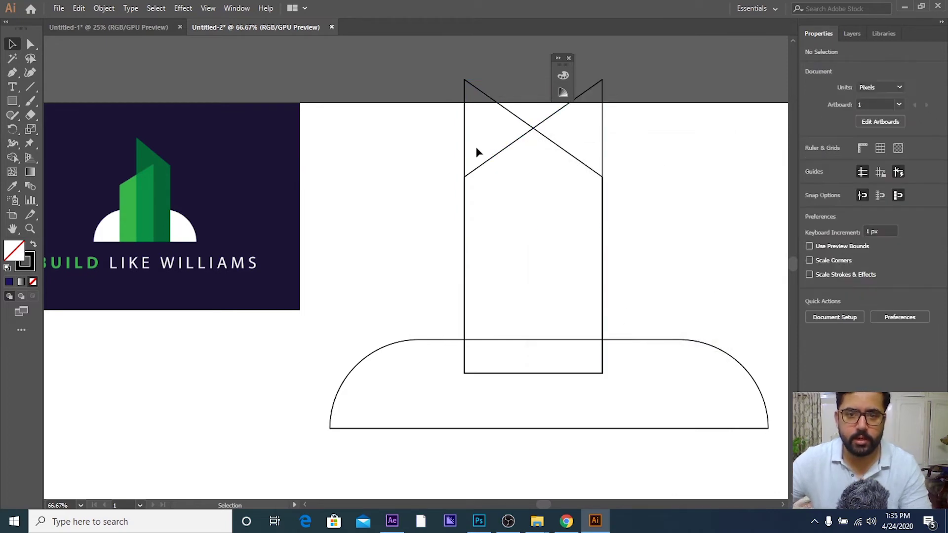
{"action": "left_click_drag", "start_coordinate": [499, 157], "coordinate": [428, 157]}
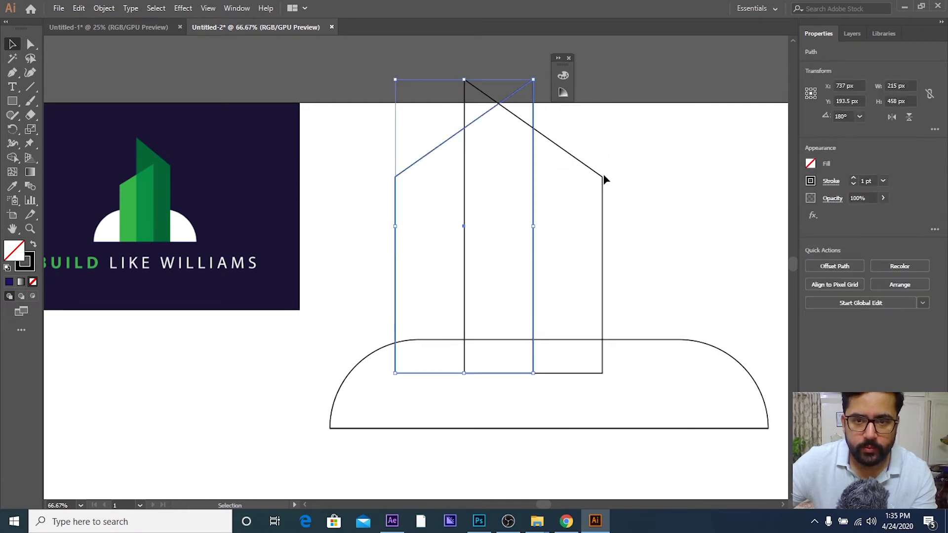
{"action": "left_click", "coordinate": [537, 157]}
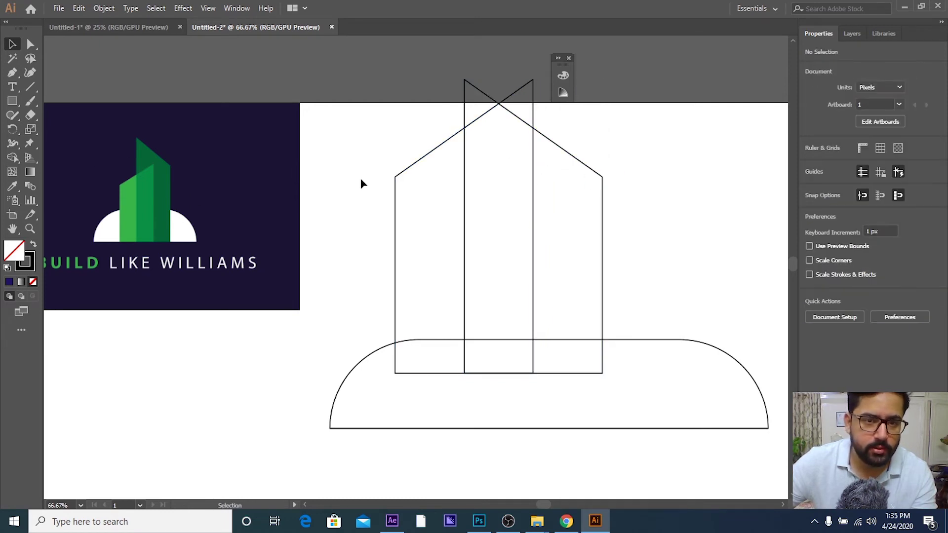
{"action": "left_click", "coordinate": [396, 181]}
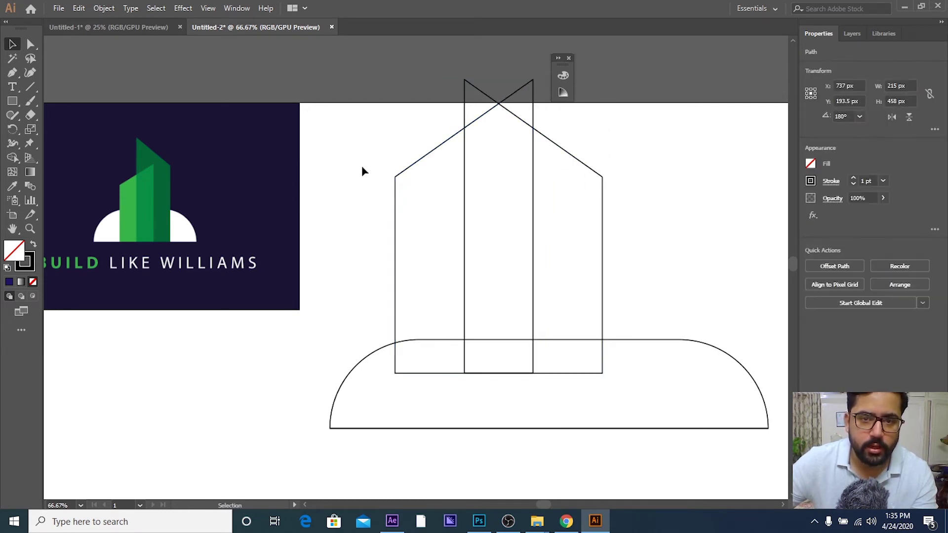
{"action": "left_click", "coordinate": [362, 165]}
{"action": "left_click", "coordinate": [397, 179]}
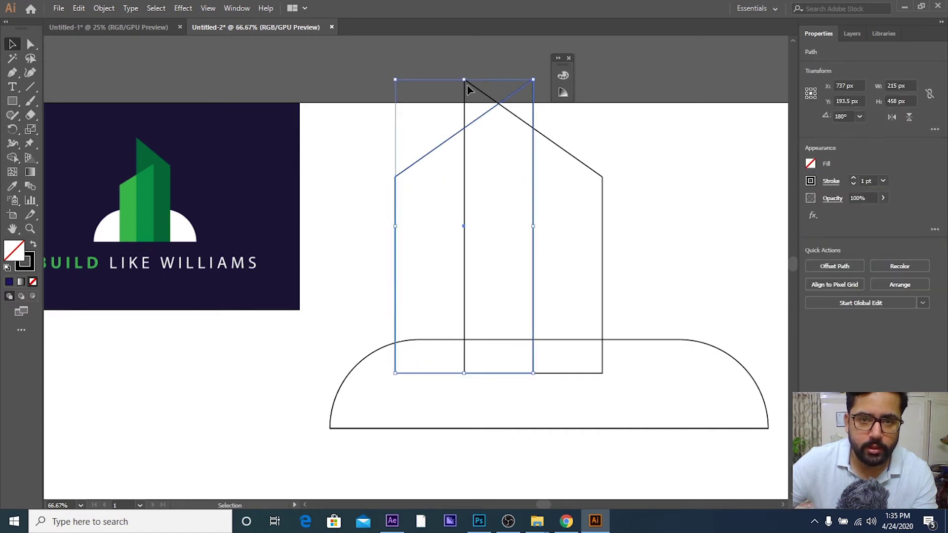
- Try dragging the left building shorter from its top, then undo both attempts
{"action": "left_click_drag", "start_coordinate": [464, 79], "coordinate": [464, 131]}
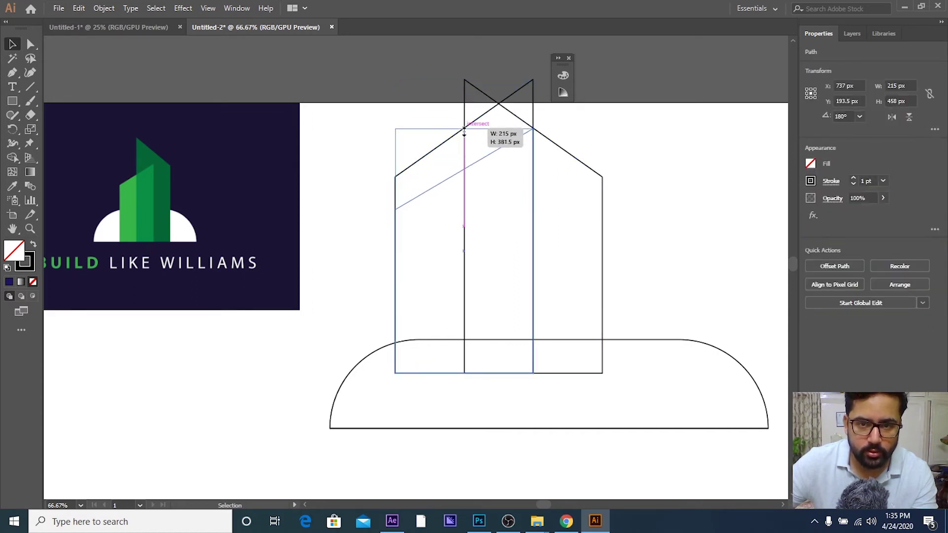
{"action": "left_click_drag", "start_coordinate": [464, 130], "coordinate": [464, 200]}
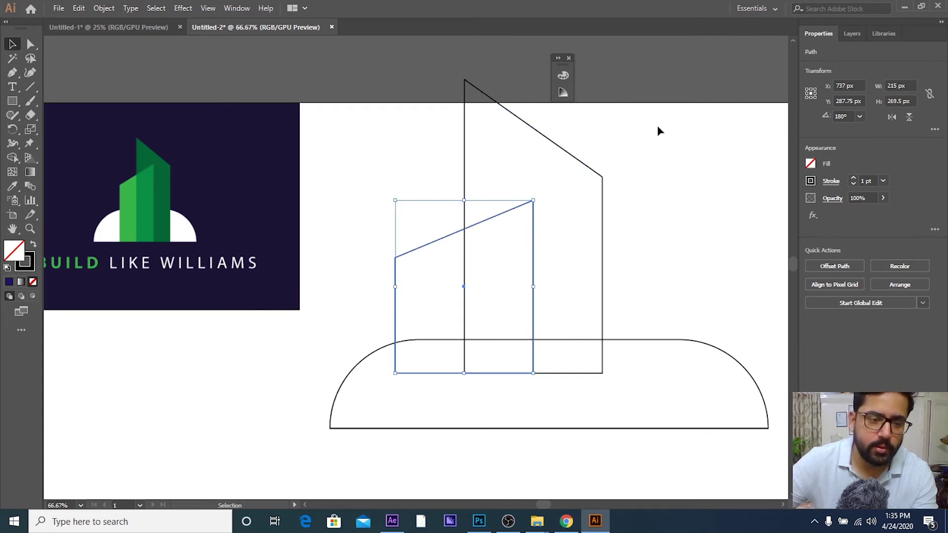
{"action": "key", "text": "ctrl+z"}
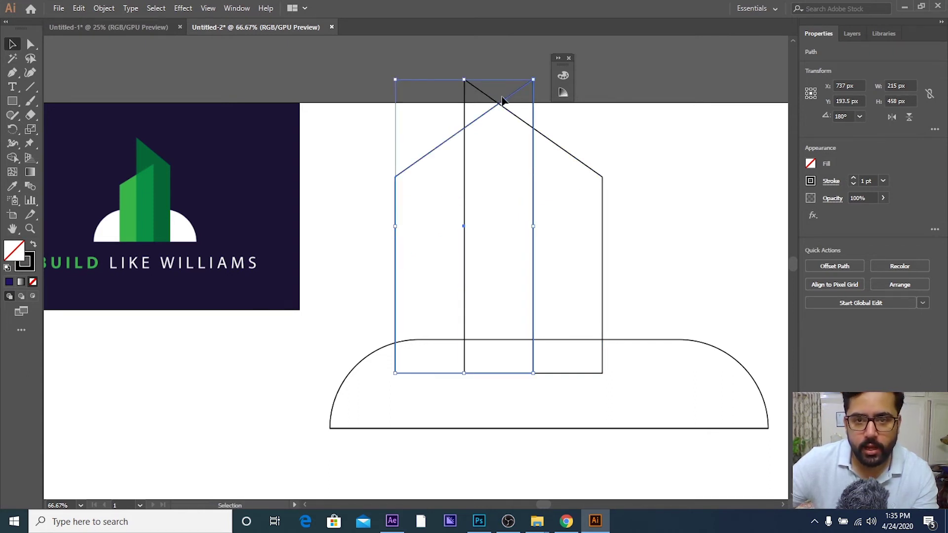
{"action": "scroll", "coordinate": [464, 123], "scroll_direction": "up", "scroll_amount": 2, "text": "alt"}
{"action": "scroll", "coordinate": [551, 88], "scroll_direction": "down", "scroll_amount": 1, "text": "alt"}
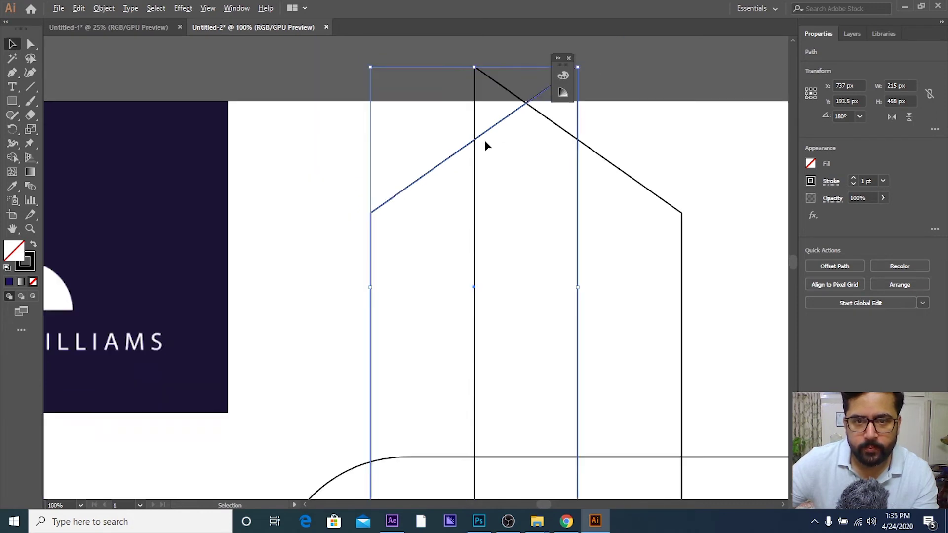
{"action": "scroll", "coordinate": [487, 143], "scroll_direction": "down", "scroll_amount": 1, "text": "alt"}
{"action": "left_click_drag", "start_coordinate": [478, 91], "coordinate": [482, 316]}
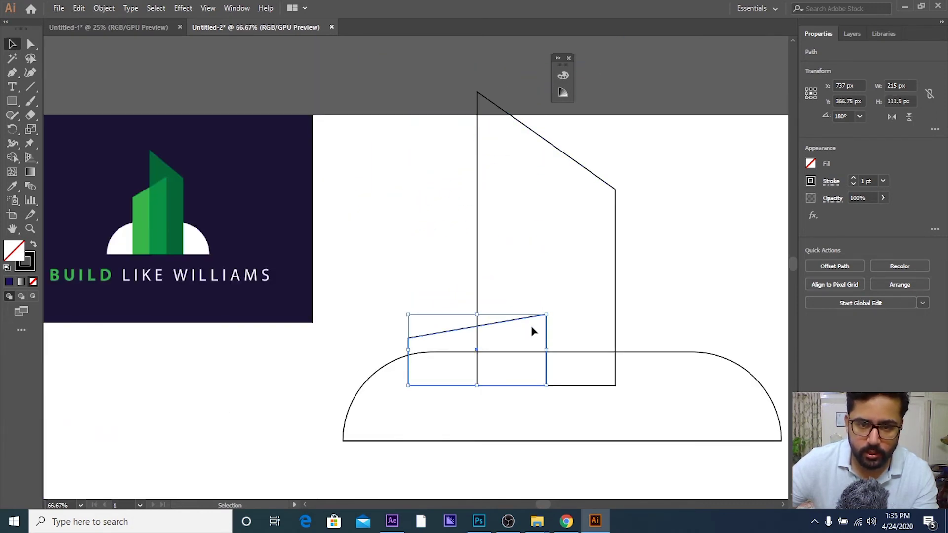
{"action": "key", "text": "ctrl+z"}
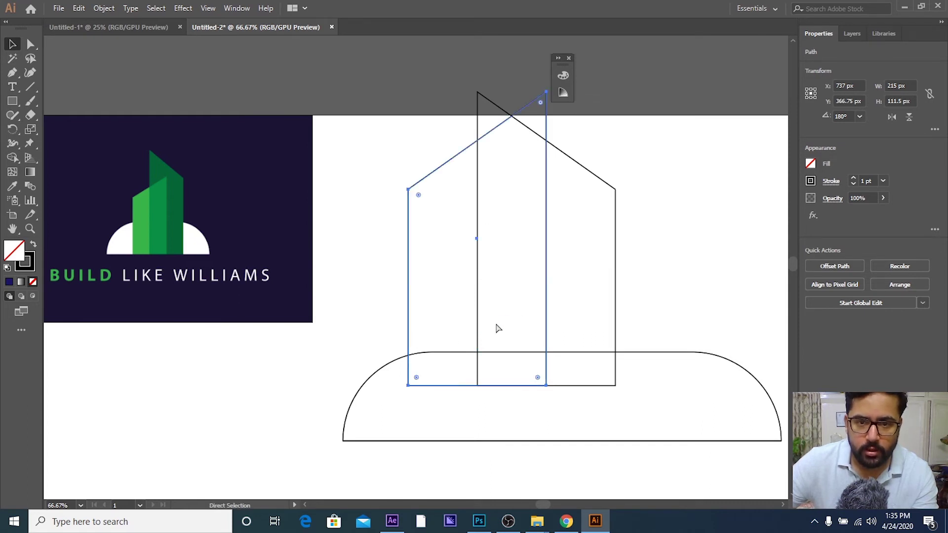
{"action": "left_click", "coordinate": [598, 167]}
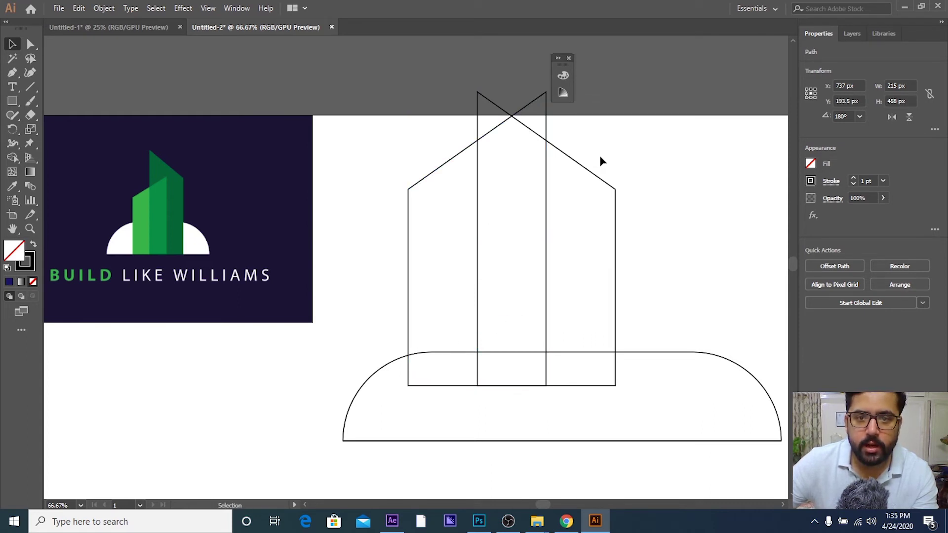
{"action": "left_click", "coordinate": [534, 108]}
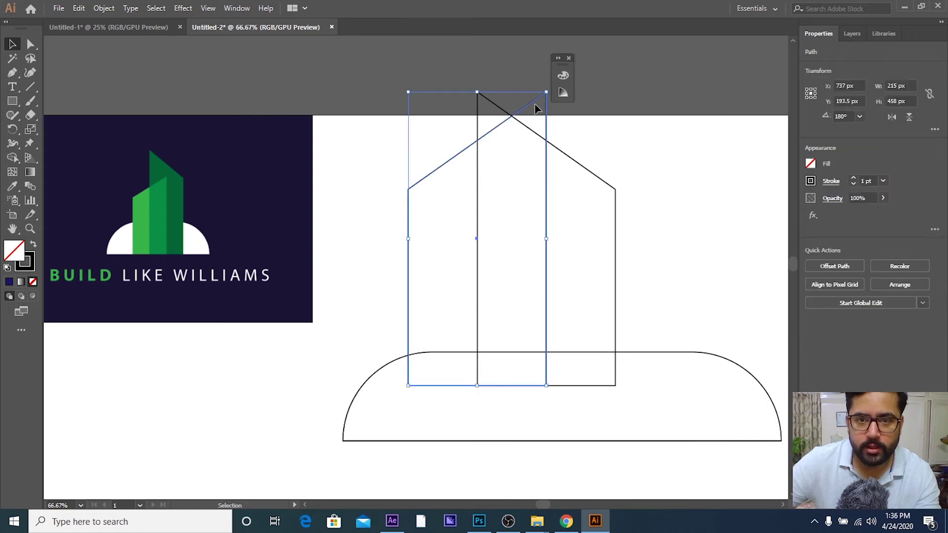
- Lower the mirrored shape's top and left anchors with four Shift+Down nudges
{"action": "left_click", "coordinate": [29, 44]}
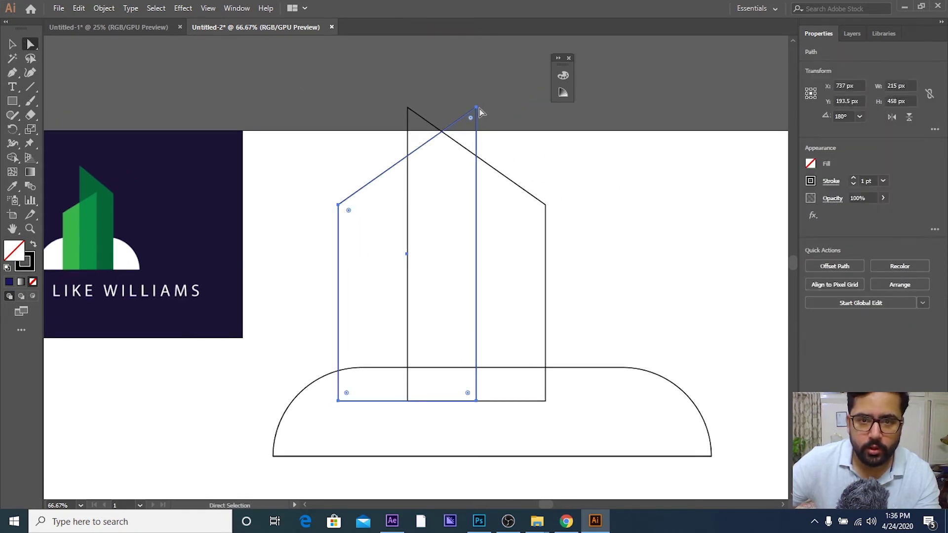
{"action": "left_click", "coordinate": [477, 108]}
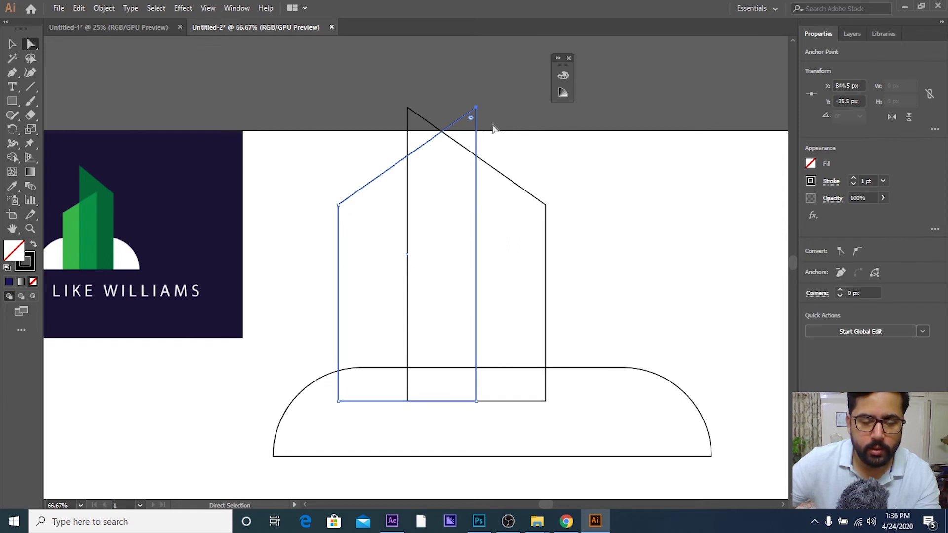
{"action": "left_click", "coordinate": [338, 206]}
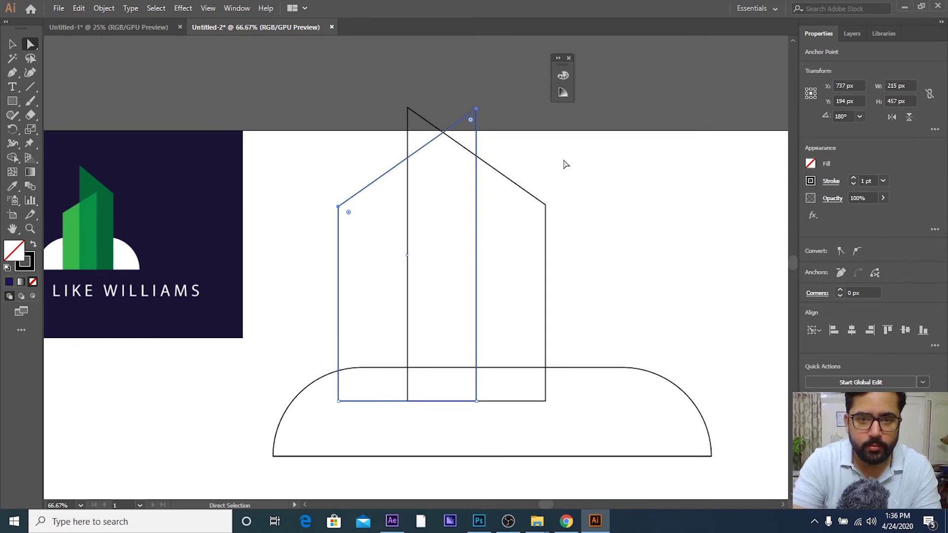
{"action": "key", "text": "shift+Down"}
{"action": "key", "text": "shift+Down"}
{"action": "key", "text": "shift+Down"}
{"action": "key", "text": "shift+Down"}
{"action": "key", "text": "shift+Down"}
{"action": "key", "text": "shift+Down"}
{"action": "key", "text": "shift+Down"}
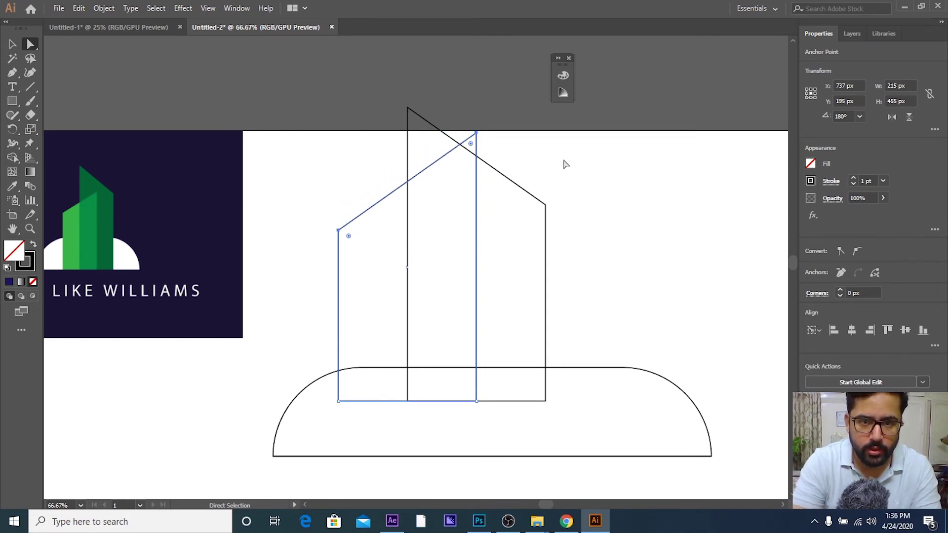
{"action": "key", "text": "shift+Down"}
{"action": "key", "text": "shift+Down"}
{"action": "key", "text": "shift+Down"}
{"action": "key", "text": "shift+Down"}
{"action": "key", "text": "shift+Down"}
{"action": "key", "text": "shift+Down"}
{"action": "key", "text": "shift+Down"}
{"action": "key", "text": "shift+Down"}
{"action": "key", "text": "shift+Down"}
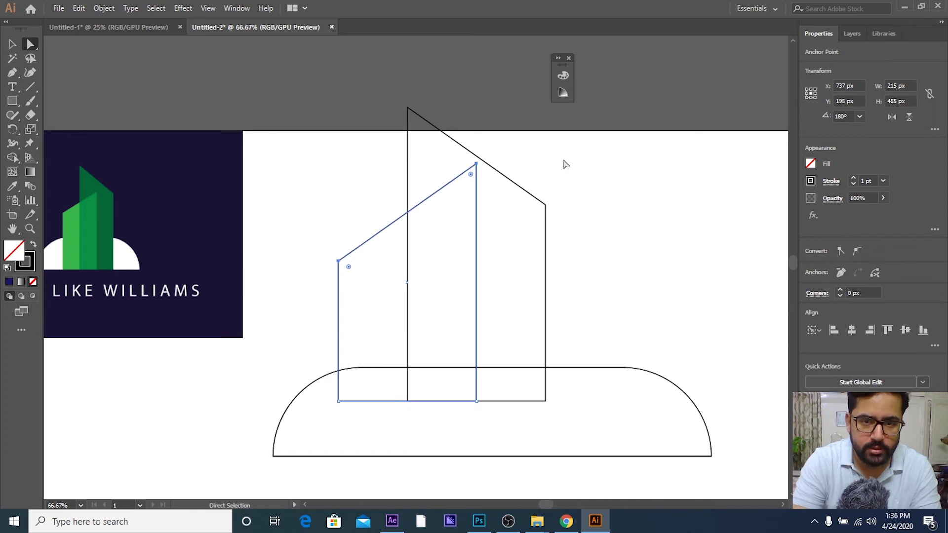
{"action": "key", "text": "shift+Down"}
{"action": "key", "text": "shift+Down"}
{"action": "key", "text": "shift+Down"}
{"action": "key", "text": "shift+Down"}
{"action": "key", "text": "shift+Down"}
{"action": "key", "text": "shift+Down"}
{"action": "key", "text": "shift+Down"}
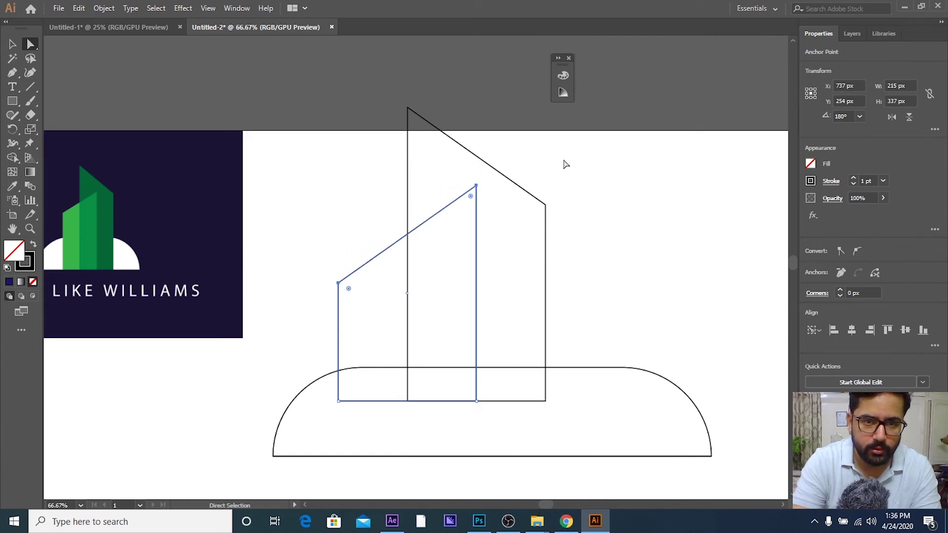
{"action": "key", "text": "shift+Down"}
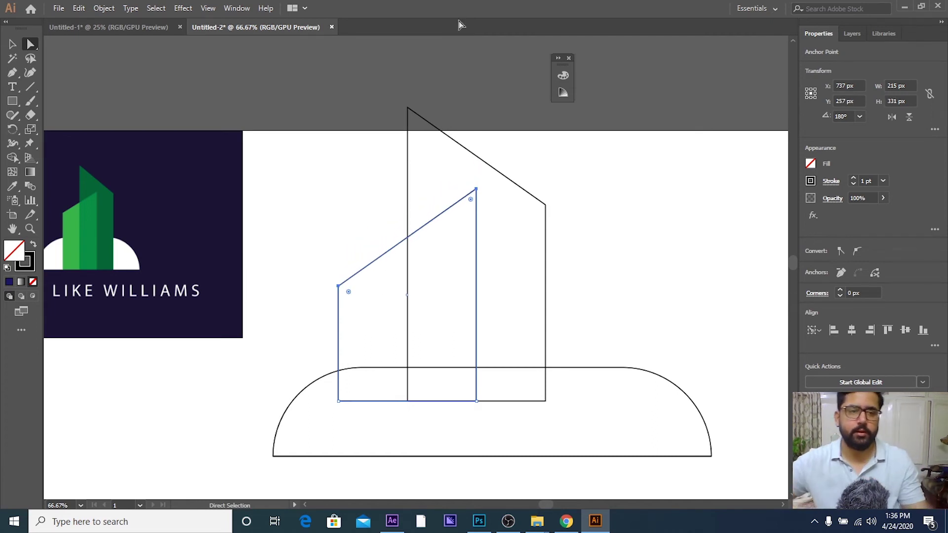
- Select both building outlines and drag them down toward the dome base
{"action": "key", "text": "v"}
{"action": "left_click", "coordinate": [346, 143]}
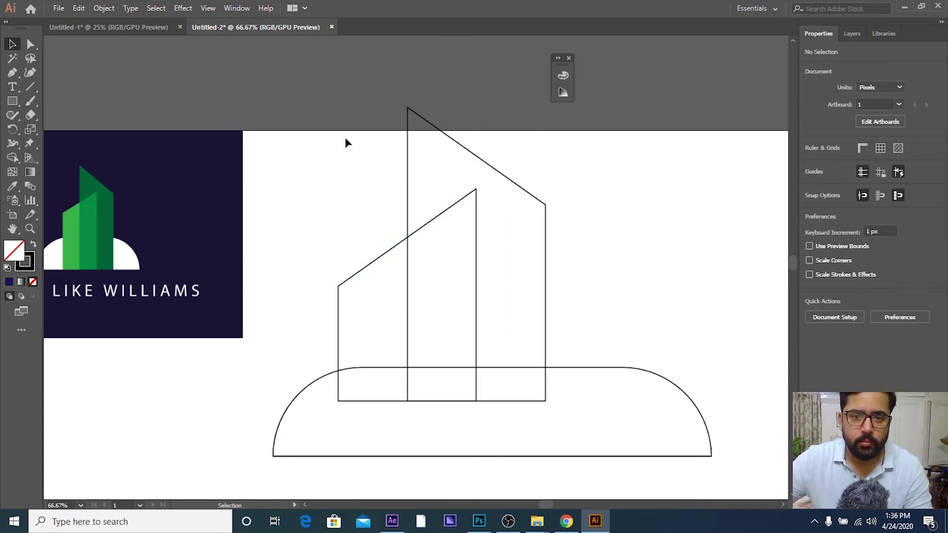
{"action": "left_click_drag", "start_coordinate": [346, 142], "coordinate": [595, 250]}
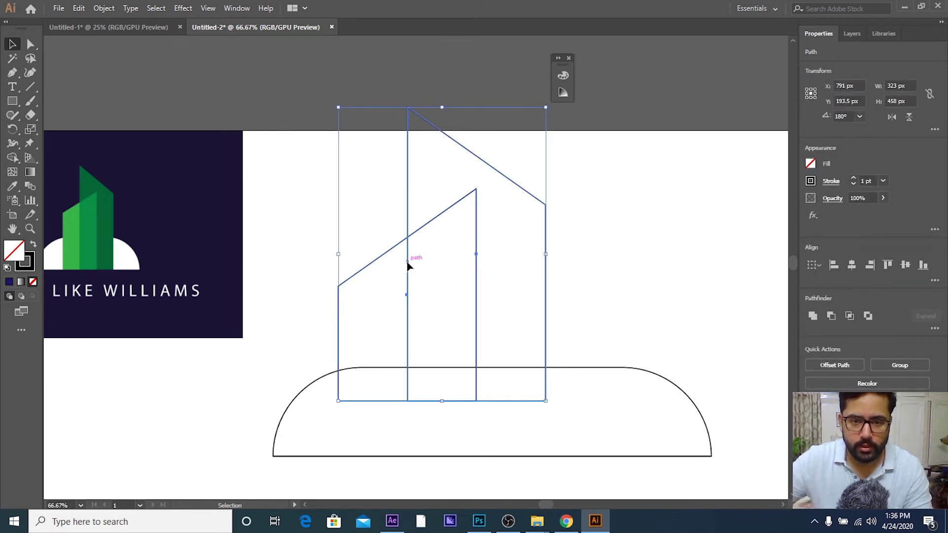
{"action": "left_click_drag", "start_coordinate": [408, 266], "coordinate": [459, 277]}
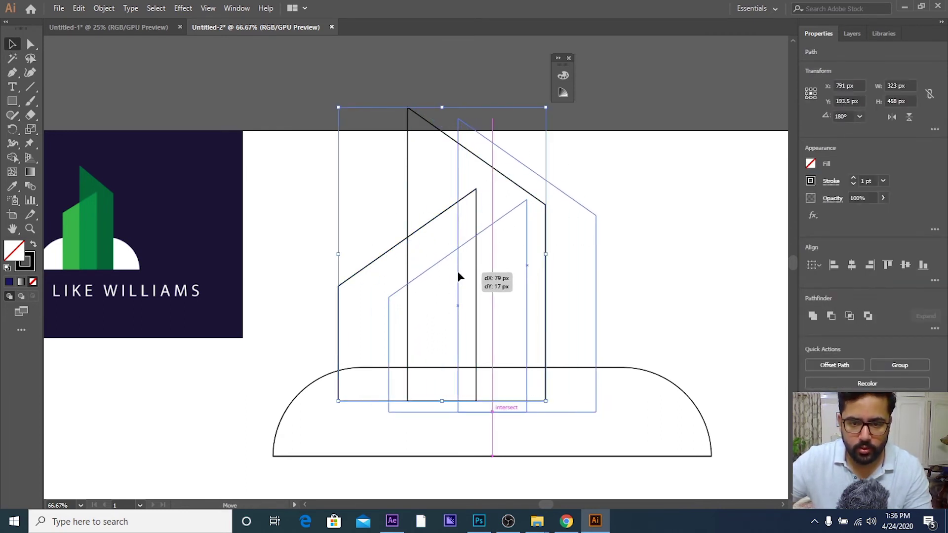
{"action": "left_click_drag", "start_coordinate": [459, 277], "coordinate": [456, 316]}
{"action": "left_click", "coordinate": [697, 202]}
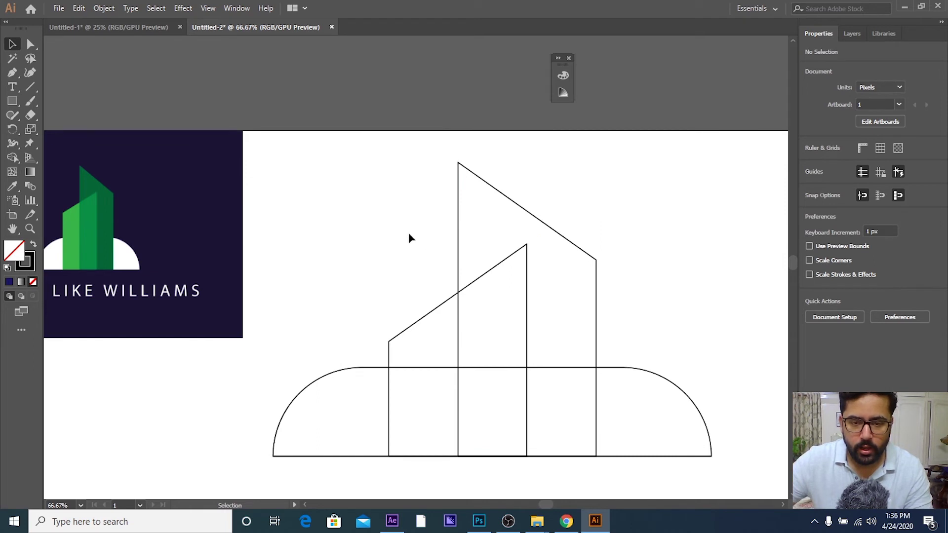
{"action": "left_click_drag", "start_coordinate": [567, 284], "coordinate": [568, 286]}
{"action": "left_click", "coordinate": [652, 224]}
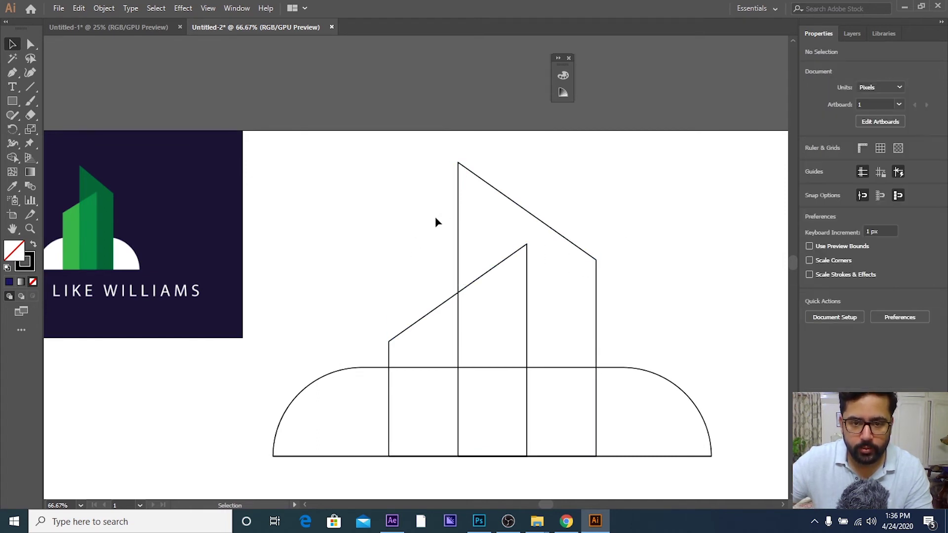
- Lift both building outlines just above the dome and group them with Ctrl+G
{"action": "left_click_drag", "start_coordinate": [498, 267], "coordinate": [435, 175]}
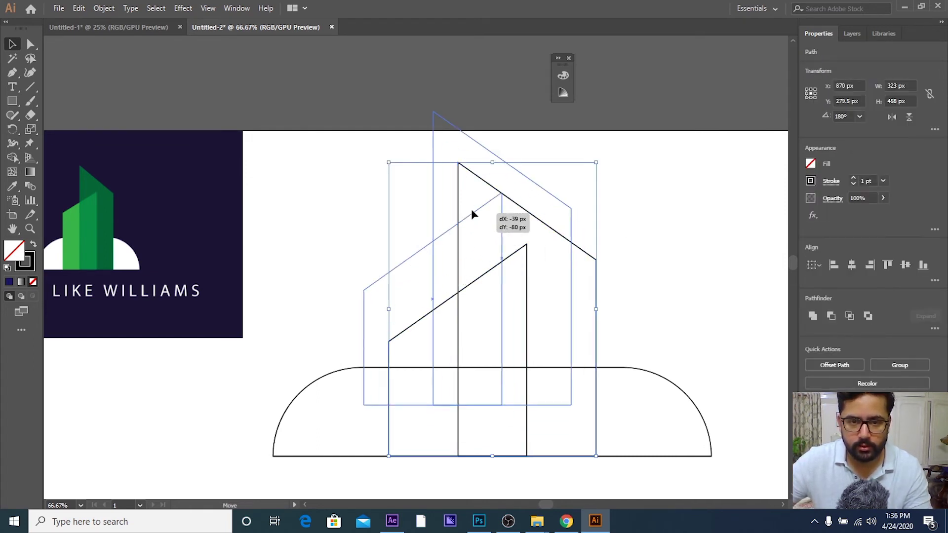
{"action": "left_click", "coordinate": [537, 205]}
{"action": "left_click_drag", "start_coordinate": [333, 158], "coordinate": [519, 233]}
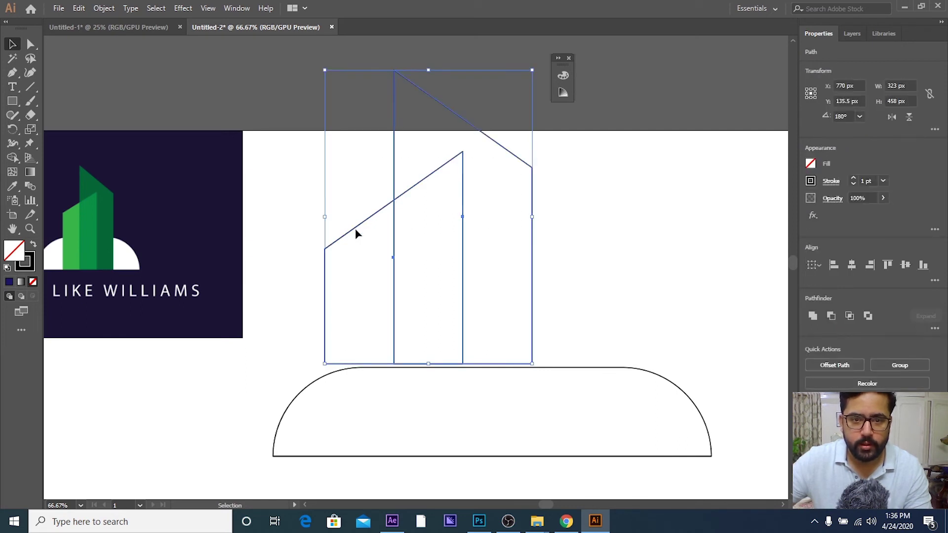
{"action": "left_click", "coordinate": [567, 180]}
{"action": "mouse_move", "coordinate": [359, 153]}
{"action": "left_mouse_down"}
{"action": "mouse_move", "coordinate": [419, 197]}
{"action": "mouse_move", "coordinate": [484, 179]}
{"action": "mouse_move", "coordinate": [629, 242]}
{"action": "left_mouse_up"}
{"action": "left_click", "coordinate": [437, 185]}
{"action": "key", "text": "ctrl+g"}
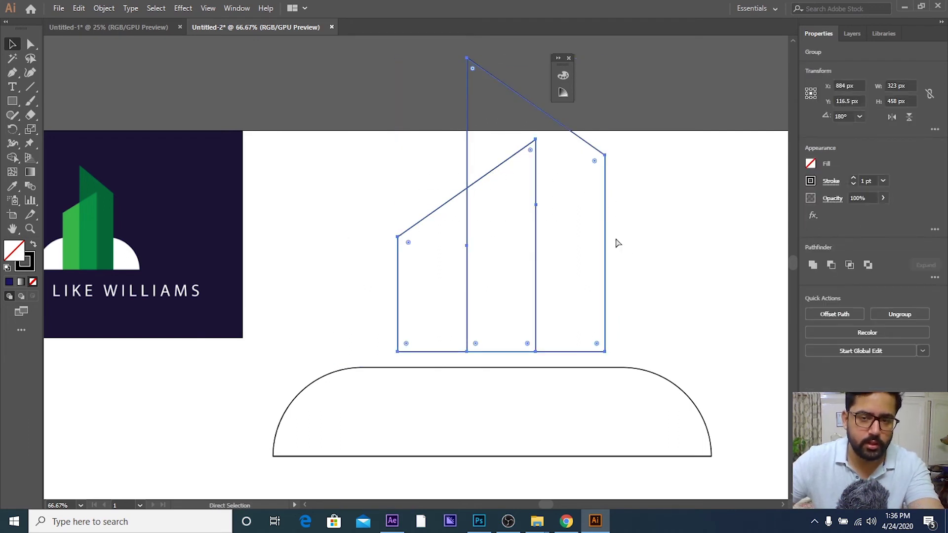
- Centre the building group horizontally and vertically on the dome as key object
{"action": "key", "text": "v"}
{"action": "left_click", "coordinate": [687, 228]}
{"action": "left_click_drag", "start_coordinate": [452, 203], "coordinate": [437, 210]}
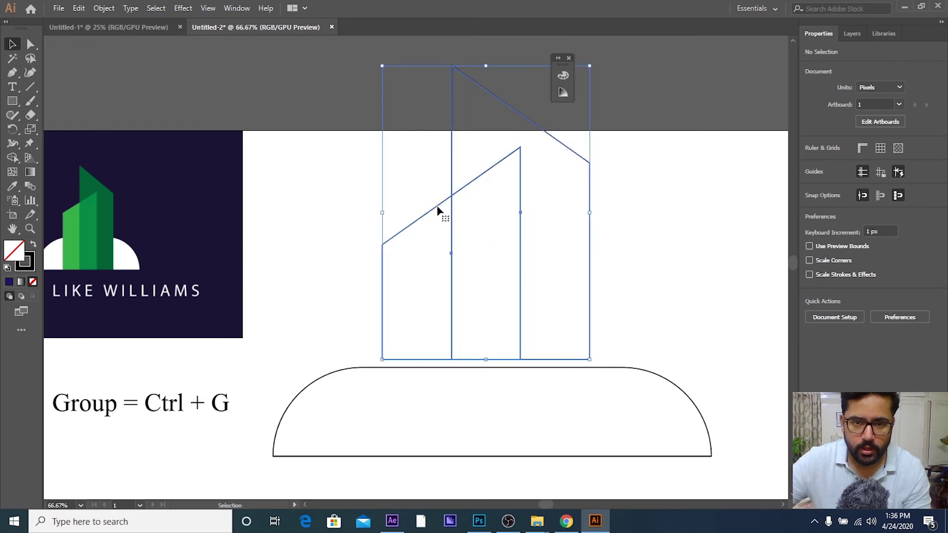
{"action": "left_click_drag", "start_coordinate": [631, 390], "coordinate": [572, 326]}
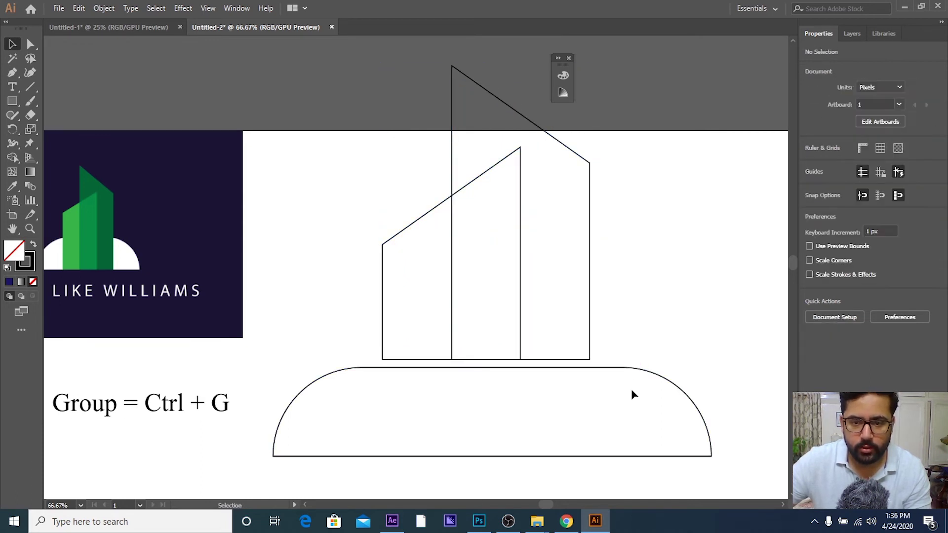
{"action": "left_click", "coordinate": [818, 267]}
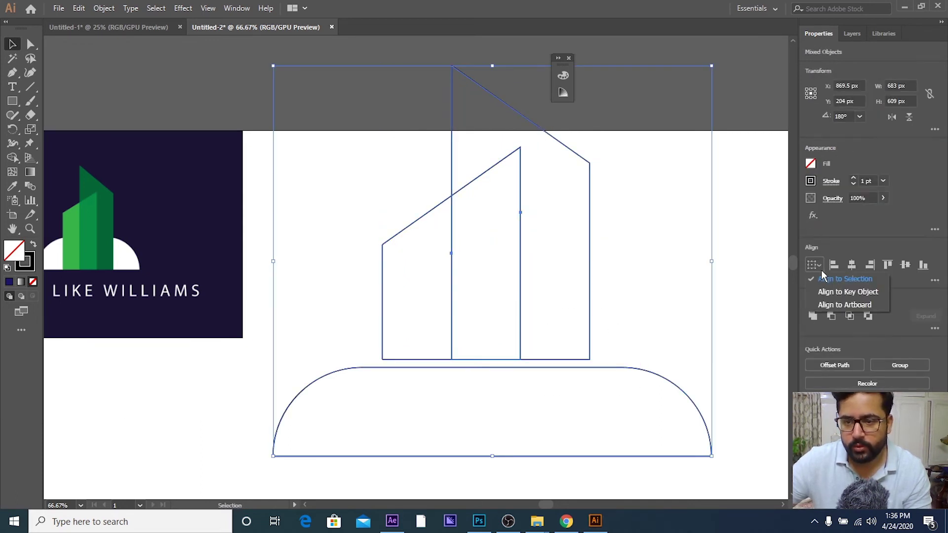
{"action": "left_click", "coordinate": [863, 295]}
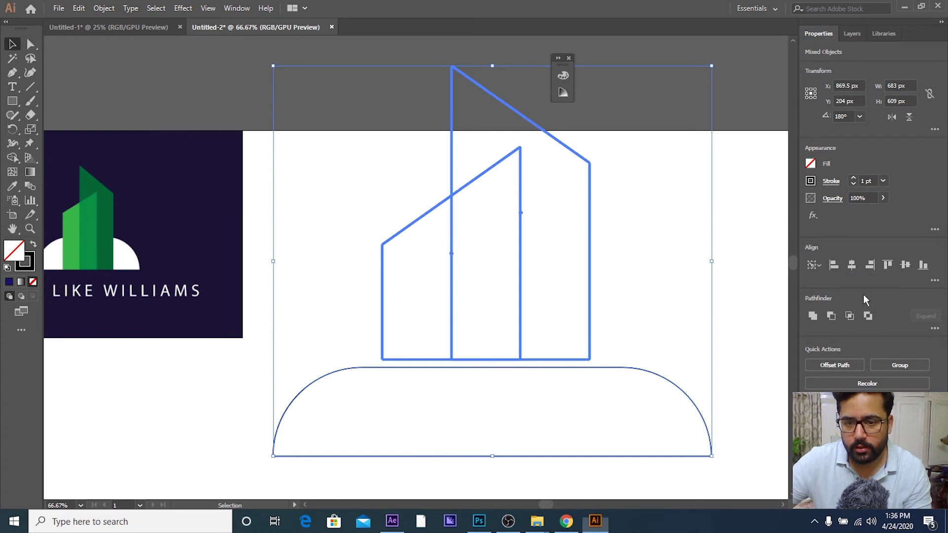
{"action": "left_click", "coordinate": [606, 368]}
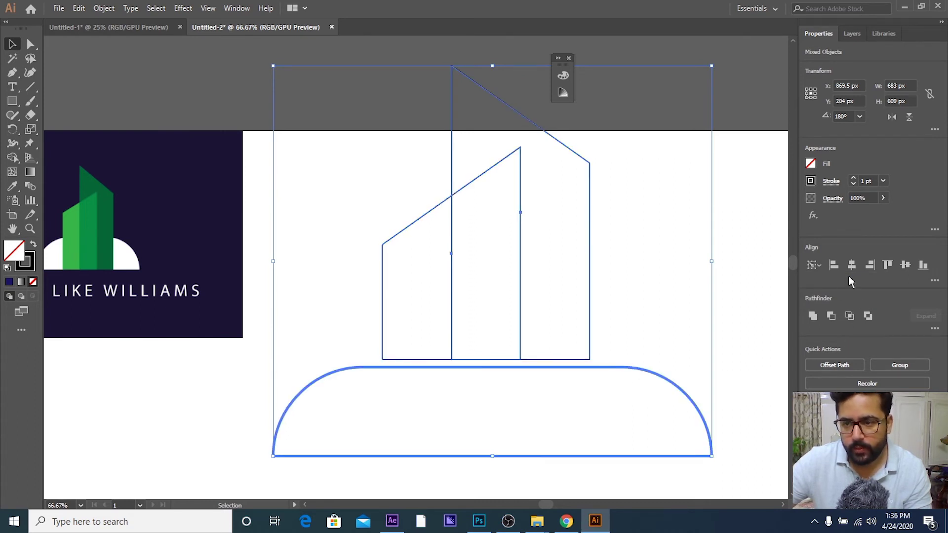
{"action": "left_click", "coordinate": [854, 268]}
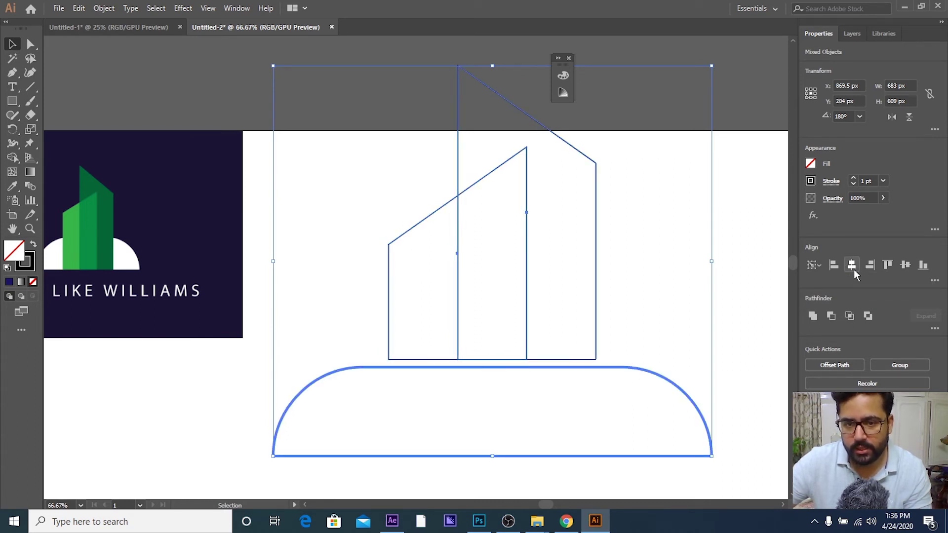
{"action": "left_click", "coordinate": [906, 265]}
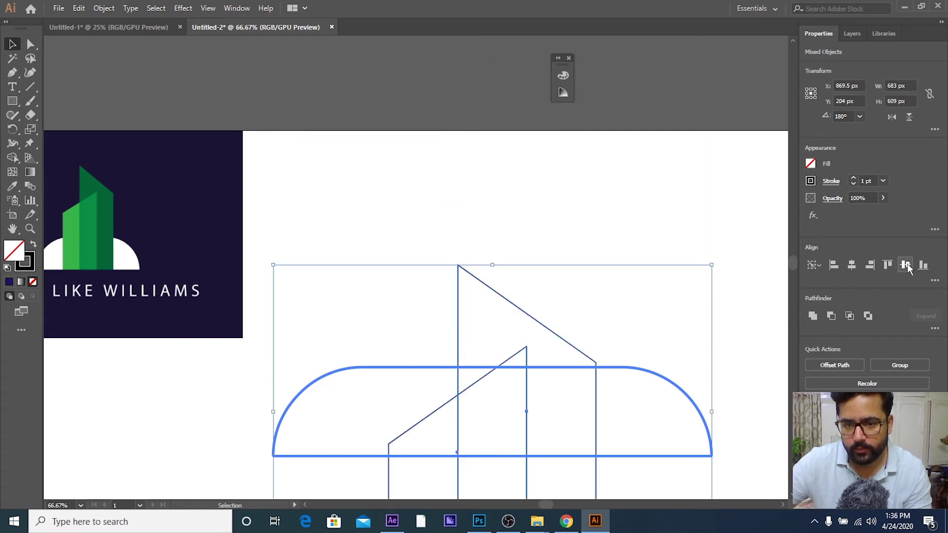
- Raise the building group straight up above the dome
{"action": "scroll", "coordinate": [661, 280], "scroll_direction": "down", "scroll_amount": 2}
{"action": "scroll", "coordinate": [642, 301], "scroll_direction": "down", "scroll_amount": 2}
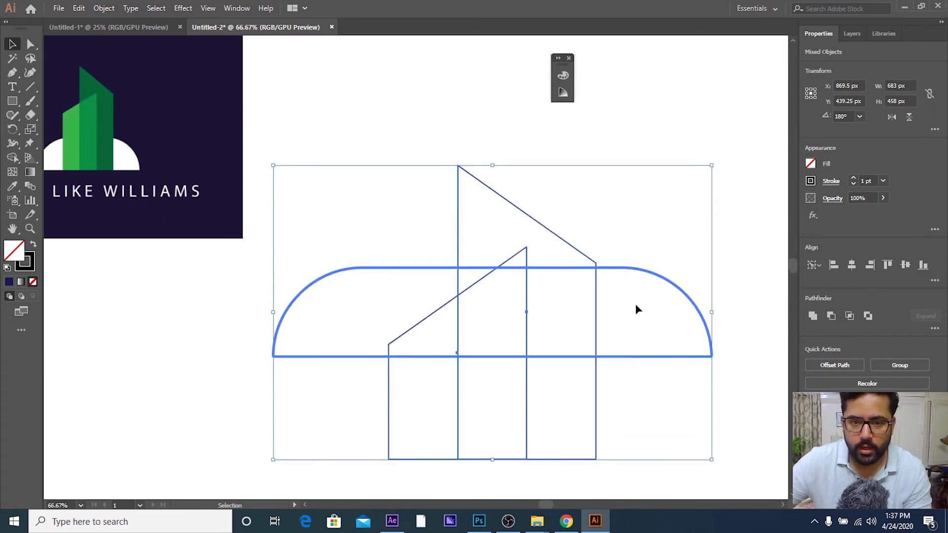
{"action": "left_click", "coordinate": [653, 390]}
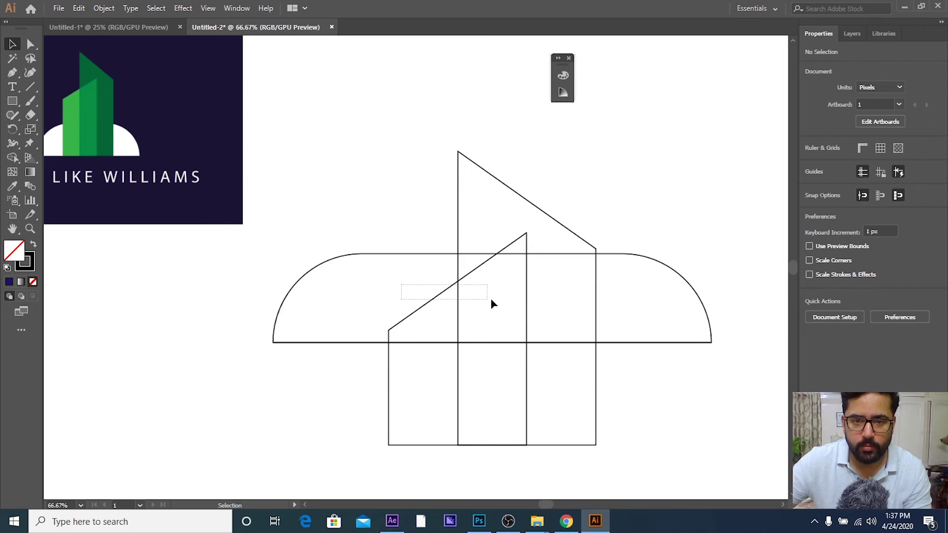
{"action": "left_click", "coordinate": [527, 310]}
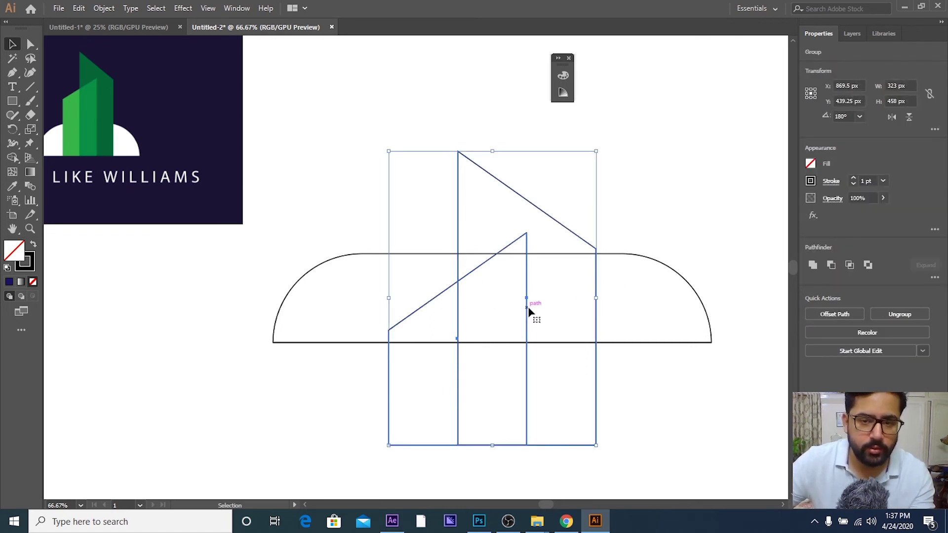
{"action": "left_click_drag", "start_coordinate": [527, 310], "coordinate": [526, 210]}
{"action": "left_click", "coordinate": [523, 306]}
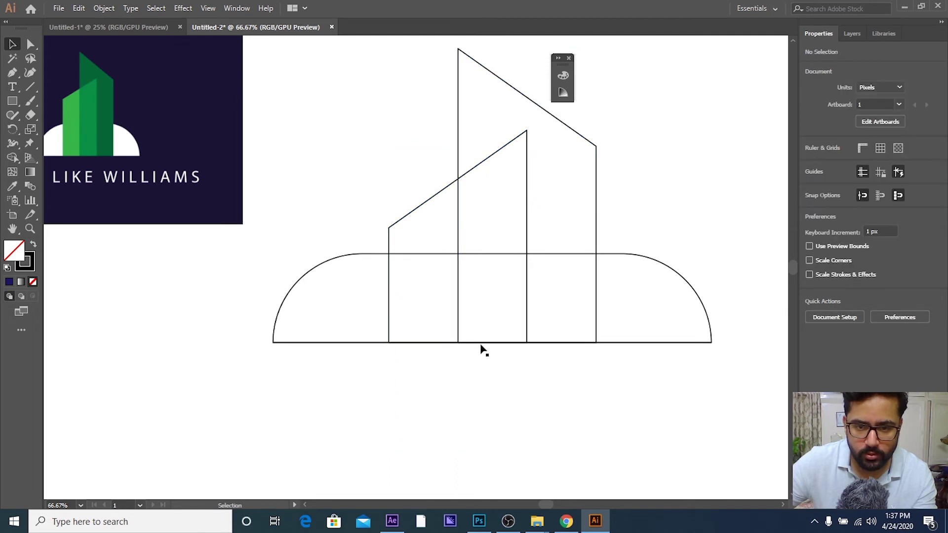
{"action": "scroll", "coordinate": [499, 377], "scroll_direction": "down", "scroll_amount": 1}
{"action": "scroll", "coordinate": [498, 377], "scroll_direction": "right", "scroll_amount": 1}
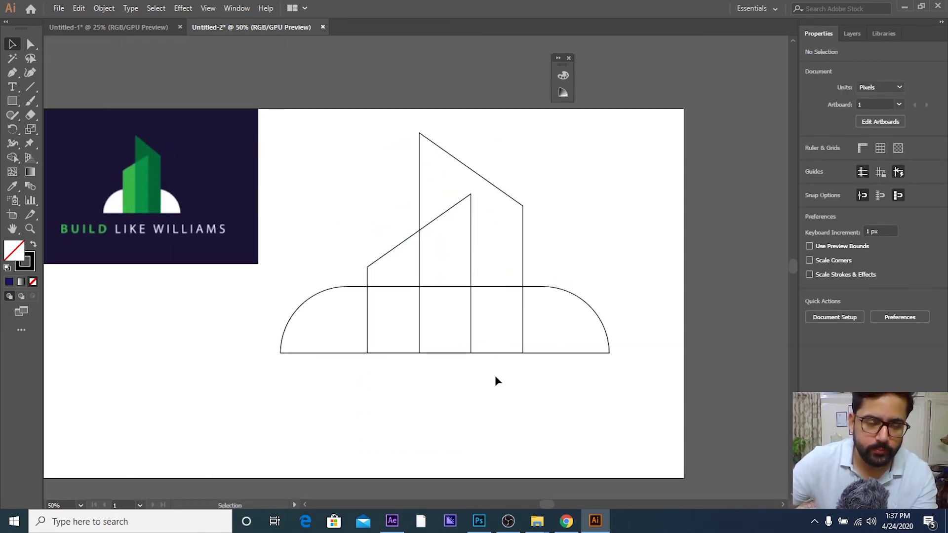
{"action": "scroll", "coordinate": [495, 375], "scroll_direction": "down", "scroll_amount": 1}
{"action": "left_click", "coordinate": [479, 361]}
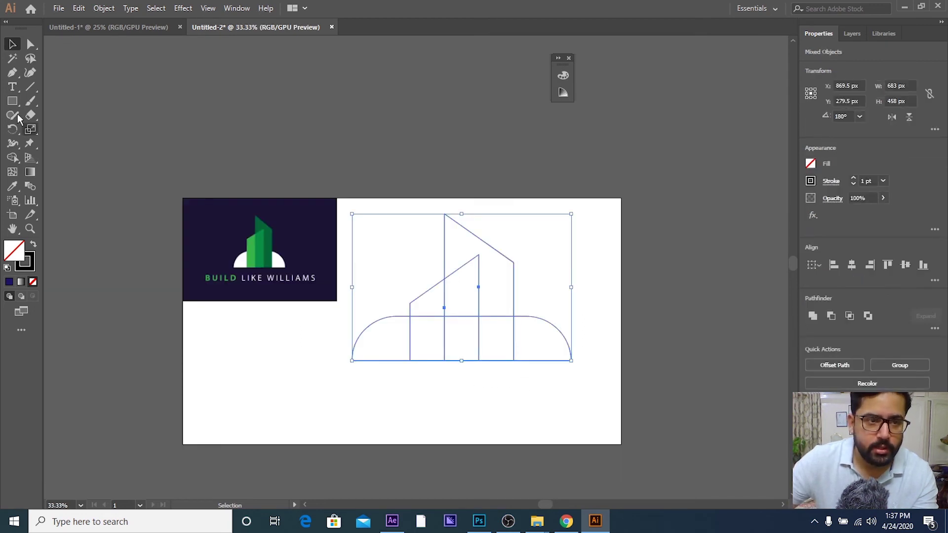
{"action": "left_click", "coordinate": [345, 140]}
{"action": "scroll", "coordinate": [429, 232], "scroll_direction": "down", "scroll_amount": 2}
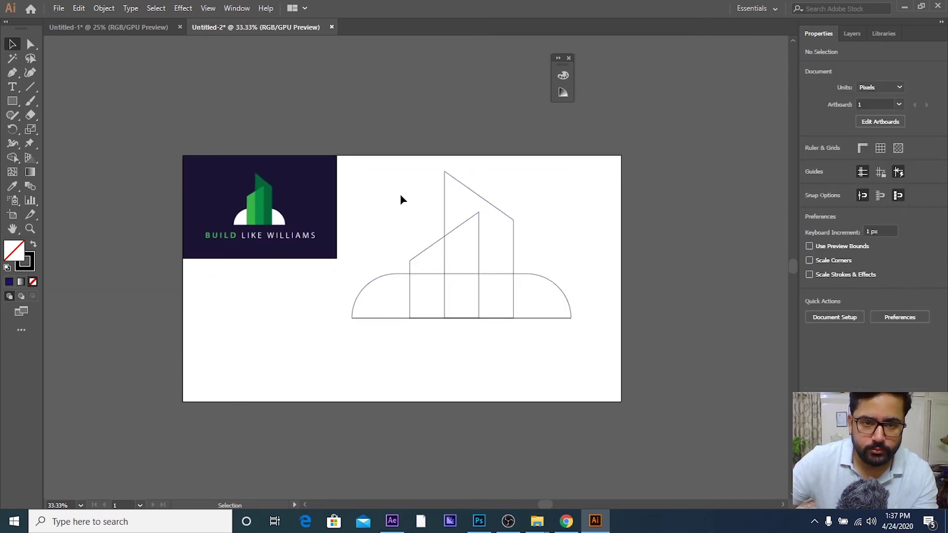
{"action": "left_click_drag", "start_coordinate": [569, 334], "coordinate": [560, 353]}
{"action": "left_click", "coordinate": [347, 224]}
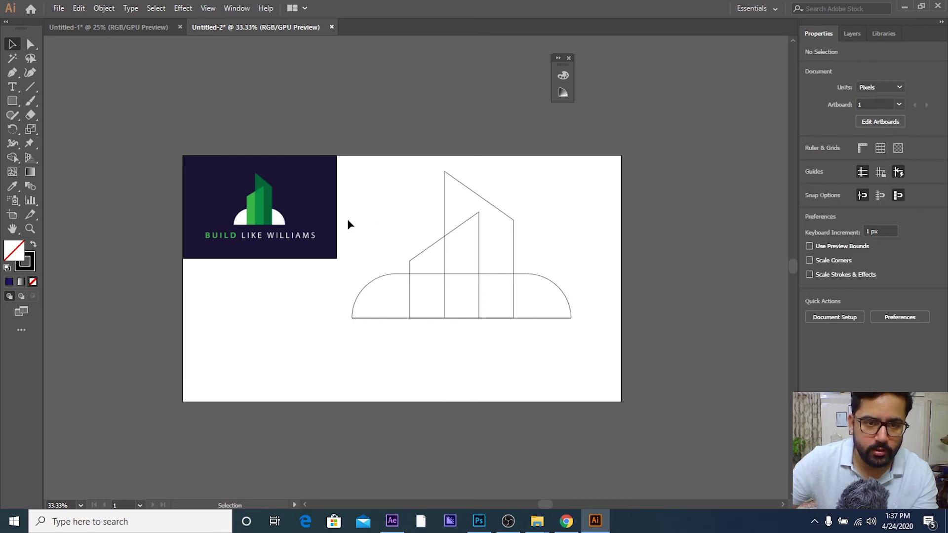
{"action": "scroll", "coordinate": [264, 229], "scroll_direction": "up", "scroll_amount": 4}
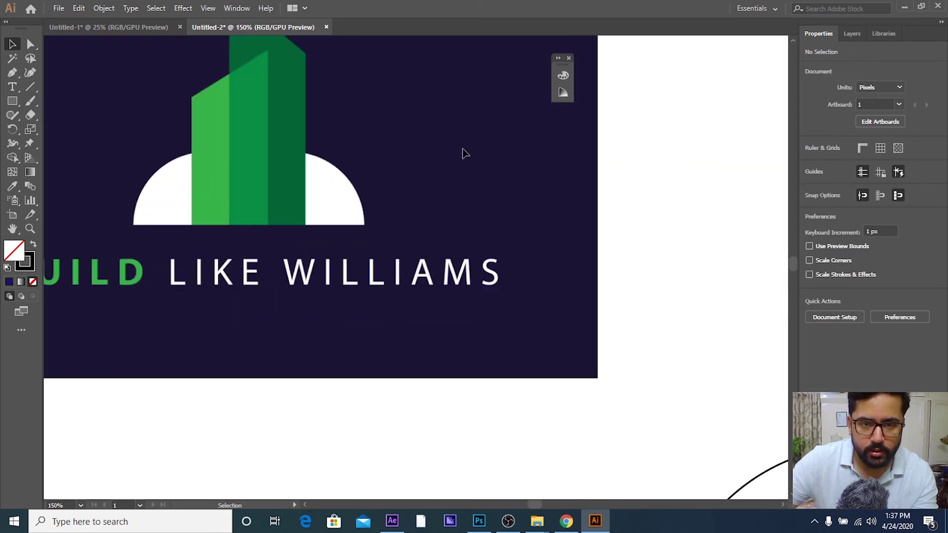
{"action": "scroll", "coordinate": [483, 128], "scroll_direction": "down", "scroll_amount": 1}
{"action": "scroll", "coordinate": [481, 138], "scroll_direction": "up", "scroll_amount": 1}
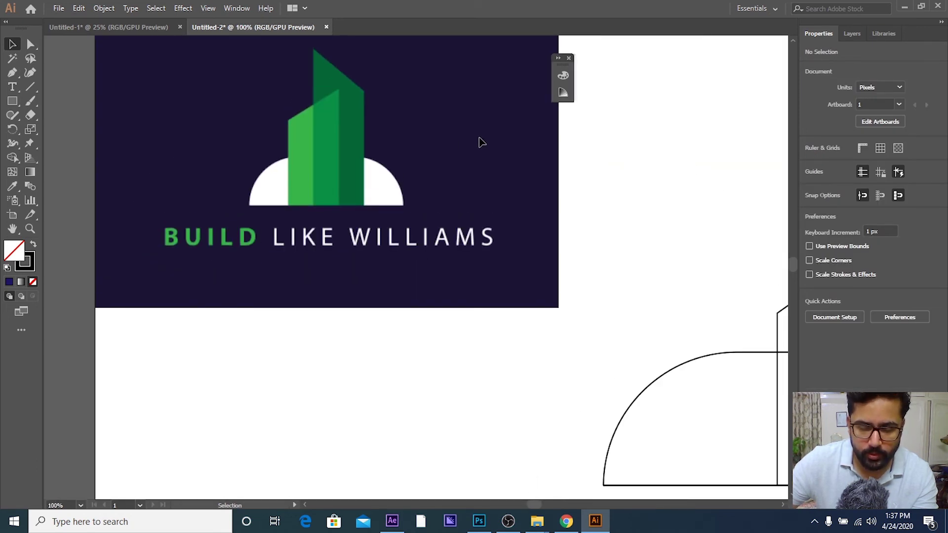
{"action": "scroll", "coordinate": [445, 168], "scroll_direction": "down", "scroll_amount": 2}
{"action": "mouse_move", "coordinate": [576, 158]}
{"action": "left_mouse_down"}
{"action": "mouse_move", "coordinate": [402, 176]}
{"action": "mouse_move", "coordinate": [413, 164]}
{"action": "left_mouse_up"}
{"action": "scroll", "coordinate": [430, 185], "scroll_direction": "down", "scroll_amount": 1}
{"action": "scroll", "coordinate": [398, 258], "scroll_direction": "down", "scroll_amount": 1}
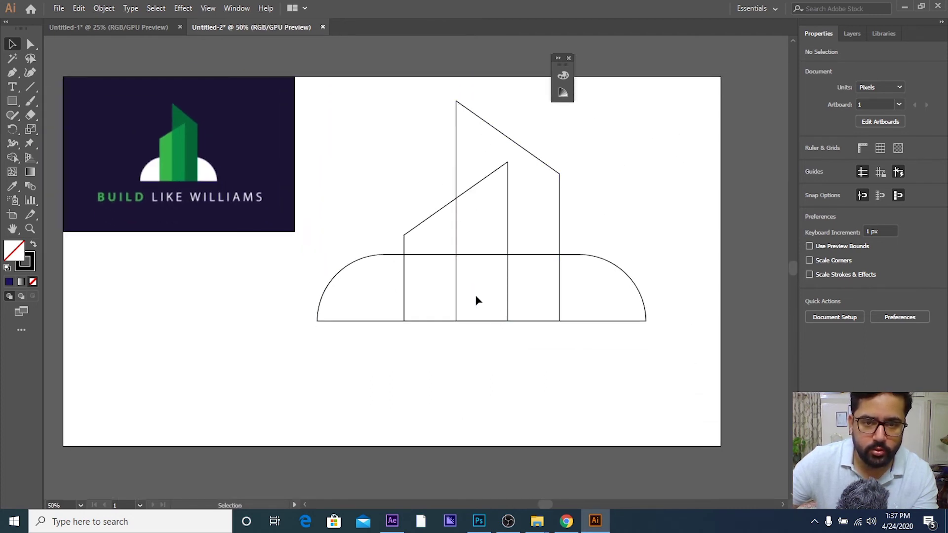
{"action": "left_click_drag", "start_coordinate": [334, 95], "coordinate": [654, 348]}
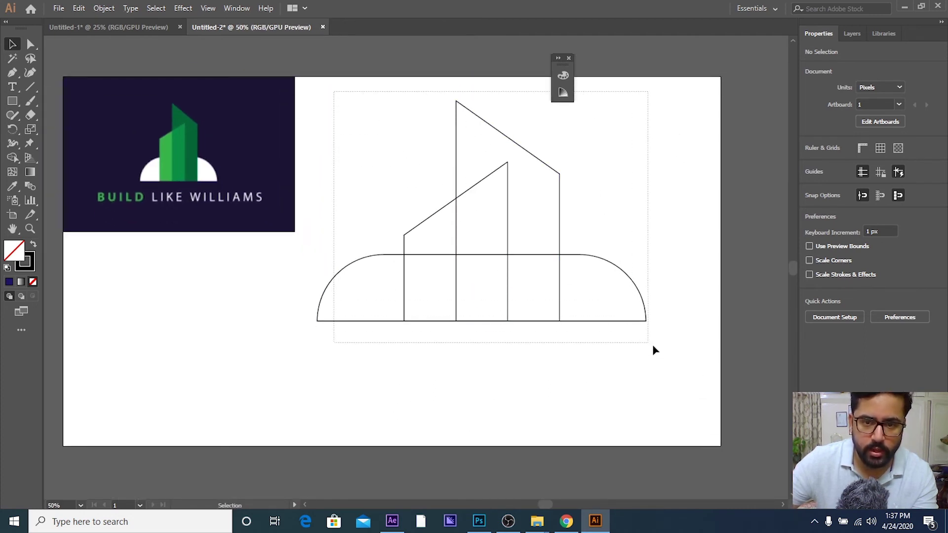
{"action": "left_click", "coordinate": [678, 242]}
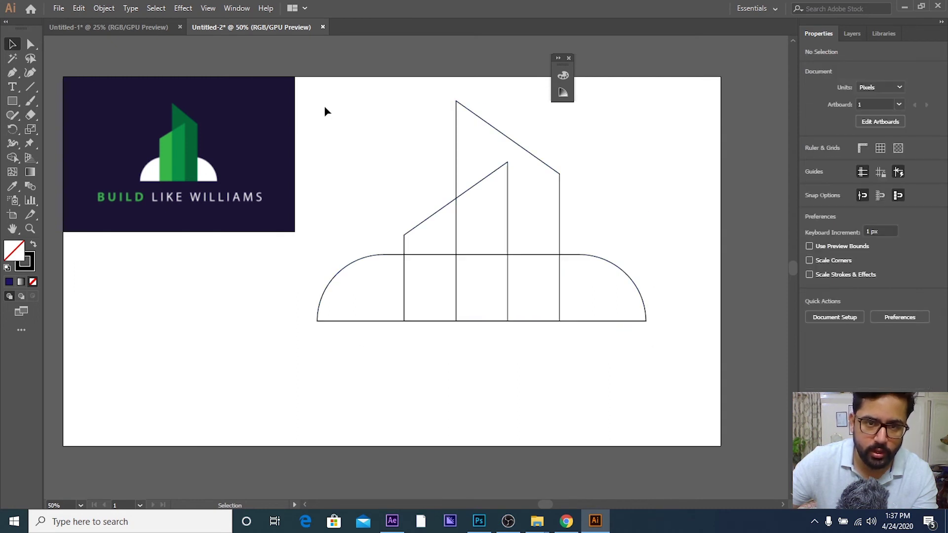
{"action": "left_click_drag", "start_coordinate": [328, 107], "coordinate": [654, 347]}
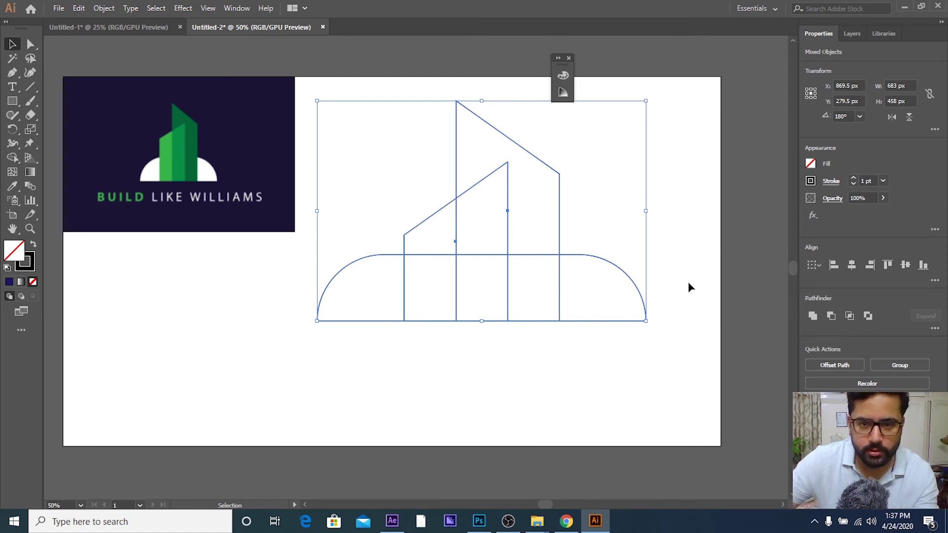
- Select every shape and use Shape Builder to fill both rounded dome ends blue
{"action": "left_click", "coordinate": [689, 283]}
{"action": "left_click_drag", "start_coordinate": [459, 238], "coordinate": [647, 357]}
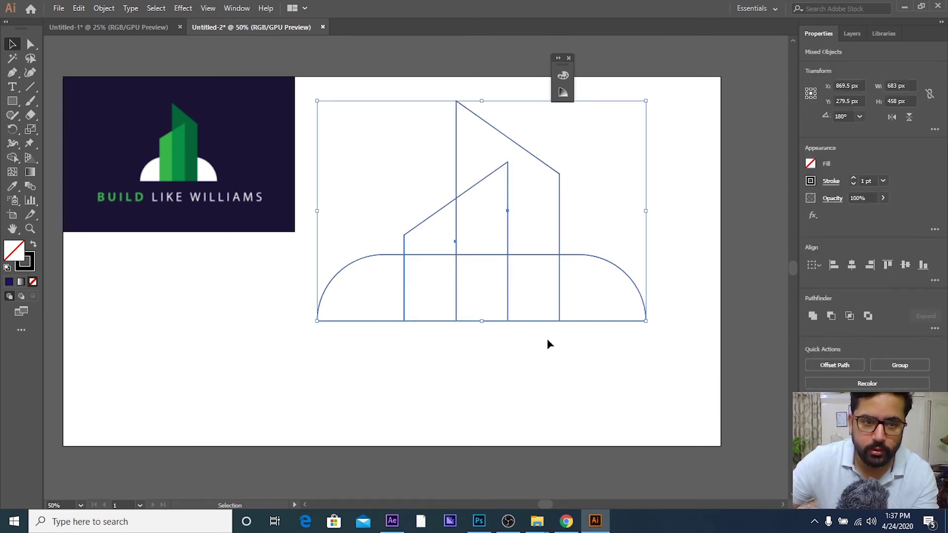
{"action": "left_click", "coordinate": [12, 158]}
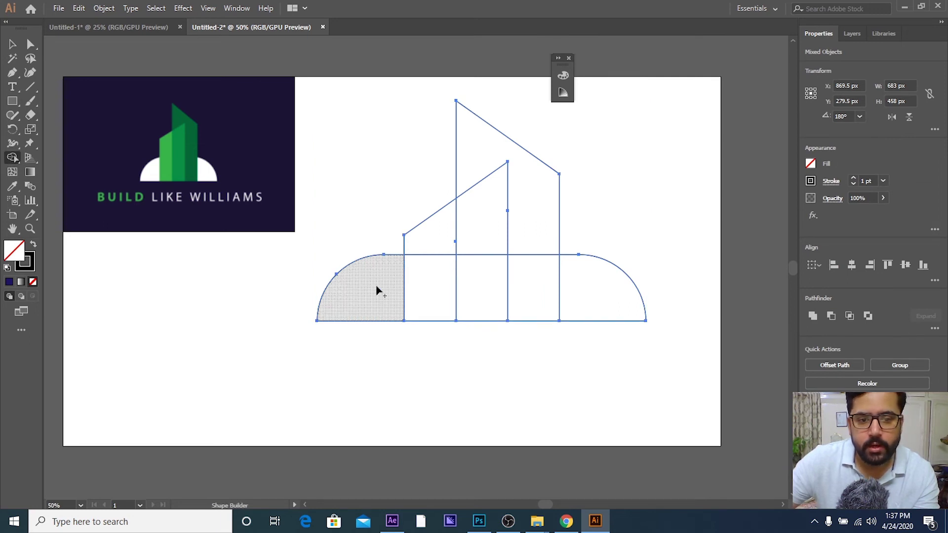
{"action": "left_click", "coordinate": [810, 164]}
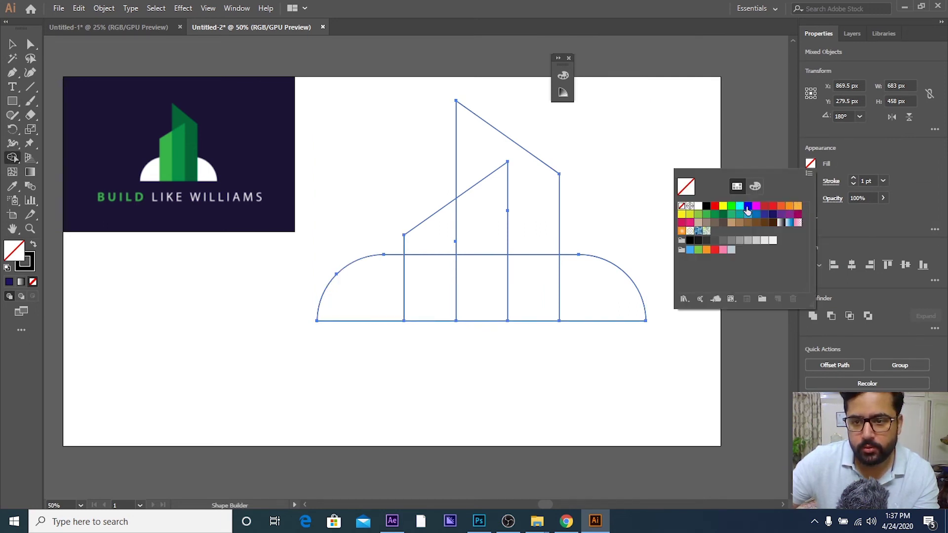
{"action": "left_click", "coordinate": [748, 206]}
{"action": "key", "text": "Escape"}
{"action": "left_click", "coordinate": [378, 303]}
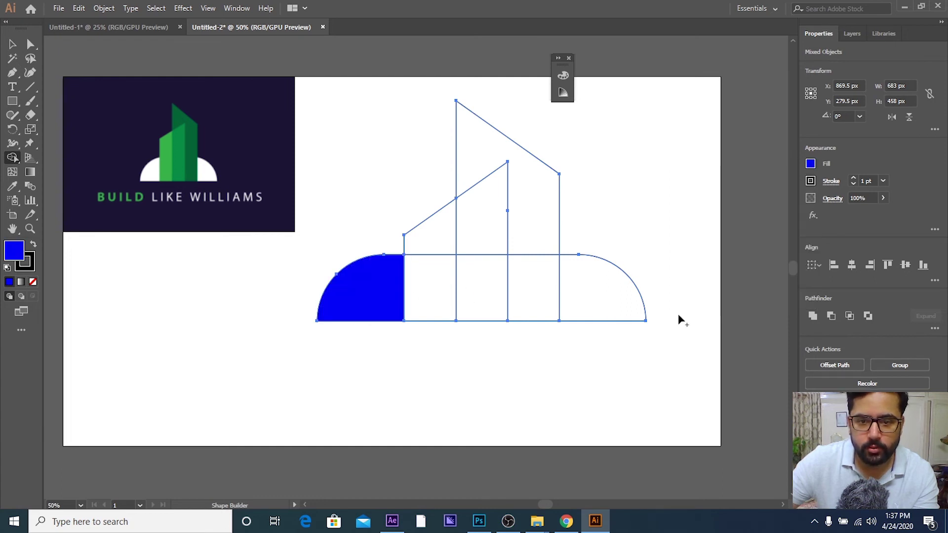
{"action": "left_click", "coordinate": [612, 301]}
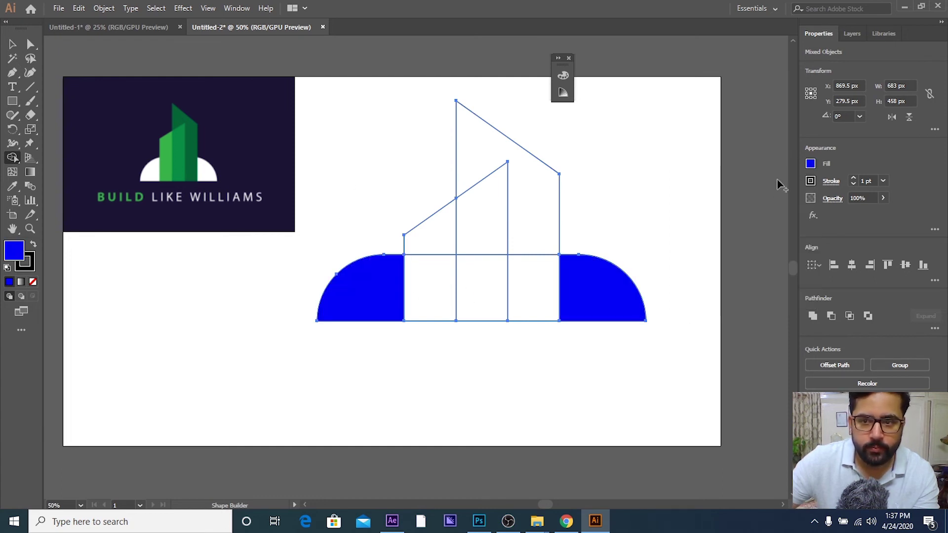
- Reselect the building outlines and fill the tall building's upper region and lower square red
{"action": "left_click", "coordinate": [12, 44]}
{"action": "left_click", "coordinate": [311, 95]}
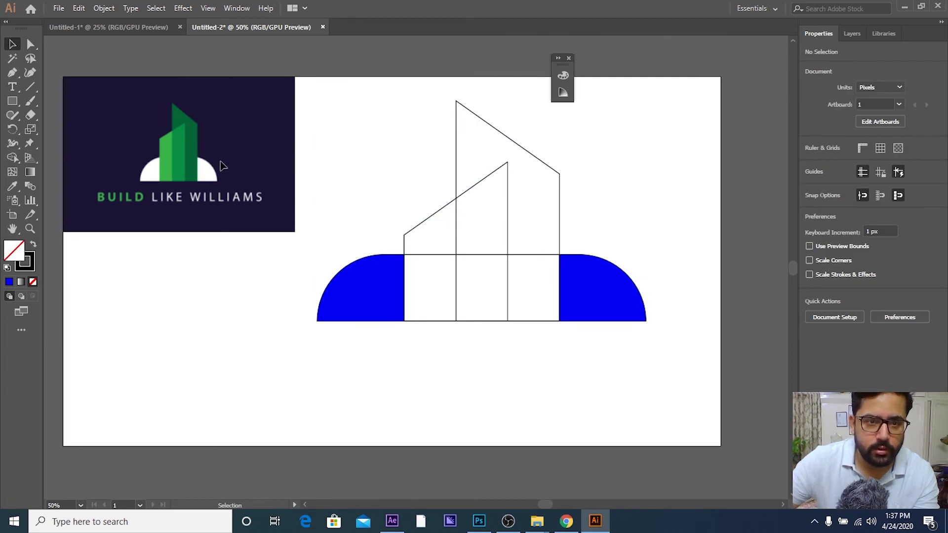
{"action": "left_click_drag", "start_coordinate": [521, 275], "coordinate": [523, 276]}
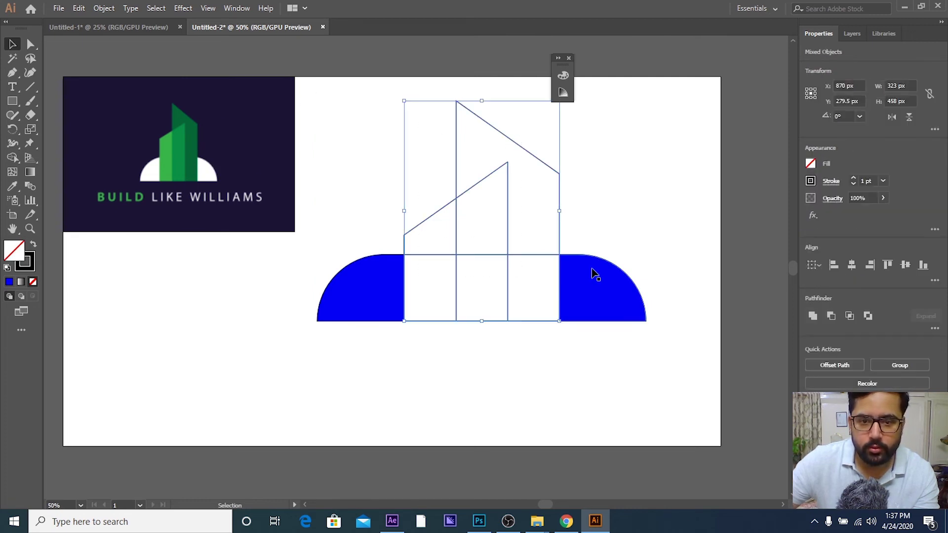
{"action": "left_click", "coordinate": [12, 101]}
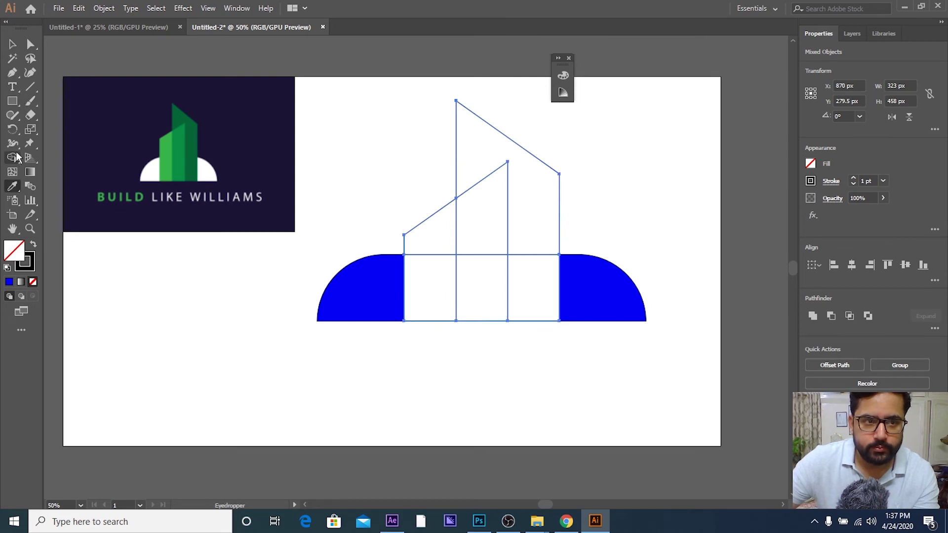
{"action": "left_click", "coordinate": [13, 157]}
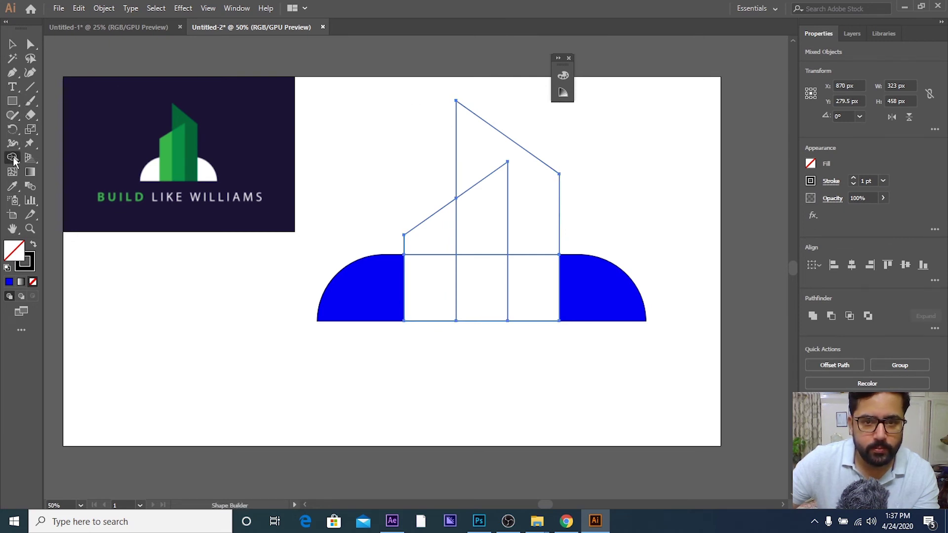
{"action": "left_click", "coordinate": [811, 164]}
{"action": "left_click", "coordinate": [773, 208]}
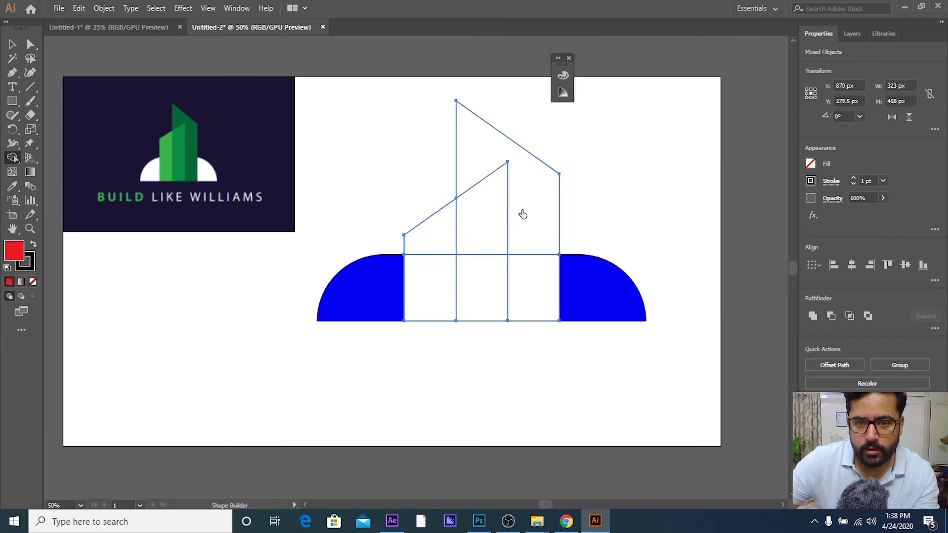
{"action": "left_click", "coordinate": [533, 249]}
{"action": "left_click", "coordinate": [533, 280]}
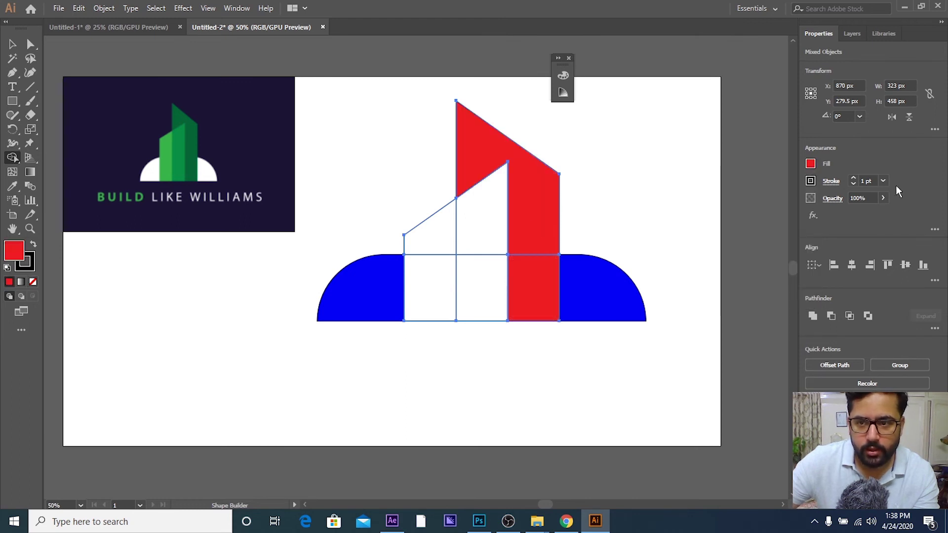
- Fill the middle building column magenta and the left column orange
{"action": "left_click", "coordinate": [811, 165]}
{"action": "left_click", "coordinate": [755, 206]}
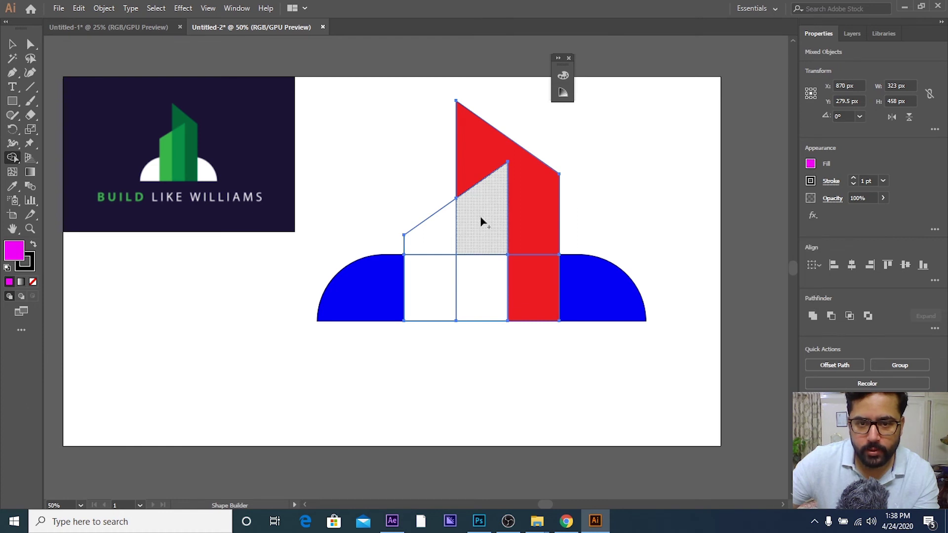
{"action": "left_click_drag", "start_coordinate": [478, 214], "coordinate": [483, 294]}
{"action": "left_click", "coordinate": [811, 164]}
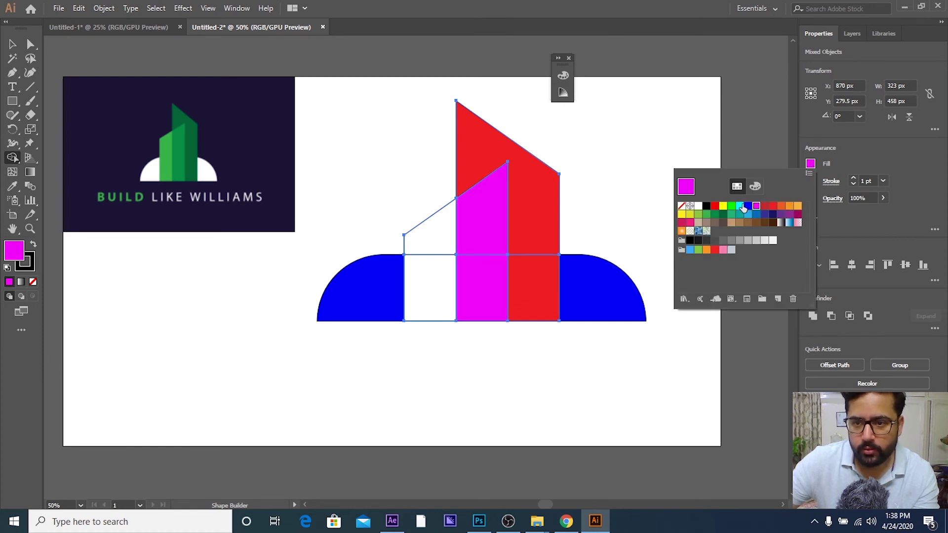
{"action": "left_click", "coordinate": [732, 206]}
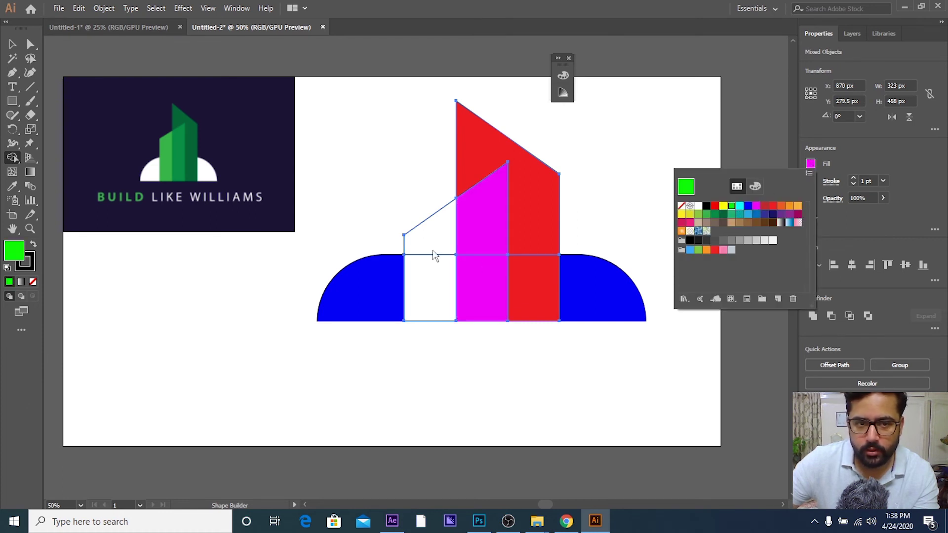
{"action": "left_click", "coordinate": [798, 206]}
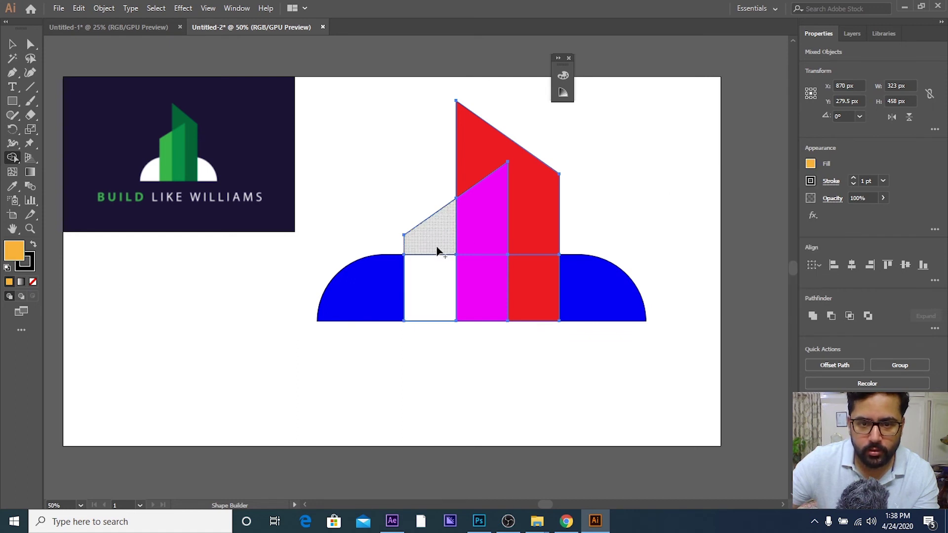
{"action": "left_click", "coordinate": [437, 244]}
{"action": "left_click", "coordinate": [13, 44]}
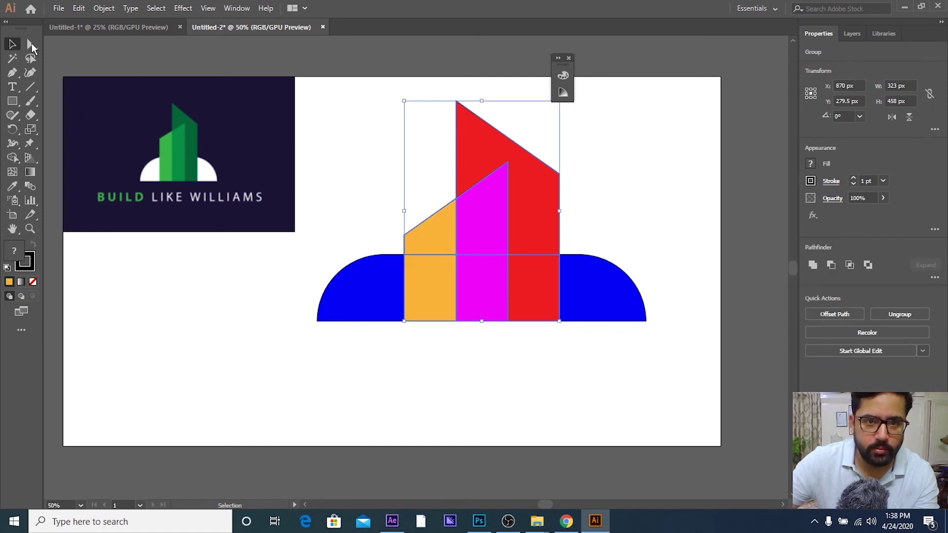
- Remove the outline stroke from all the coloured shapes
{"action": "left_click", "coordinate": [374, 120]}
{"action": "left_click_drag", "start_coordinate": [335, 98], "coordinate": [558, 341]}
{"action": "left_click", "coordinate": [810, 181]}
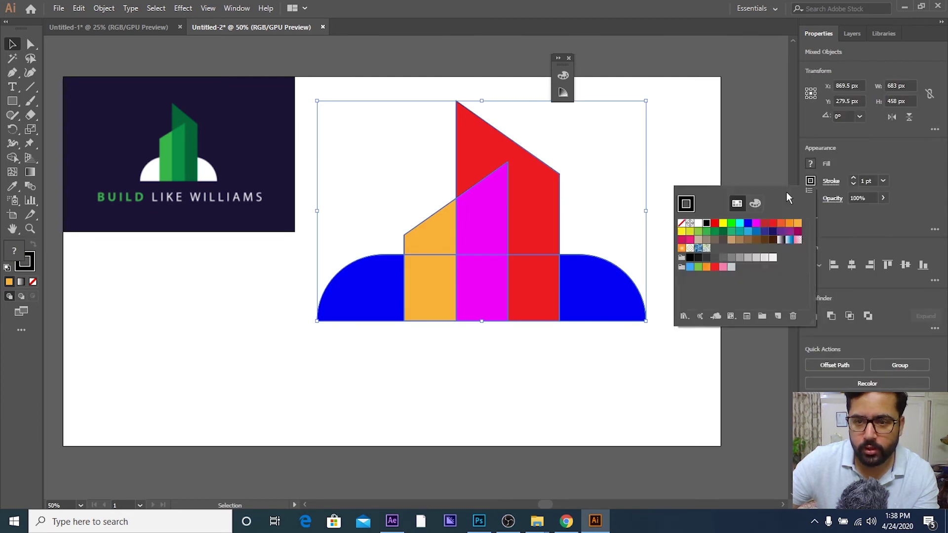
{"action": "left_click", "coordinate": [681, 223]}
{"action": "left_click", "coordinate": [681, 144]}
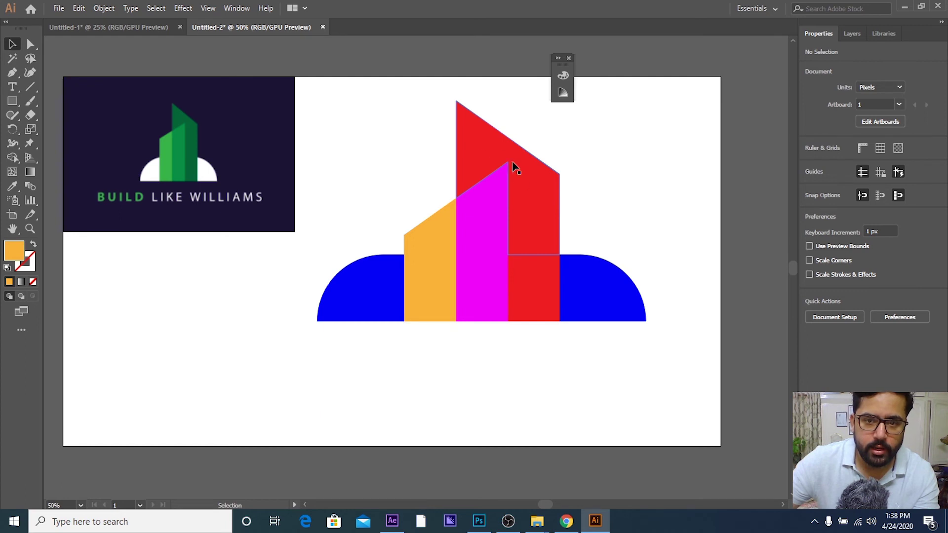
- Zoom out to show the whole artboard and select the coloured building group
{"action": "scroll", "coordinate": [167, 117], "scroll_direction": "up", "scroll_amount": 2}
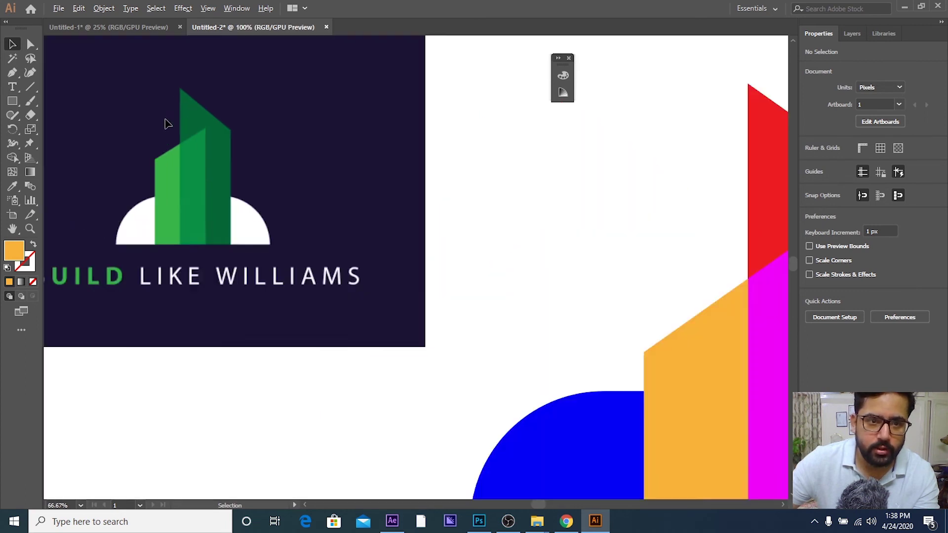
{"action": "scroll", "coordinate": [165, 123], "scroll_direction": "up", "scroll_amount": 1}
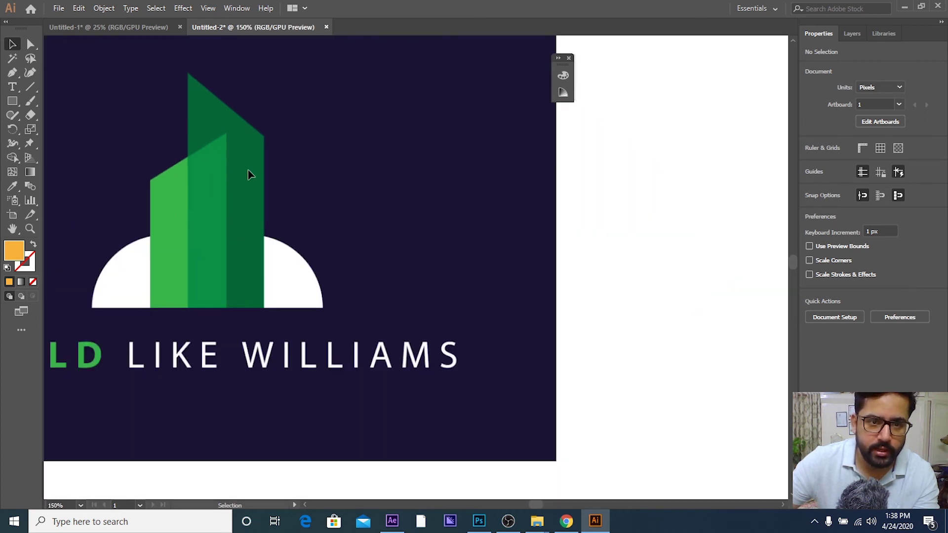
{"action": "scroll", "coordinate": [248, 175], "scroll_direction": "down", "scroll_amount": 3}
{"action": "left_click_drag", "start_coordinate": [420, 193], "coordinate": [339, 175]}
{"action": "left_click", "coordinate": [482, 178]}
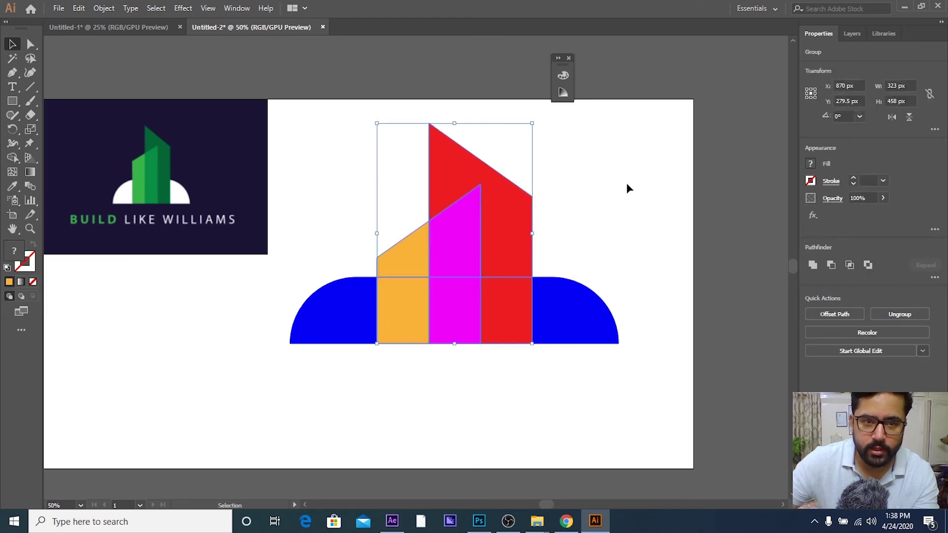
{"action": "left_click", "coordinate": [515, 320], "text": "shift"}
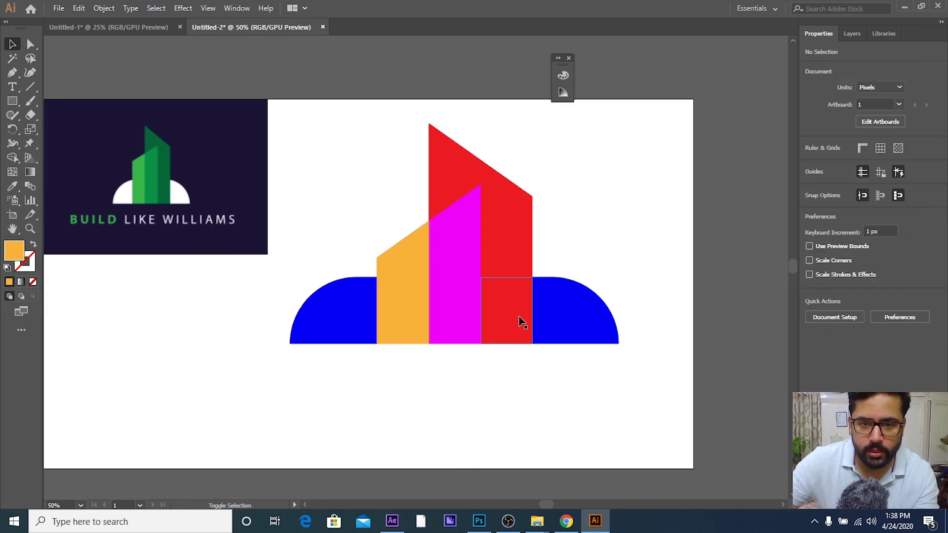
{"action": "left_click", "coordinate": [509, 319]}
{"action": "left_click", "coordinate": [567, 269]}
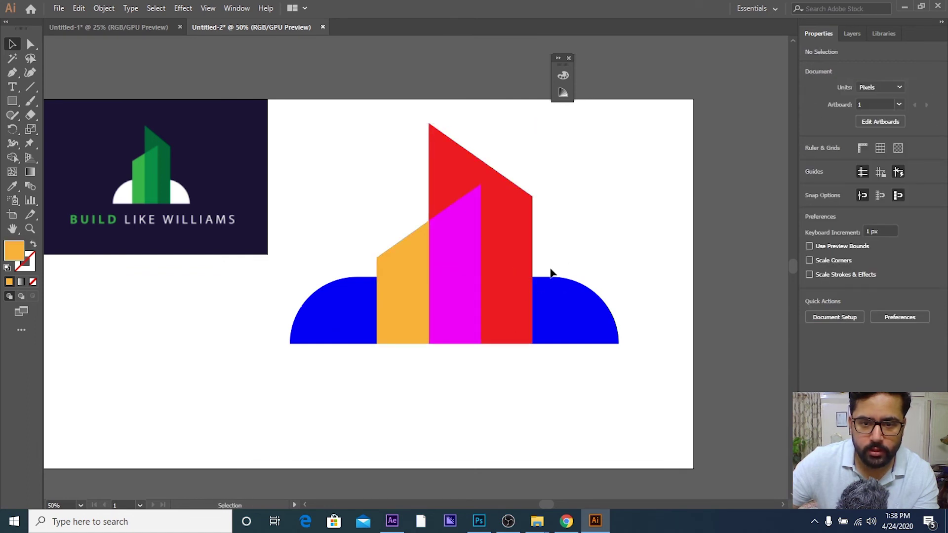
{"action": "left_click", "coordinate": [530, 271]}
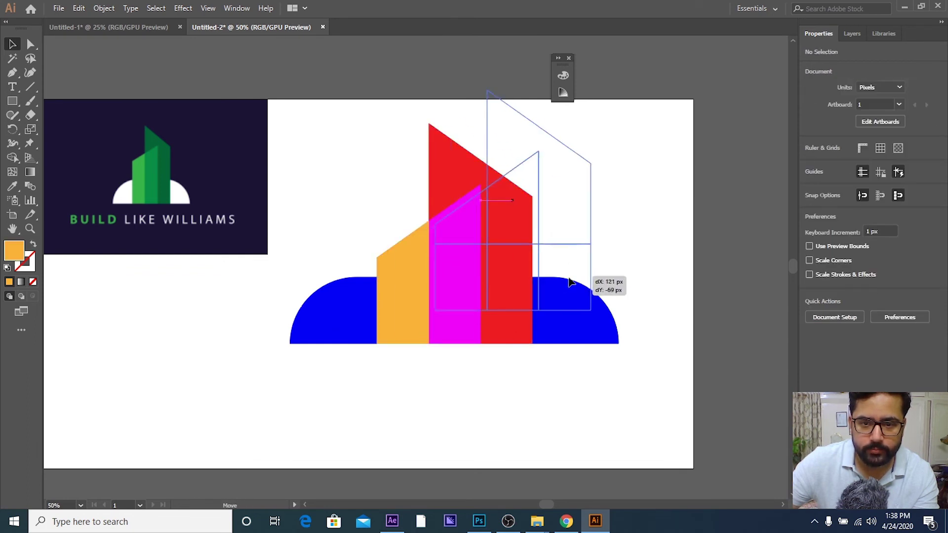
- Ungroup the building shapes and try selecting the upper red shape
{"action": "right_click", "coordinate": [516, 247]}
{"action": "left_click", "coordinate": [567, 345]}
{"action": "left_click", "coordinate": [600, 157]}
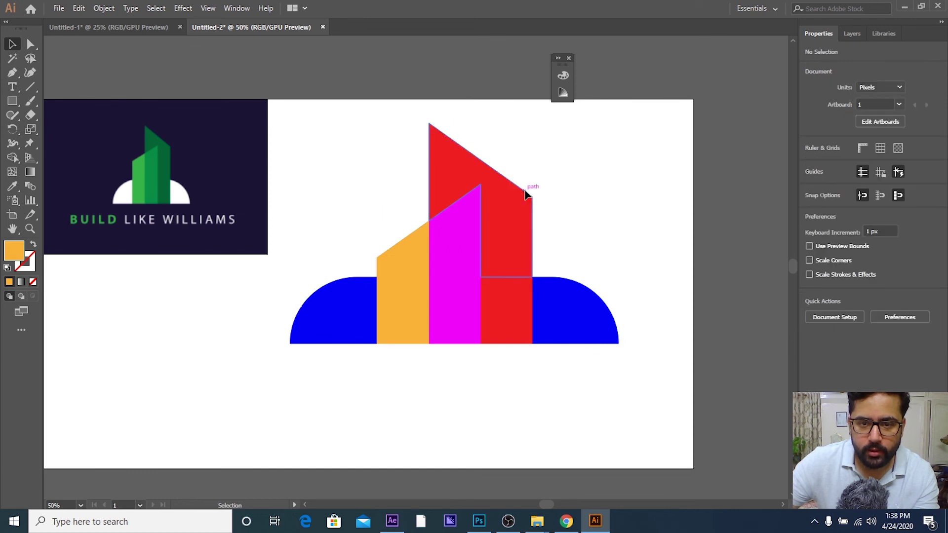
{"action": "left_click", "coordinate": [521, 274]}
{"action": "left_click_drag", "start_coordinate": [357, 162], "coordinate": [408, 154]}
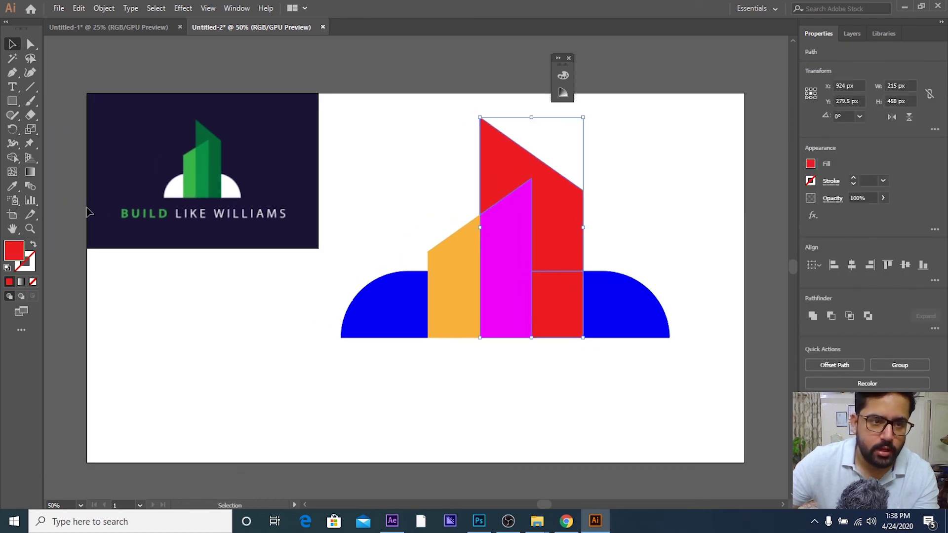
{"action": "scroll", "coordinate": [106, 203], "scroll_direction": "up", "scroll_amount": 2}
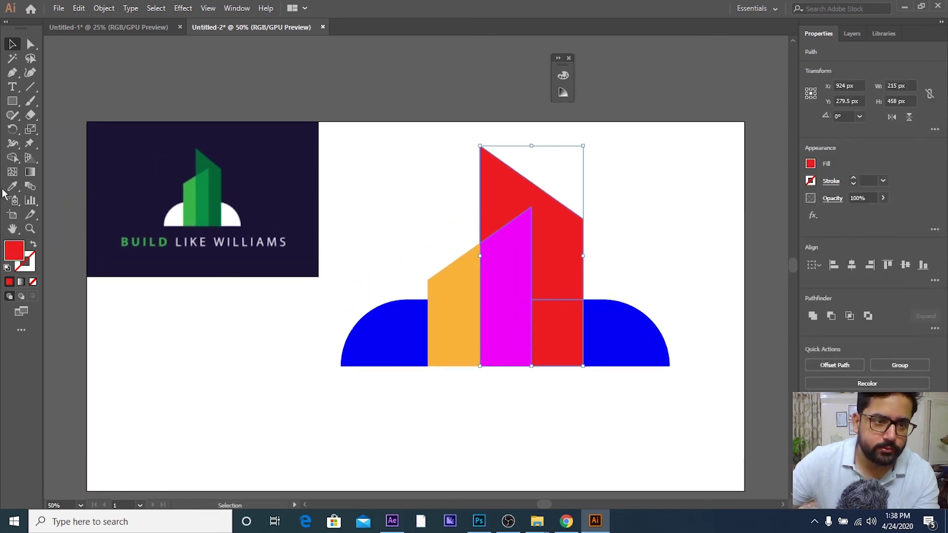
{"action": "left_click", "coordinate": [362, 187]}
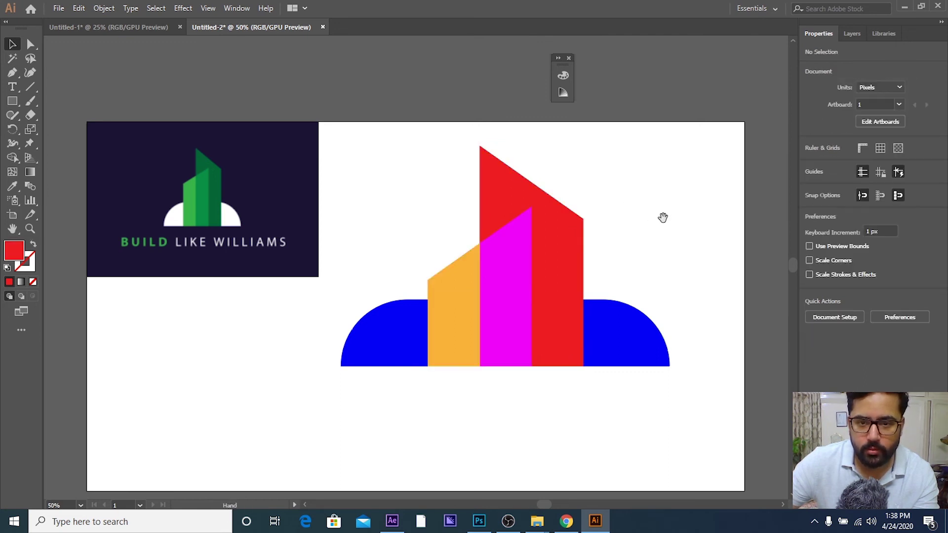
- Recentre the canvas, undo an accidental move of the building, and reselect the group
{"action": "left_click_drag", "start_coordinate": [662, 217], "coordinate": [604, 217]}
{"action": "left_click_drag", "start_coordinate": [501, 249], "coordinate": [530, 216]}
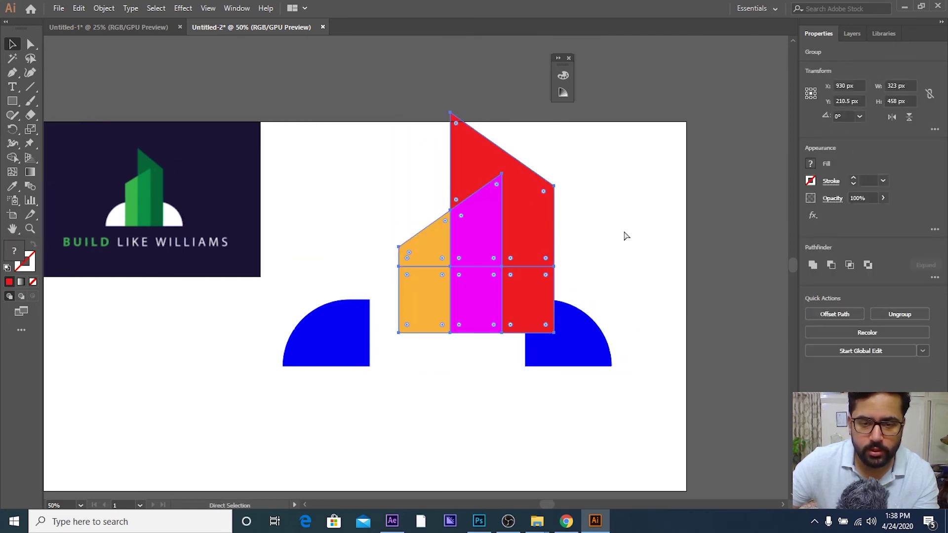
{"action": "key", "text": "ctrl+z"}
{"action": "left_click", "coordinate": [619, 235]}
{"action": "left_click", "coordinate": [522, 249]}
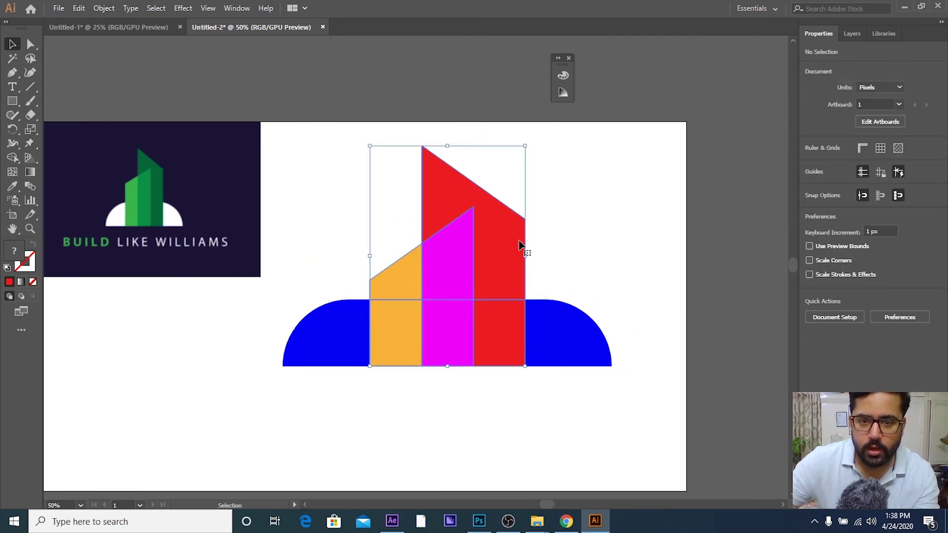
- Ungroup the coloured building group via the context menu
{"action": "left_click", "coordinate": [614, 224]}
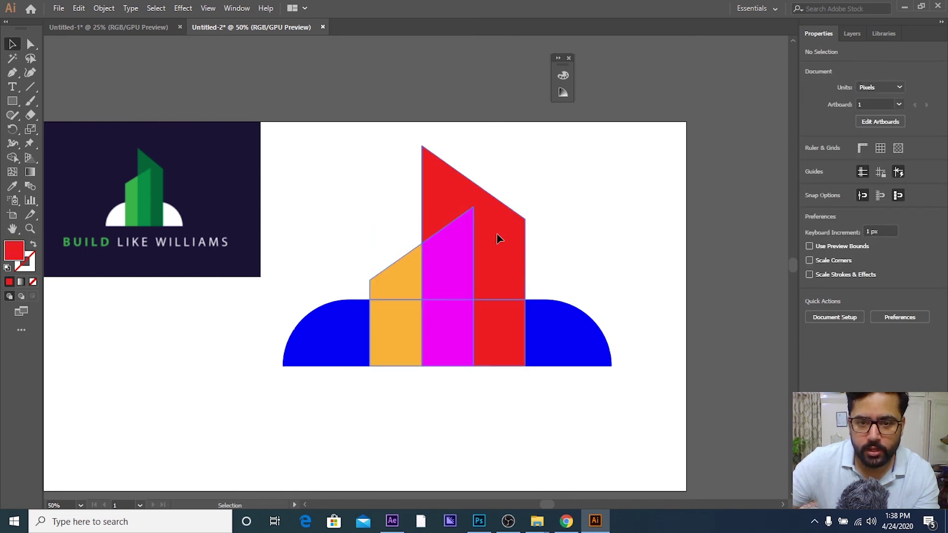
{"action": "left_click", "coordinate": [499, 239]}
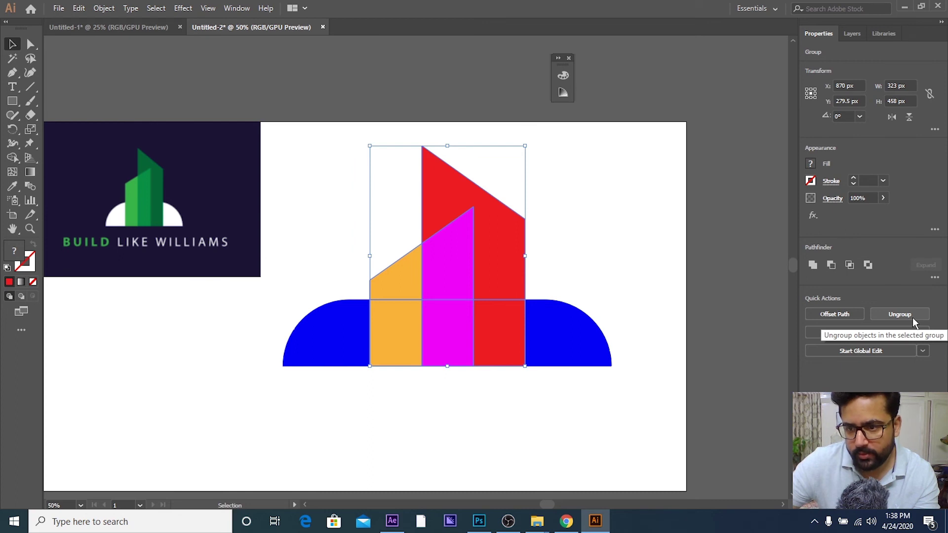
{"action": "left_click", "coordinate": [712, 243]}
{"action": "left_click", "coordinate": [467, 231]}
{"action": "right_click", "coordinate": [467, 231]}
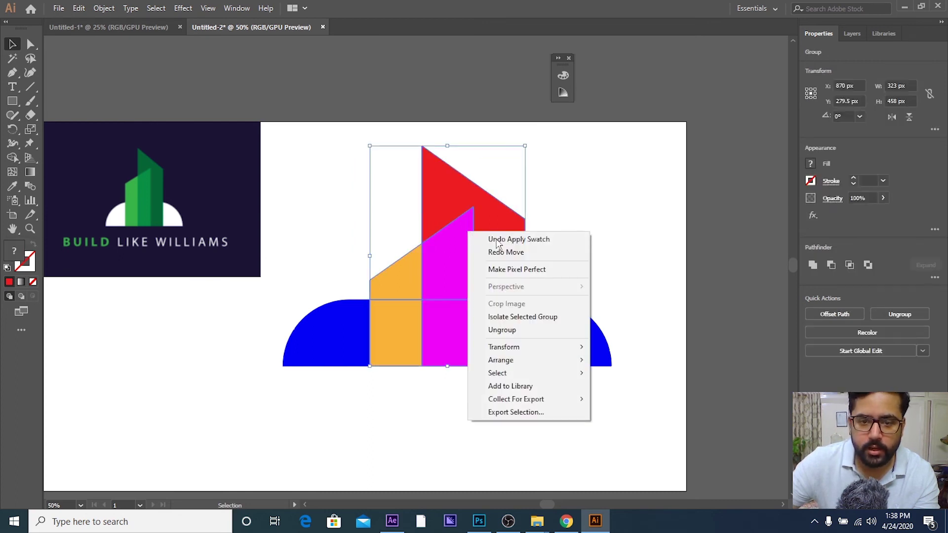
{"action": "left_click", "coordinate": [534, 330]}
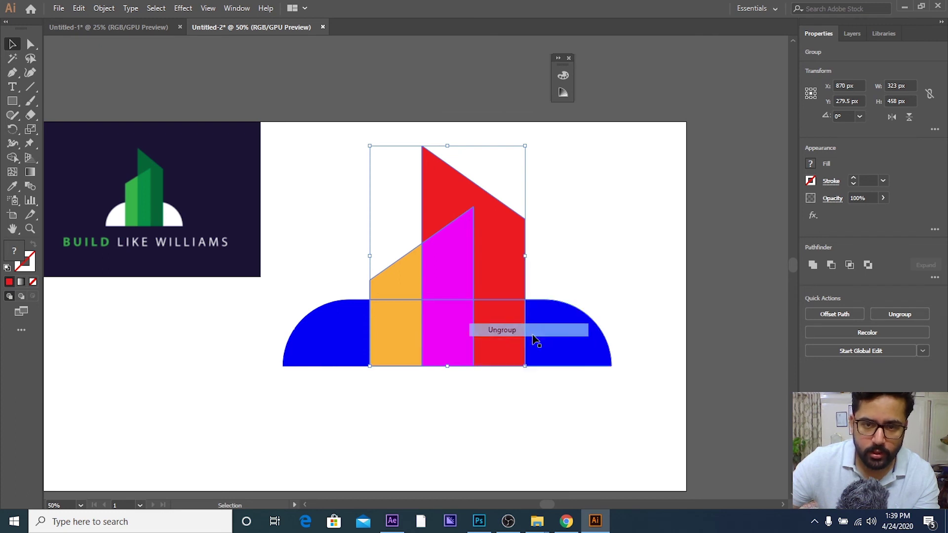
- Recolour both red shapes with the reference logo's dark green using the Eyedropper
{"action": "left_click", "coordinate": [529, 193]}
{"action": "left_click", "coordinate": [507, 226]}
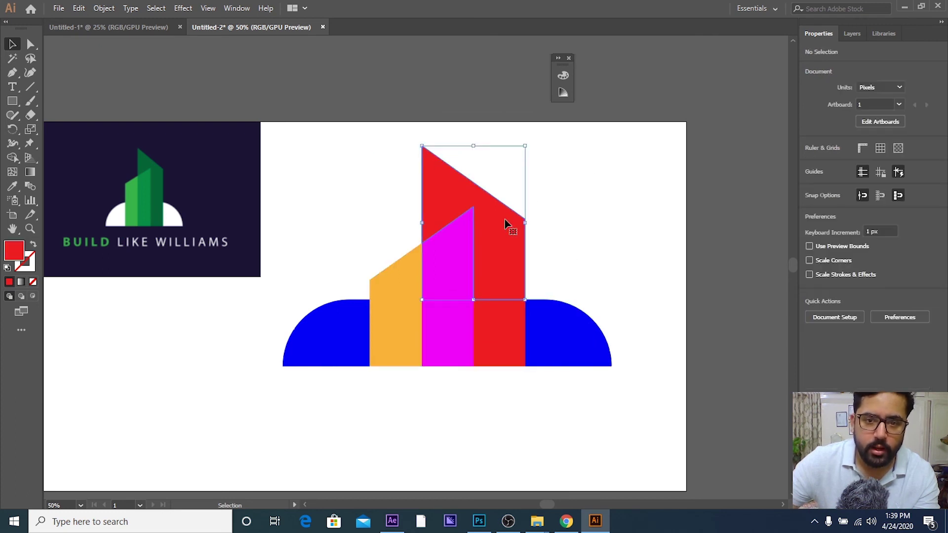
{"action": "left_click", "coordinate": [505, 341], "text": "shift"}
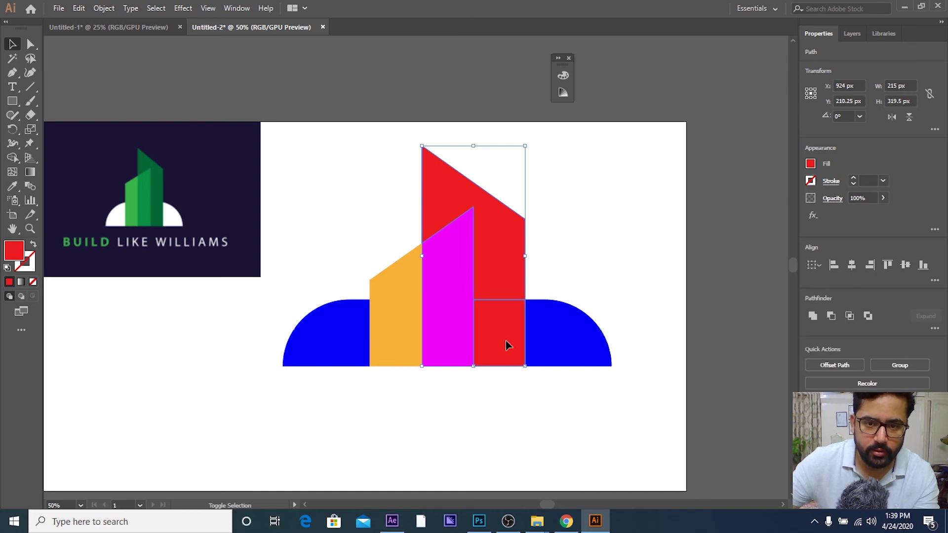
{"action": "left_click", "coordinate": [12, 187]}
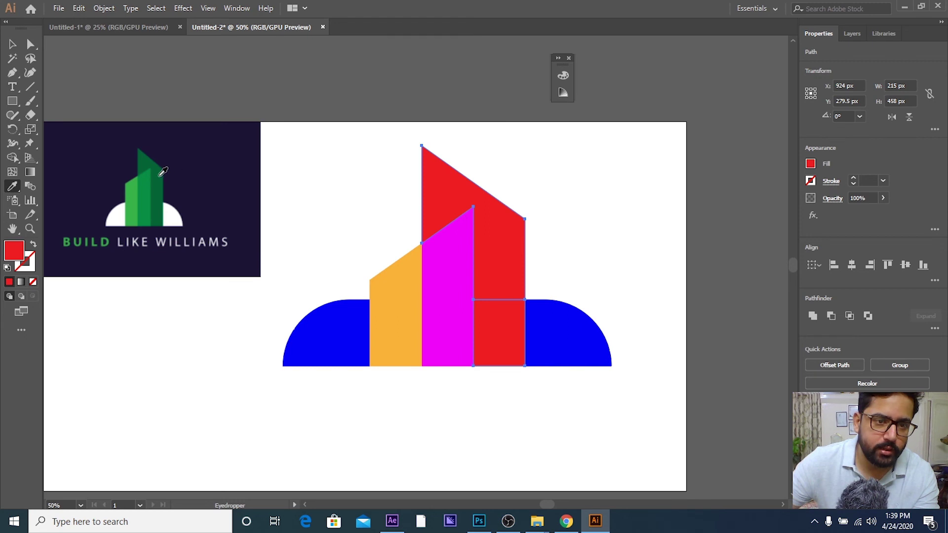
{"action": "left_click", "coordinate": [162, 173]}
{"action": "left_click", "coordinate": [13, 44]}
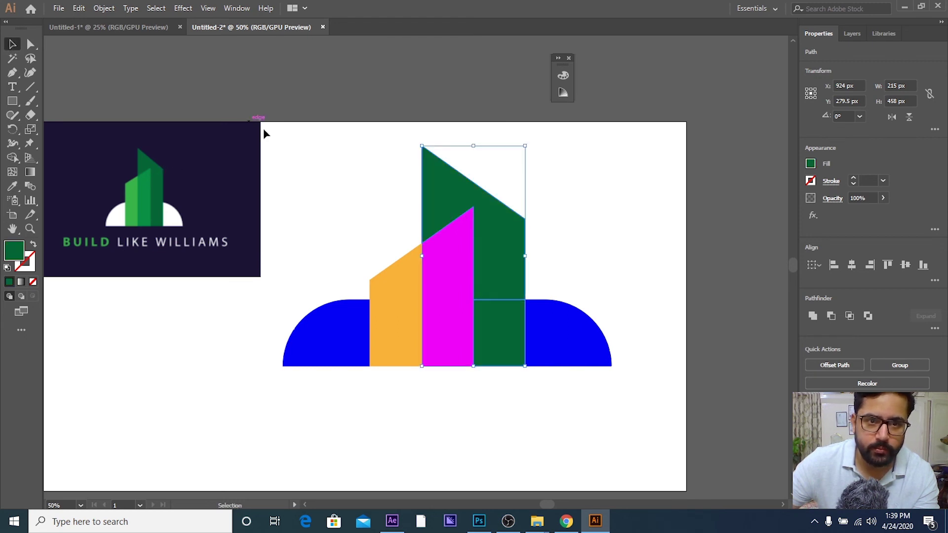
{"action": "left_click", "coordinate": [264, 131]}
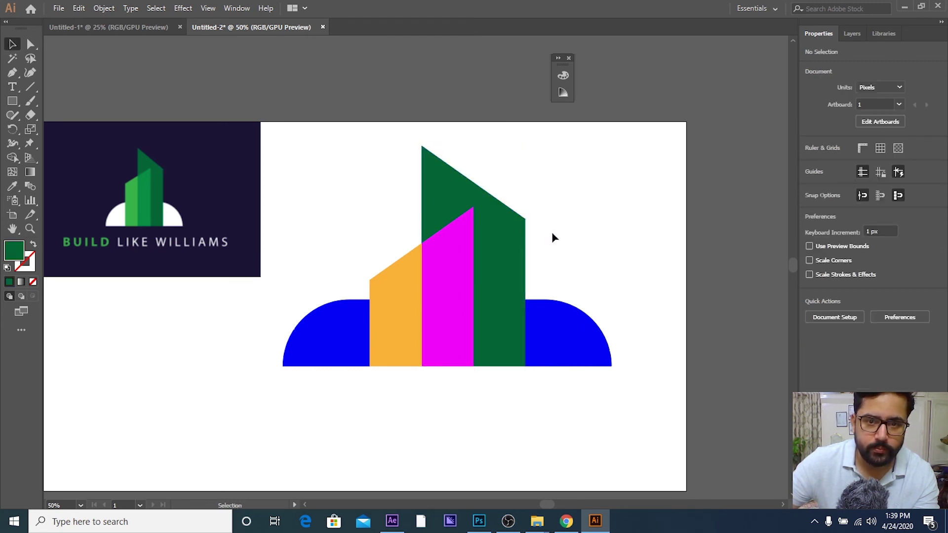
- Recolour the magenta bar with the reference logo's medium green
{"action": "left_click", "coordinate": [434, 287]}
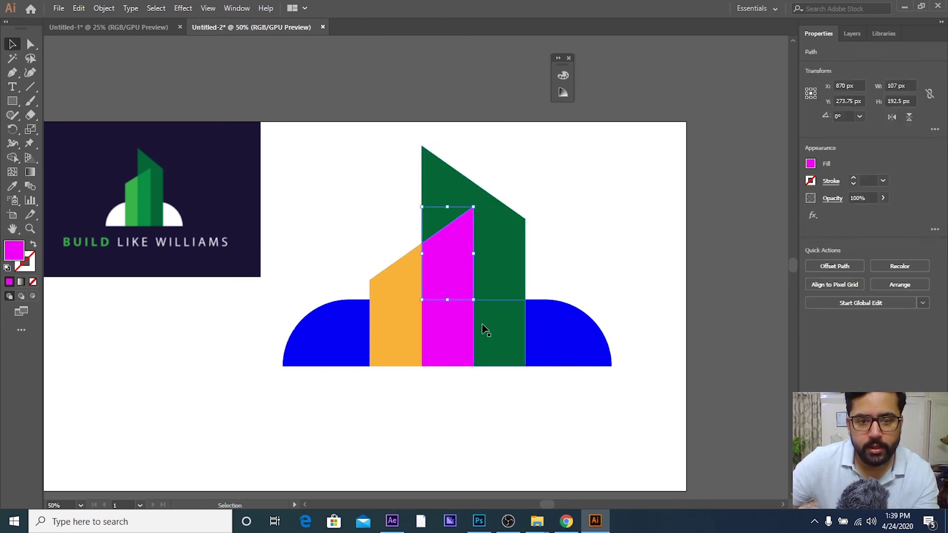
{"action": "left_click", "coordinate": [14, 188]}
{"action": "left_click", "coordinate": [149, 187]}
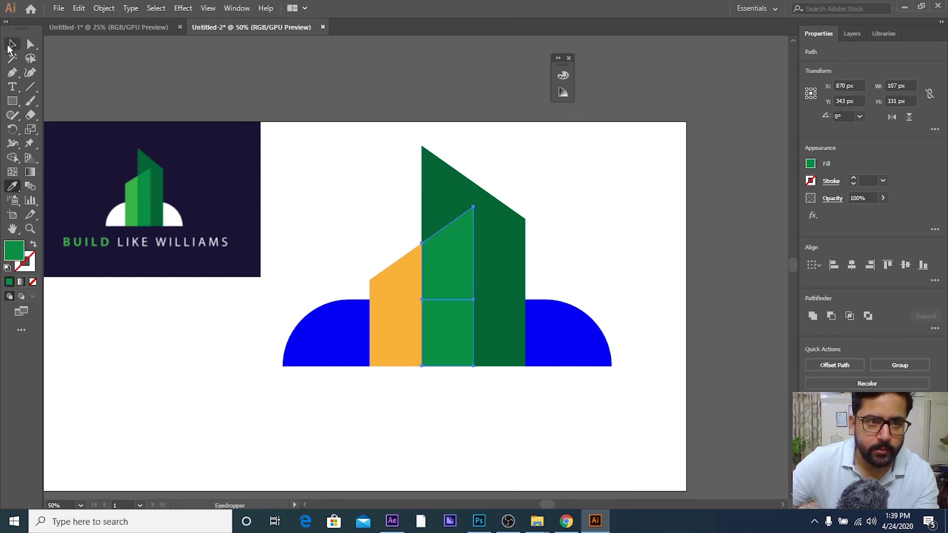
{"action": "left_click", "coordinate": [11, 45]}
{"action": "left_click", "coordinate": [341, 128]}
- Recolour the orange bar with the reference logo's light green
{"action": "left_click", "coordinate": [402, 306]}
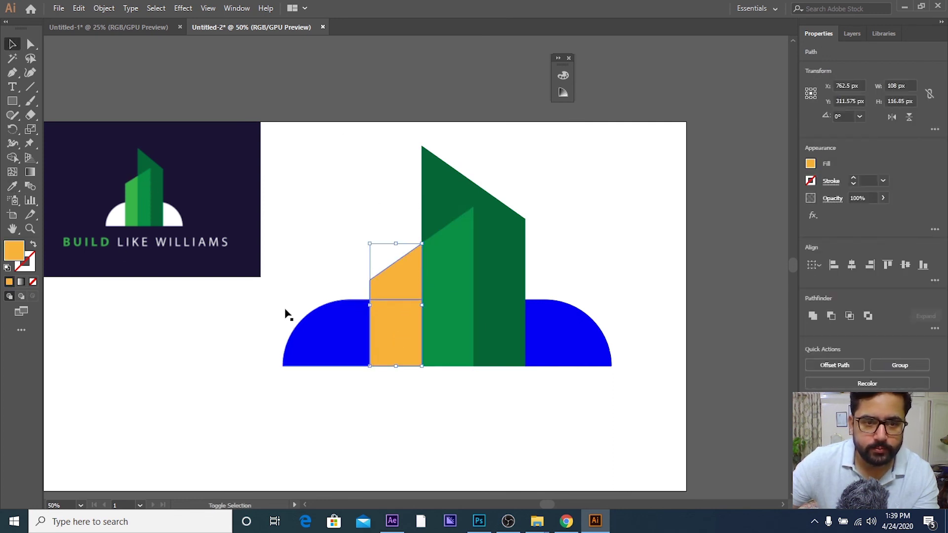
{"action": "left_click", "coordinate": [13, 186]}
{"action": "left_click", "coordinate": [140, 188]}
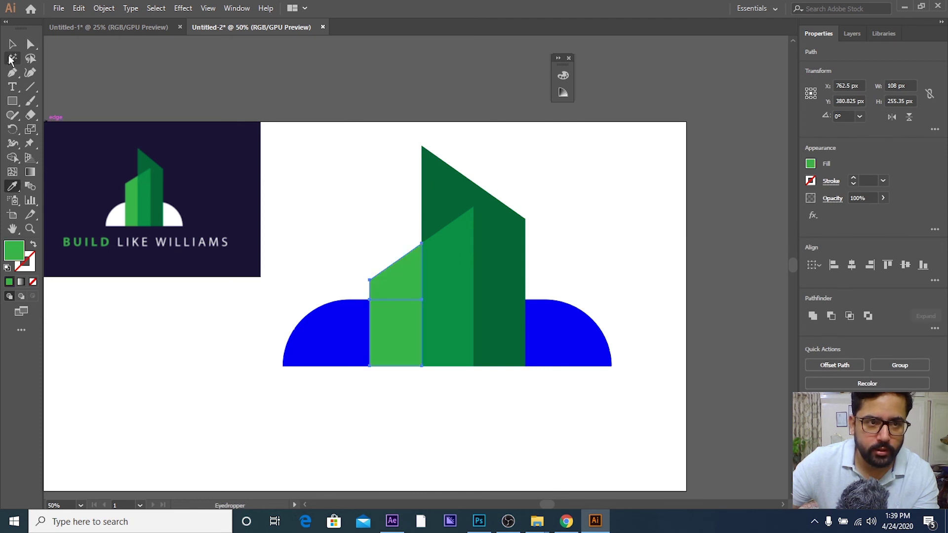
{"action": "left_click", "coordinate": [12, 44]}
{"action": "left_click", "coordinate": [386, 140]}
{"action": "scroll", "coordinate": [380, 143], "scroll_direction": "down", "scroll_amount": 2}
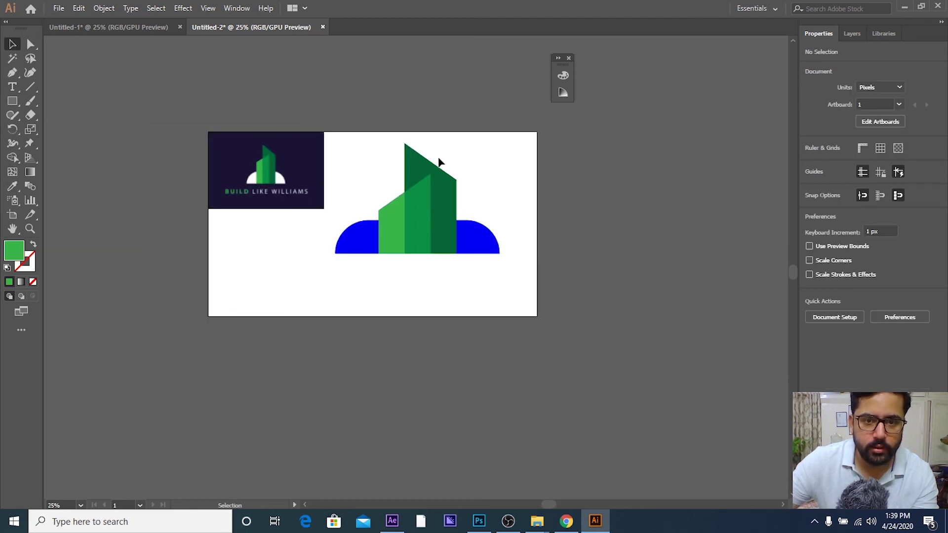
{"action": "scroll", "coordinate": [543, 199], "scroll_direction": "up", "scroll_amount": 1}
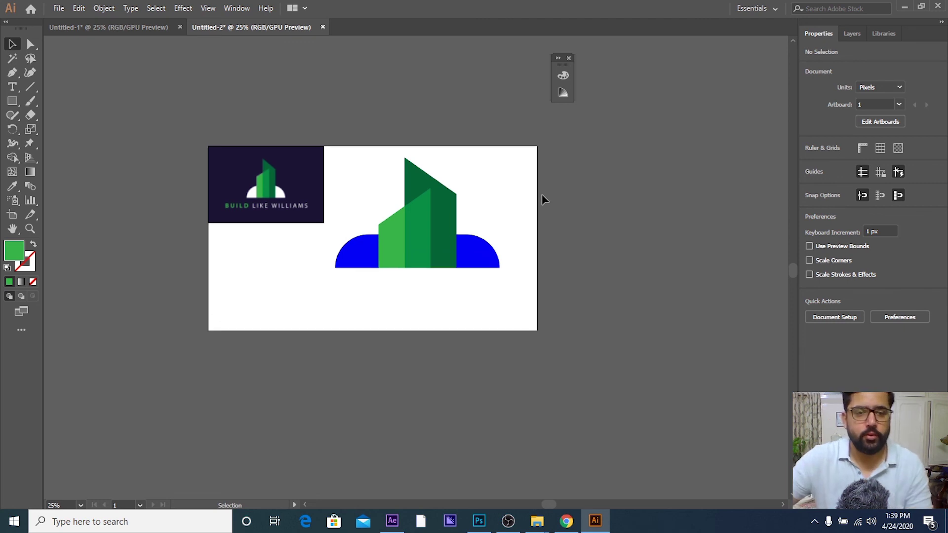
- Draw an 872 × 768 px background rectangle and fill it with the reference logo's navy
{"action": "left_click", "coordinate": [486, 253]}
{"action": "left_click", "coordinate": [481, 181]}
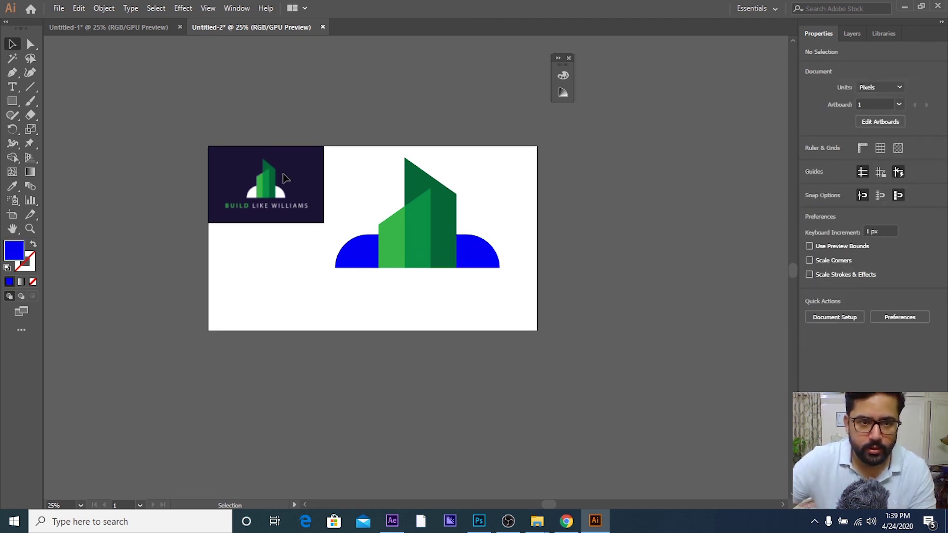
{"action": "left_click", "coordinate": [13, 101]}
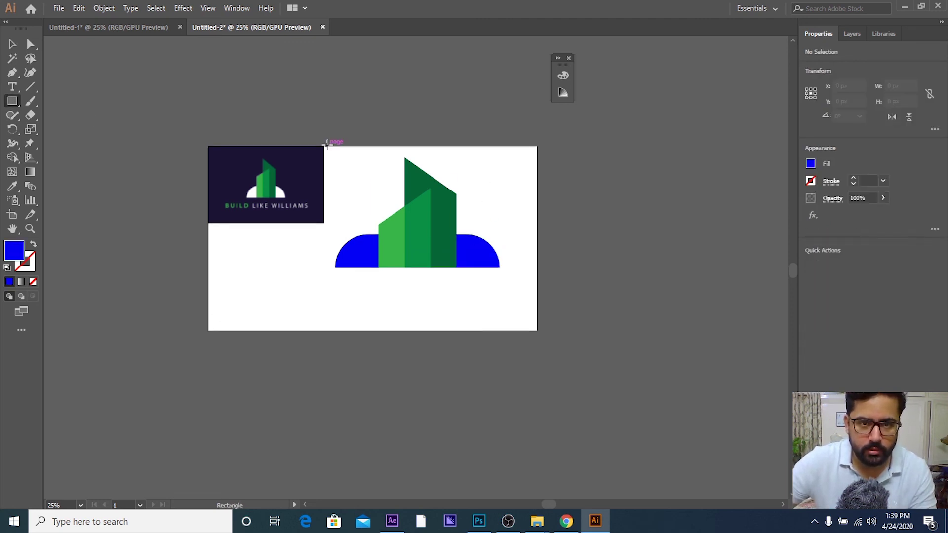
{"action": "left_click_drag", "start_coordinate": [327, 144], "coordinate": [536, 330]}
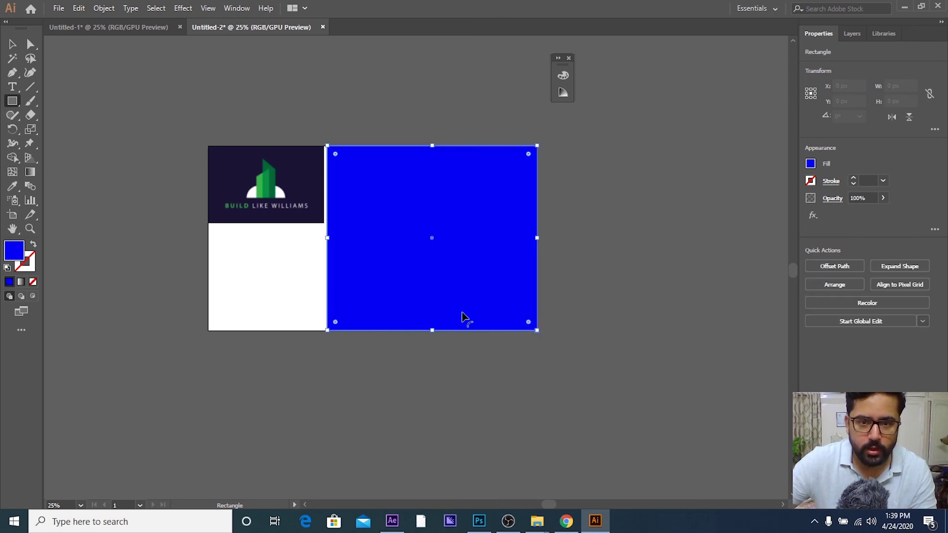
{"action": "left_click", "coordinate": [13, 186]}
{"action": "left_click", "coordinate": [240, 155]}
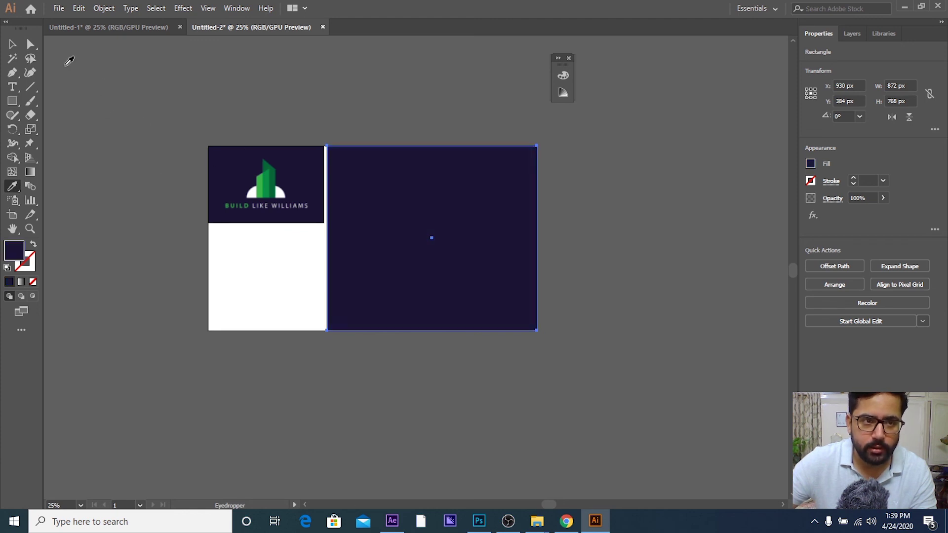
{"action": "left_click", "coordinate": [13, 45]}
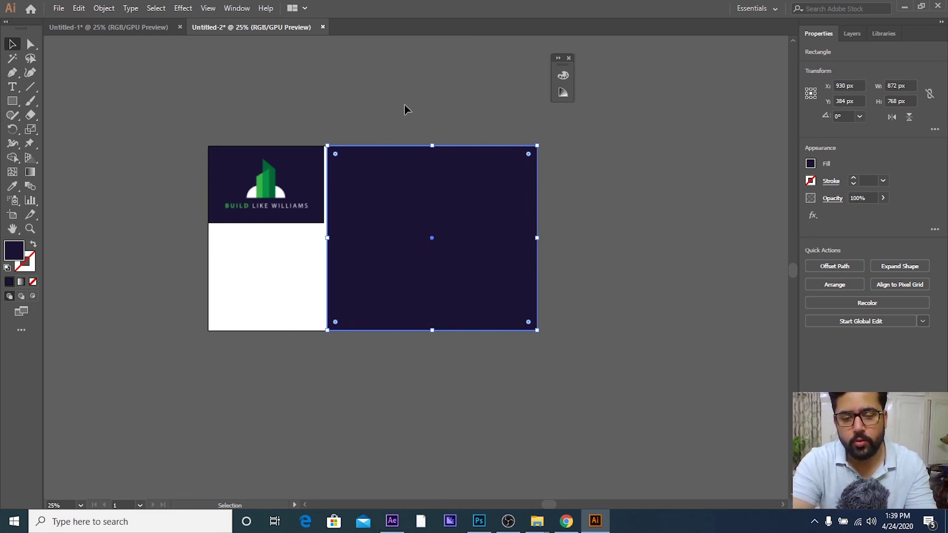
- Try sending the navy rectangle behind the logo shapes, stepping back and forth with undo and redo
{"action": "key", "text": "a"}
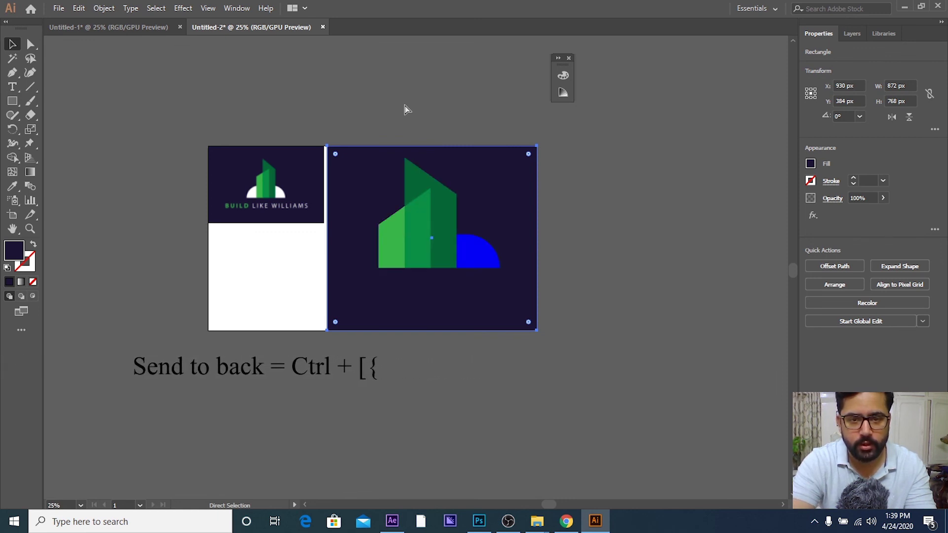
{"action": "key", "text": "v"}
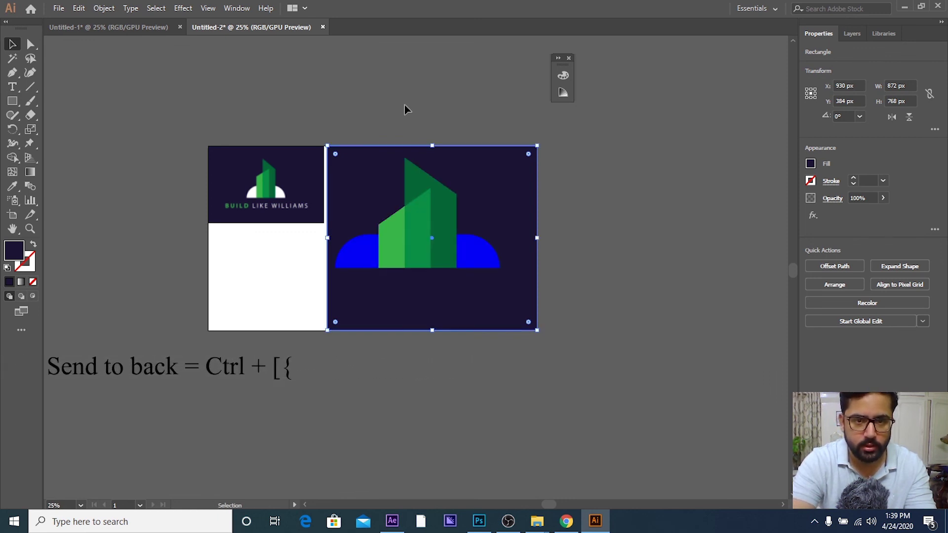
{"action": "key", "text": "a"}
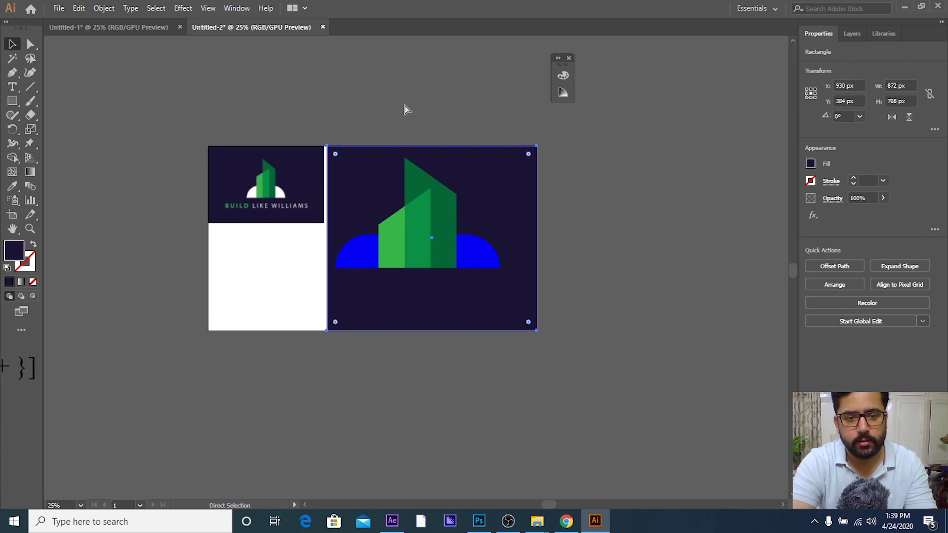
{"action": "key", "text": "Delete"}
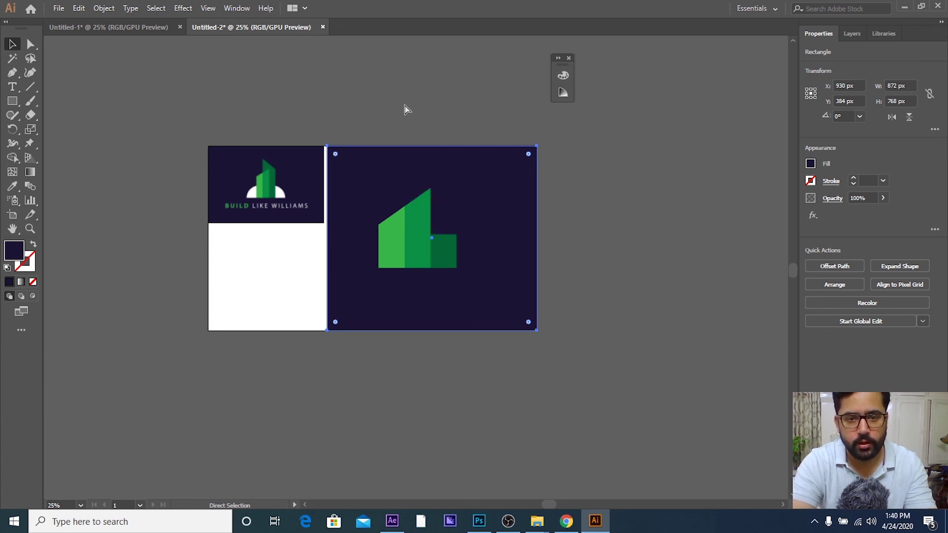
{"action": "key", "text": "ctrl+z"}
{"action": "key", "text": "ctrl+z"}
{"action": "key", "text": "ctrl+z"}
{"action": "key", "text": "ctrl+z"}
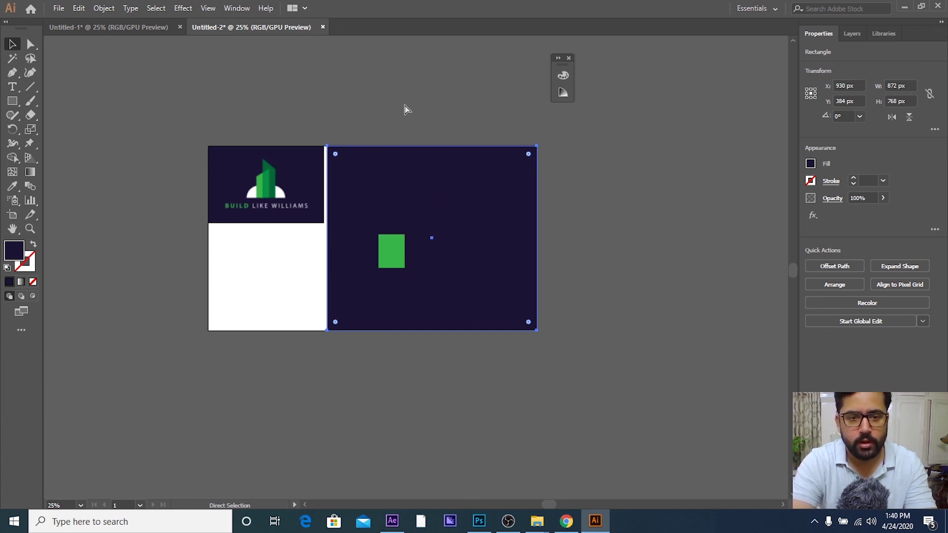
{"action": "key", "text": "ctrl+z"}
{"action": "key", "text": "ctrl+shift+z"}
{"action": "key", "text": "ctrl+shift+z"}
{"action": "key", "text": "ctrl+shift+z"}
{"action": "key", "text": "ctrl+shift+z"}
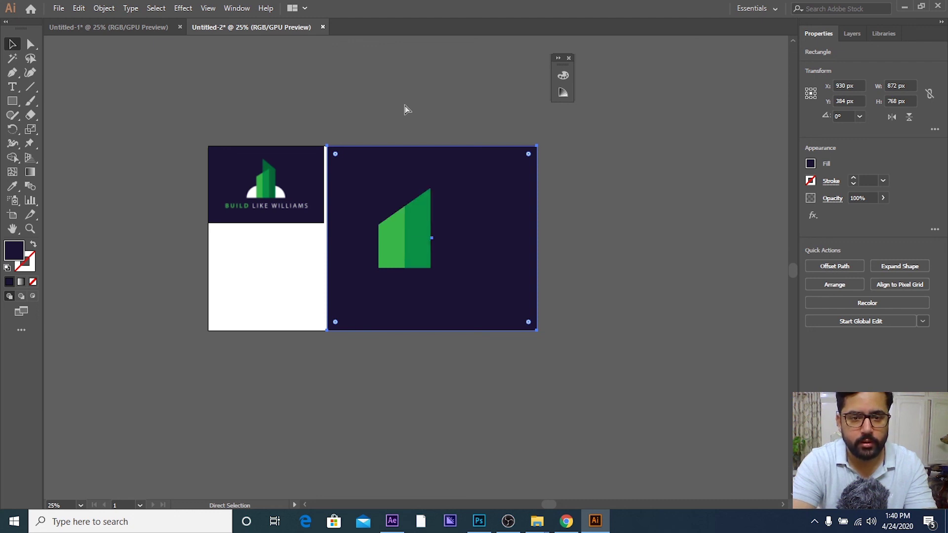
{"action": "key", "text": "ctrl+shift+z"}
{"action": "key", "text": "ctrl+shift+z"}
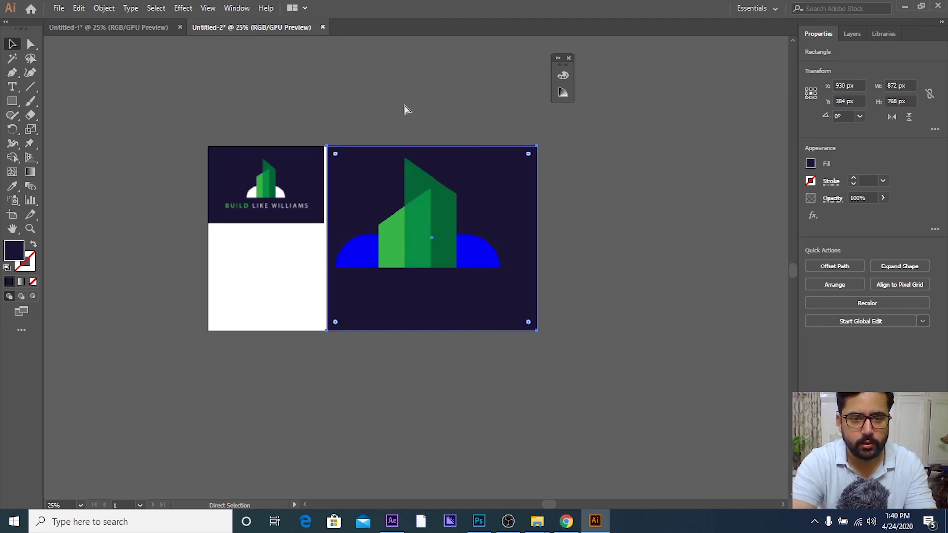
- Select both half-dome pieces and change their fill to white
{"action": "left_click", "coordinate": [402, 100]}
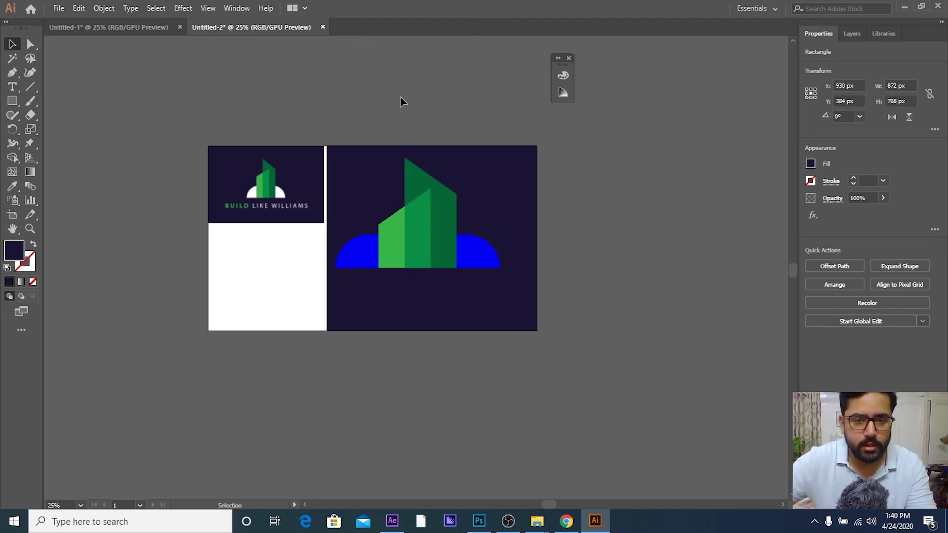
{"action": "left_click", "coordinate": [470, 242]}
{"action": "left_click", "coordinate": [364, 256], "text": "shift"}
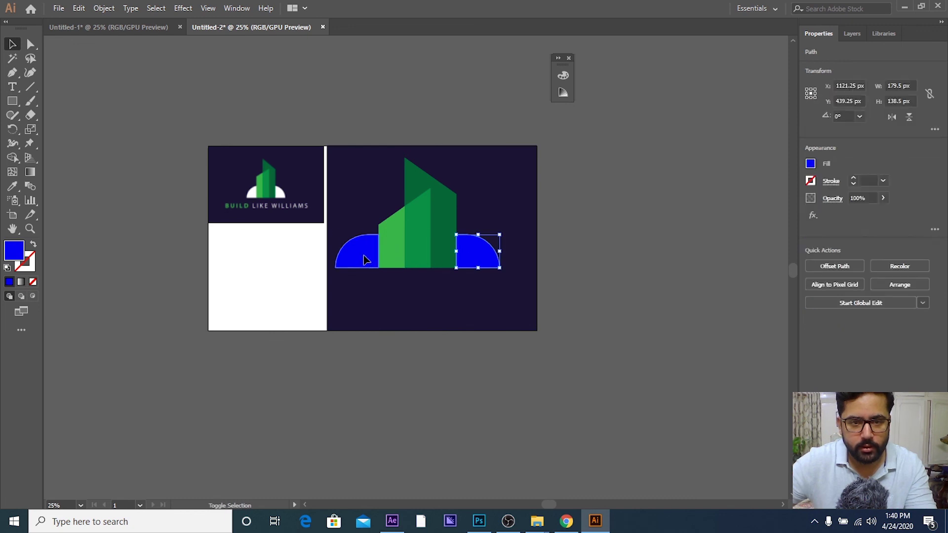
{"action": "left_click", "coordinate": [811, 164]}
{"action": "left_click", "coordinate": [698, 207]}
{"action": "left_click", "coordinate": [641, 206]}
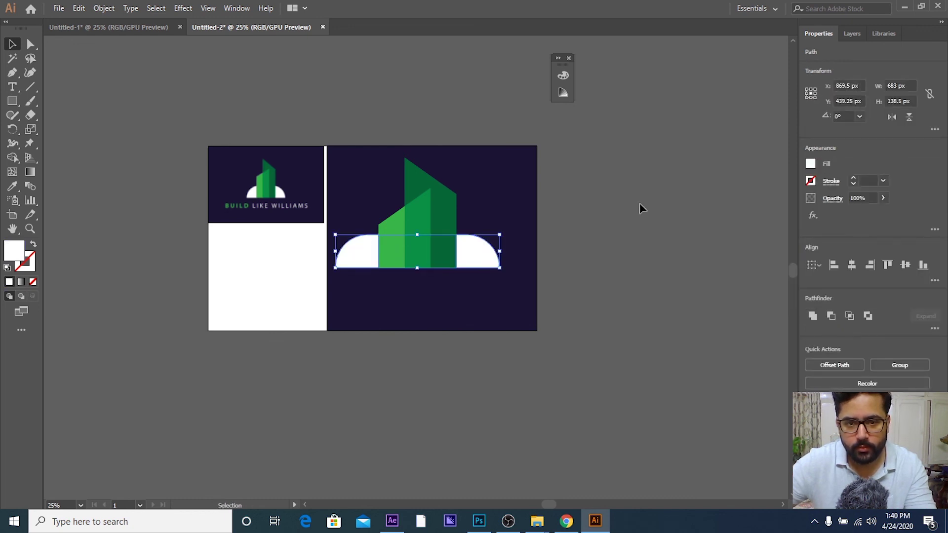
{"action": "left_click", "coordinate": [613, 226]}
- Zoom in and out to inspect the white dome beneath the green bars
{"action": "scroll", "coordinate": [607, 227], "scroll_direction": "up", "scroll_amount": 1}
{"action": "scroll", "coordinate": [605, 229], "scroll_direction": "up", "scroll_amount": 1}
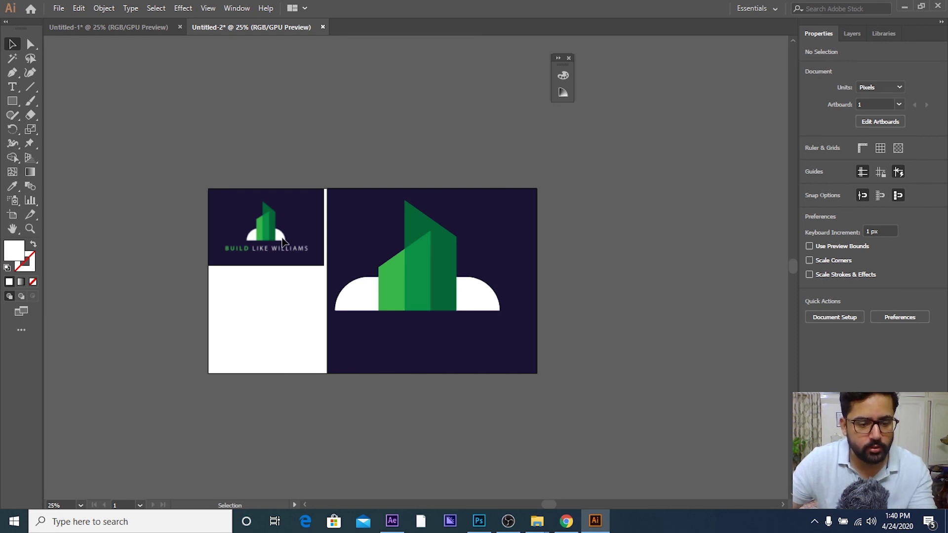
{"action": "scroll", "coordinate": [282, 241], "scroll_direction": "up", "scroll_amount": 5}
{"action": "scroll", "coordinate": [281, 239], "scroll_direction": "up", "scroll_amount": 3}
{"action": "scroll", "coordinate": [251, 197], "scroll_direction": "down", "scroll_amount": 2}
{"action": "scroll", "coordinate": [233, 154], "scroll_direction": "down", "scroll_amount": 2}
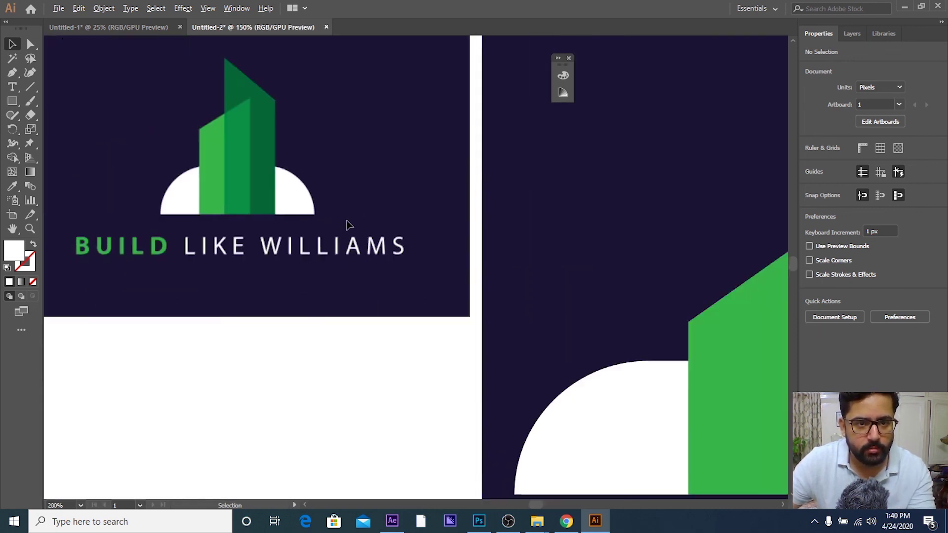
{"action": "scroll", "coordinate": [383, 269], "scroll_direction": "down", "scroll_amount": 4}
{"action": "scroll", "coordinate": [421, 294], "scroll_direction": "up", "scroll_amount": 4}
{"action": "scroll", "coordinate": [310, 247], "scroll_direction": "down", "scroll_amount": 4}
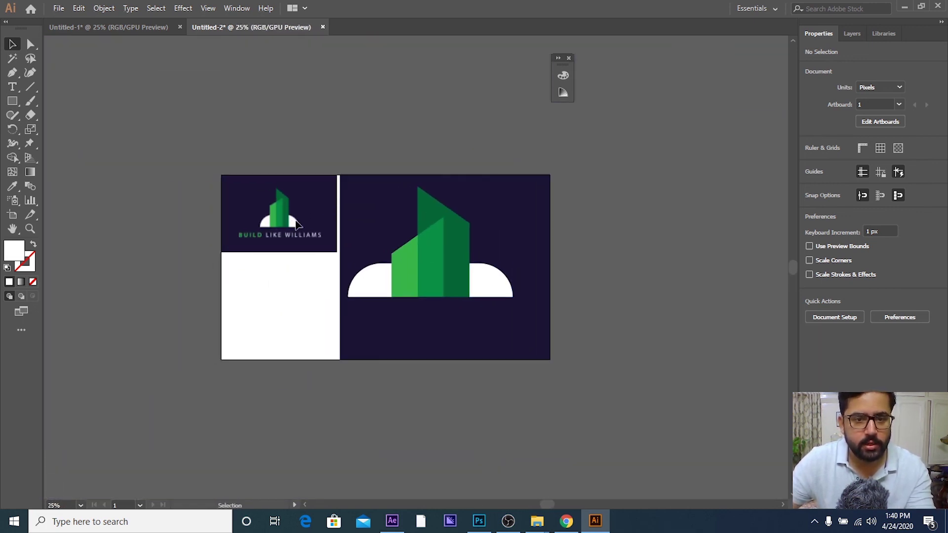
{"action": "scroll", "coordinate": [290, 225], "scroll_direction": "up", "scroll_amount": 3}
{"action": "scroll", "coordinate": [290, 226], "scroll_direction": "down", "scroll_amount": 1}
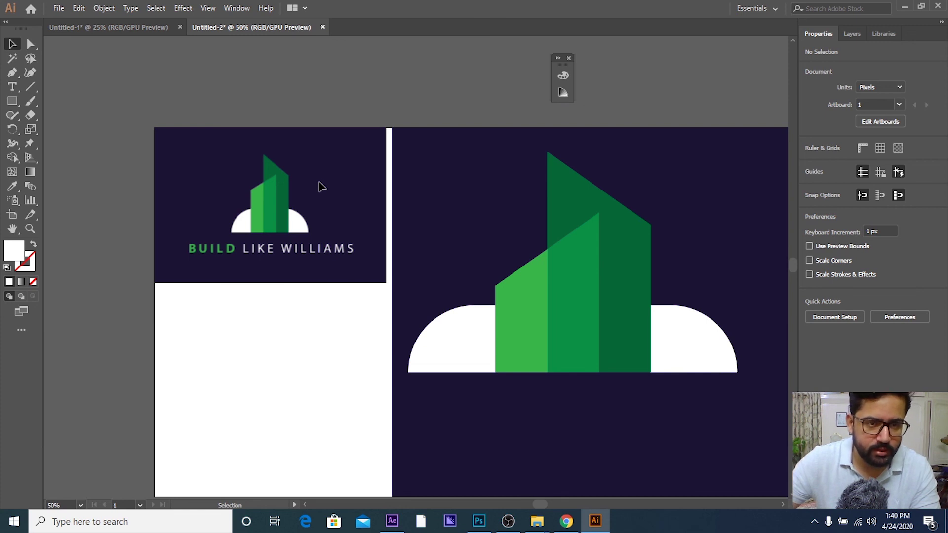
{"action": "scroll", "coordinate": [320, 187], "scroll_direction": "up", "scroll_amount": 1}
{"action": "scroll", "coordinate": [320, 187], "scroll_direction": "down", "scroll_amount": 3}
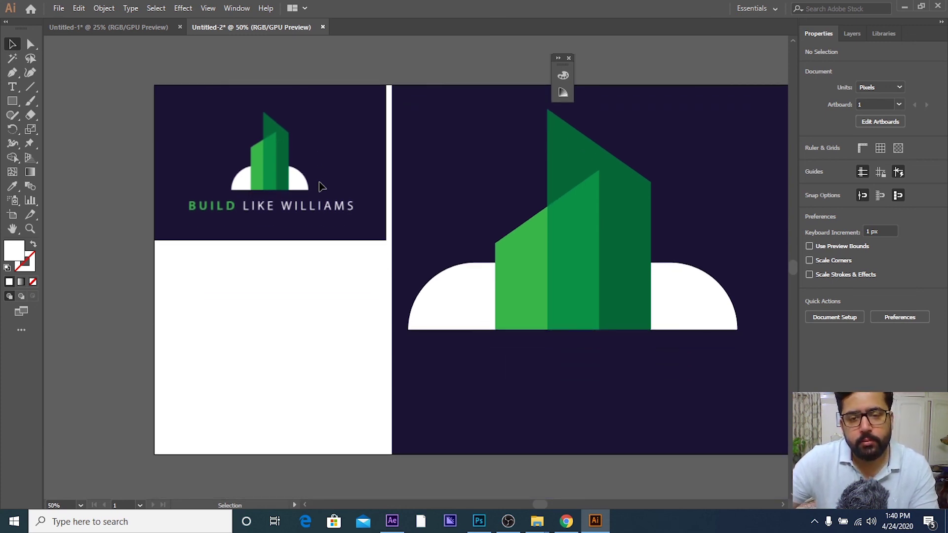
- Glance at the ring-logo document, return, and check the navy background rectangle
{"action": "left_click", "coordinate": [146, 27]}
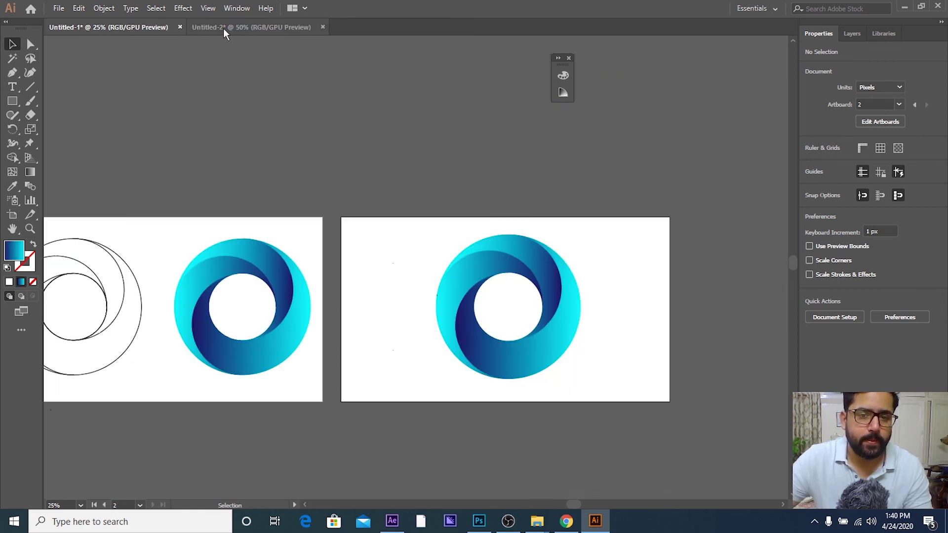
{"action": "left_click", "coordinate": [223, 28]}
{"action": "left_click", "coordinate": [154, 25]}
{"action": "left_click", "coordinate": [227, 31]}
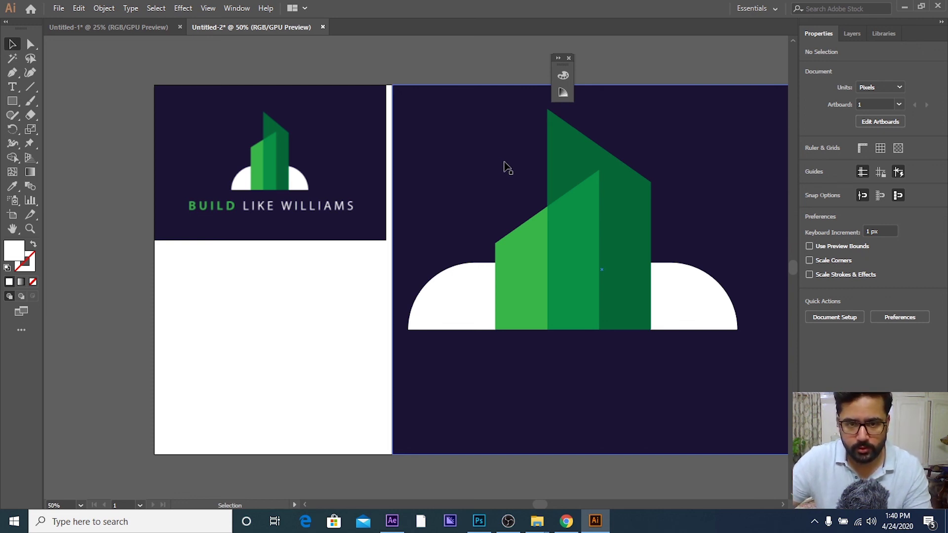
{"action": "scroll", "coordinate": [503, 164], "scroll_direction": "down", "scroll_amount": 1}
{"action": "scroll", "coordinate": [504, 164], "scroll_direction": "down", "scroll_amount": 1}
{"action": "scroll", "coordinate": [423, 183], "scroll_direction": "right", "scroll_amount": 2}
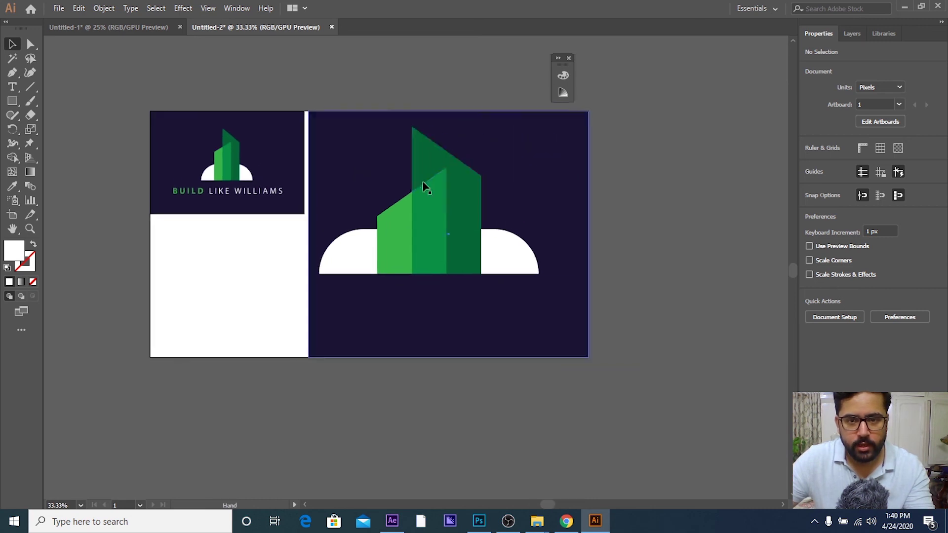
{"action": "left_click", "coordinate": [534, 184]}
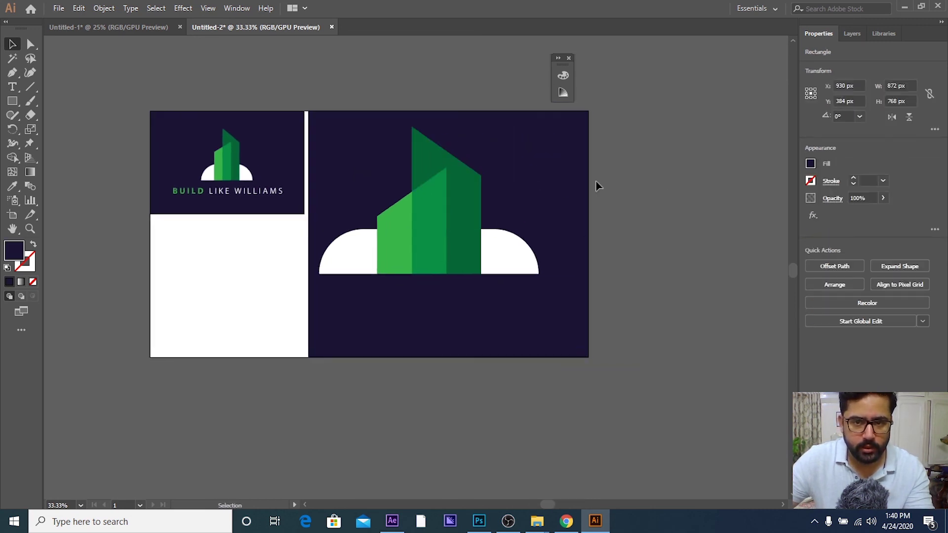
{"action": "left_click", "coordinate": [620, 185]}
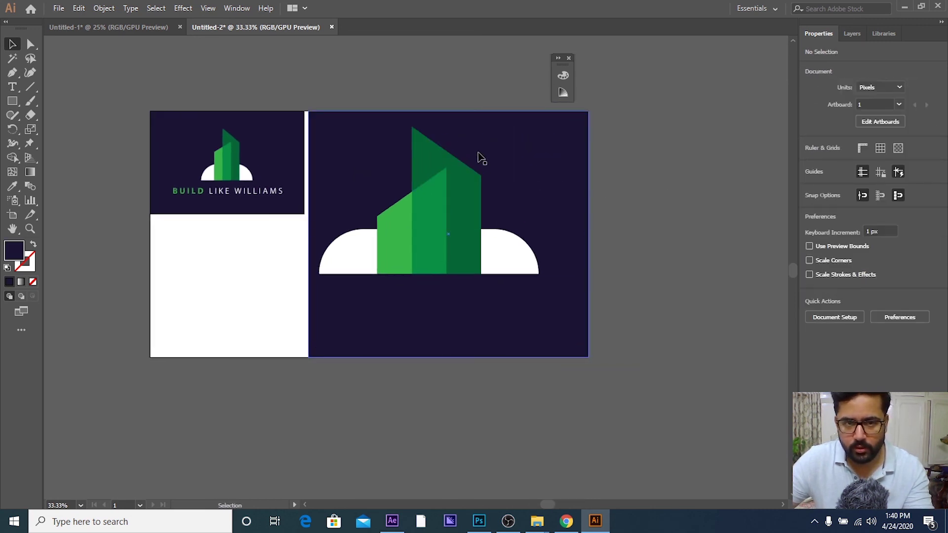